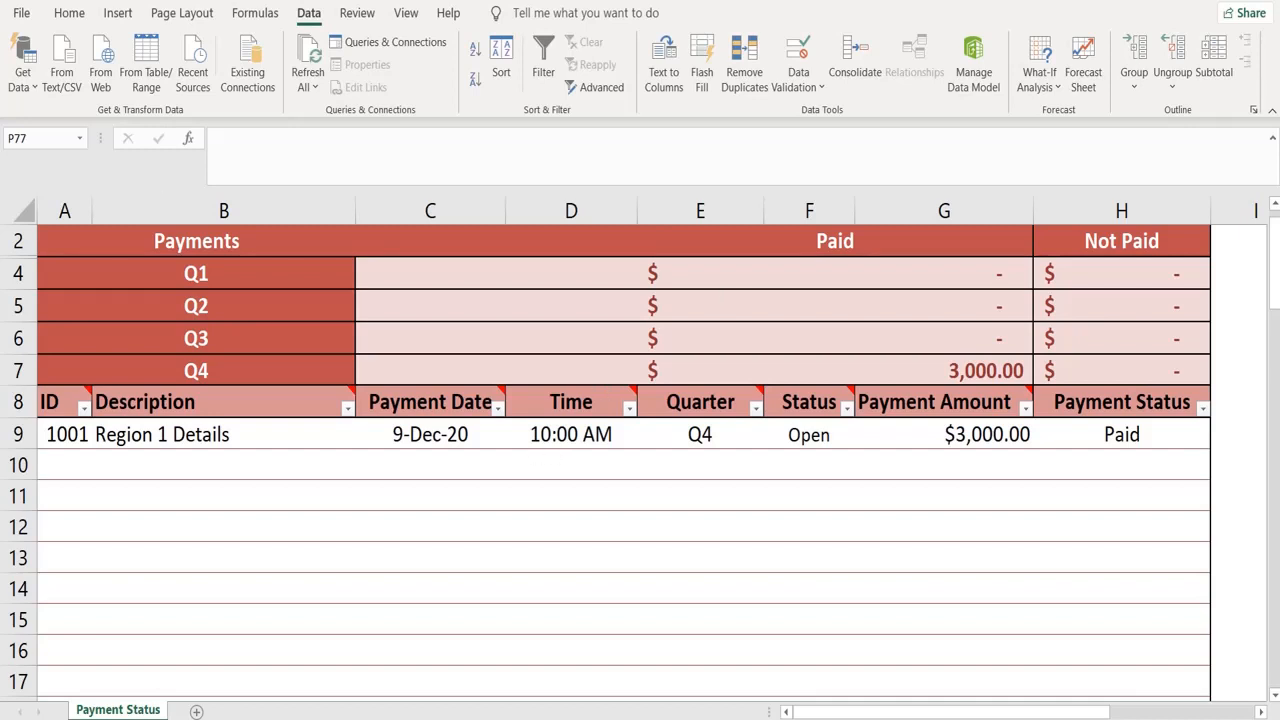
# - Display the data validation commands available for the worksheet, and close the list without choosing one
pyautogui.click(69, 13)
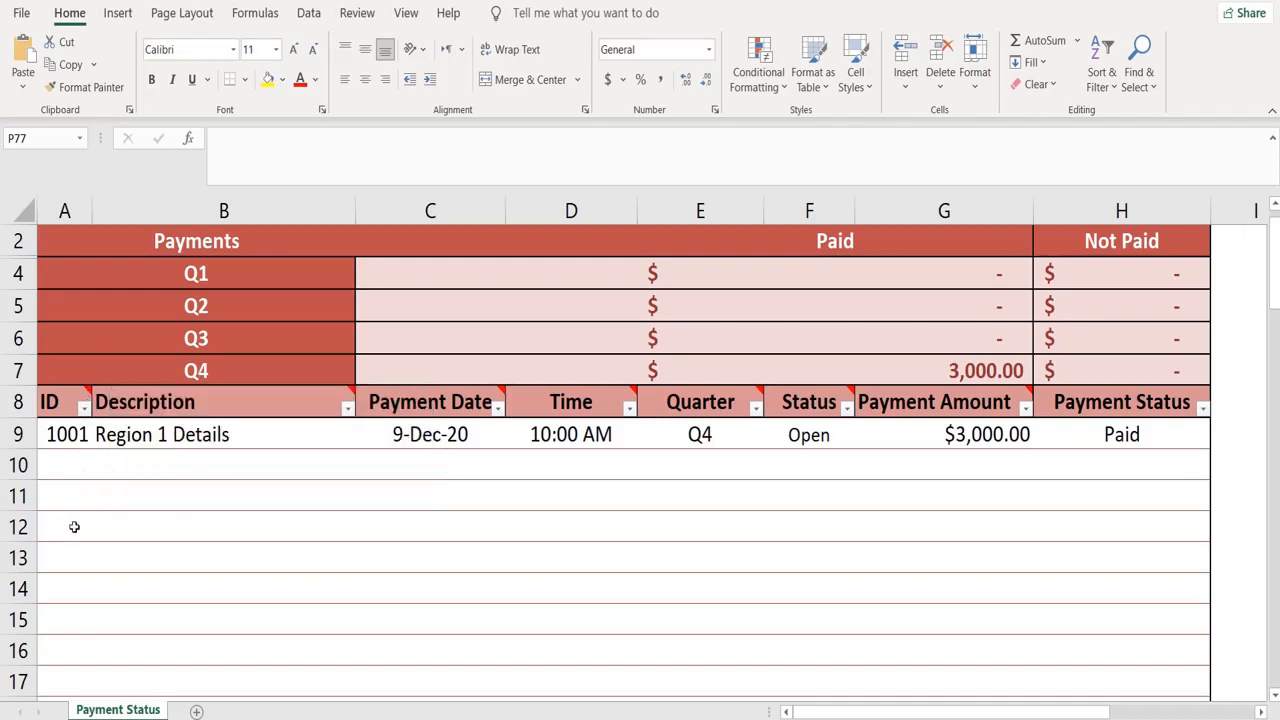
pyautogui.click(309, 14)
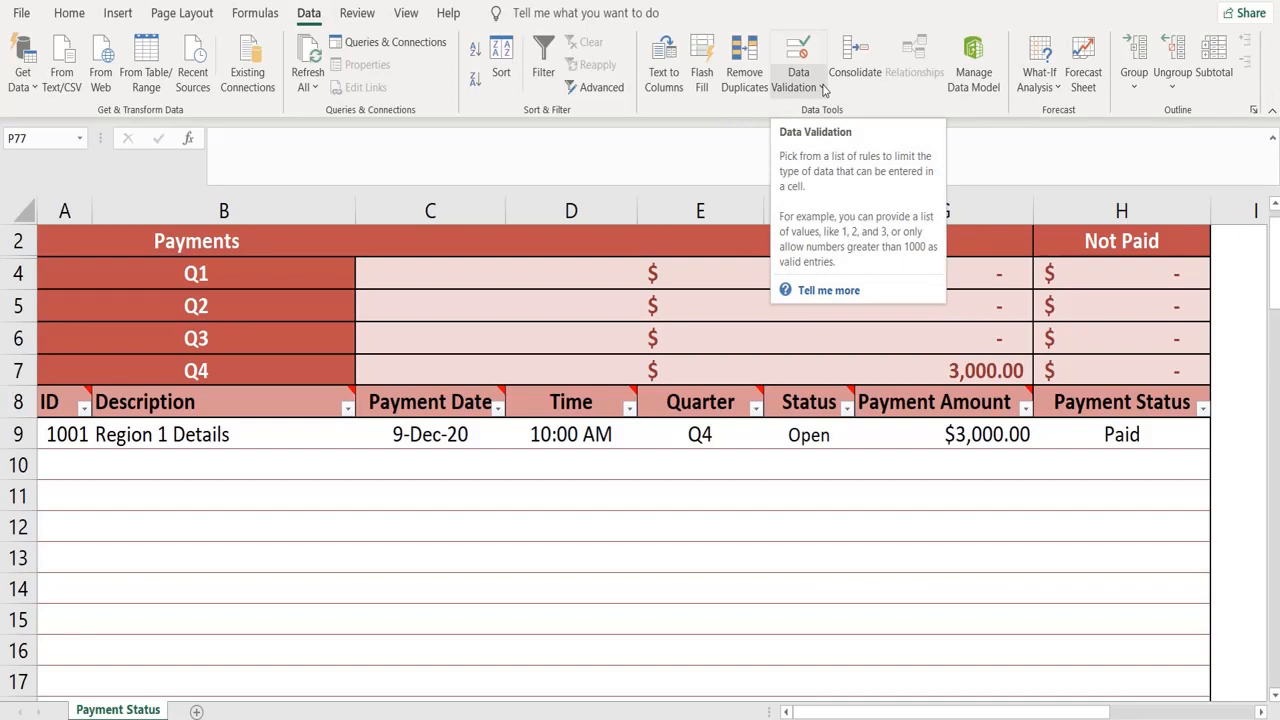
pyautogui.click(822, 88)
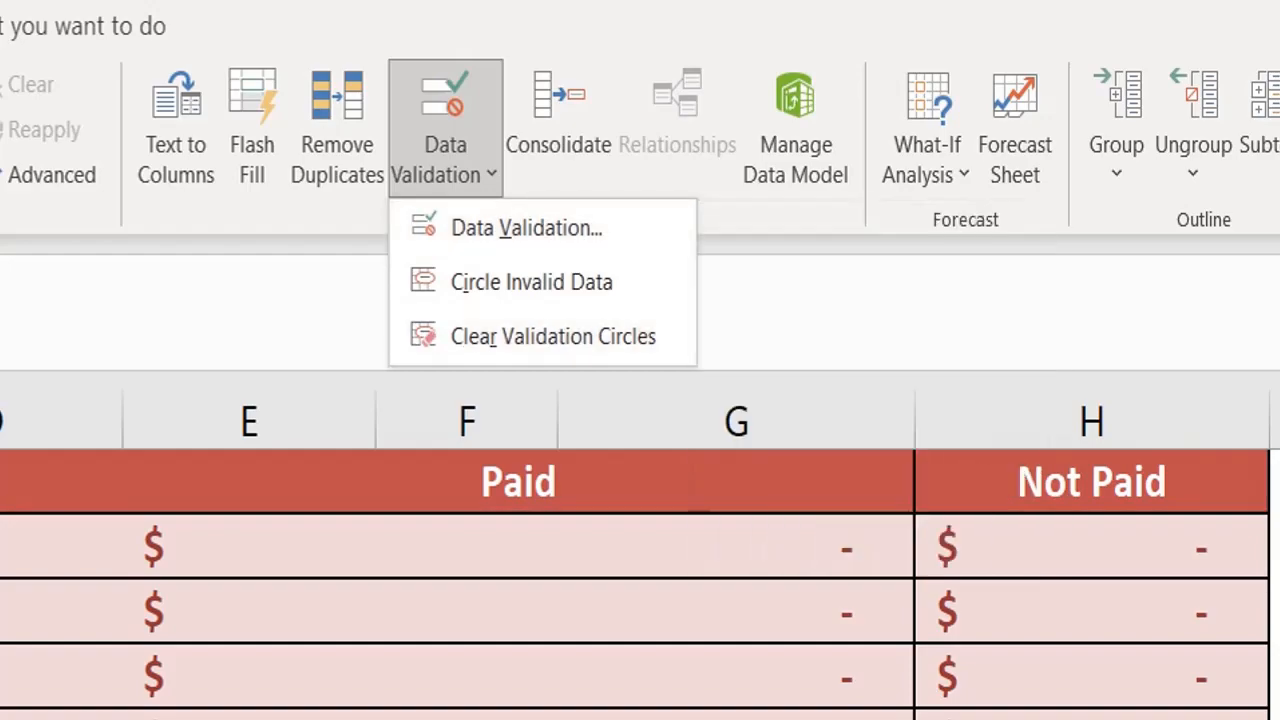
pyautogui.press('Escape')
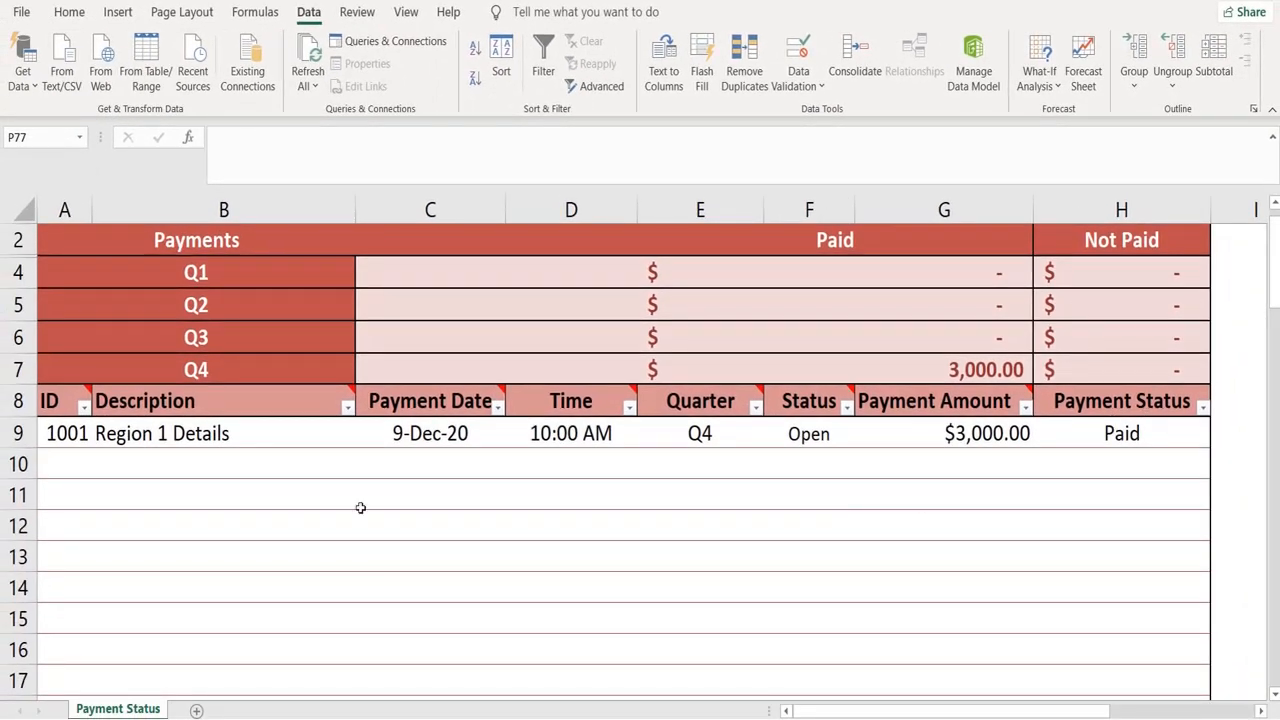
pyautogui.click(694, 470)
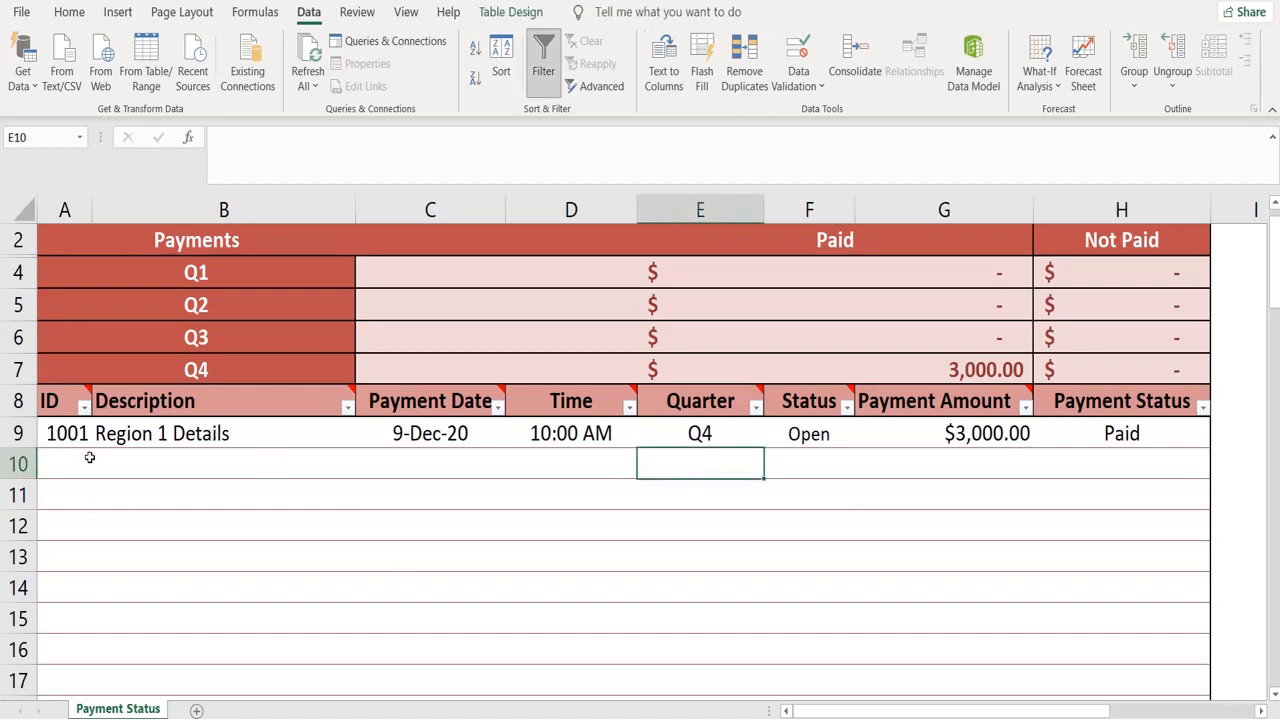
pyautogui.click(126, 496)
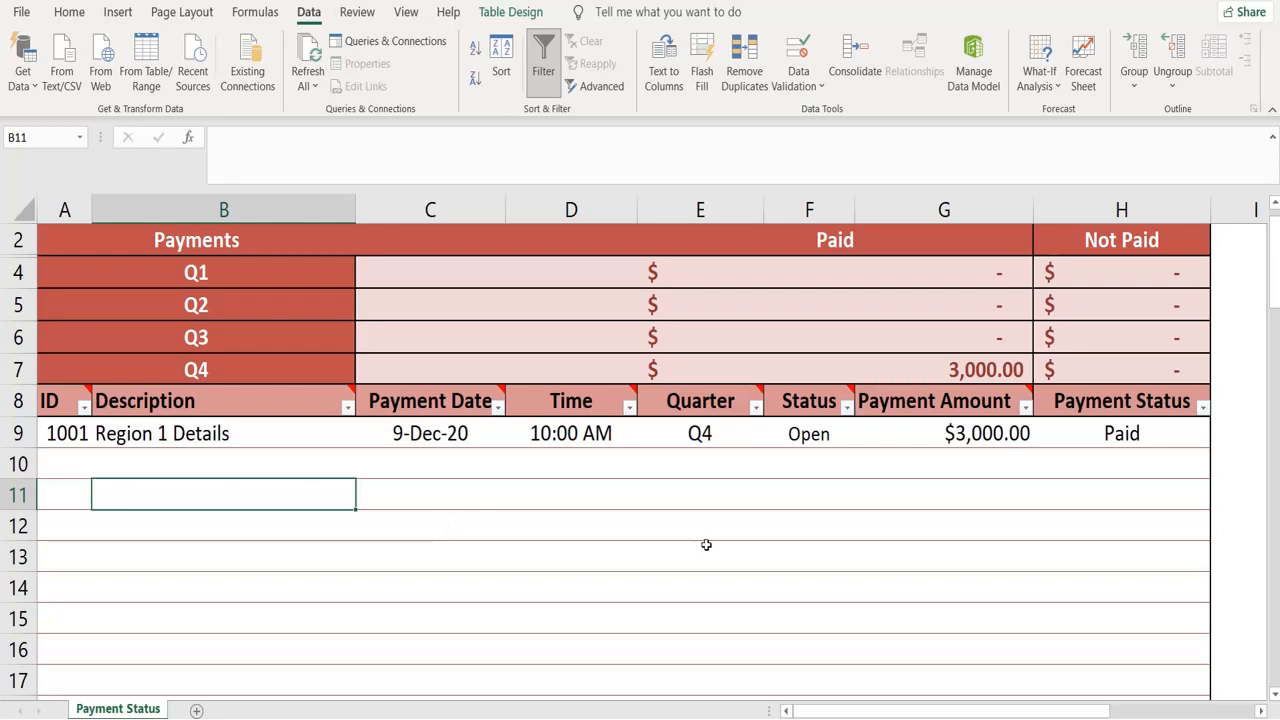
# - Open the data validation settings for ID cells A9:A17, extending validation to the cells that lack it
pyautogui.click(83, 443)
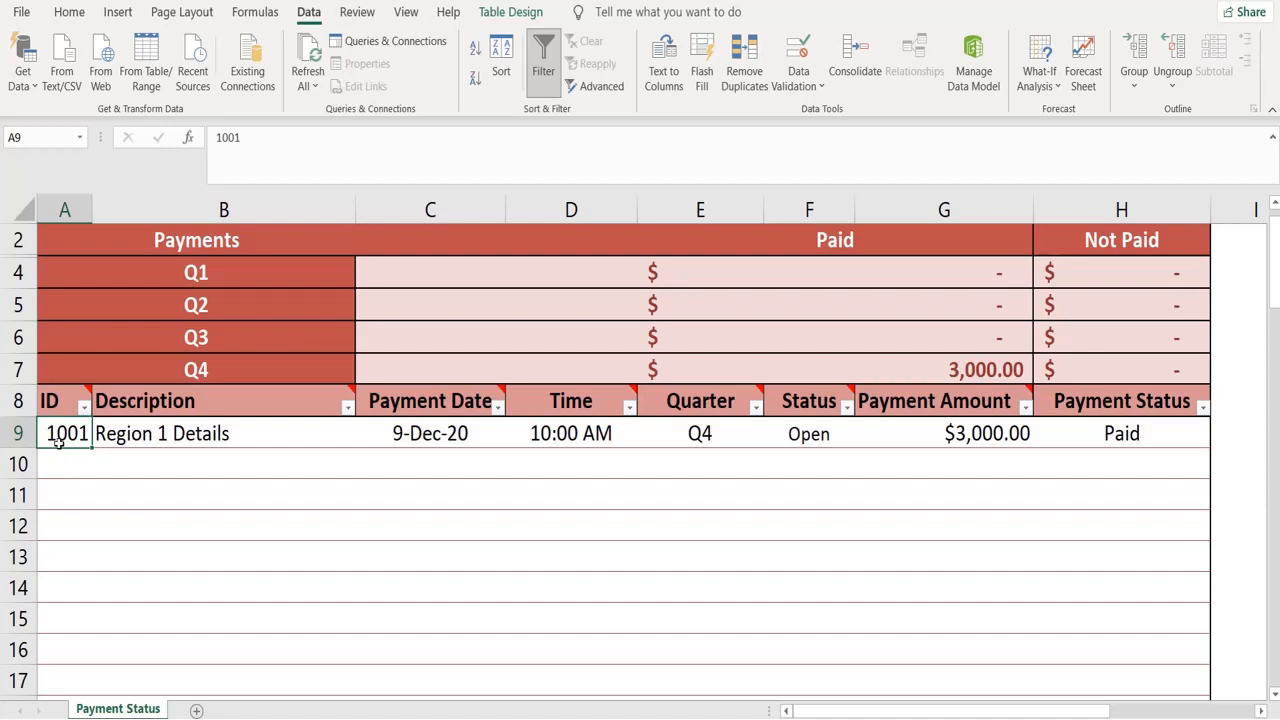
pyautogui.press('Down')
pyautogui.press('Up')
pyautogui.hotkey('shift', 'Down')
pyautogui.hotkey('shift', 'Down')
pyautogui.hotkey('shift', 'Down')
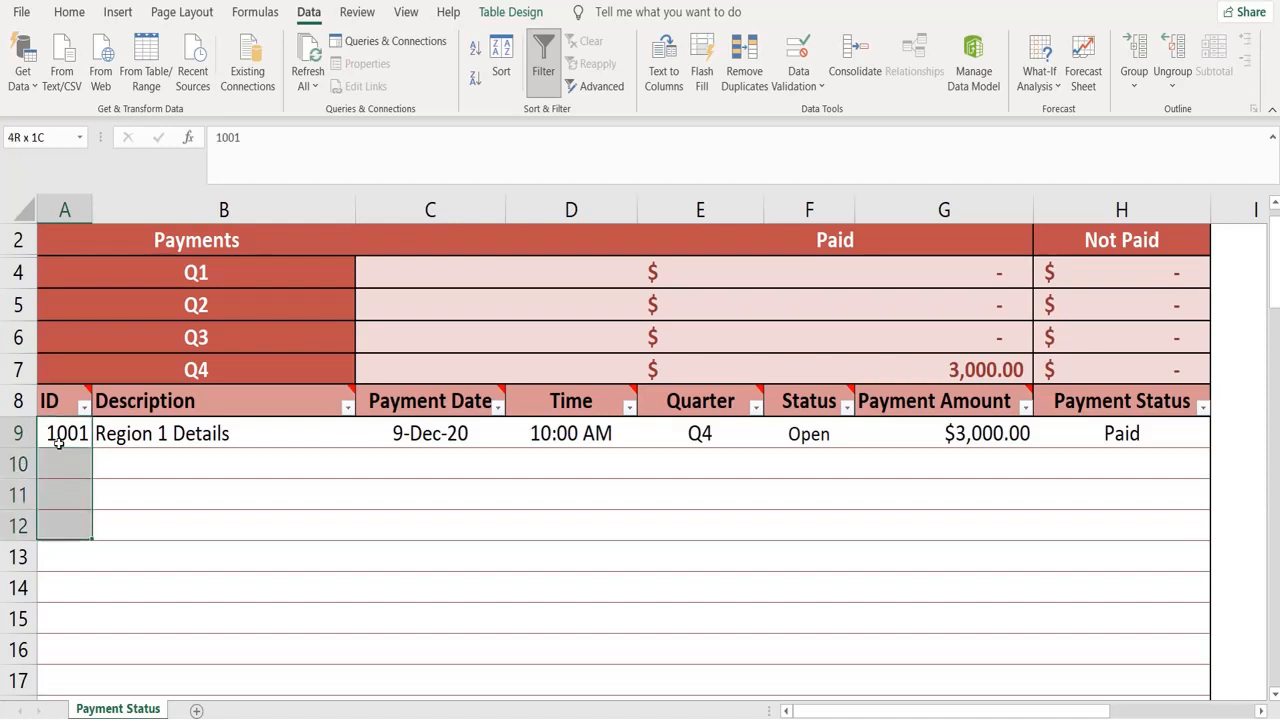
pyautogui.hotkey('shift', 'Down')
pyautogui.hotkey('shift', 'Down')
pyautogui.hotkey('shift', 'Down')
pyautogui.hotkey('shift', 'Down')
pyautogui.hotkey('shift', 'Down')
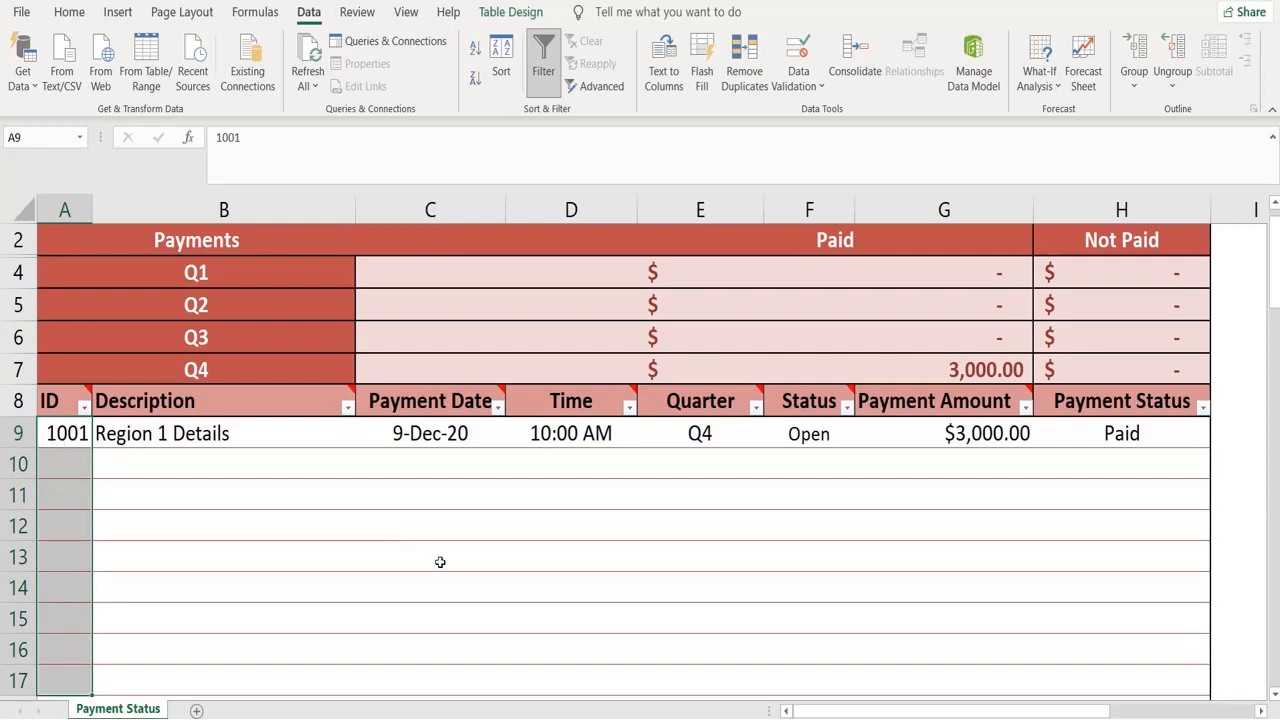
pyautogui.click(805, 88)
pyautogui.click(830, 112)
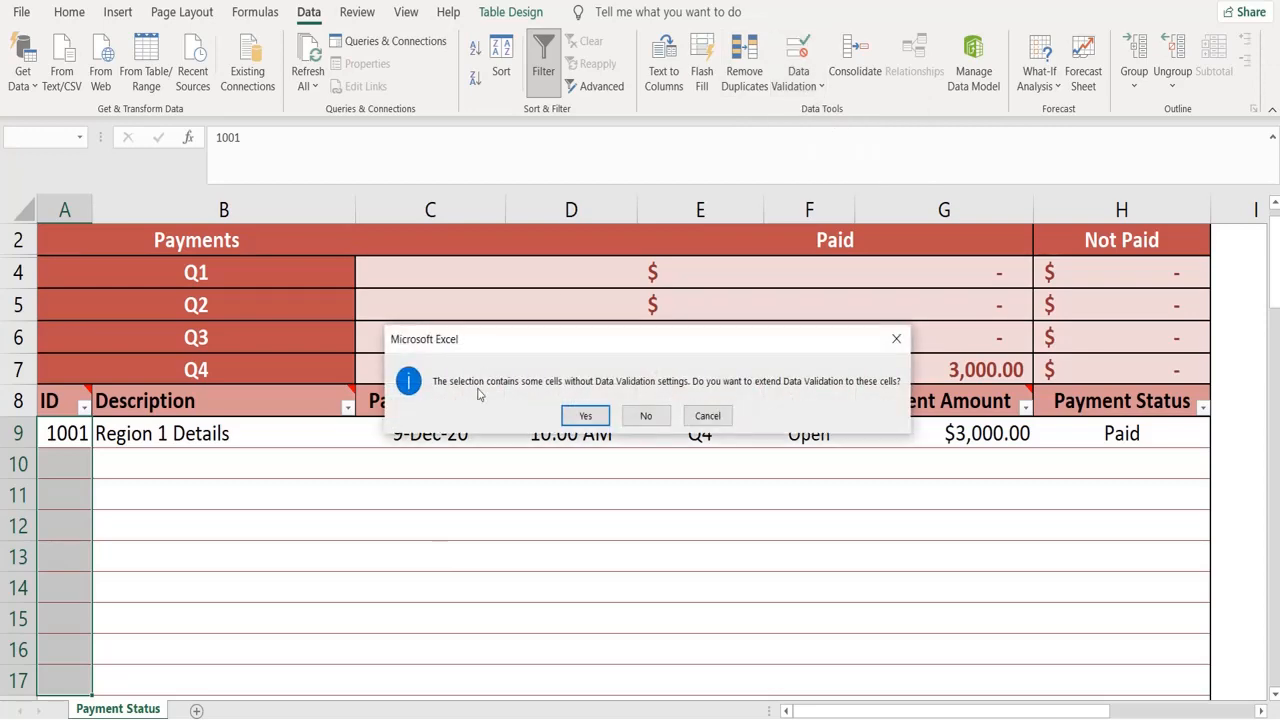
pyautogui.click(585, 414)
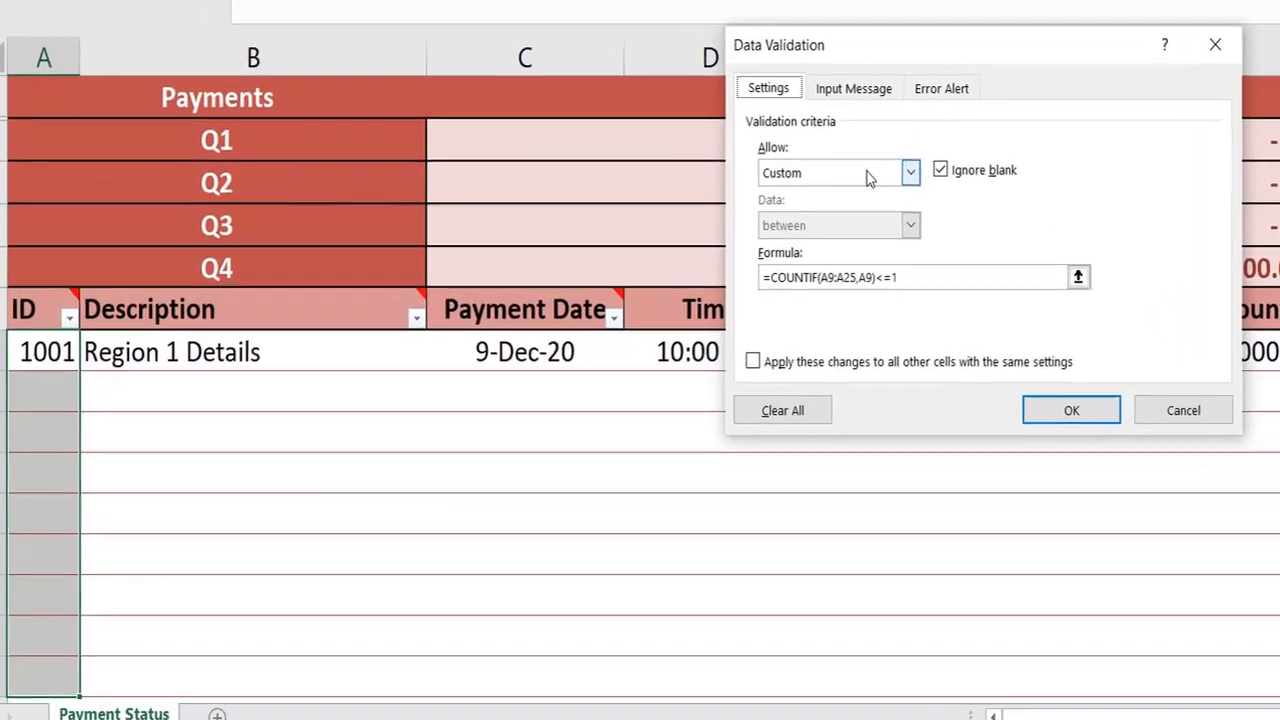
# - Examine the value types that the validation criteria can allow, trying Any value, and discard the changes
pyautogui.click(700, 277)
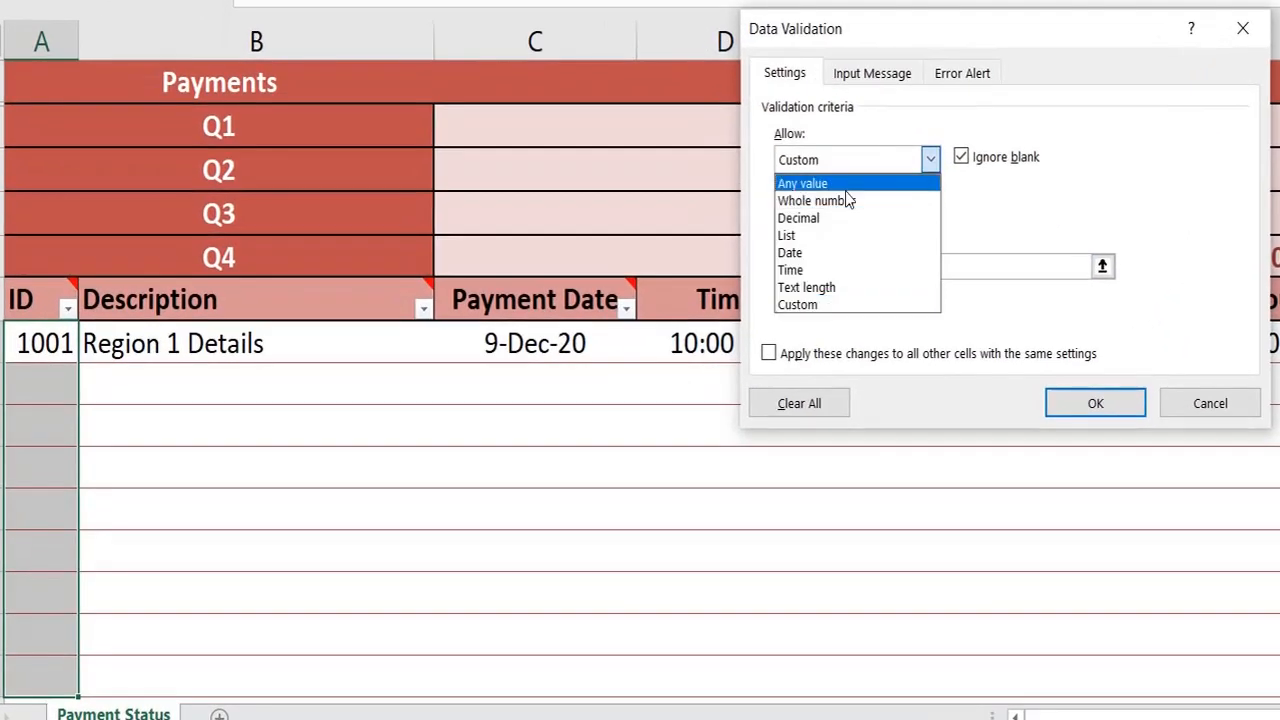
pyautogui.click(687, 300)
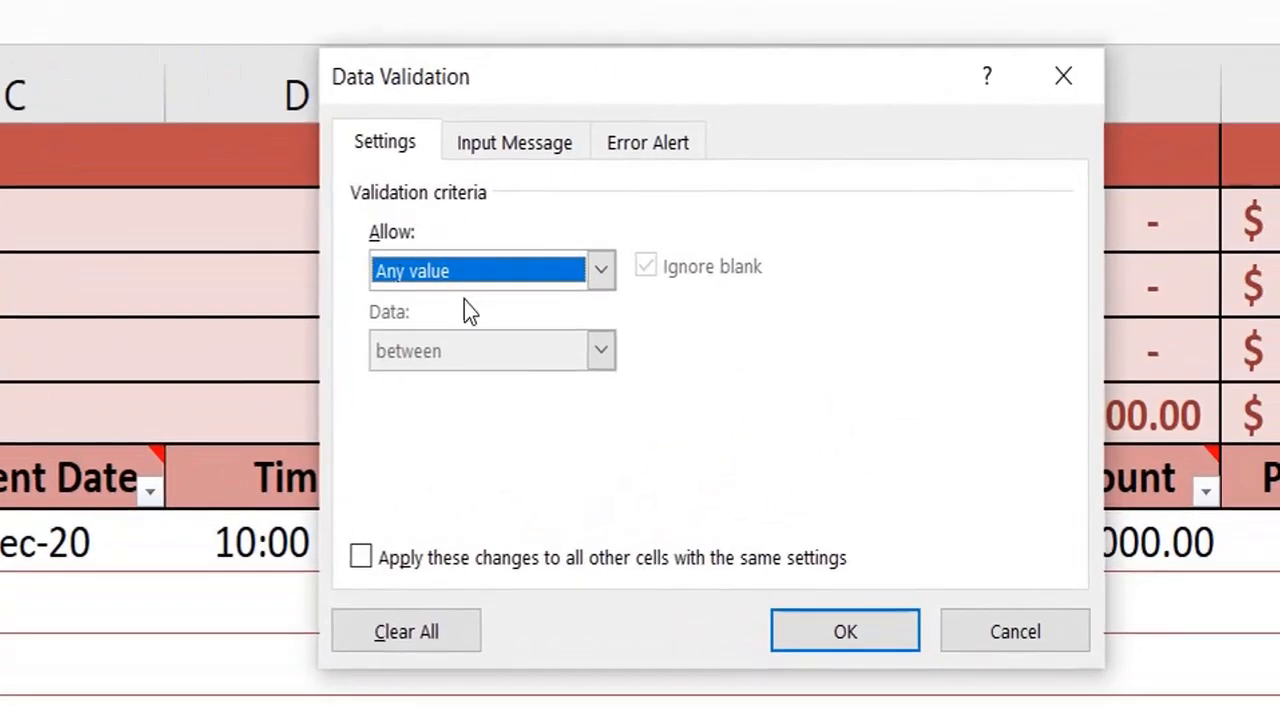
pyautogui.click(481, 281)
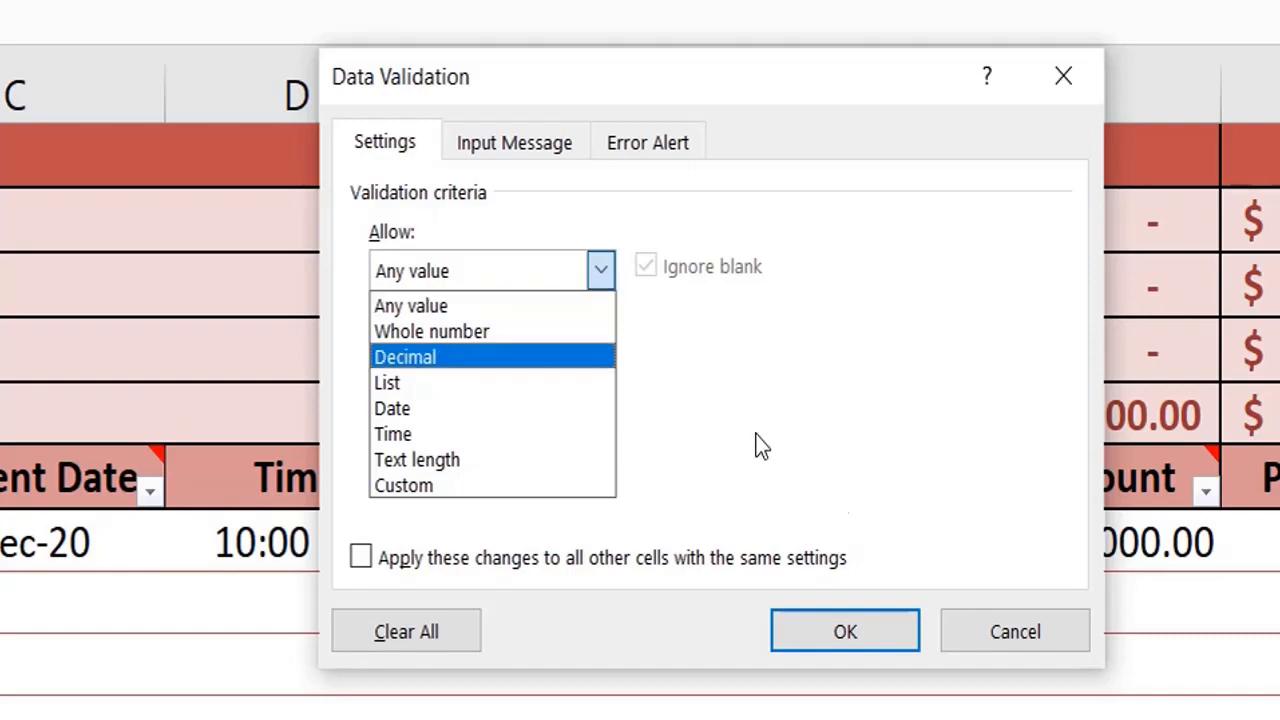
pyautogui.click(1043, 623)
pyautogui.click(1043, 623)
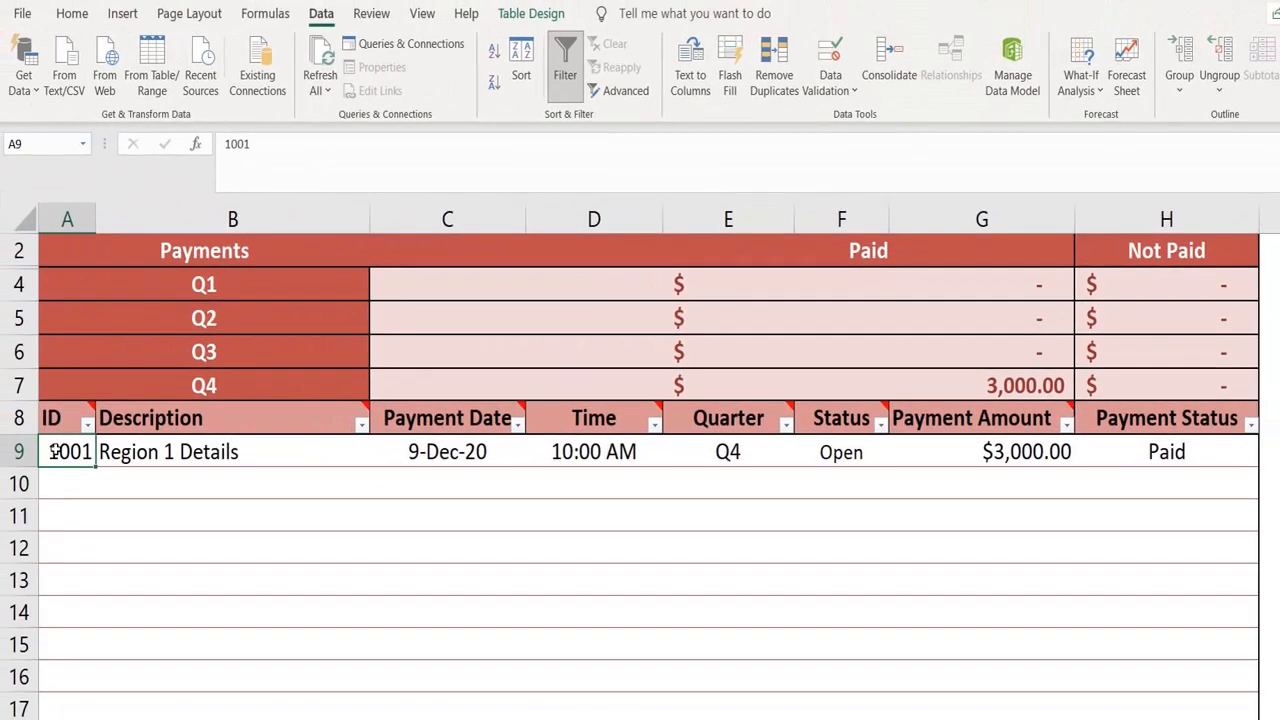
# - Review the validation criteria and input message settings for ID cells A9:A16, and close them without saving changes
pyautogui.press('Down')
pyautogui.press('Up')
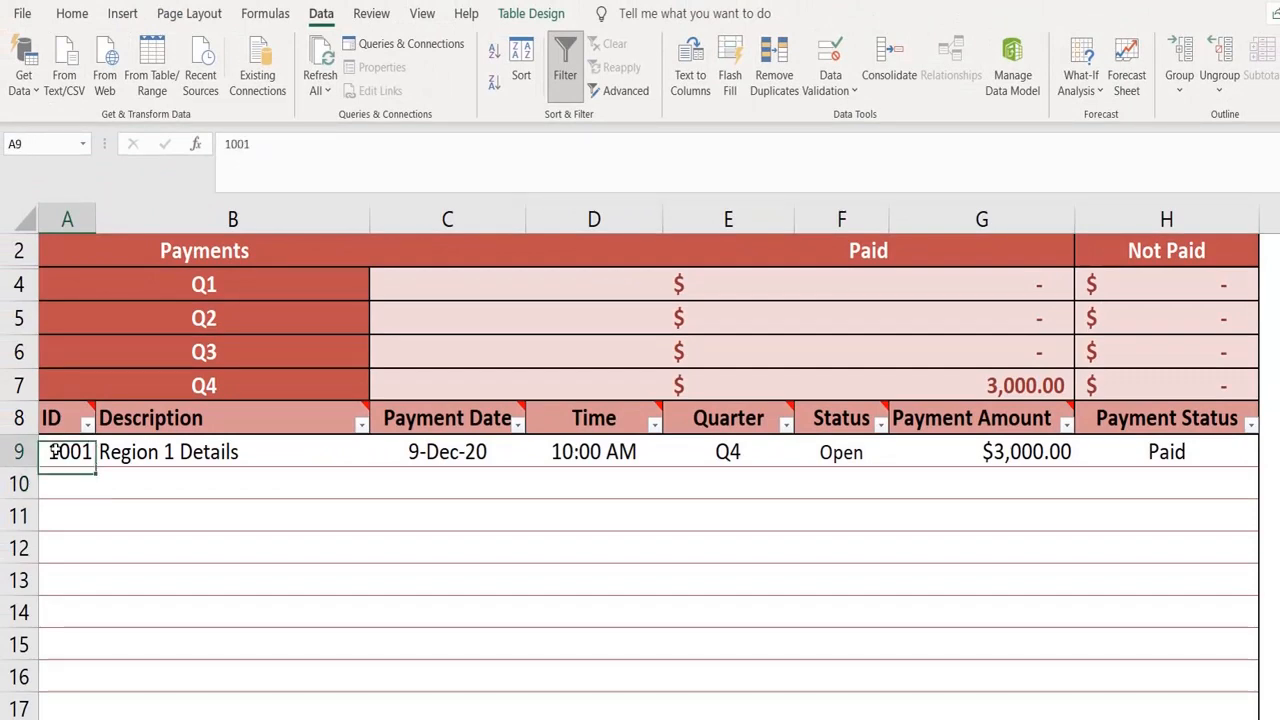
pyautogui.press('Down')
pyautogui.press('Up')
pyautogui.press('Up')
pyautogui.press('Down')
pyautogui.hotkey('shift', 'Down')
pyautogui.hotkey('shift', 'Down')
pyautogui.hotkey('shift', 'Down')
pyautogui.hotkey('shift', 'Down')
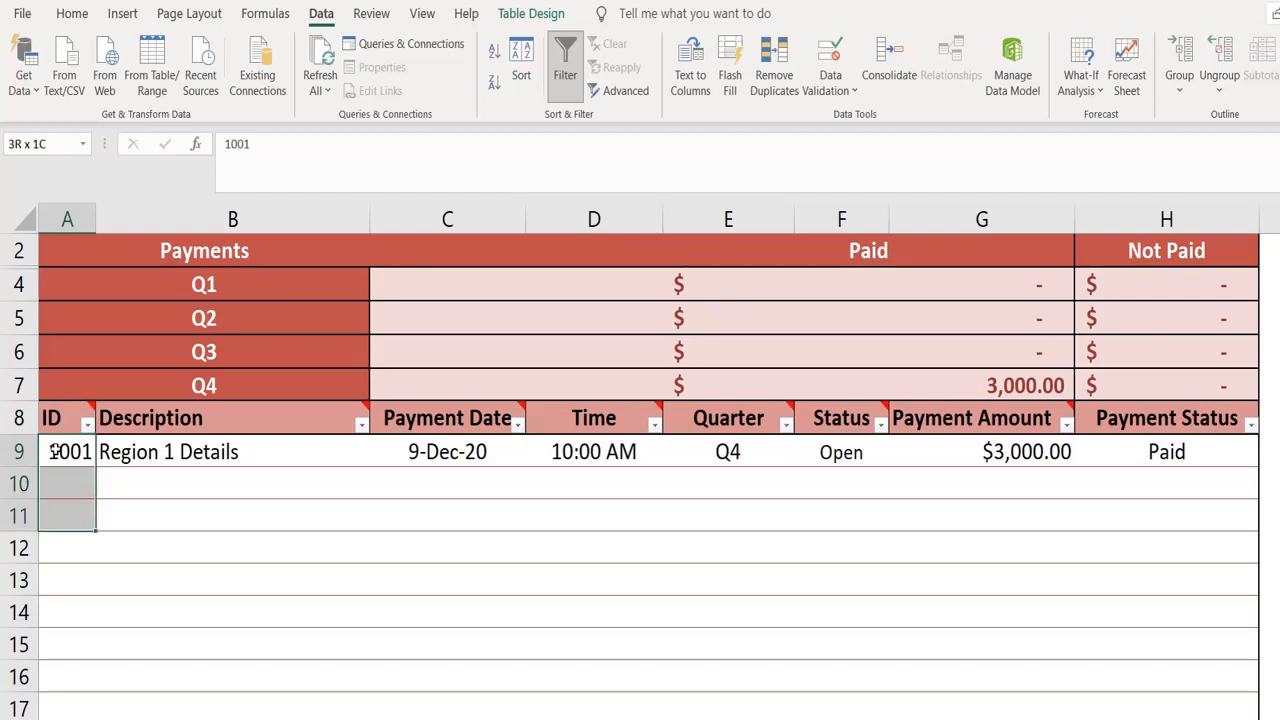
pyautogui.hotkey('shift', 'Down')
pyautogui.hotkey('shift', 'Down')
pyautogui.hotkey('shift', 'Down')
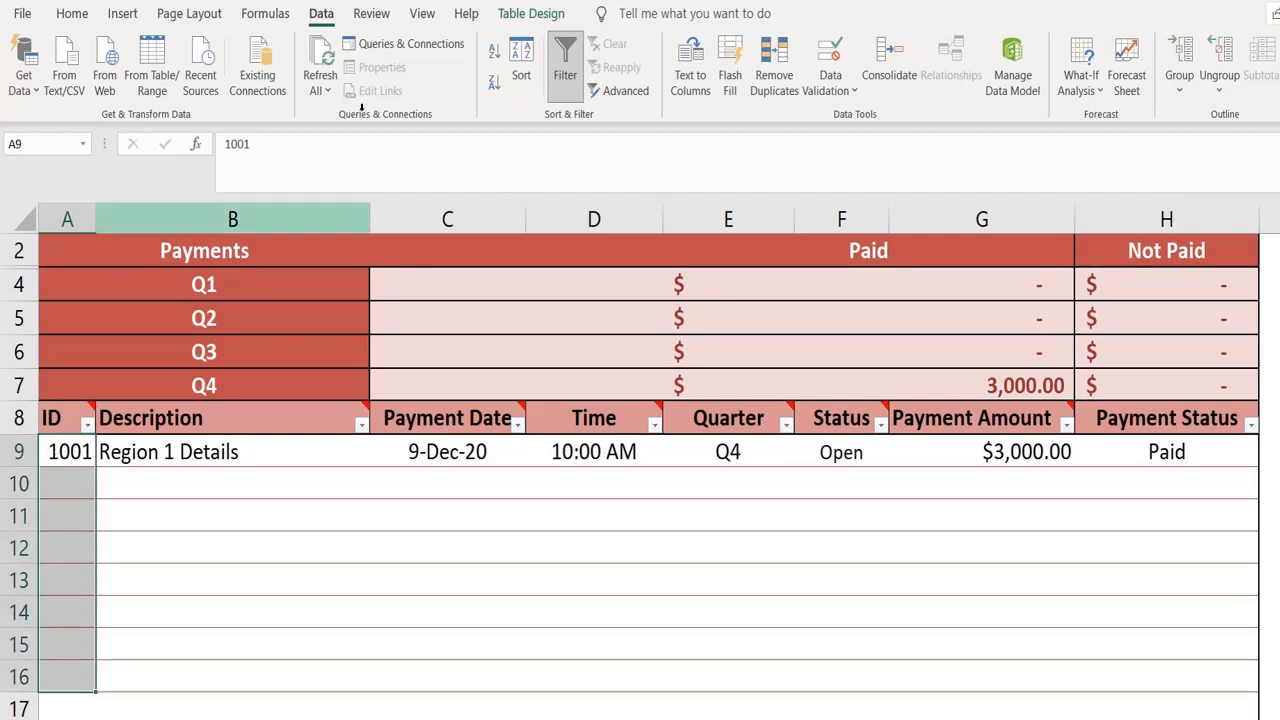
pyautogui.click(848, 96)
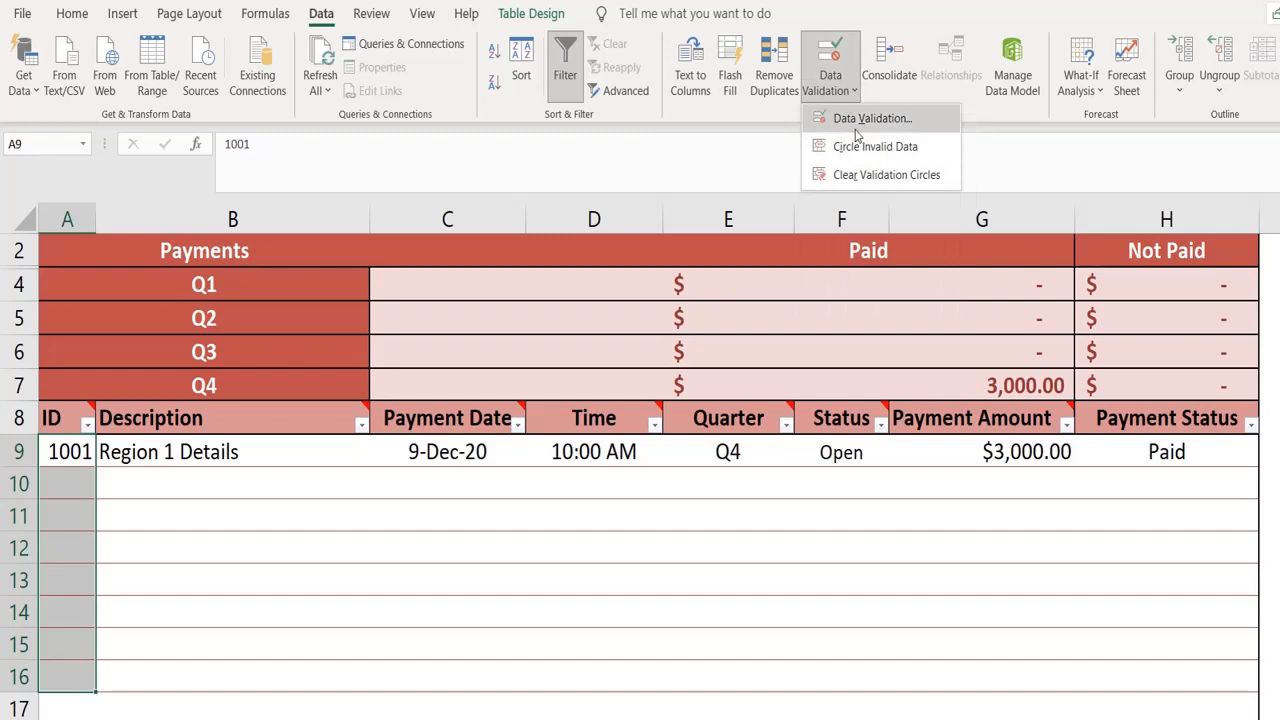
pyautogui.click(857, 124)
pyautogui.click(610, 436)
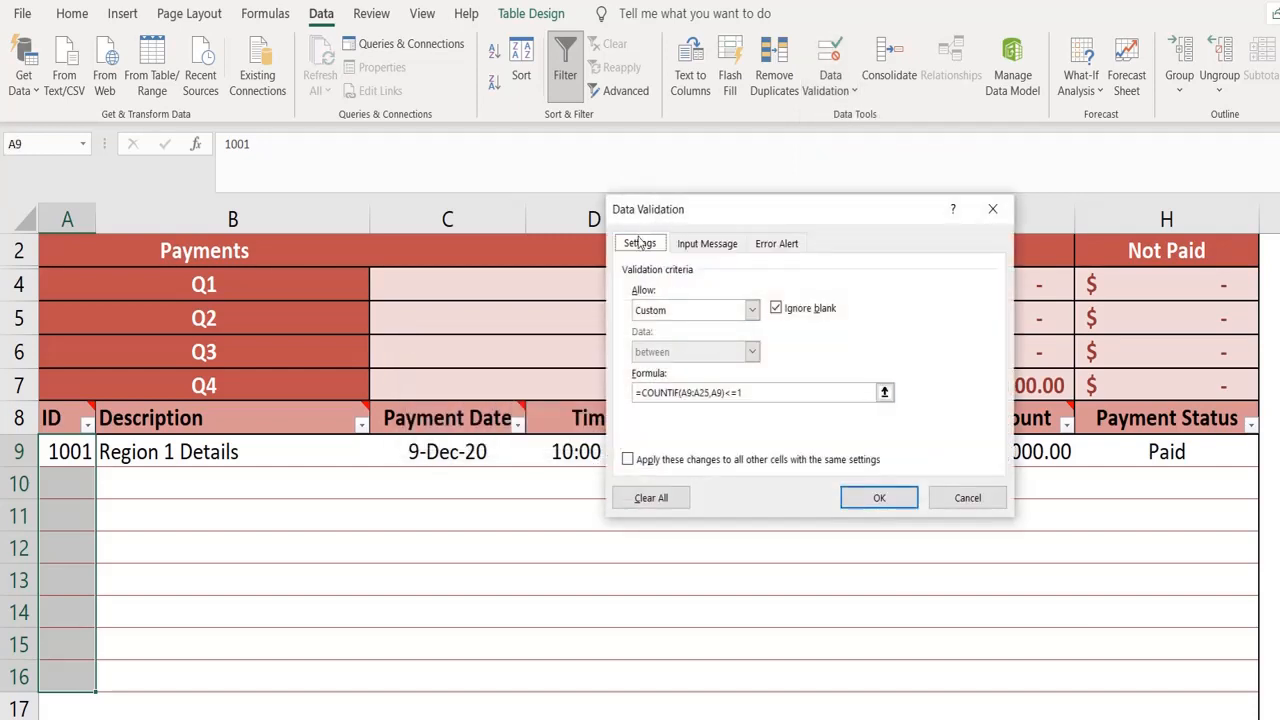
pyautogui.click(690, 245)
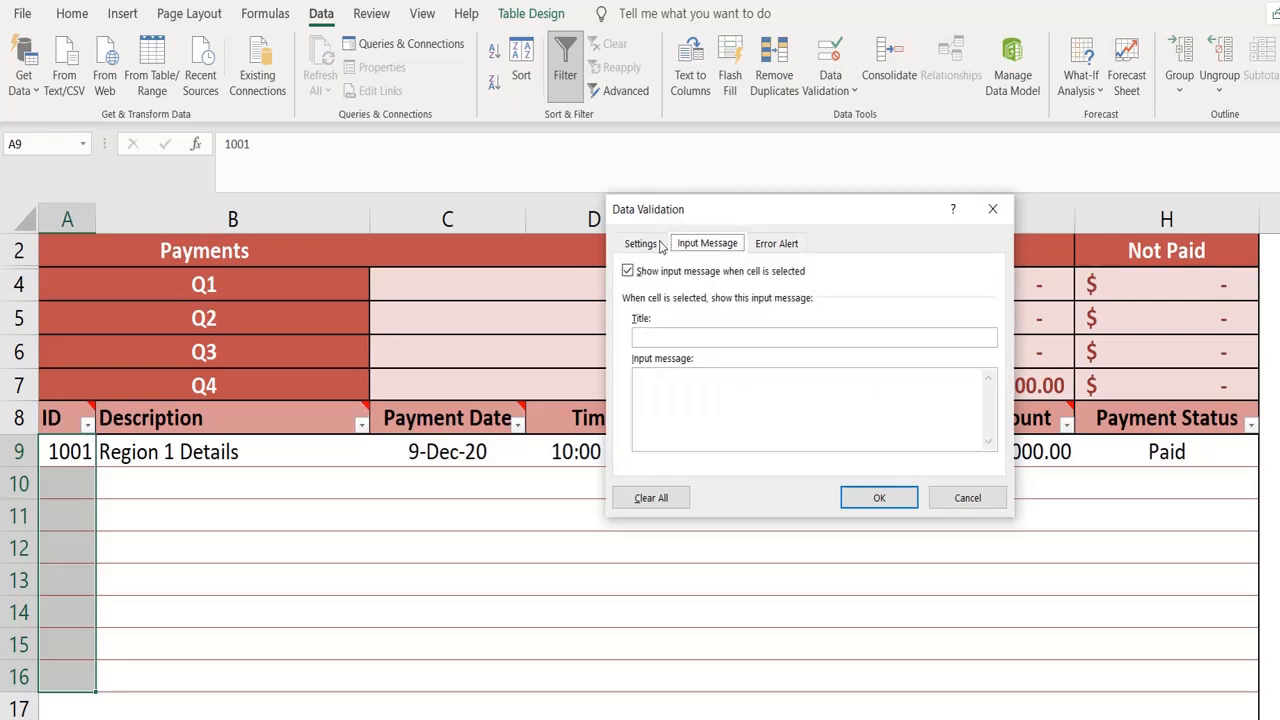
pyautogui.click(660, 247)
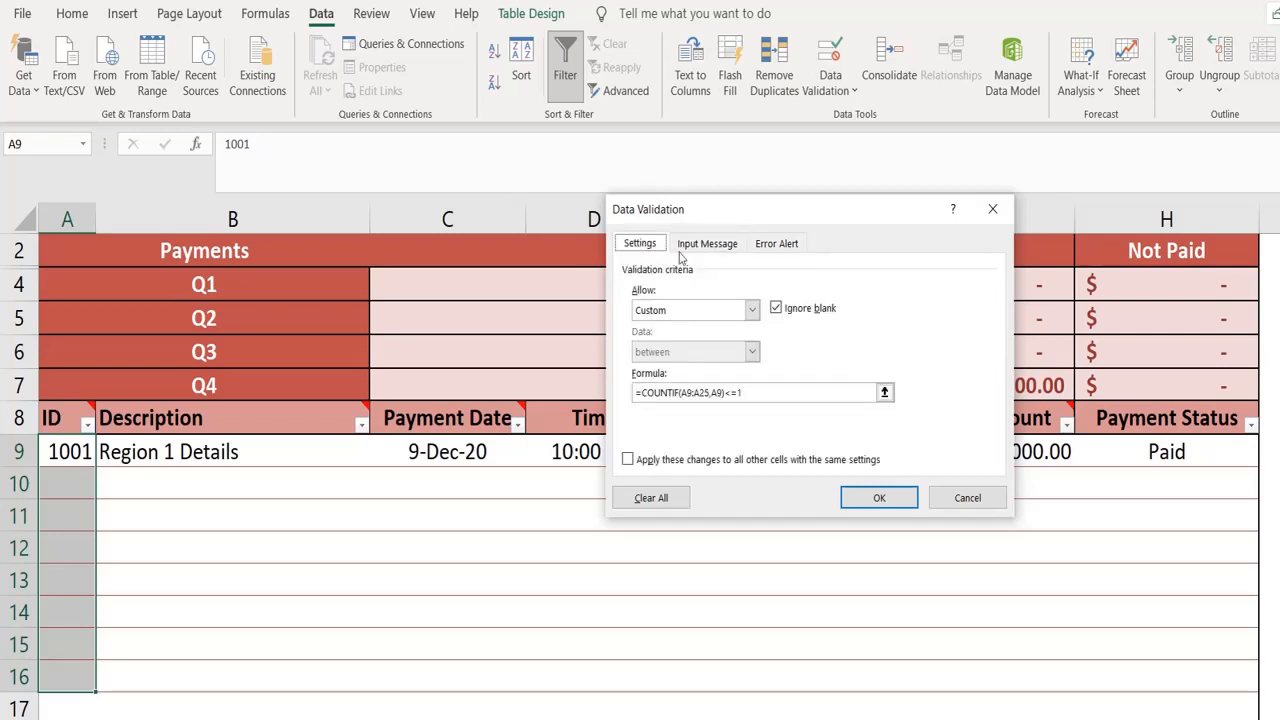
pyautogui.click(940, 505)
# - Check the data validation criteria of cell A18 in the ID column, and close the settings unchanged
pyautogui.click(69, 708)
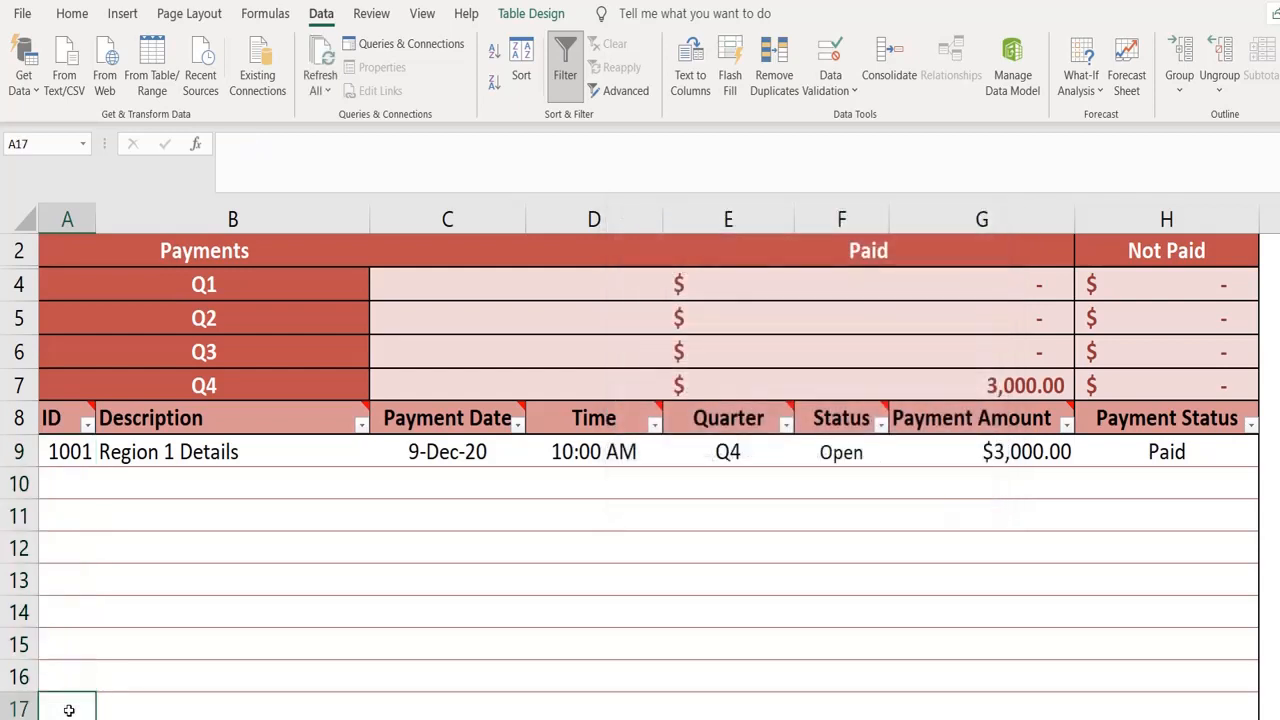
pyautogui.press('Down')
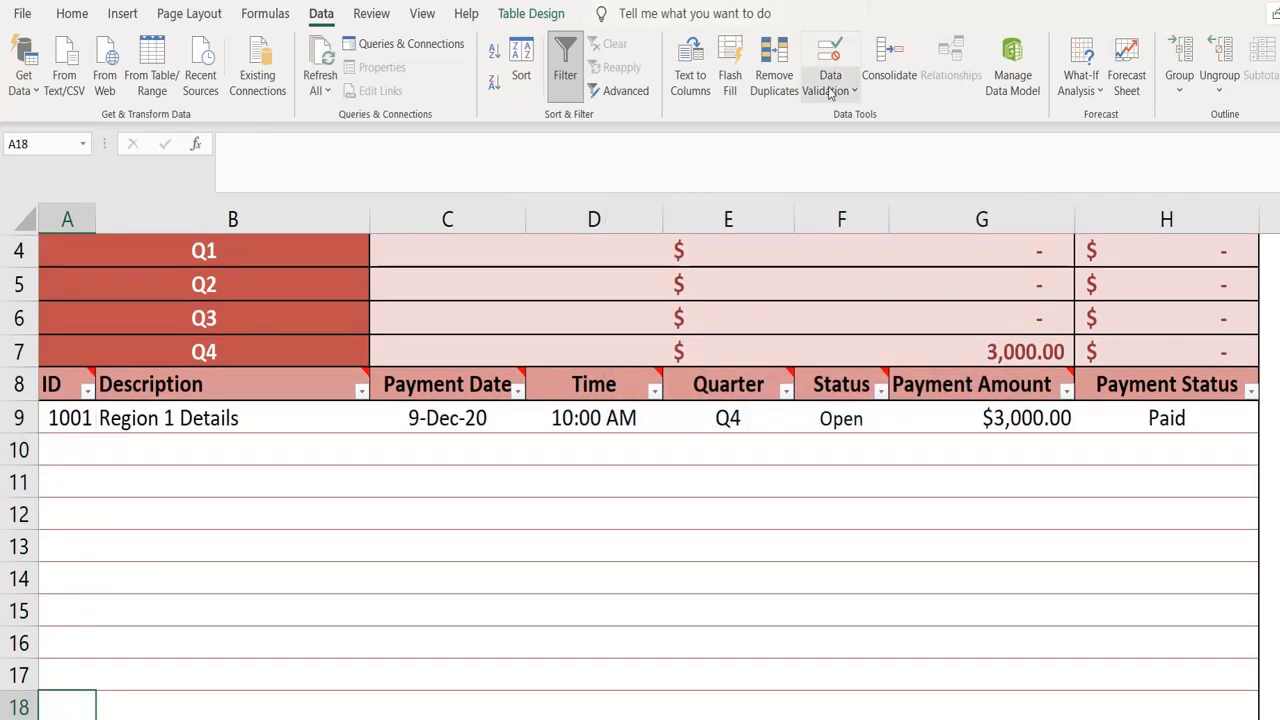
pyautogui.click(829, 93)
pyautogui.click(845, 118)
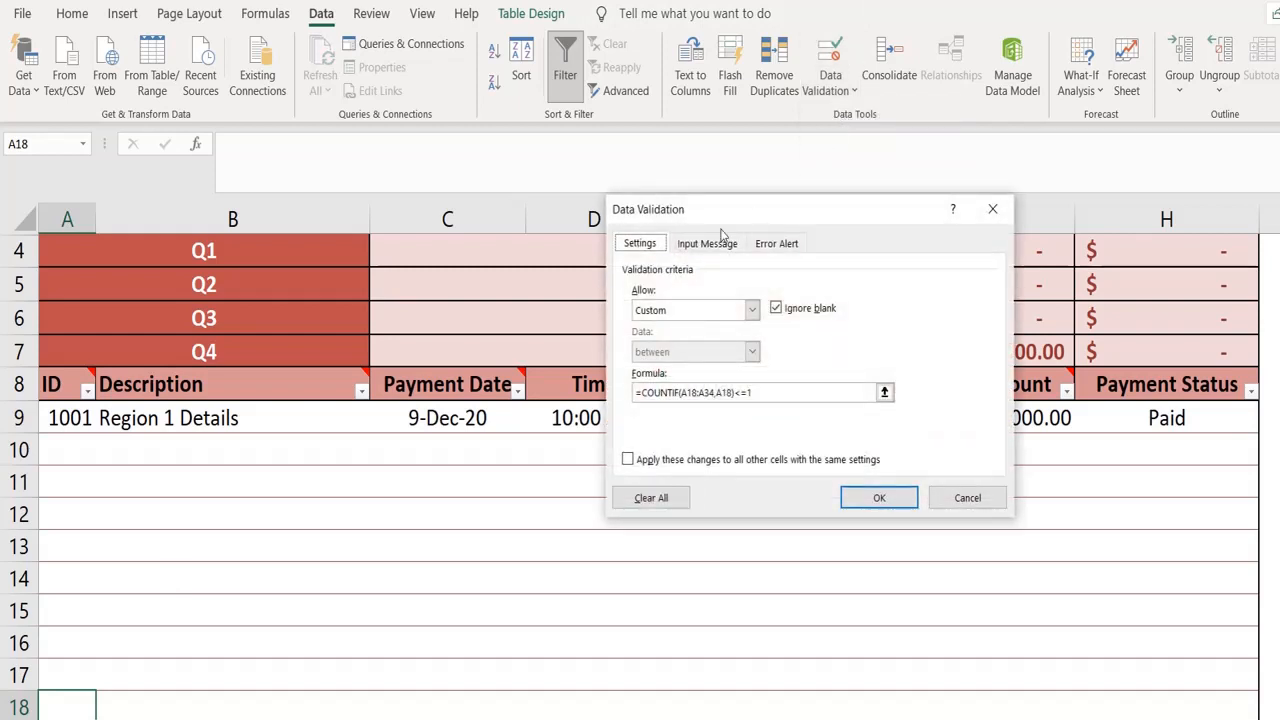
pyautogui.click(966, 504)
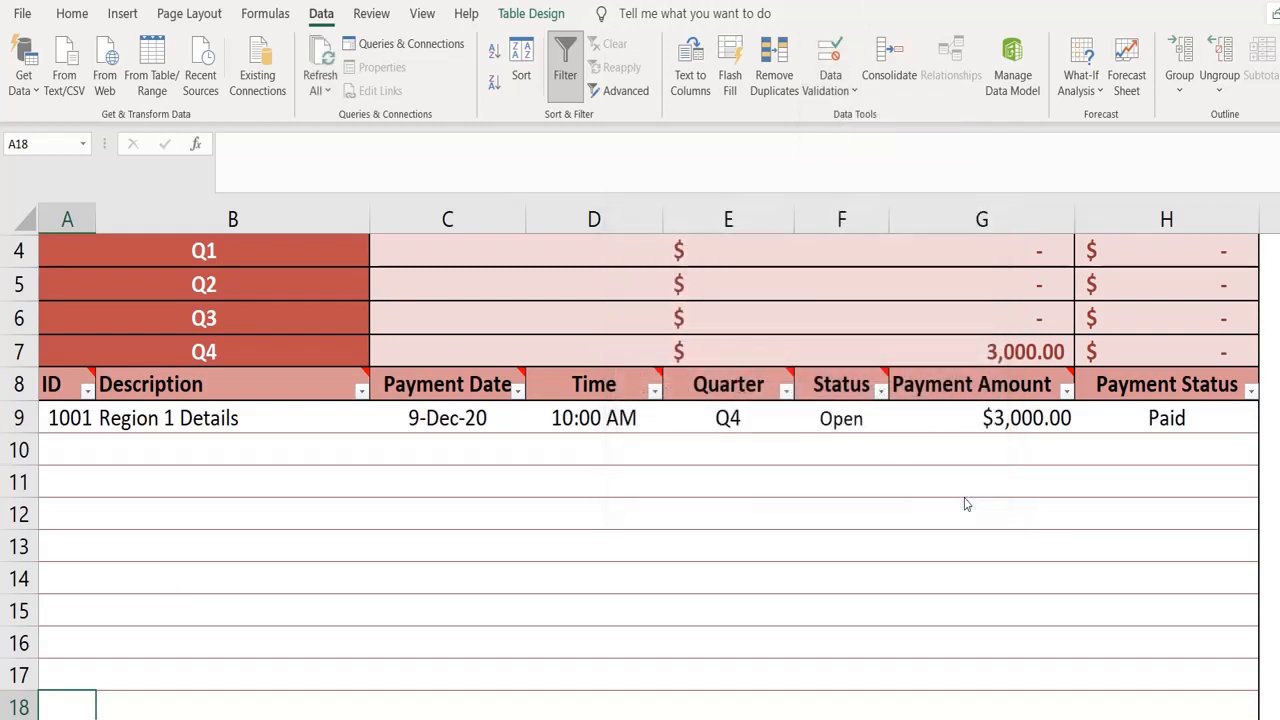
# - Check the data validation criteria of Description cell B17, and close the settings unchanged
pyautogui.press('Up')
pyautogui.press('Right')
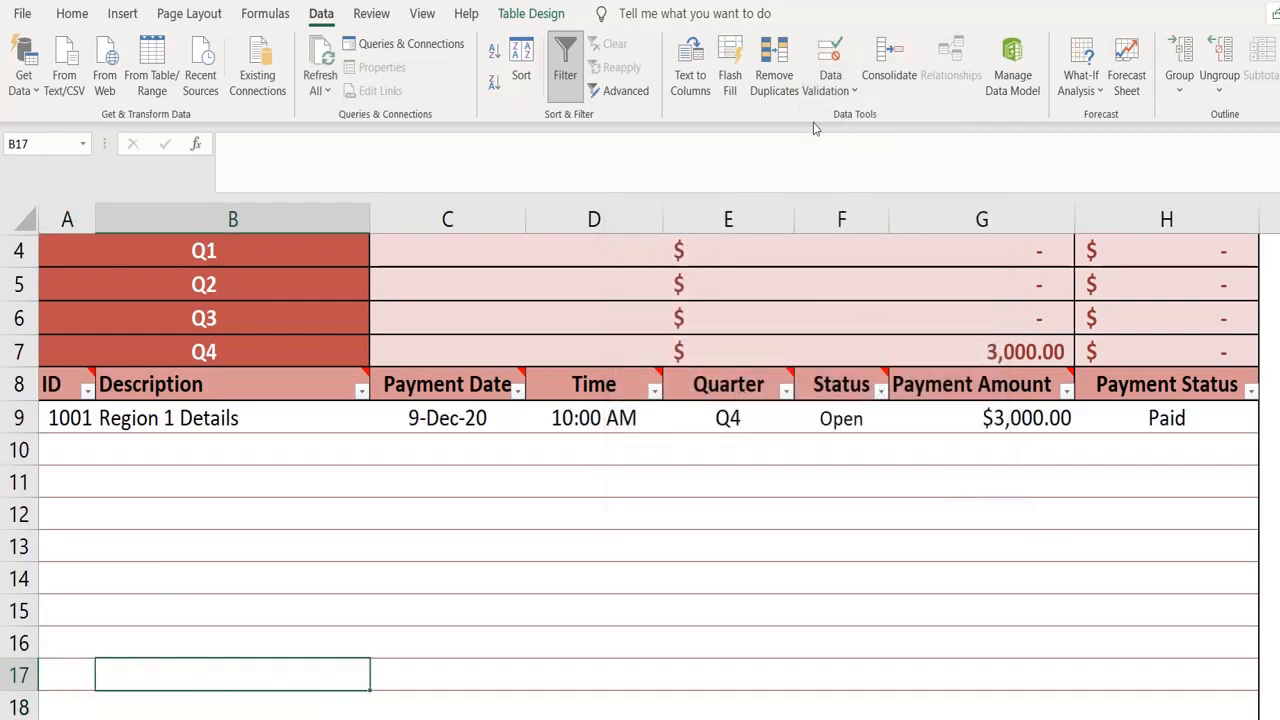
pyautogui.click(843, 92)
pyautogui.click(851, 117)
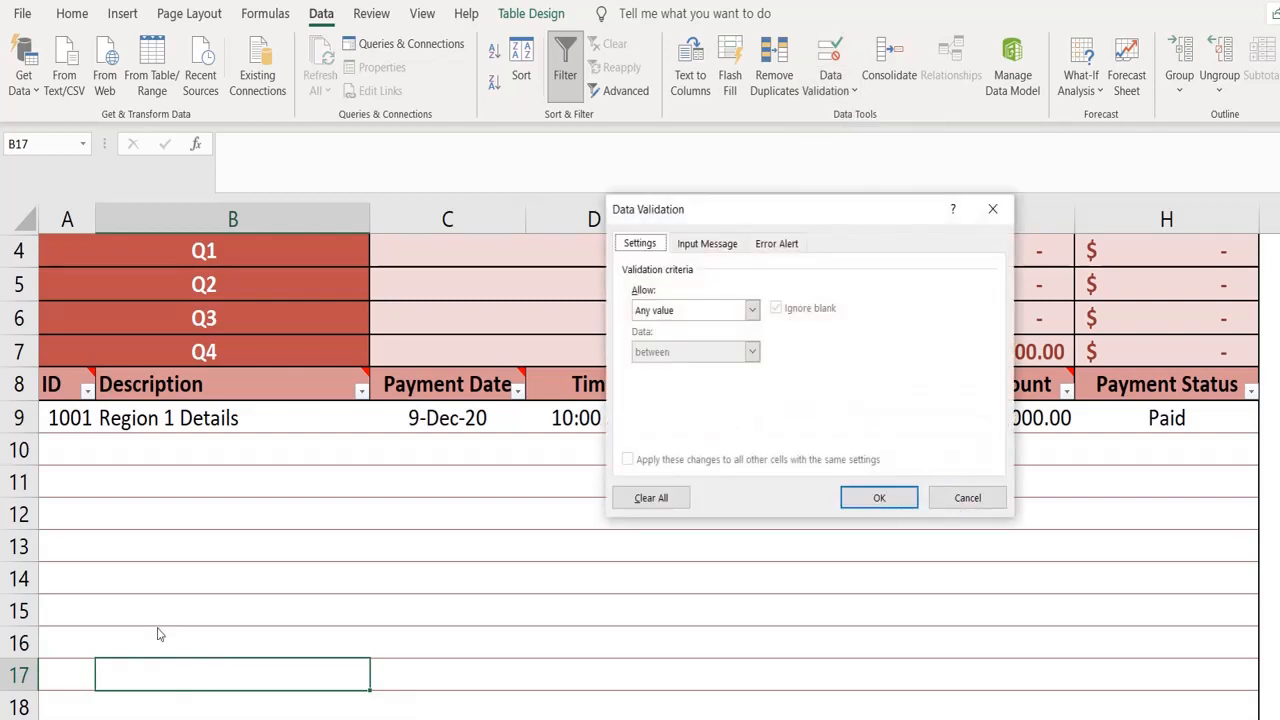
pyautogui.click(968, 500)
pyautogui.click(79, 420)
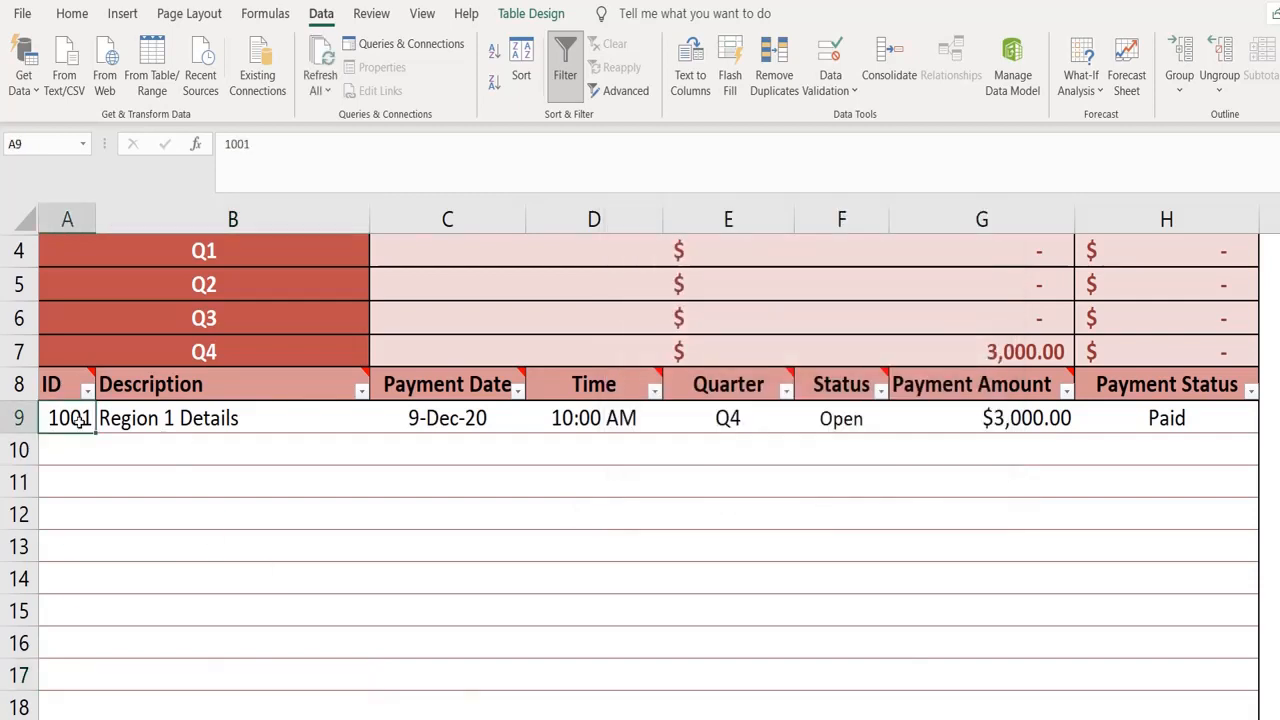
pyautogui.press('Up')
pyautogui.press('Up')
pyautogui.press('Up')
pyautogui.press('Up')
pyautogui.press('Up')
pyautogui.press('Up')
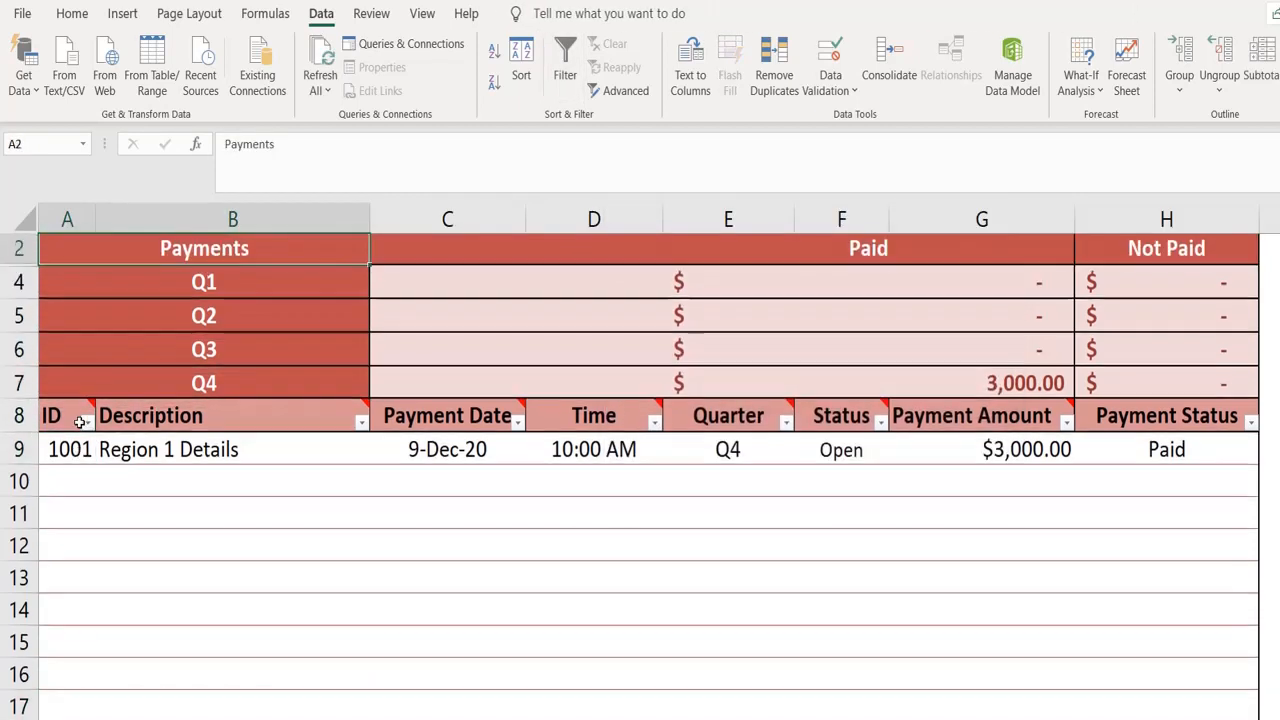
pyautogui.press('Down')
pyautogui.press('Down')
pyautogui.press('Down')
pyautogui.press('Down')
pyautogui.press('Down')
pyautogui.press('Down')
# - Extend data validation across ID cells A9:A17 and reset their criteria to allow Any value
pyautogui.hotkey('shift', 'Down')
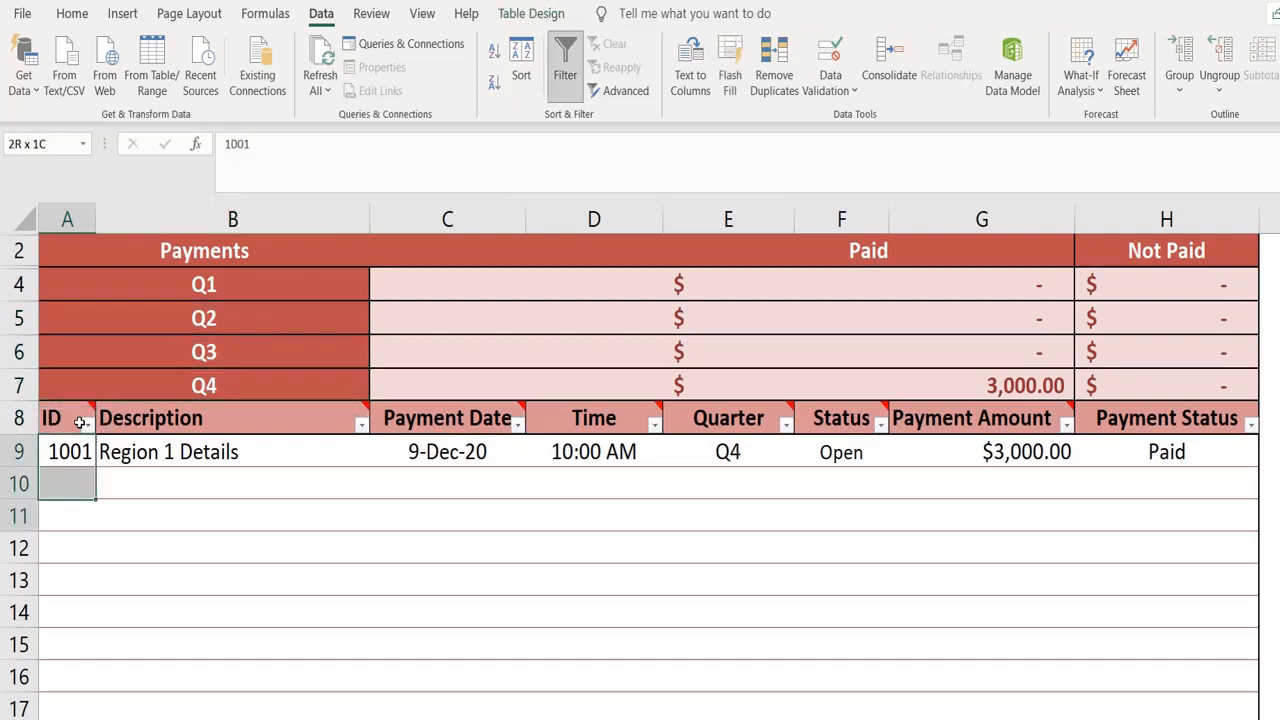
pyautogui.hotkey('shift', 'Down')
pyautogui.hotkey('shift', 'Down')
pyautogui.hotkey('shift', 'Down')
pyautogui.hotkey('shift', 'Down')
pyautogui.hotkey('shift', 'Down')
pyautogui.hotkey('shift', 'Down')
pyautogui.hotkey('shift', 'Down')
pyautogui.hotkey('shift', 'Down')
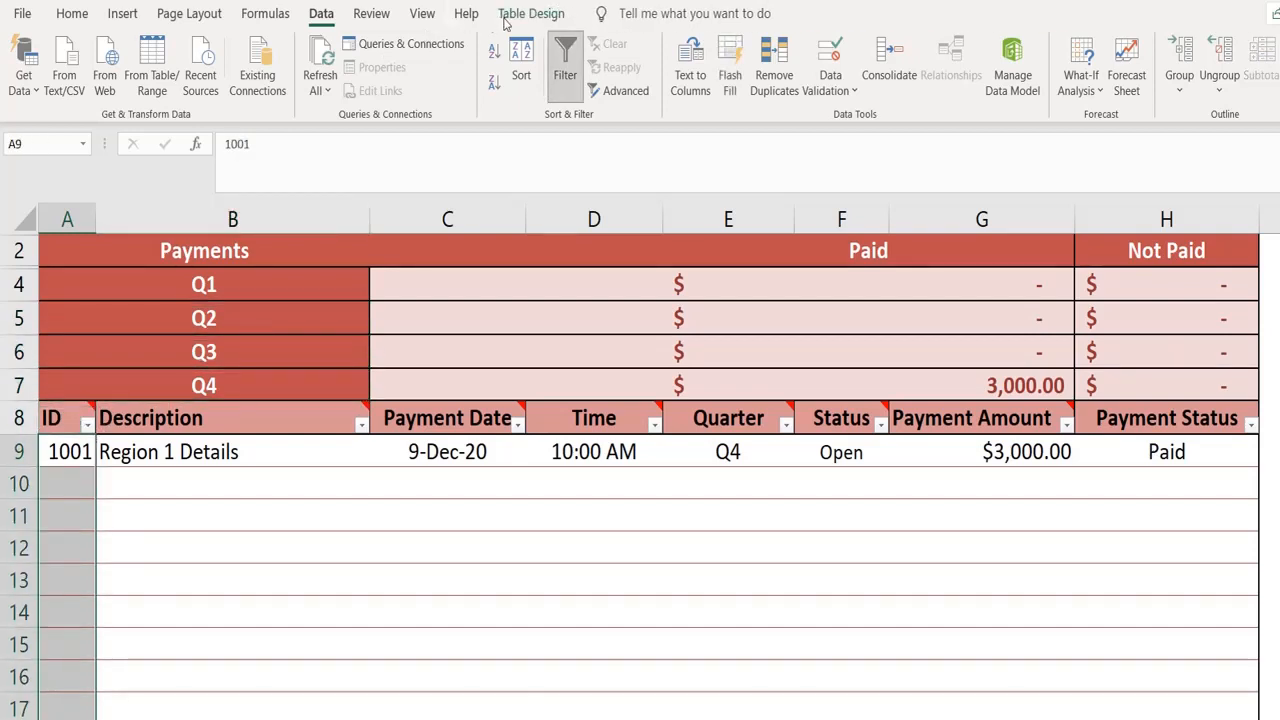
pyautogui.click(830, 84)
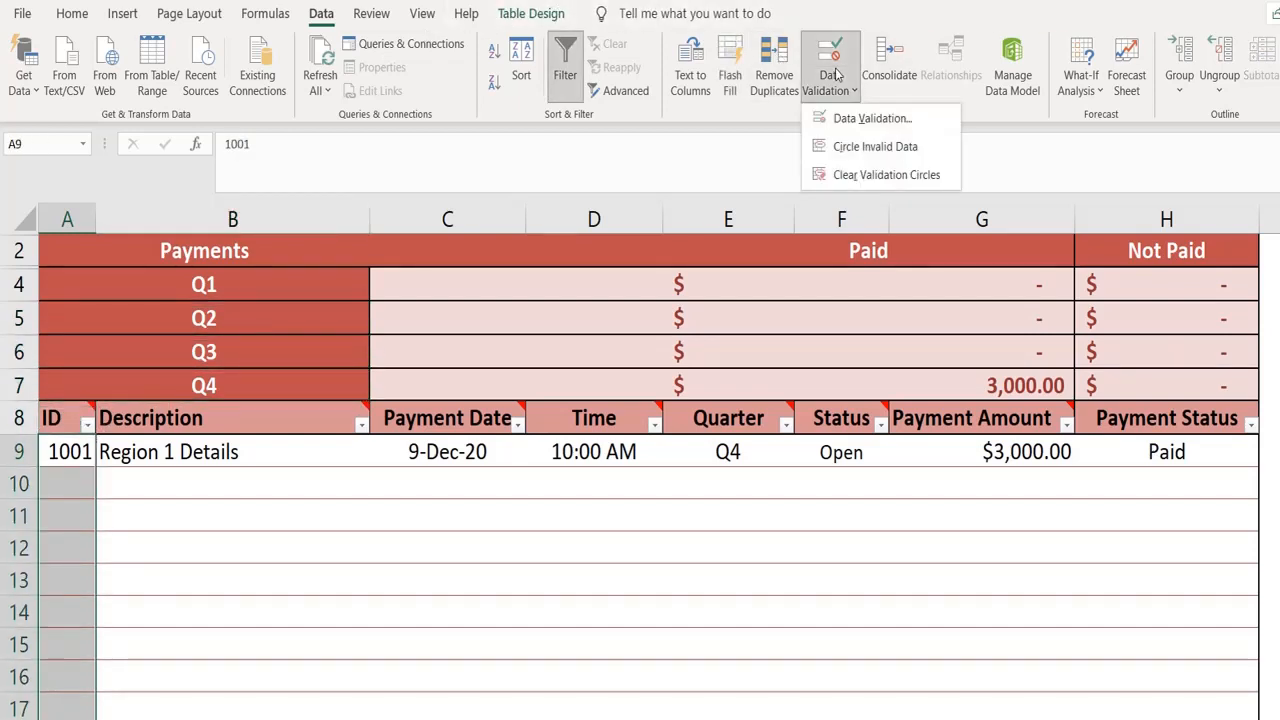
pyautogui.click(866, 119)
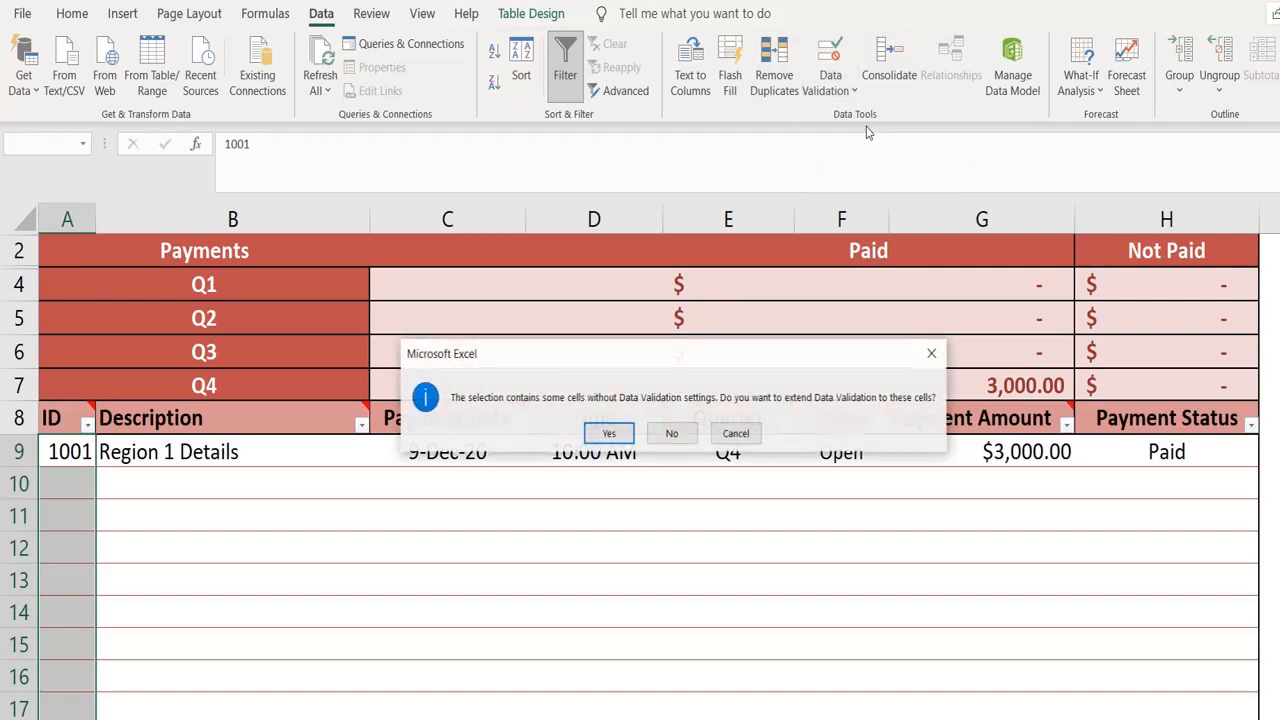
pyautogui.click(608, 438)
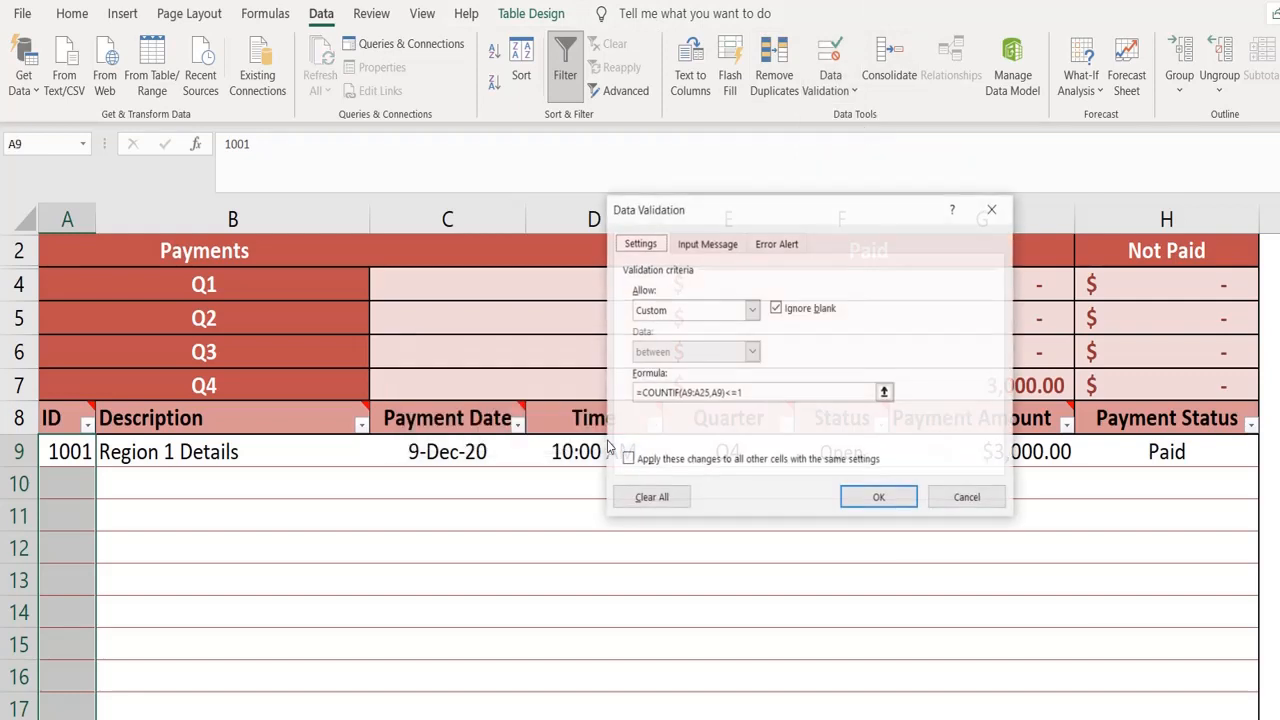
pyautogui.click(731, 312)
pyautogui.click(724, 329)
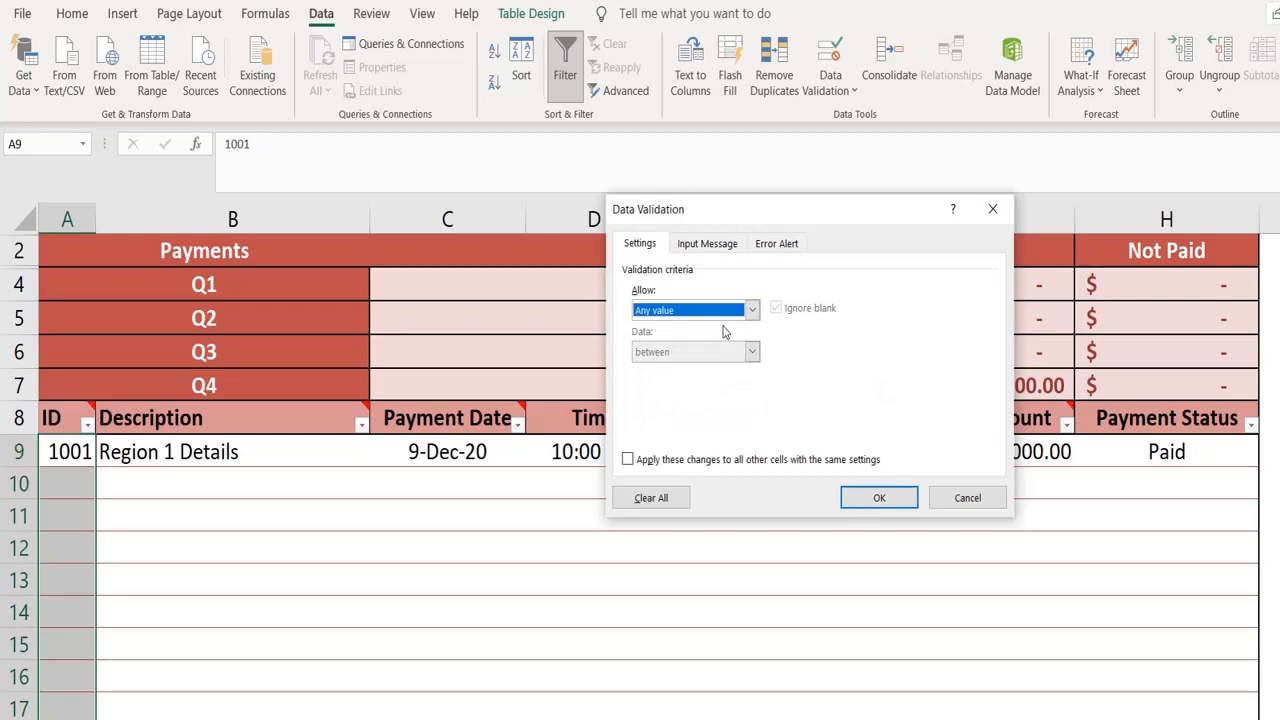
pyautogui.click(873, 497)
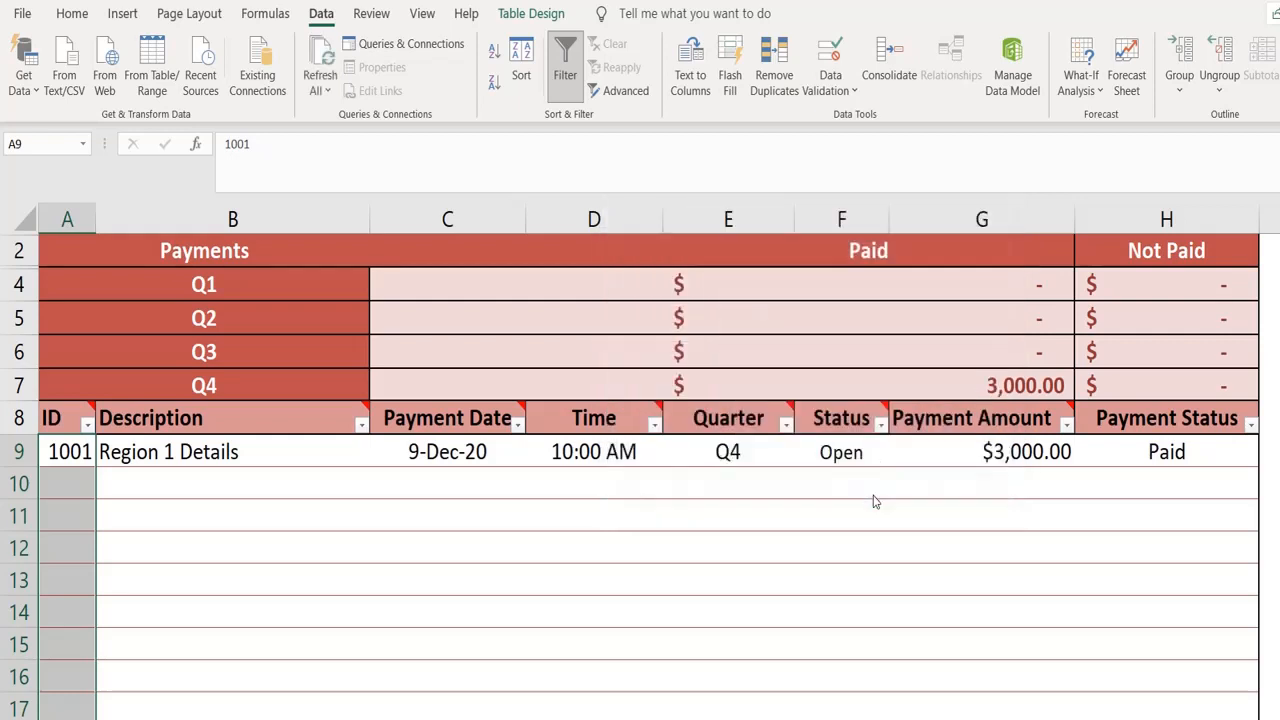
# - Give ID cells A9:A17 a Custom validation criterion with the formula =countif($A$9:$A$17,A9)<=1
pyautogui.click(828, 86)
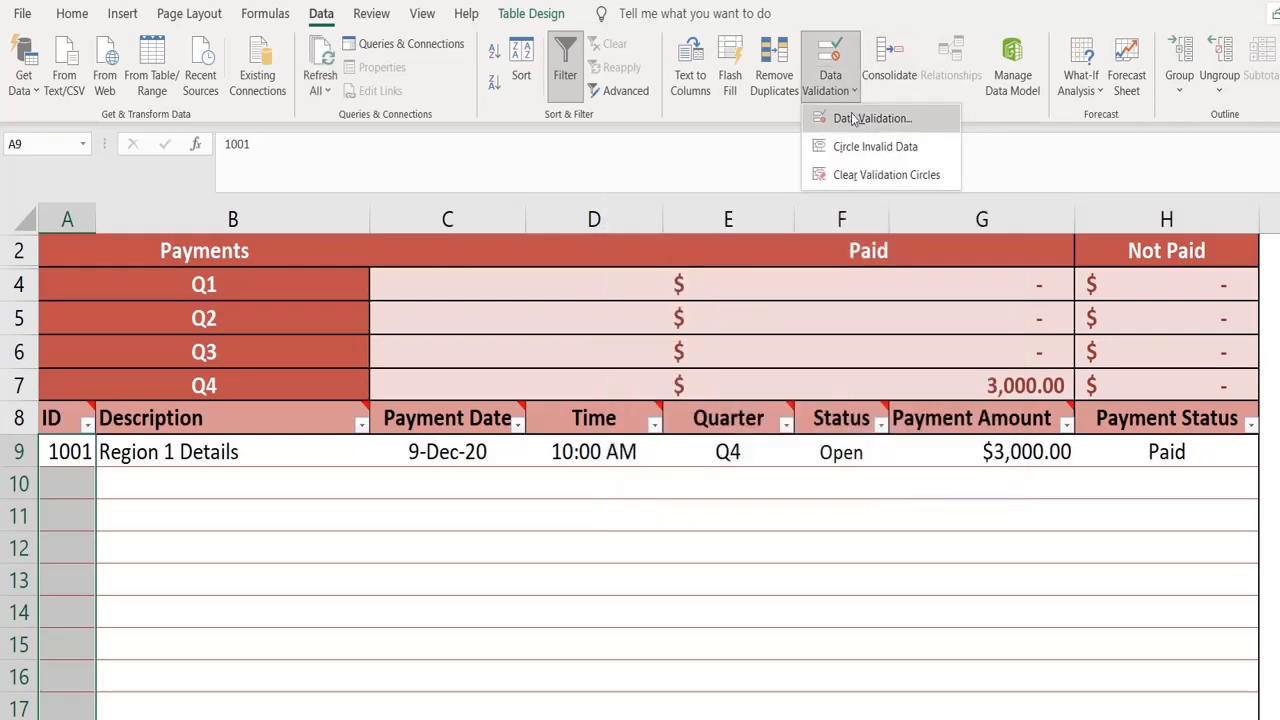
pyautogui.click(853, 119)
pyautogui.click(706, 313)
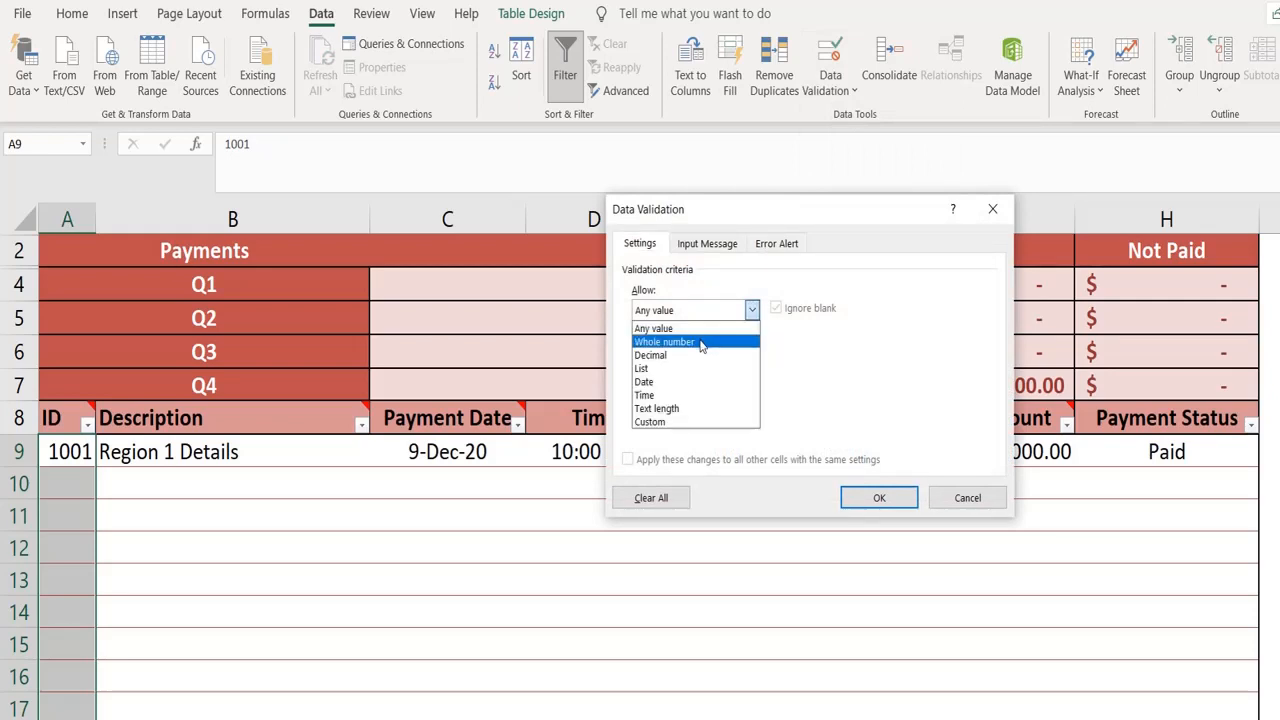
pyautogui.click(677, 422)
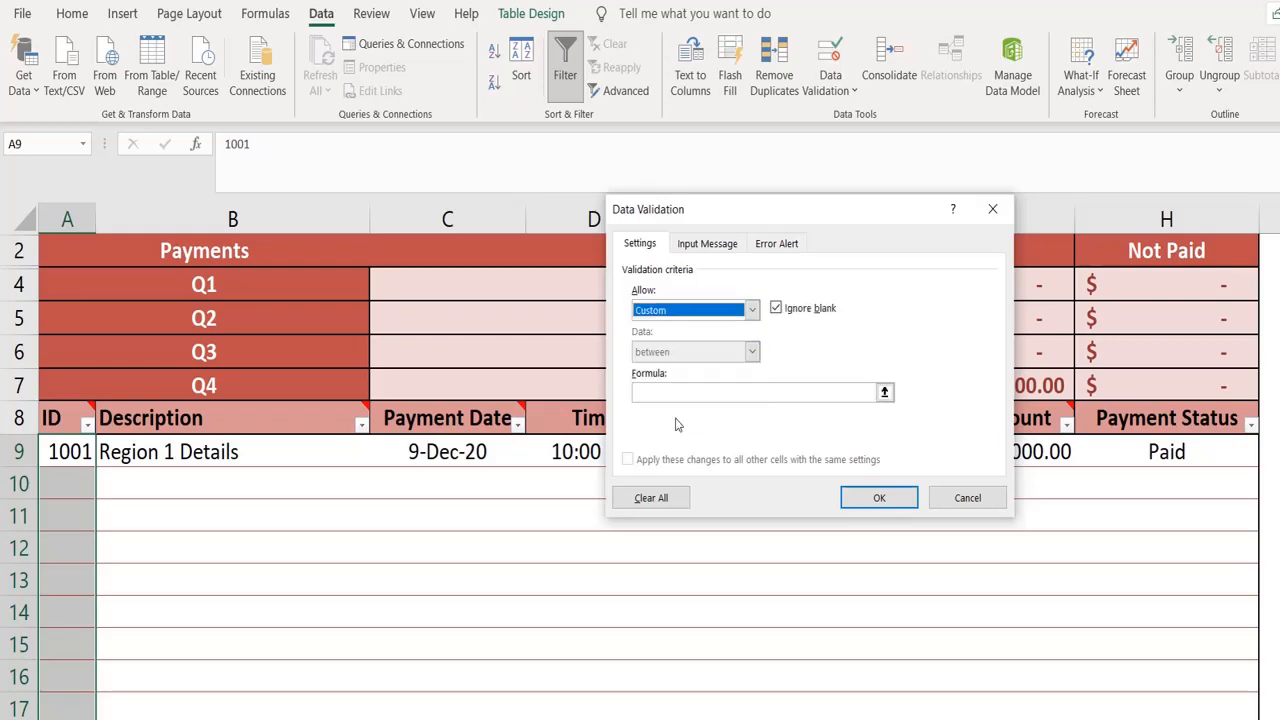
pyautogui.click(686, 393)
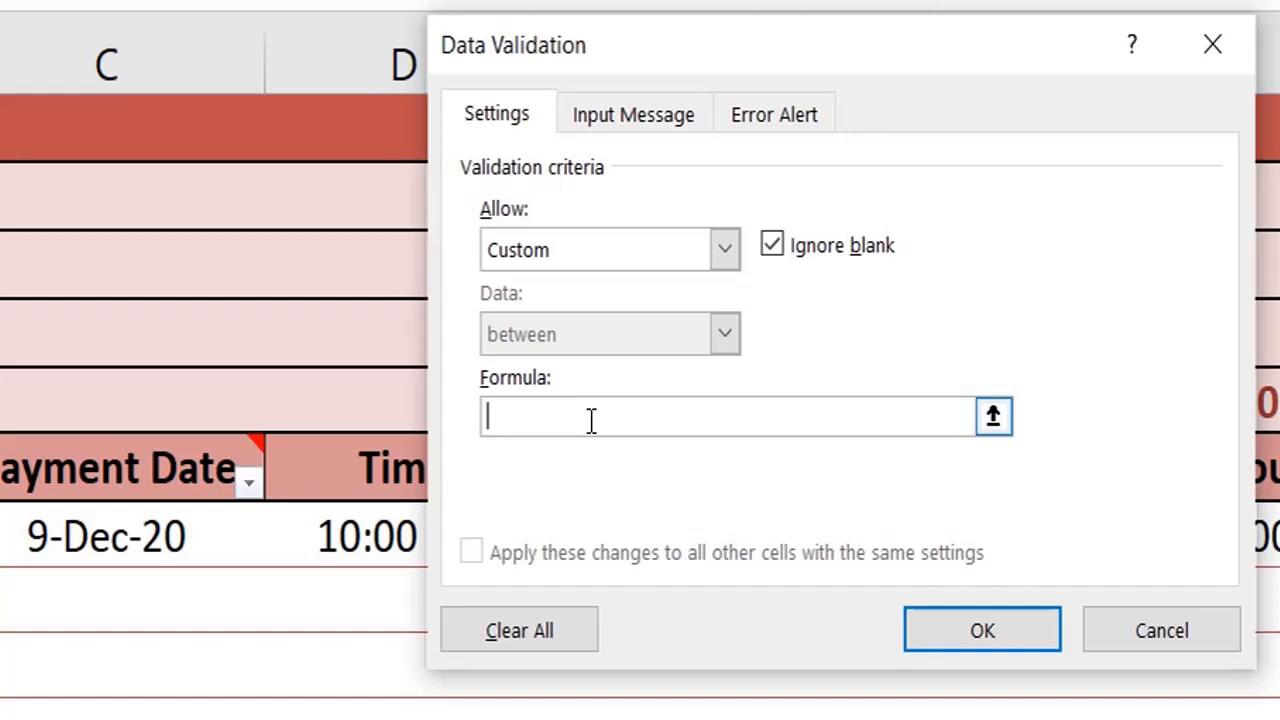
pyautogui.write('=countif')
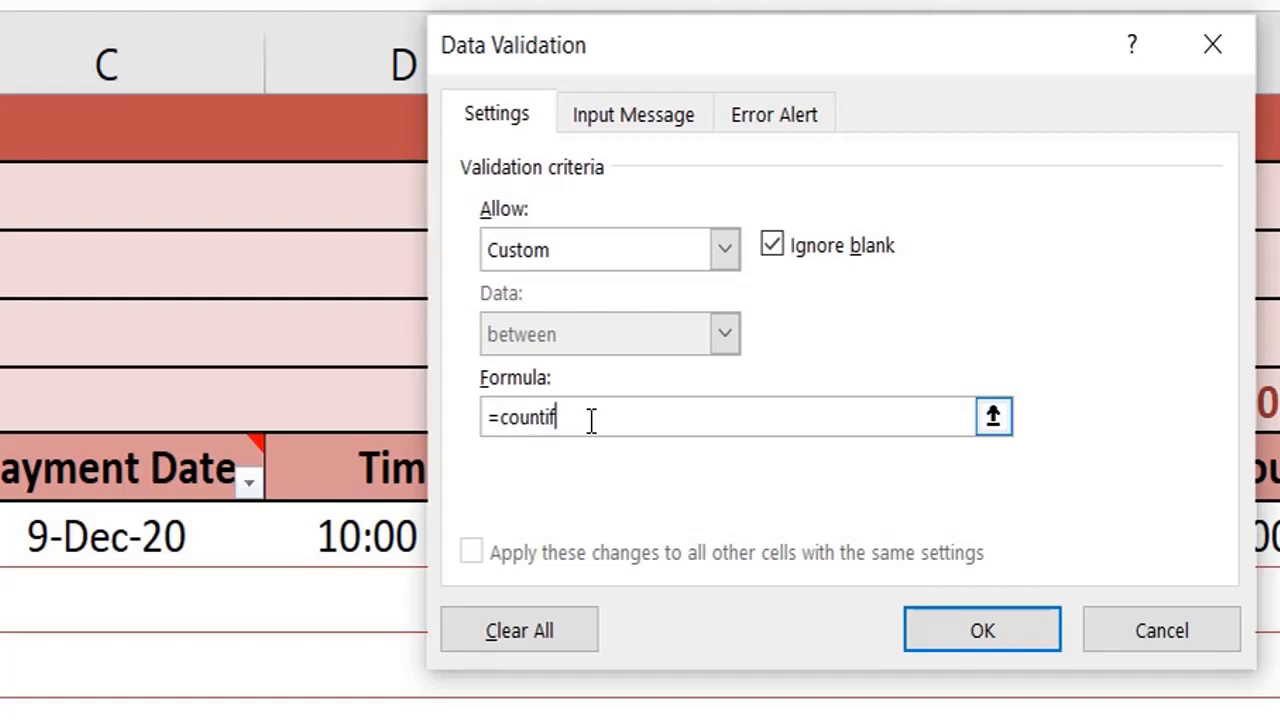
pyautogui.write('(')
pyautogui.write('$A$9:$A$')
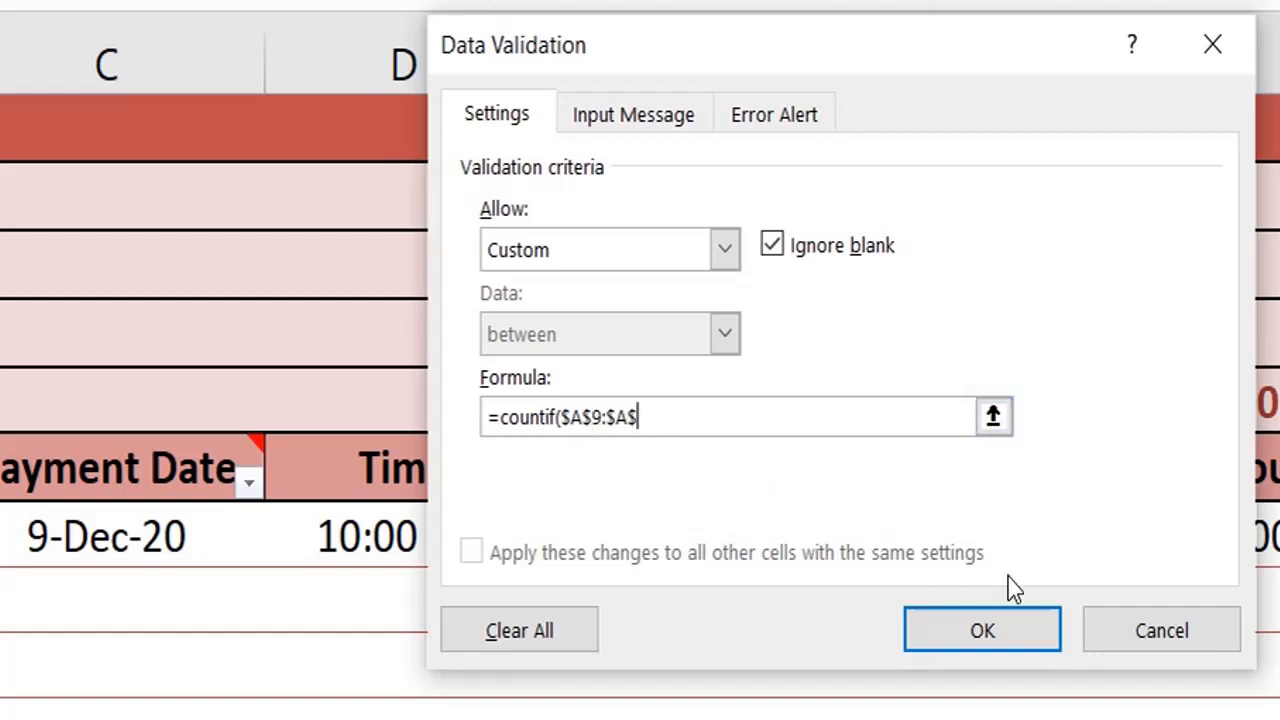
pyautogui.write('17,')
pyautogui.write('A9')
pyautogui.write(')<')
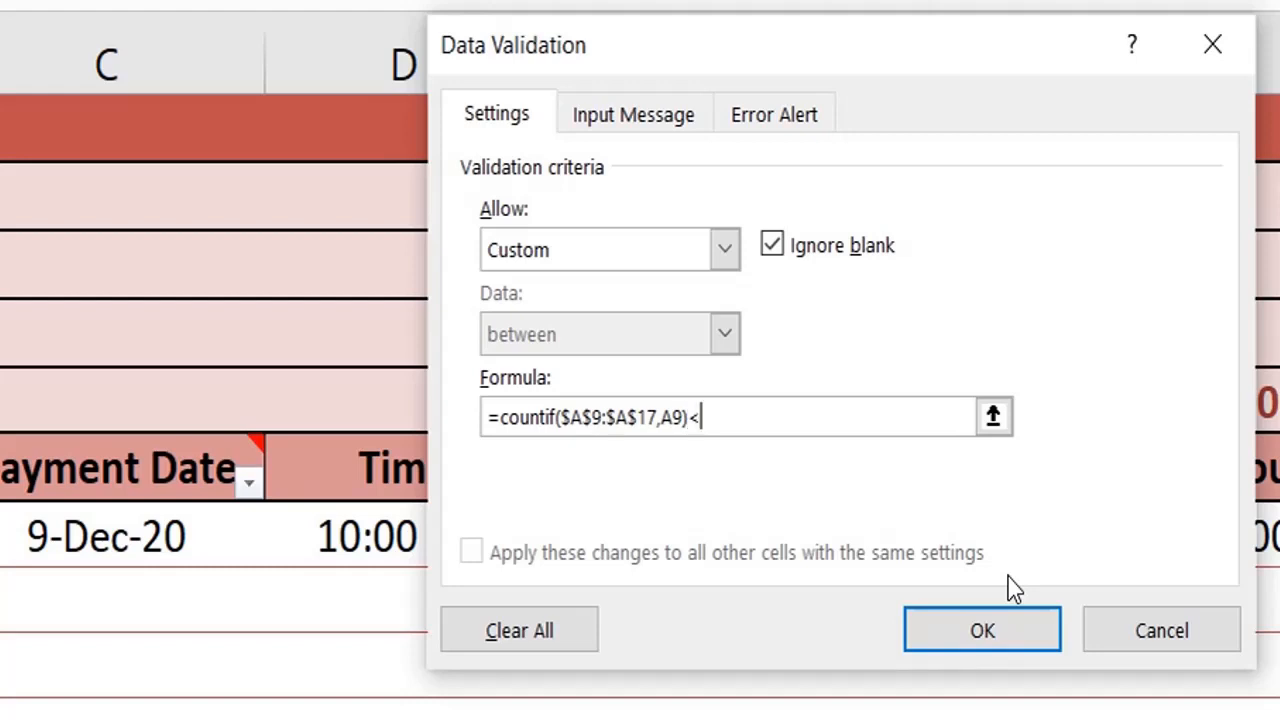
pyautogui.write('=1')
# - Add an input message for the ID cells titled "Unique Payment ID" with the text "enter payment ID"
pyautogui.click(621, 116)
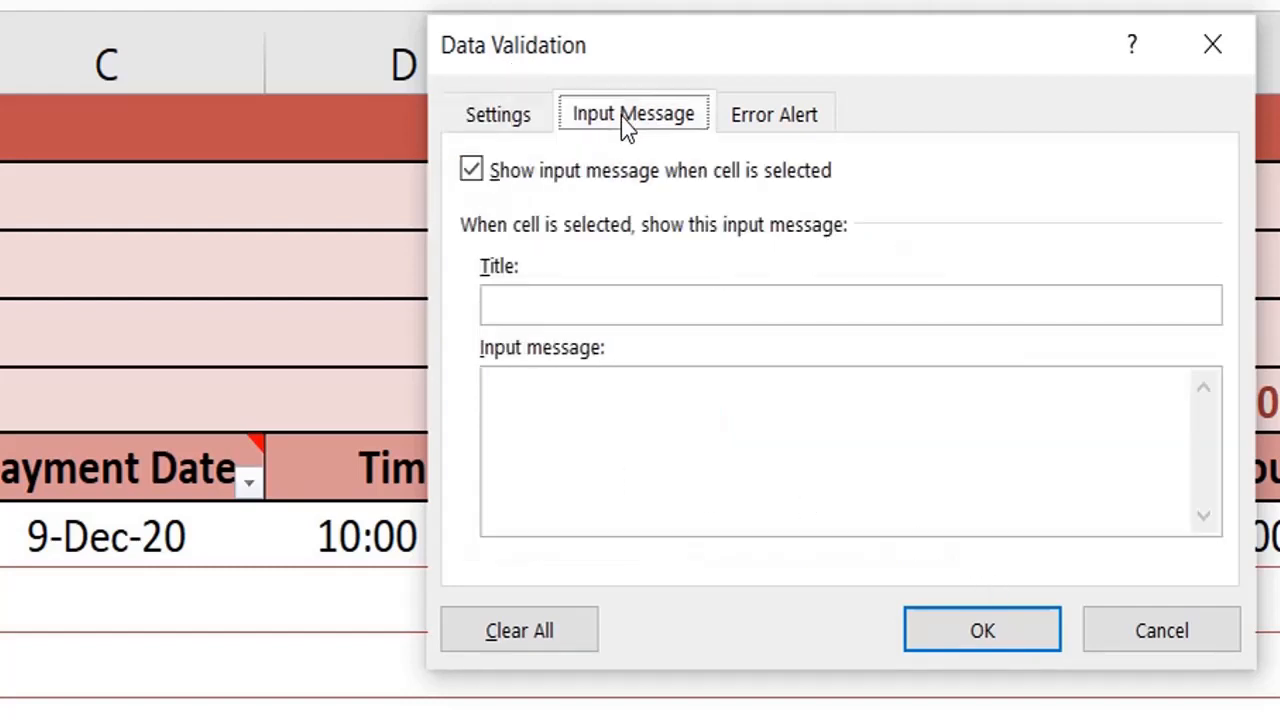
pyautogui.click(653, 308)
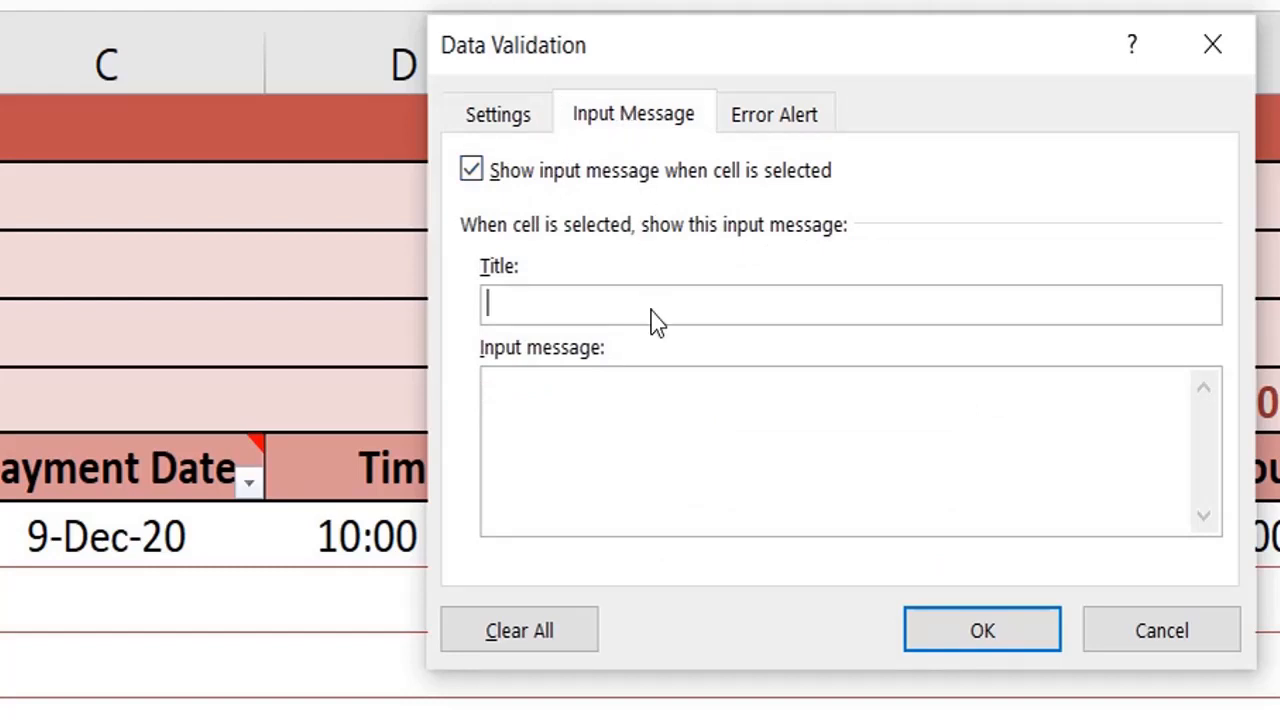
pyautogui.write('Uni')
pyautogui.write('que Pa')
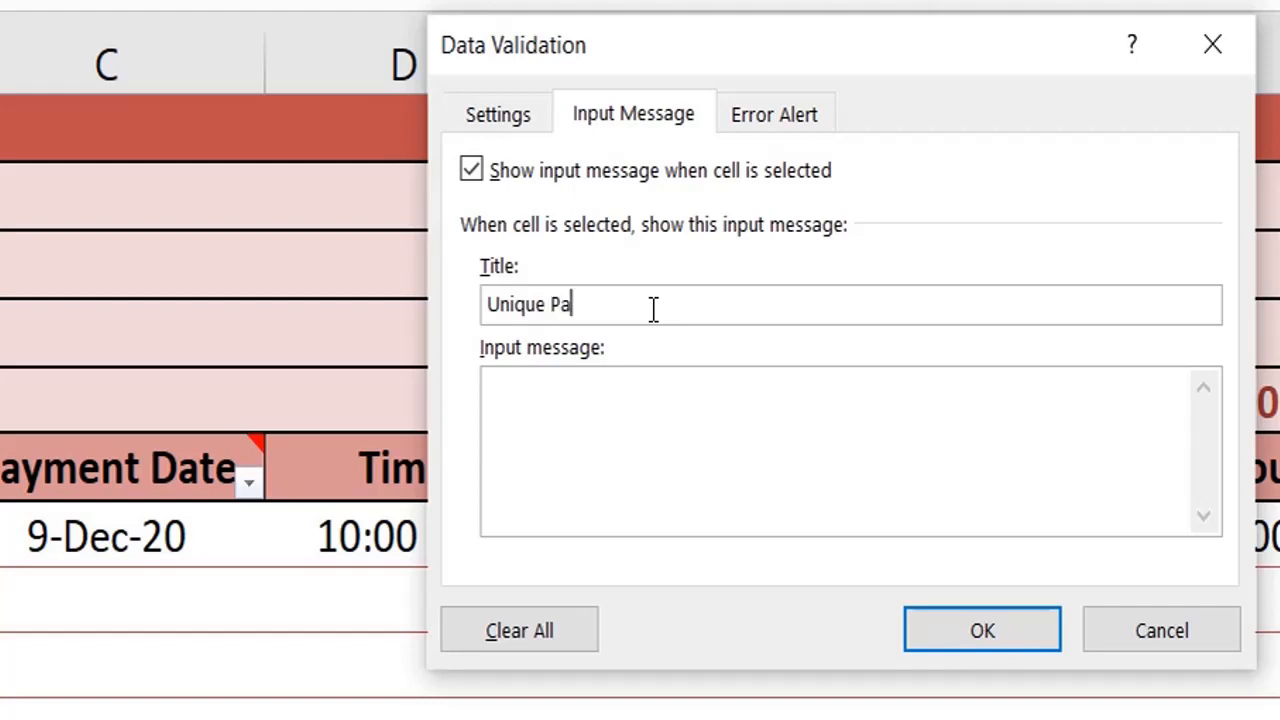
pyautogui.write('yment I')
pyautogui.write('D')
pyautogui.click(668, 406)
pyautogui.write('enter')
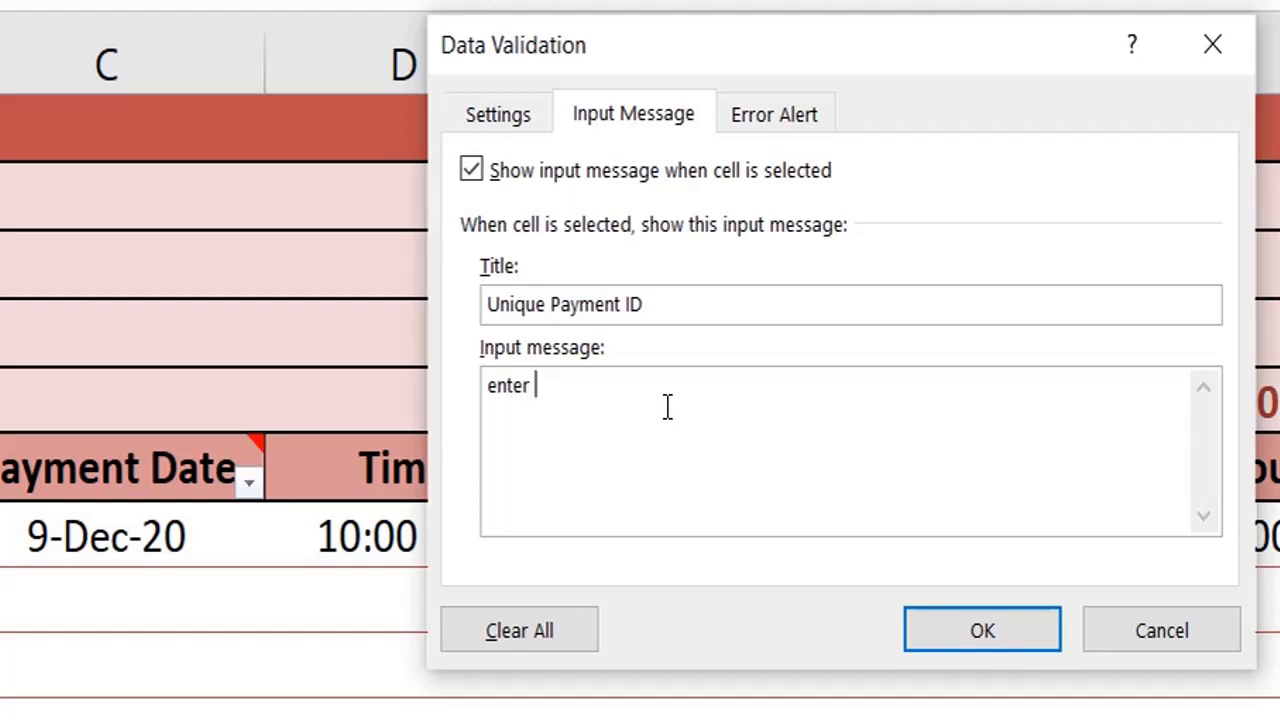
pyautogui.write(' paymen')
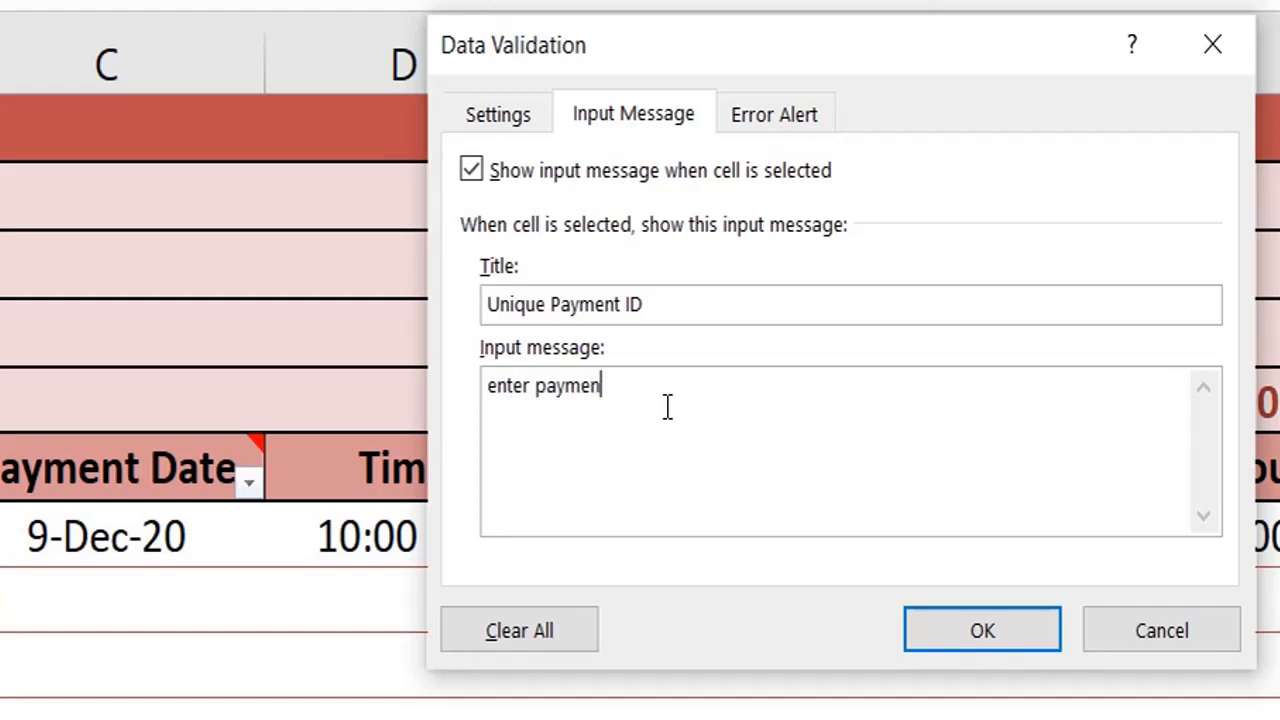
pyautogui.write('t ID')
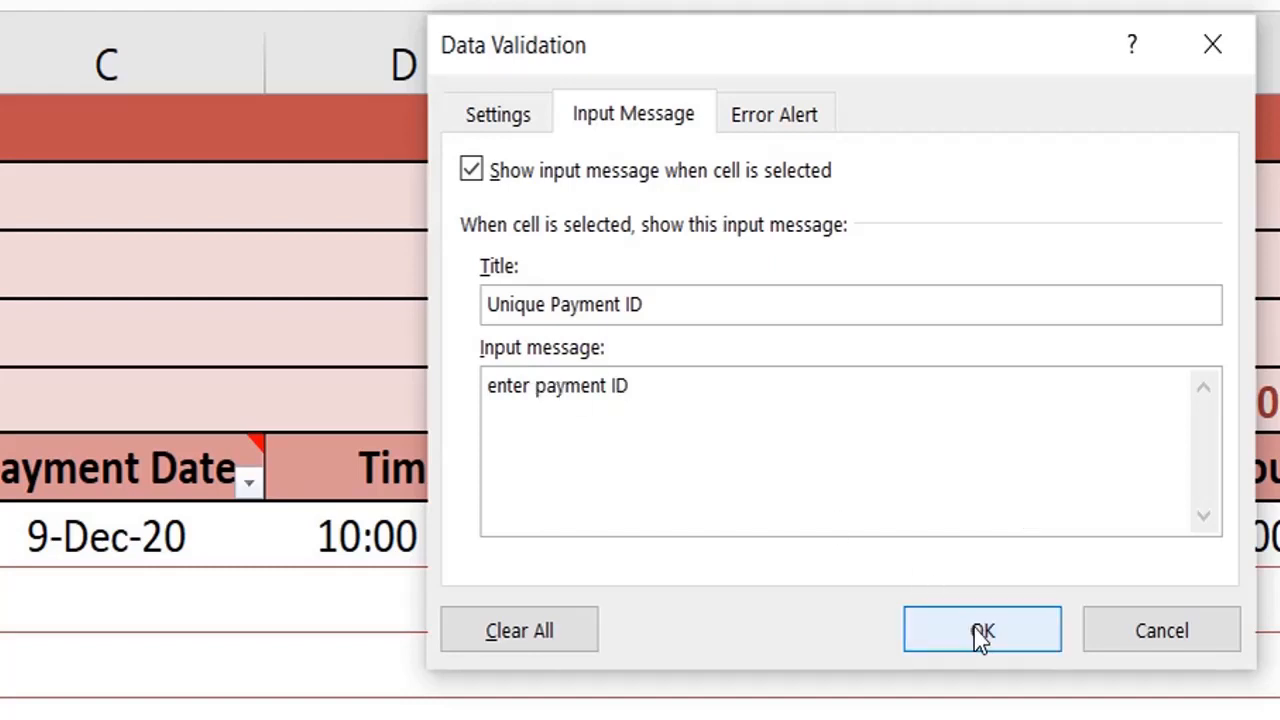
# - Add a Stop error alert titled "Duplicate Value" with the message "Duplicate ID is not allowed", and apply the validation rule
pyautogui.click(776, 112)
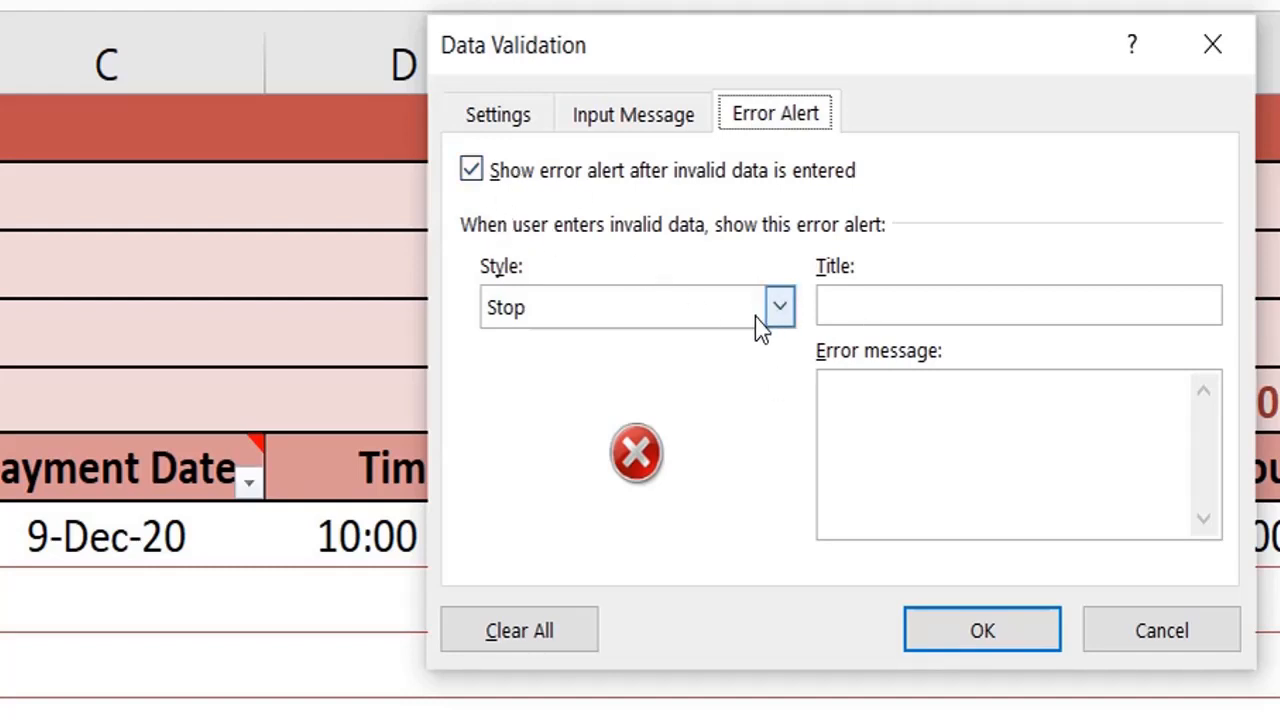
pyautogui.click(779, 308)
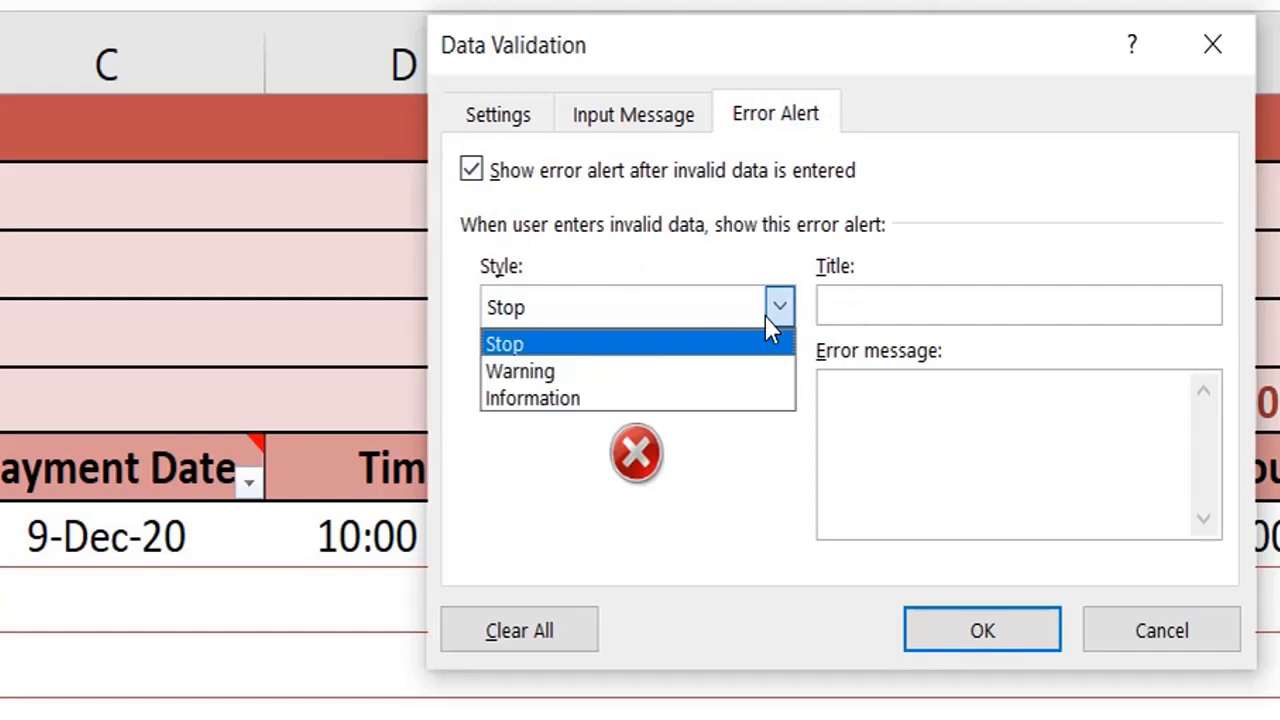
pyautogui.click(714, 350)
pyautogui.click(893, 301)
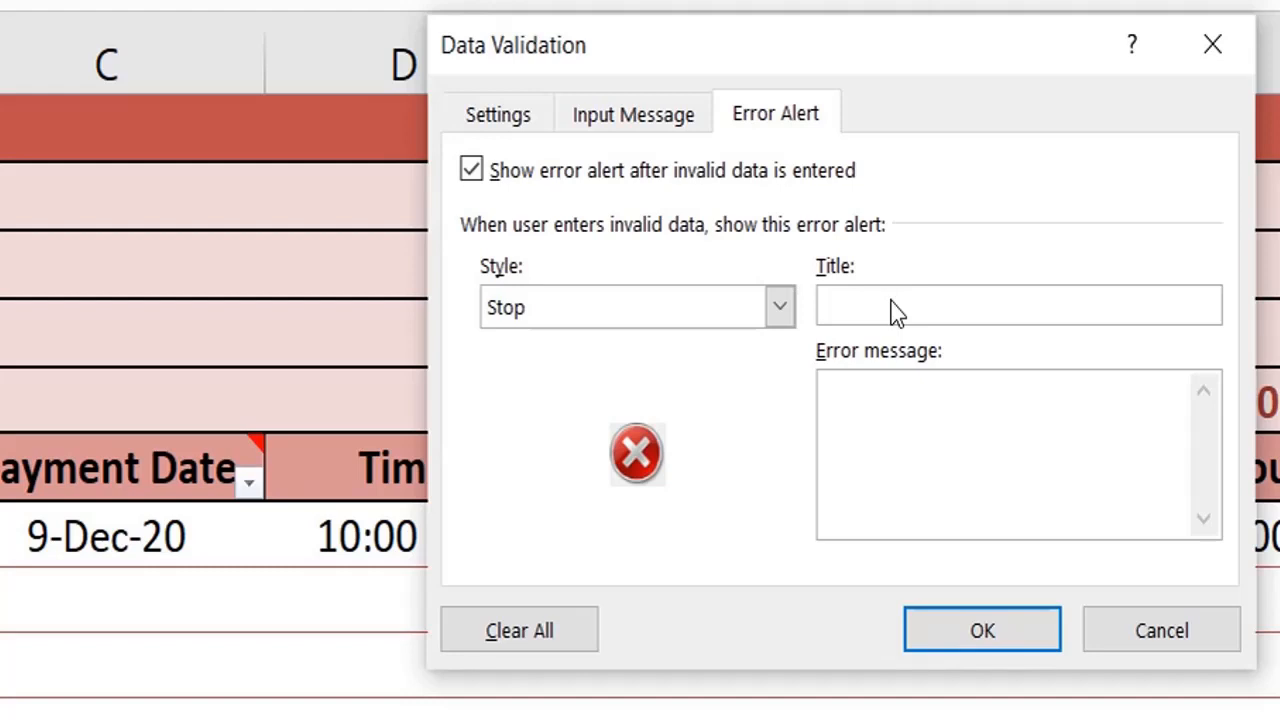
pyautogui.write('Duplicate Value')
pyautogui.click(892, 430)
pyautogui.write('Dupli')
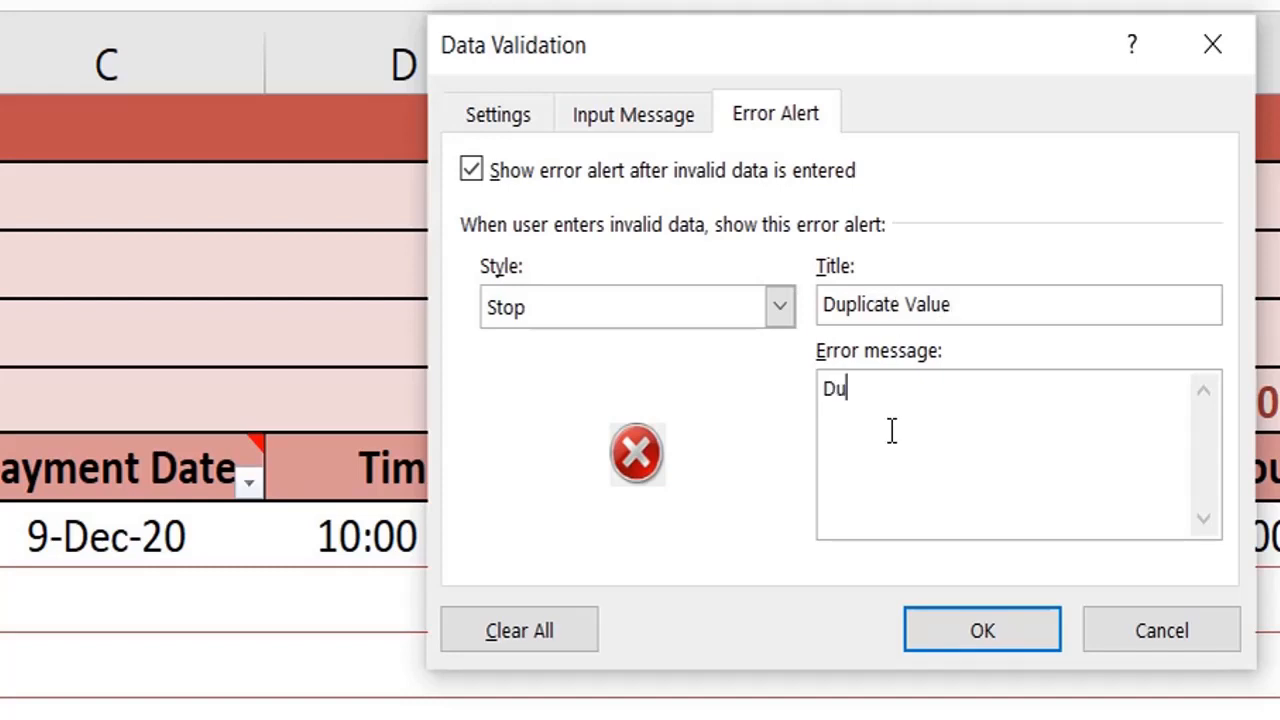
pyautogui.write('cate ID ')
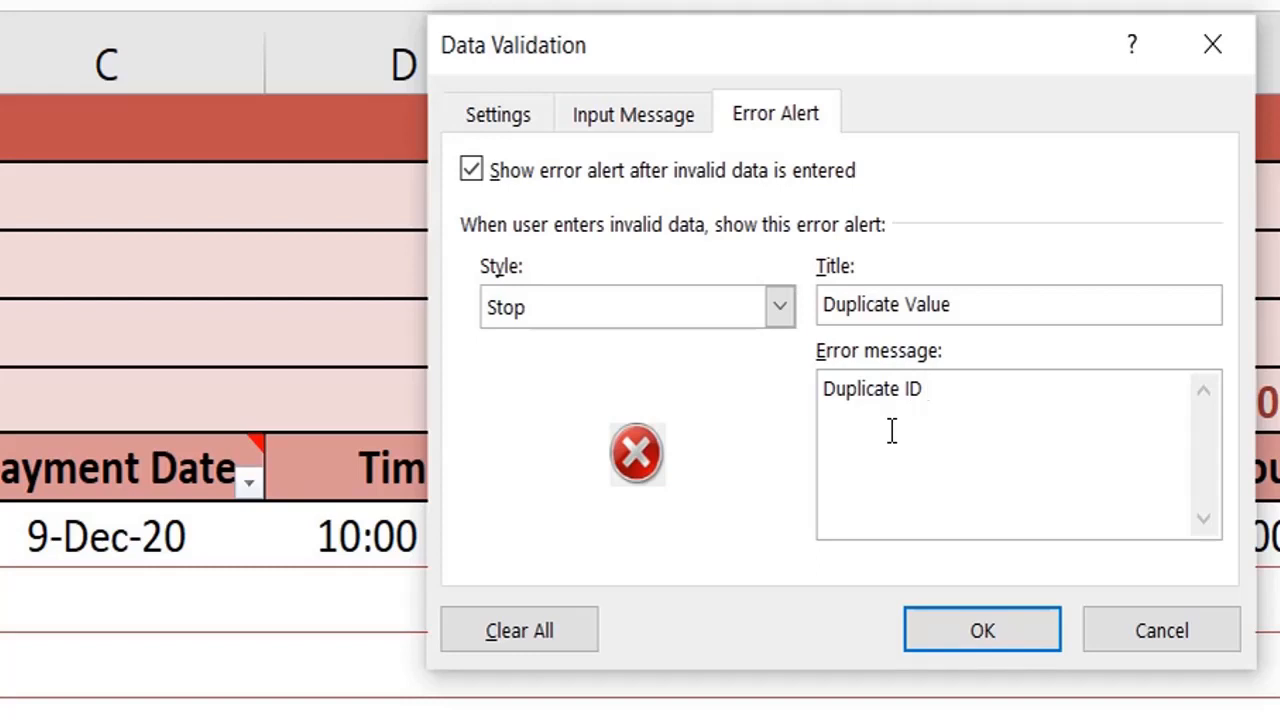
pyautogui.write('is not allowed')
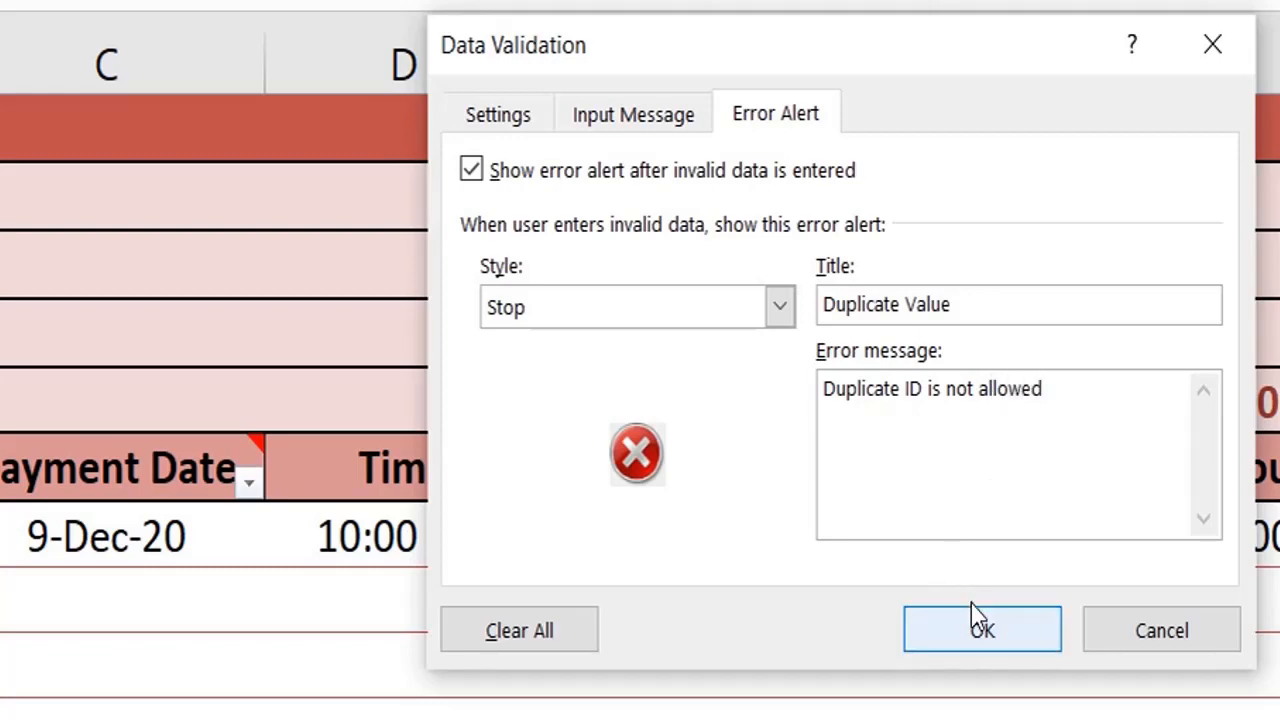
pyautogui.click(978, 628)
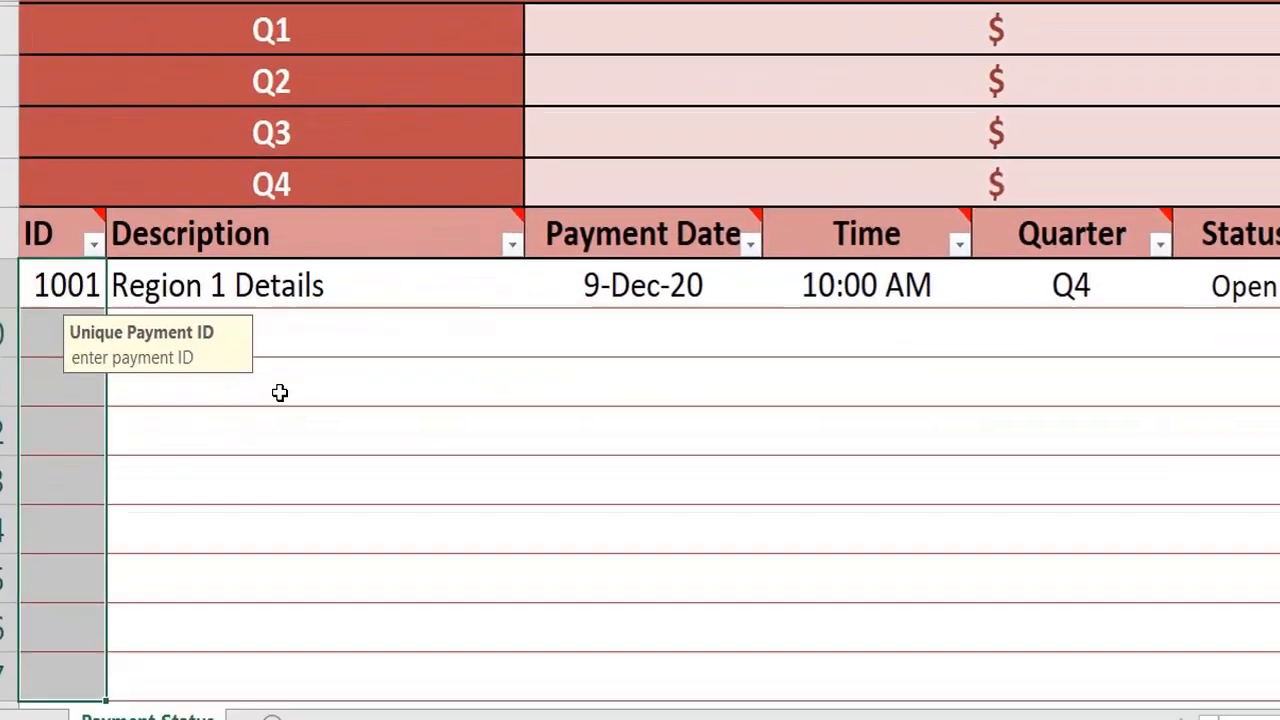
# - Check the input message on the cells of the ID column by moving through them from row 9 downward and back
pyautogui.click(197, 380)
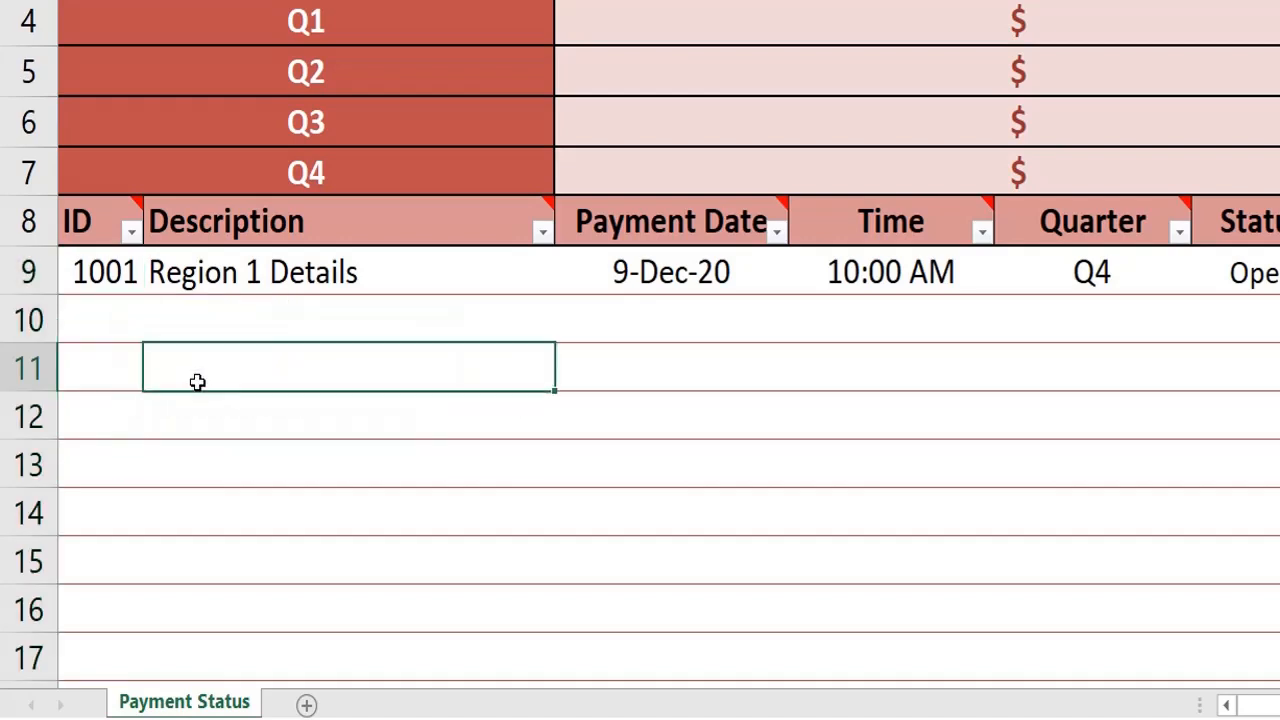
pyautogui.click(155, 282)
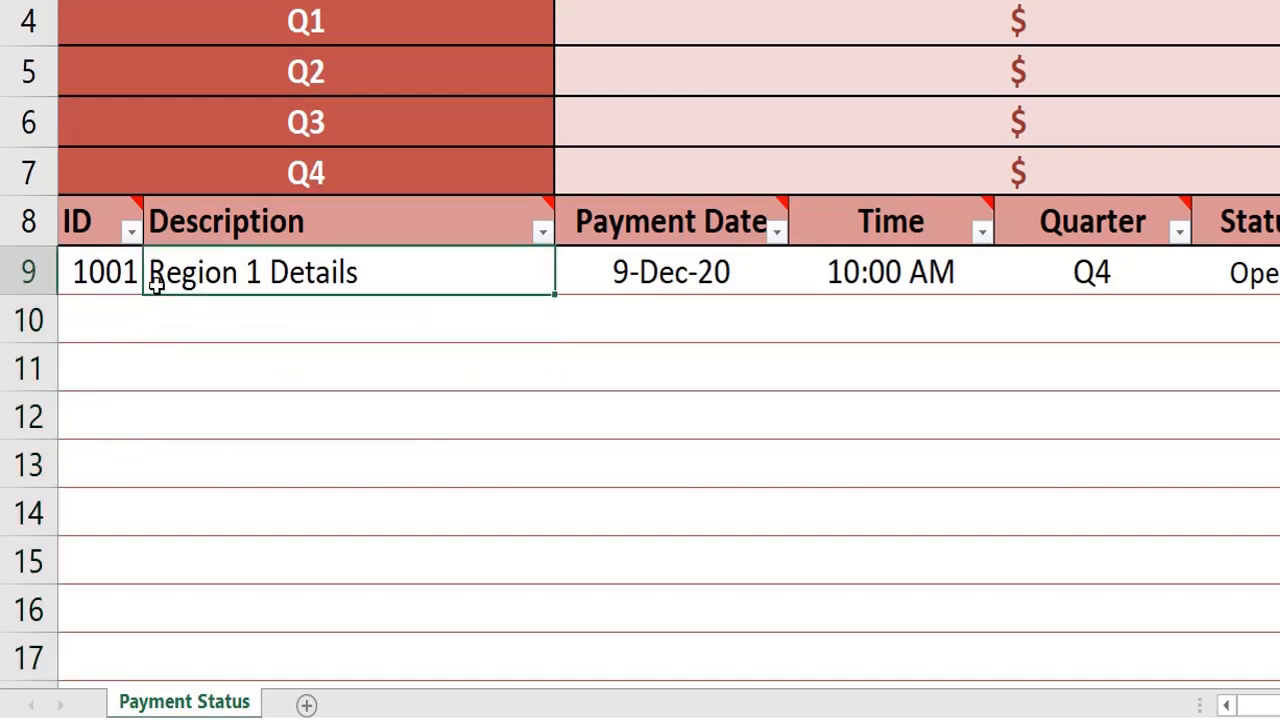
pyautogui.press('Left')
pyautogui.press('Down')
pyautogui.press('Down')
pyautogui.press('Down')
pyautogui.press('Down')
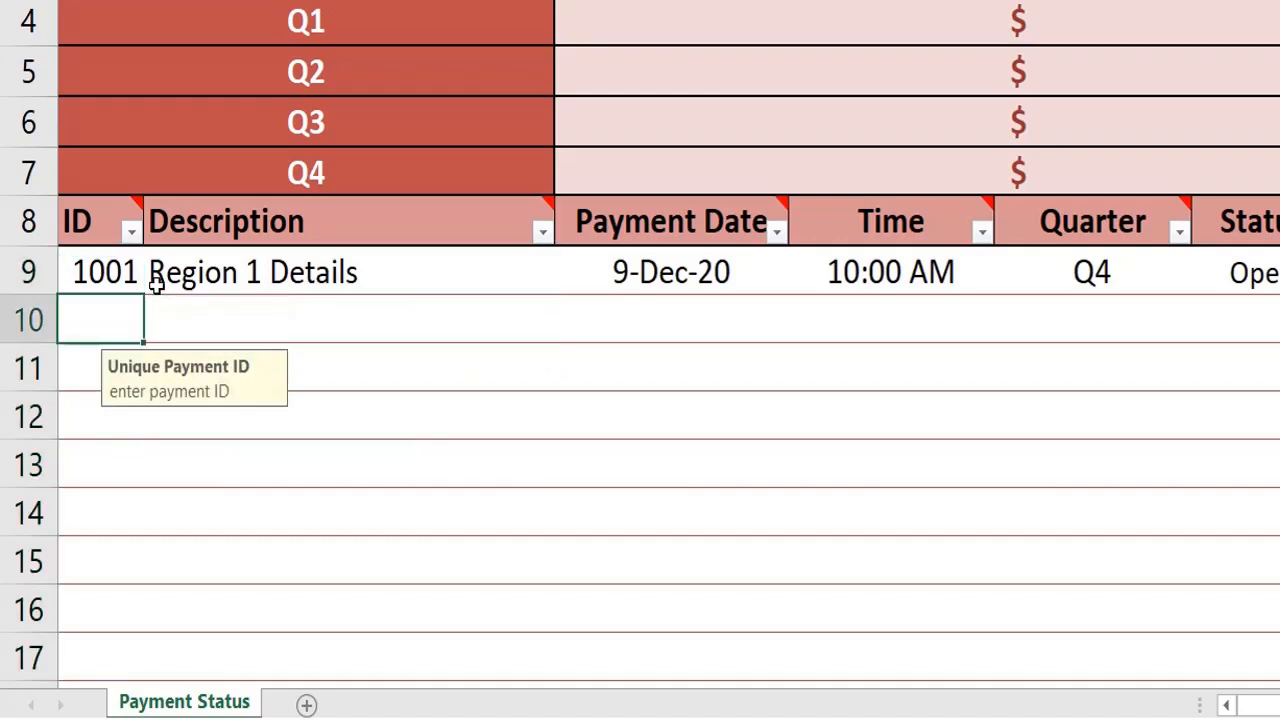
pyautogui.press('Down')
pyautogui.press('Down')
pyautogui.press('Down')
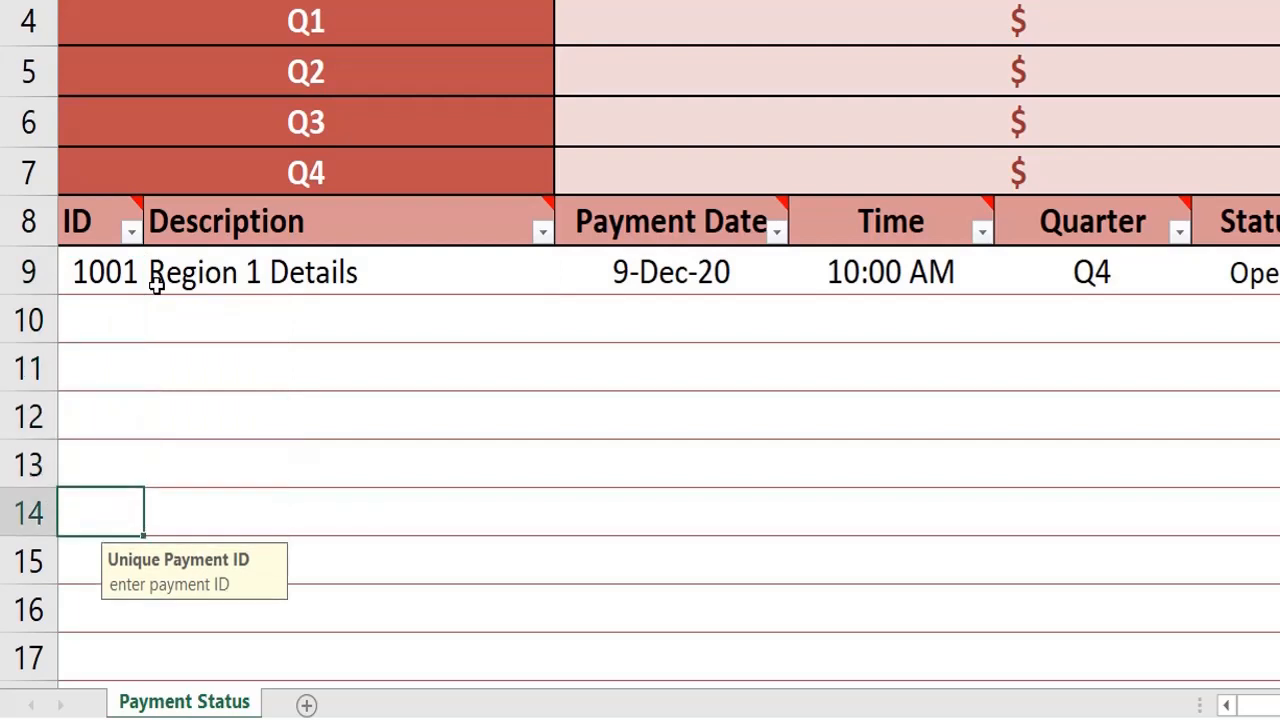
pyautogui.press('Up')
pyautogui.press('Up')
pyautogui.press('Up')
pyautogui.press('Up')
pyautogui.press('Up')
pyautogui.press('Up')
pyautogui.press('Up')
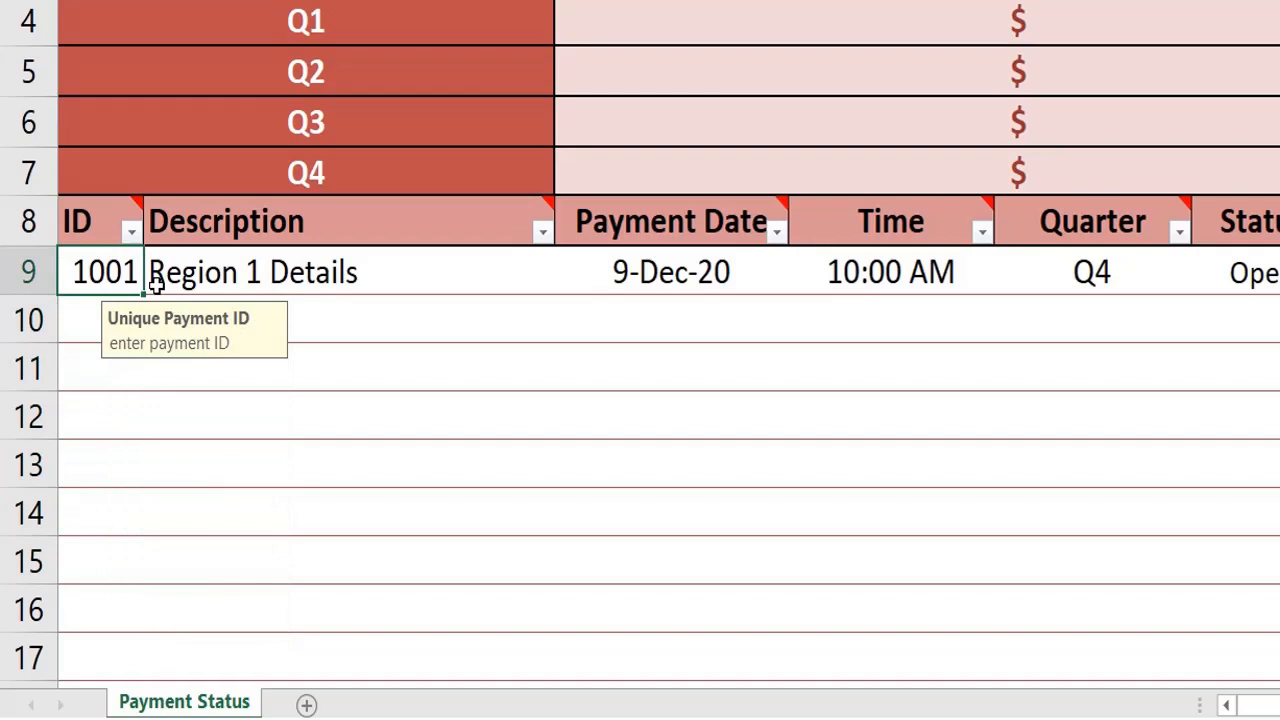
pyautogui.press('Down')
pyautogui.press('Up')
# - Try to enter the duplicate ID 1001 in cell A10, and choose to retry the rejected entry
pyautogui.click(66, 308)
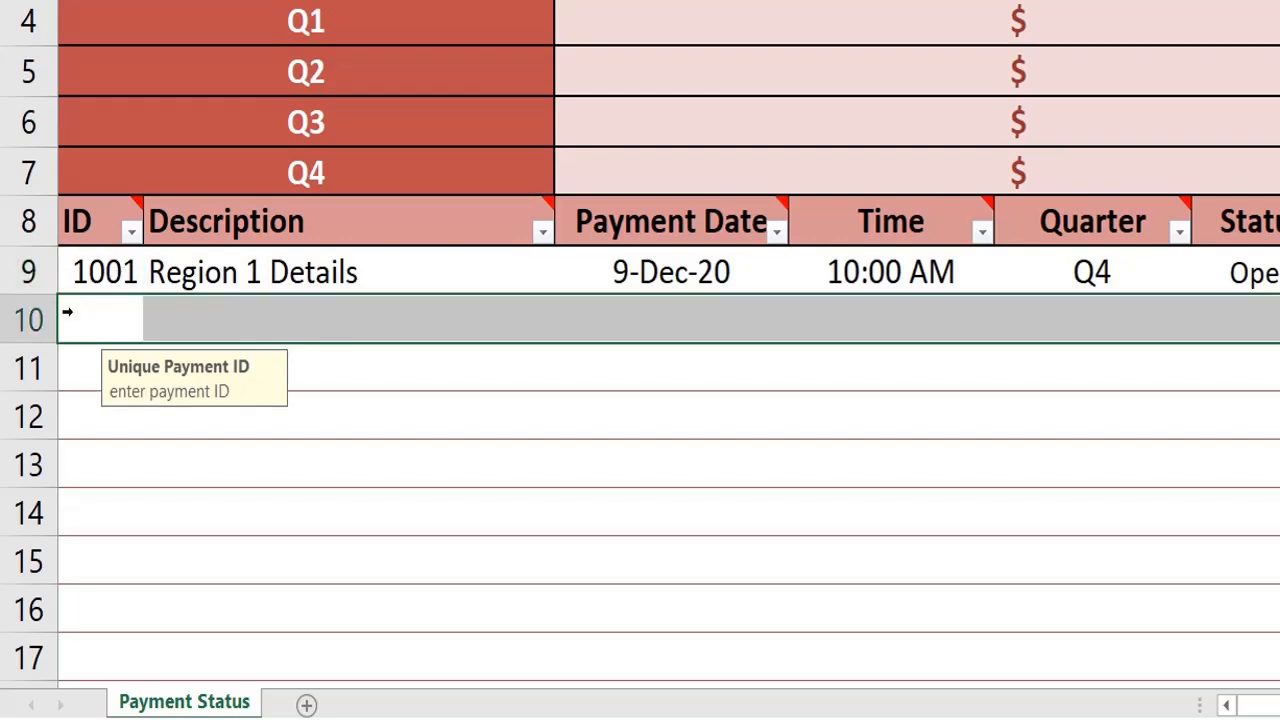
pyautogui.click(88, 314)
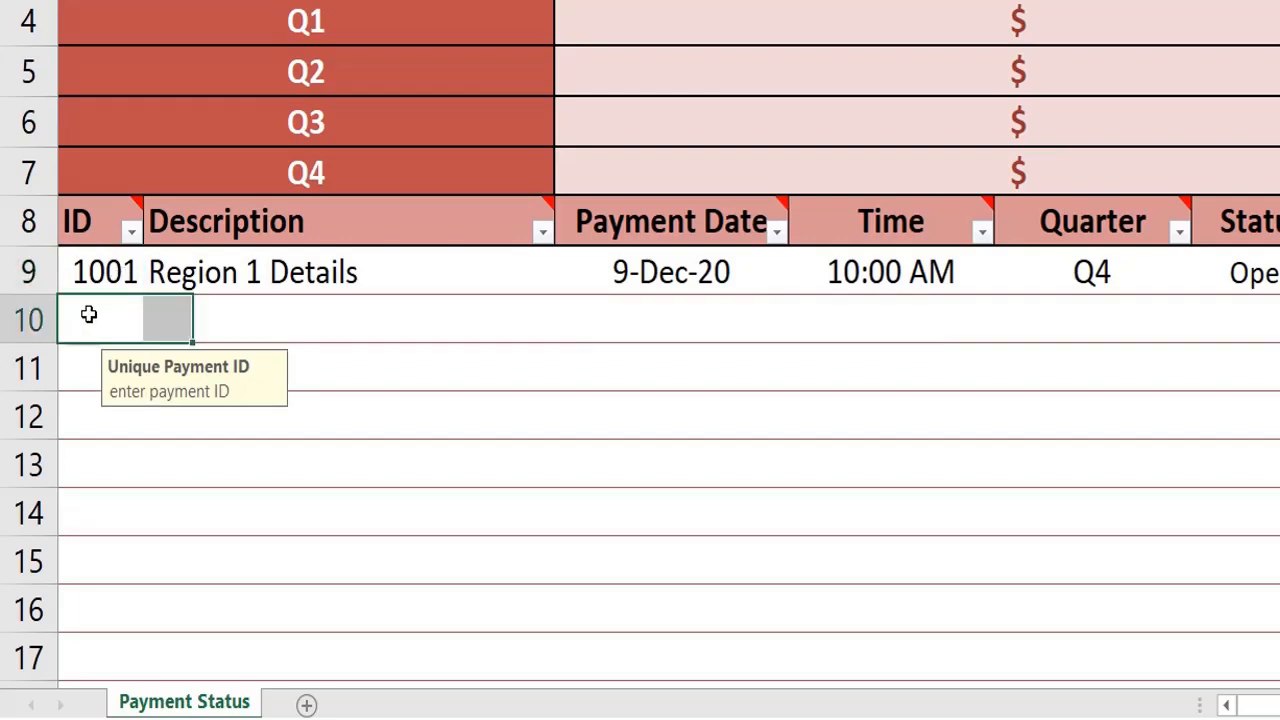
pyautogui.write('10')
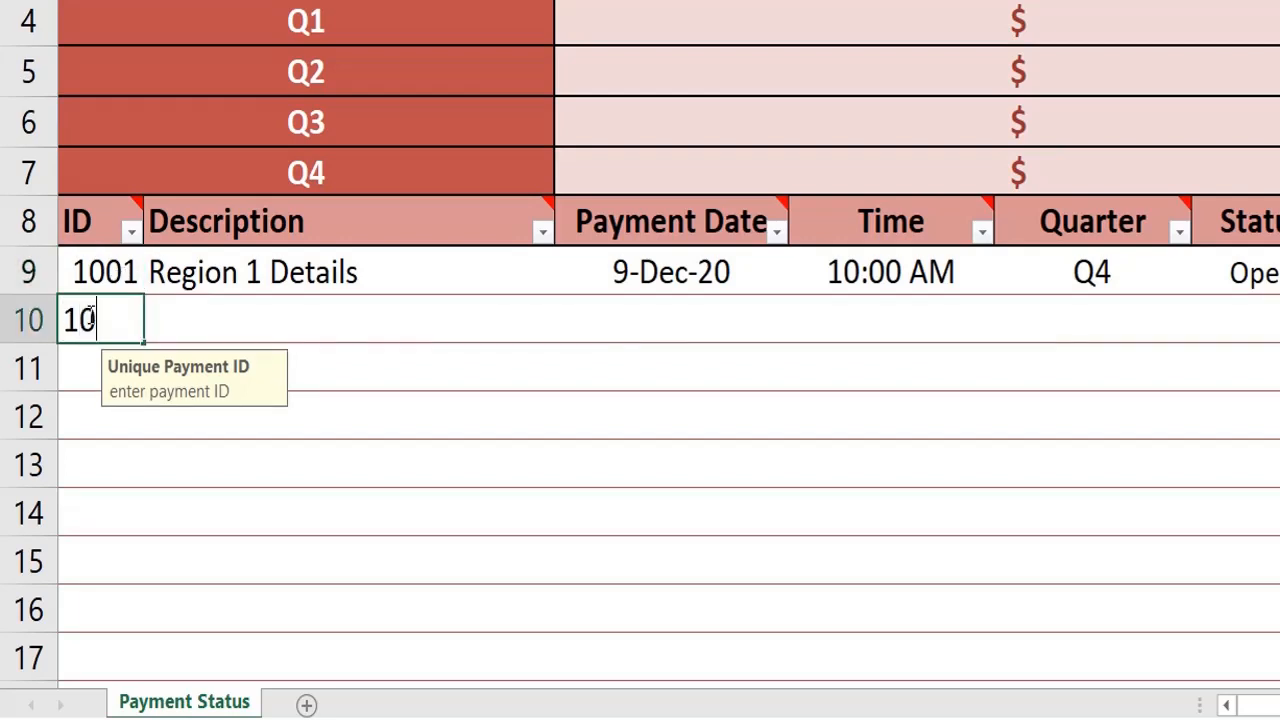
pyautogui.write('01')
pyautogui.press('Return')
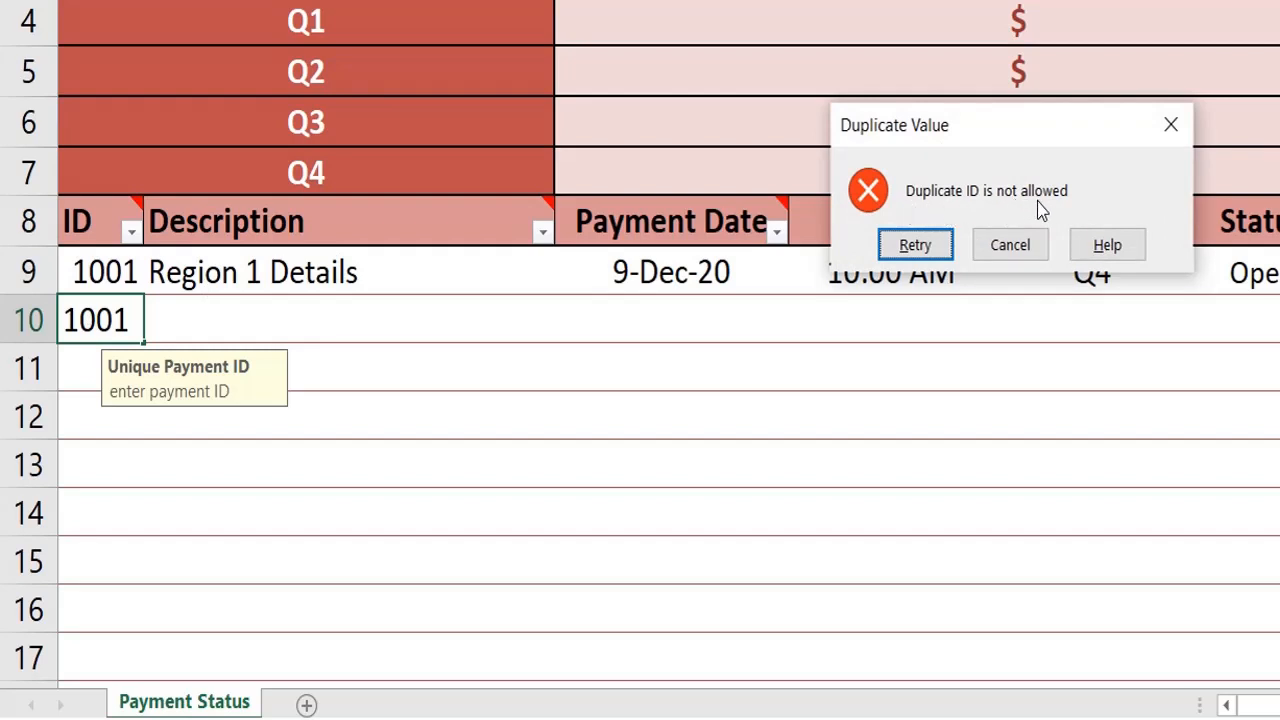
pyautogui.click(915, 245)
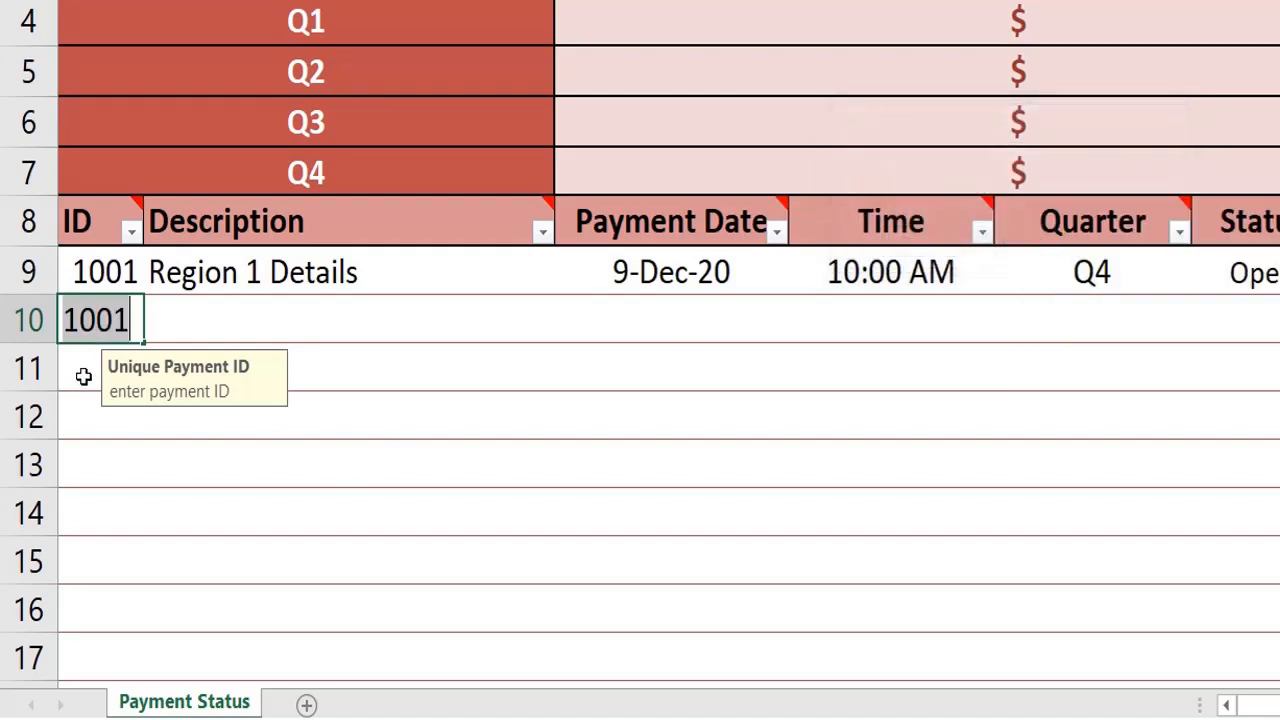
# - Correct the ID in cell A10 to 1002
pyautogui.press('Right')
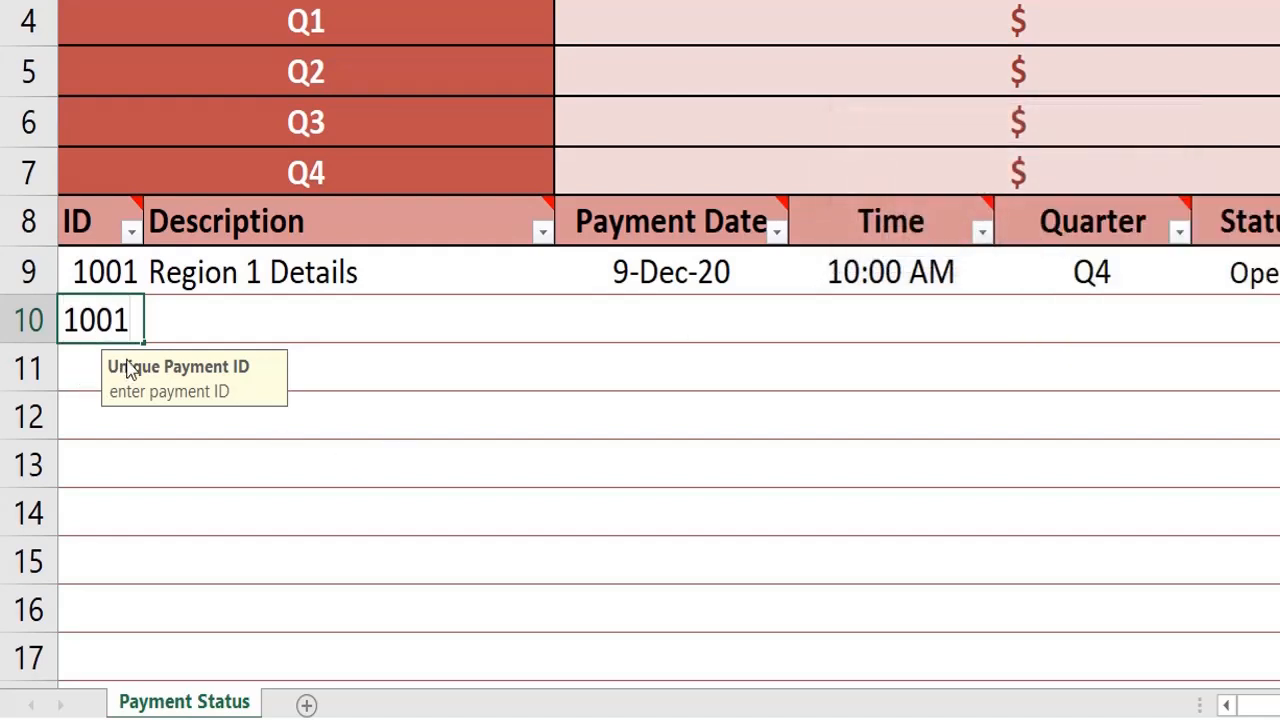
pyautogui.press('BackSpace')
pyautogui.write('2')
pyautogui.press('Return')
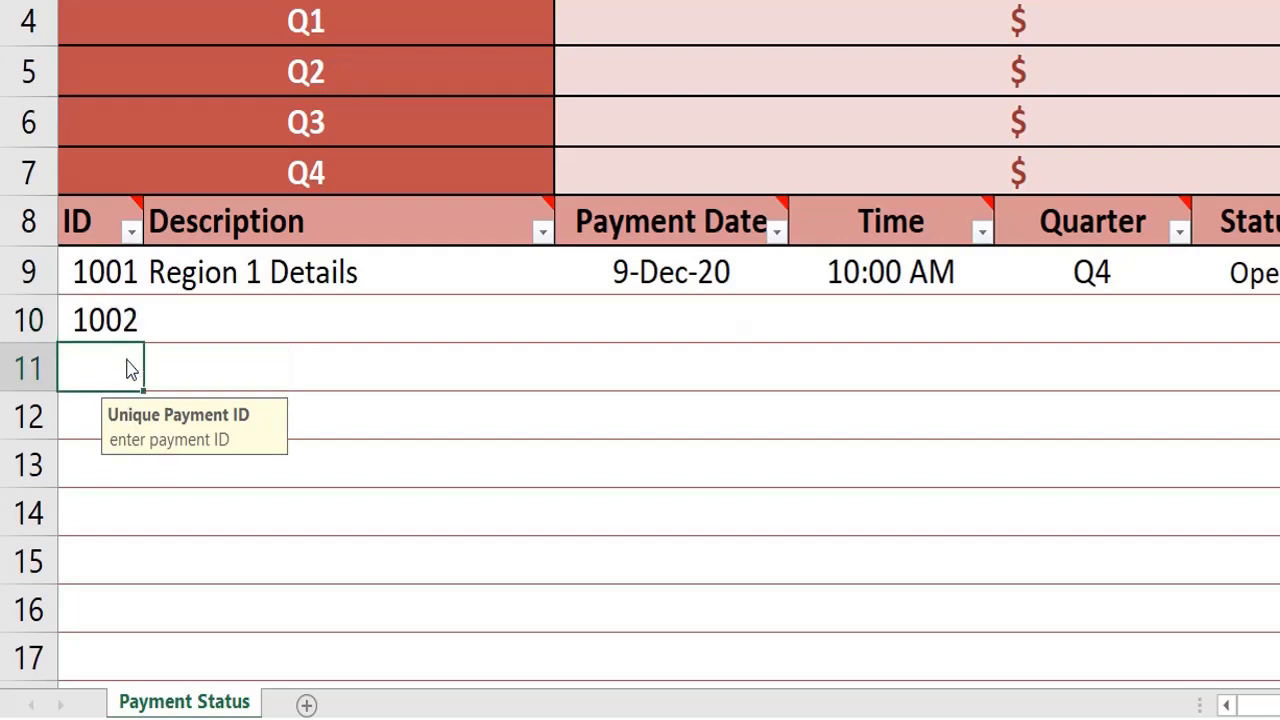
# - Try to enter the duplicate ID 1002 in cell A11, and cancel the rejected entry
pyautogui.write('1002')
pyautogui.press('Return')
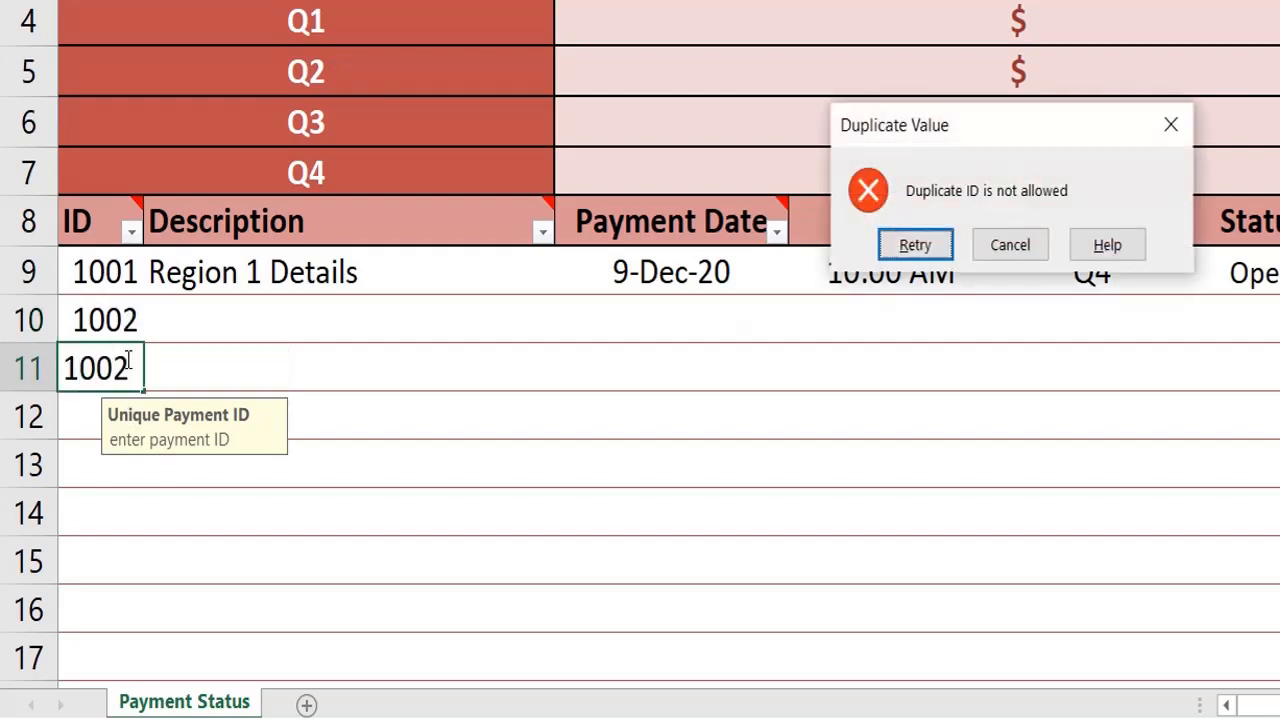
pyautogui.click(1027, 255)
pyautogui.click(363, 539)
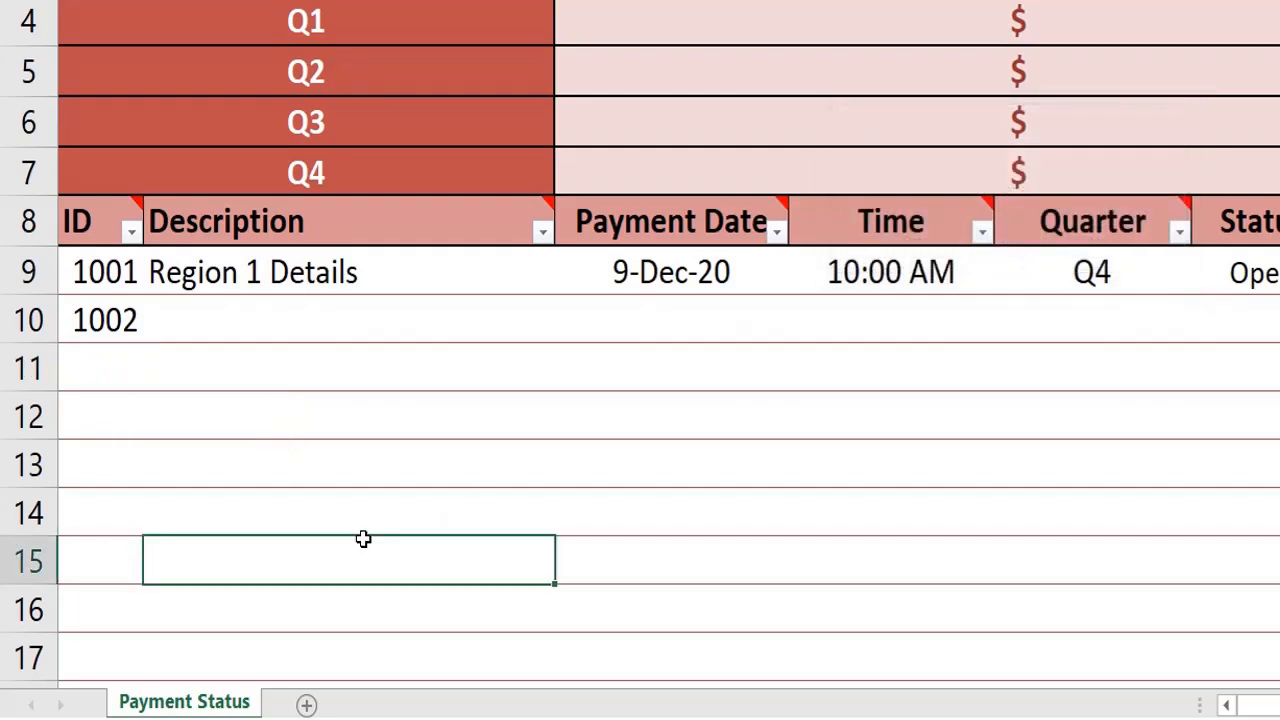
# - Review the range of ID cells A9:A17 that the unique ID rule covers
pyautogui.click(100, 310)
pyautogui.press('Up')
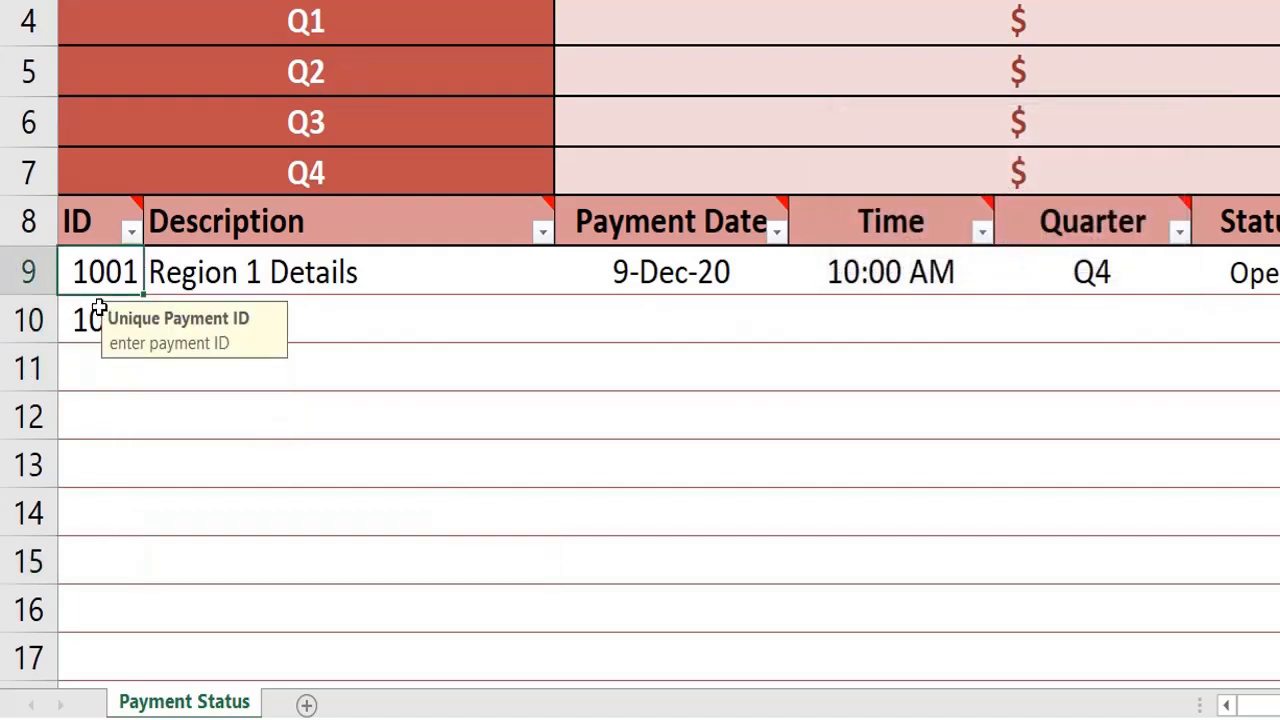
pyautogui.hotkey('shift', 'Down')
pyautogui.hotkey('shift', 'Down')
pyautogui.hotkey('shift', 'Down')
pyautogui.hotkey('shift', 'Down')
pyautogui.hotkey('shift', 'Down')
pyautogui.hotkey('shift', 'Down')
pyautogui.hotkey('shift', 'Down')
pyautogui.hotkey('shift', 'Down')
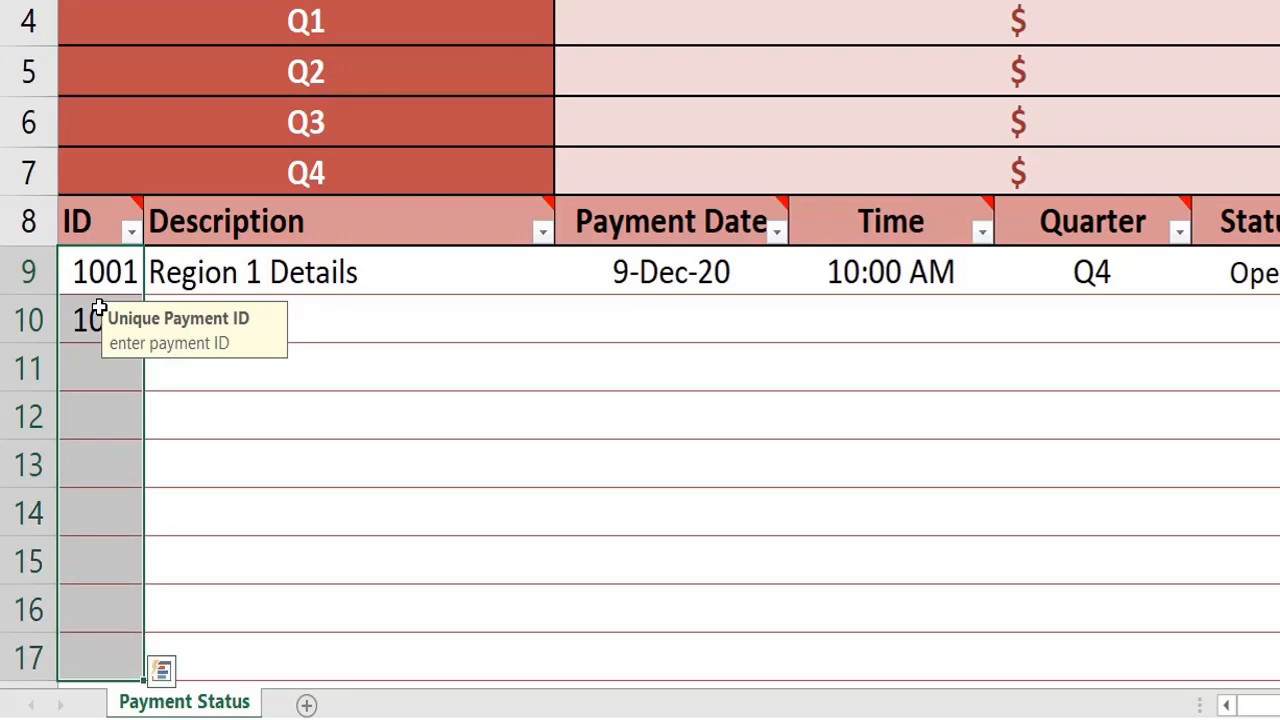
pyautogui.click(120, 388)
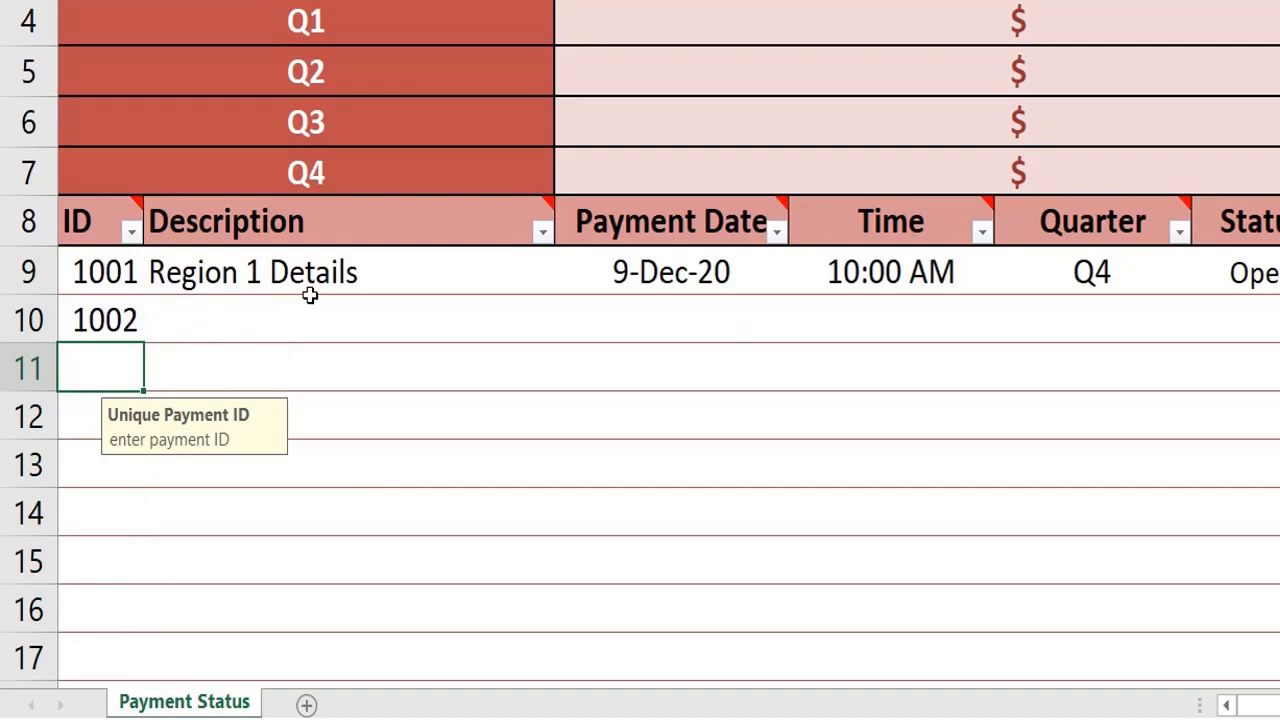
# - Give Description cells B9:B17 a Text length validation criterion of less than 10
pyautogui.click(369, 272)
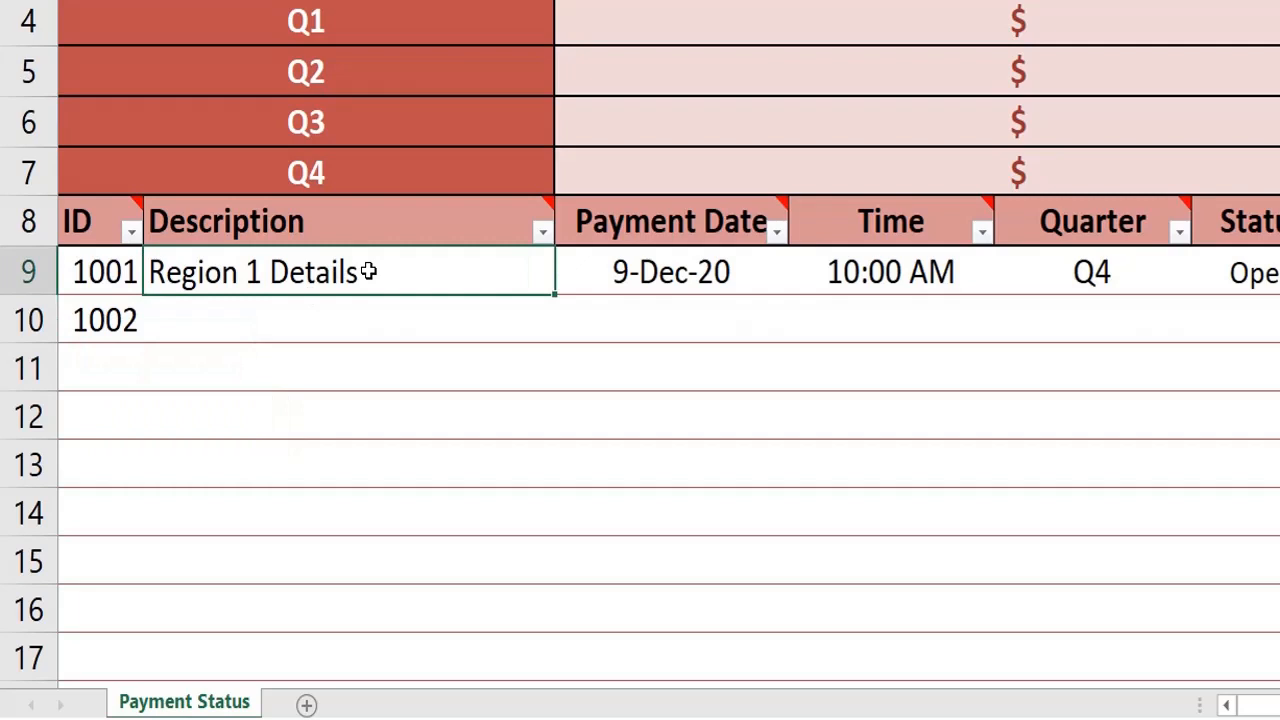
pyautogui.hotkey('shift', 'Down')
pyautogui.hotkey('shift', 'Down')
pyautogui.hotkey('shift', 'Down')
pyautogui.hotkey('shift', 'Down')
pyautogui.hotkey('shift', 'Down')
pyautogui.hotkey('shift', 'Down')
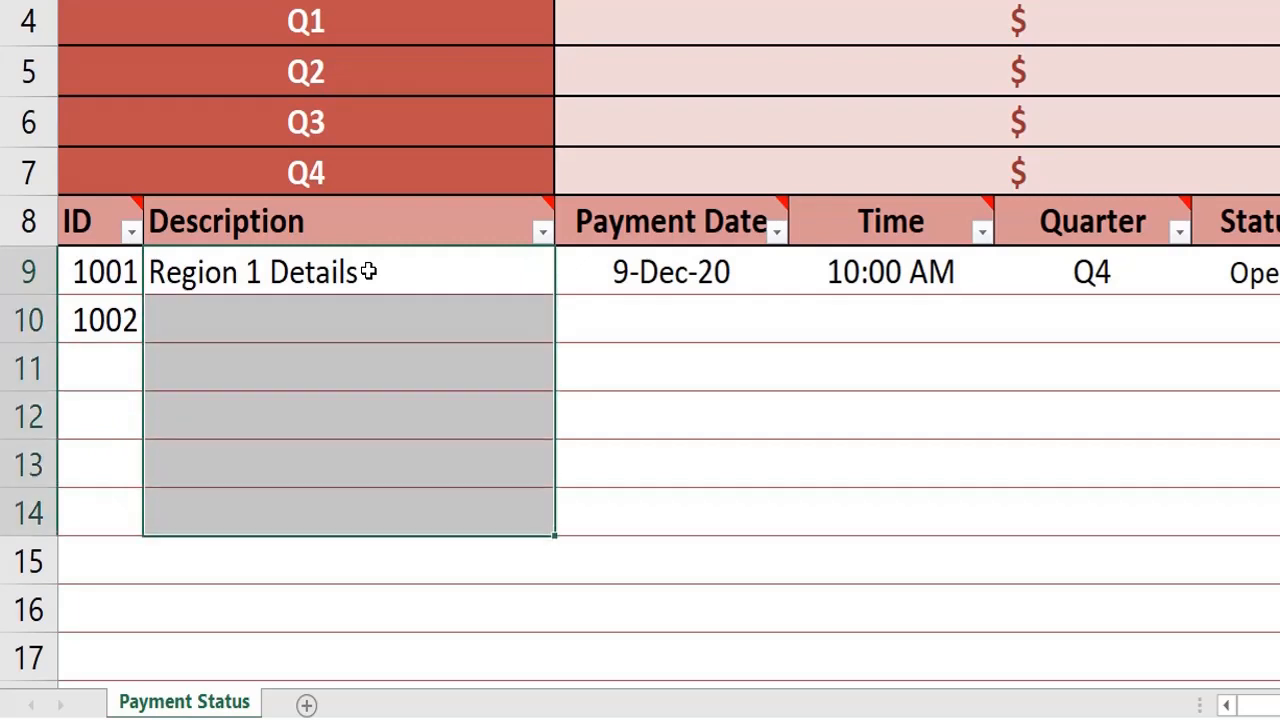
pyautogui.hotkey('shift', 'Down')
pyautogui.hotkey('shift', 'Down')
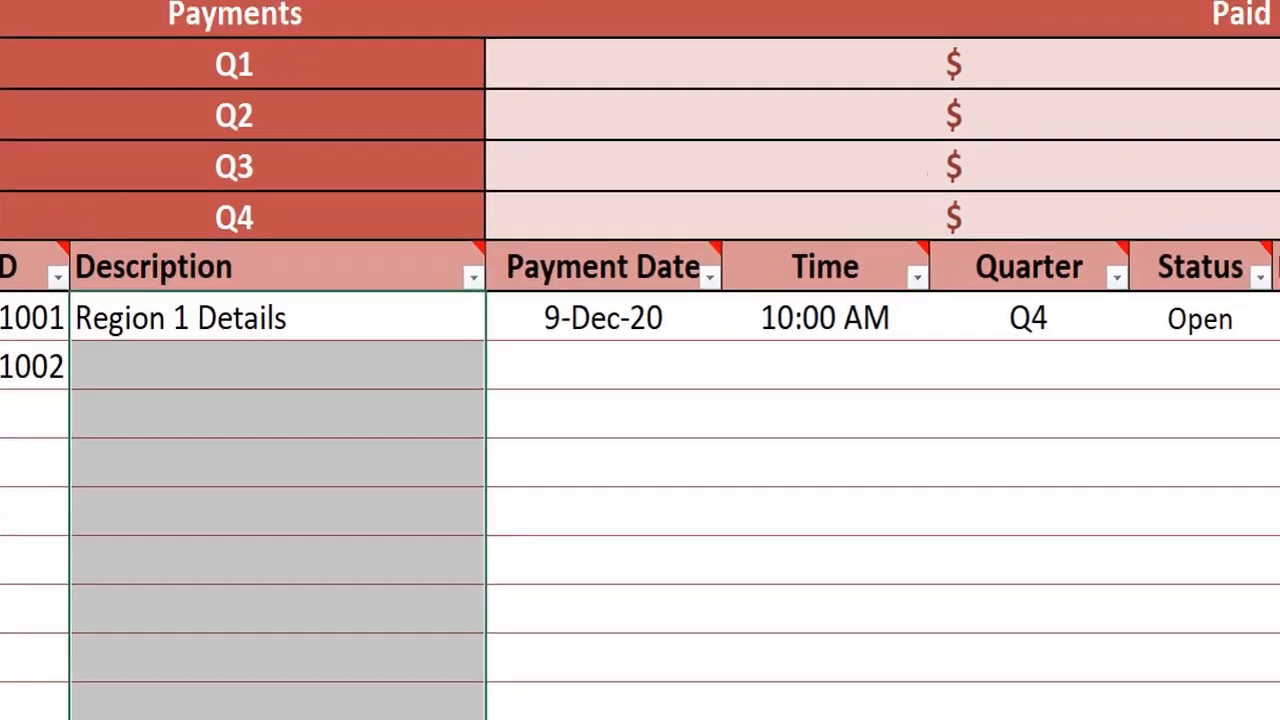
pyautogui.click(740, 60)
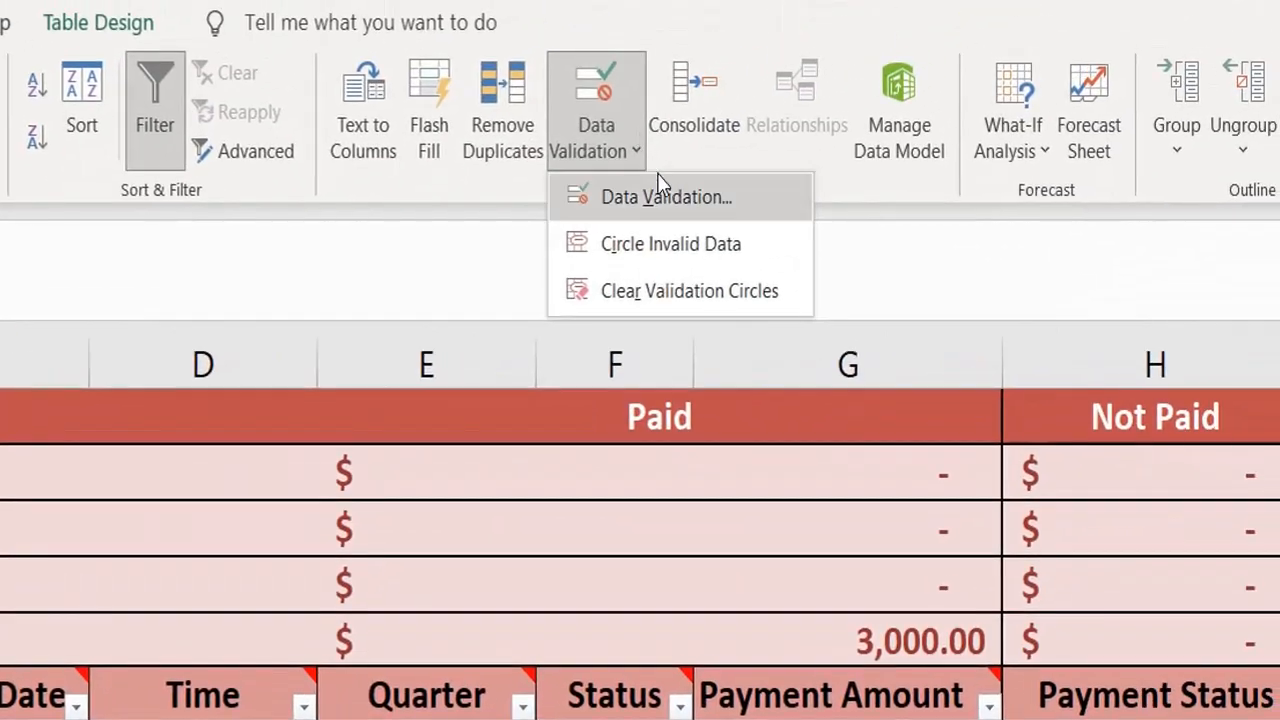
pyautogui.click(663, 197)
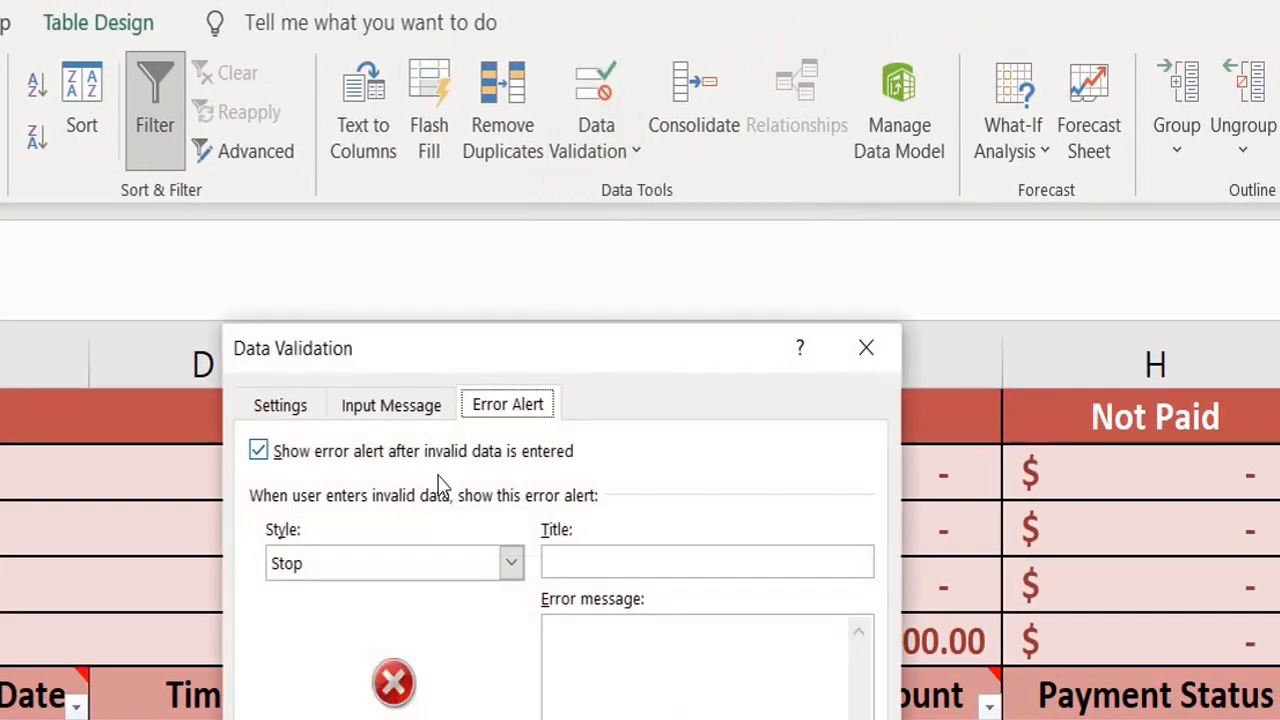
pyautogui.click(305, 410)
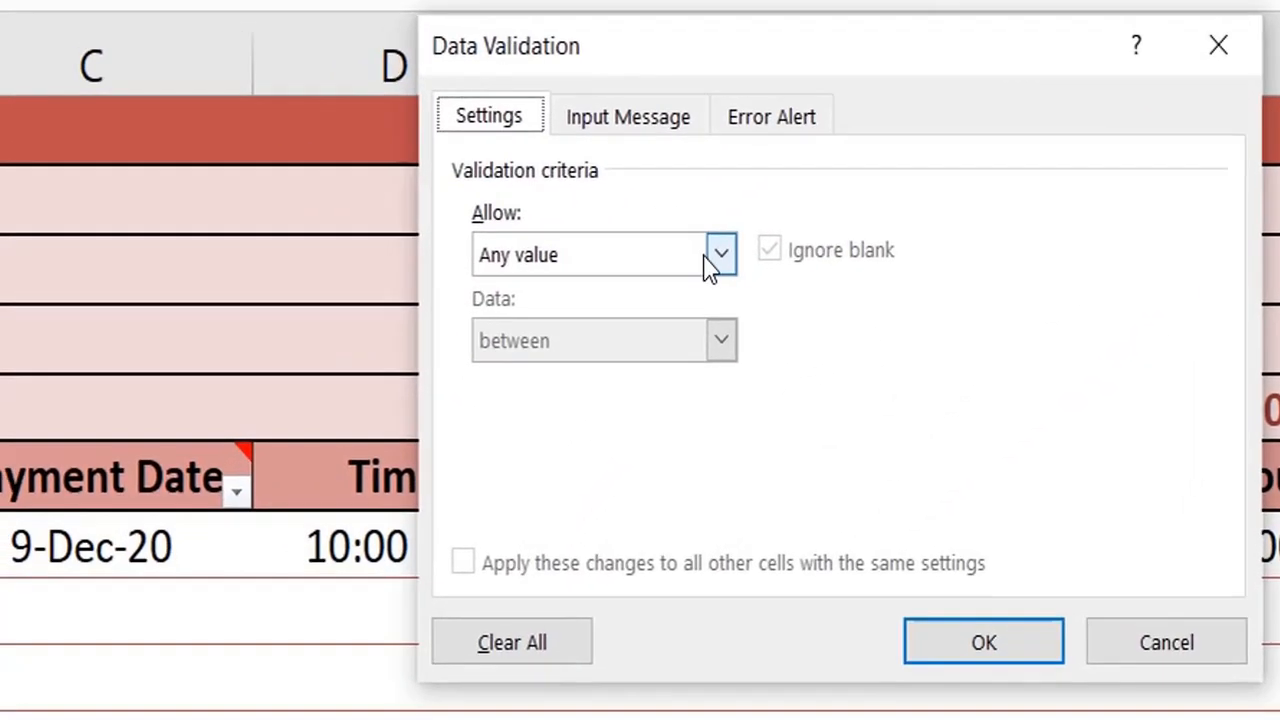
pyautogui.click(720, 255)
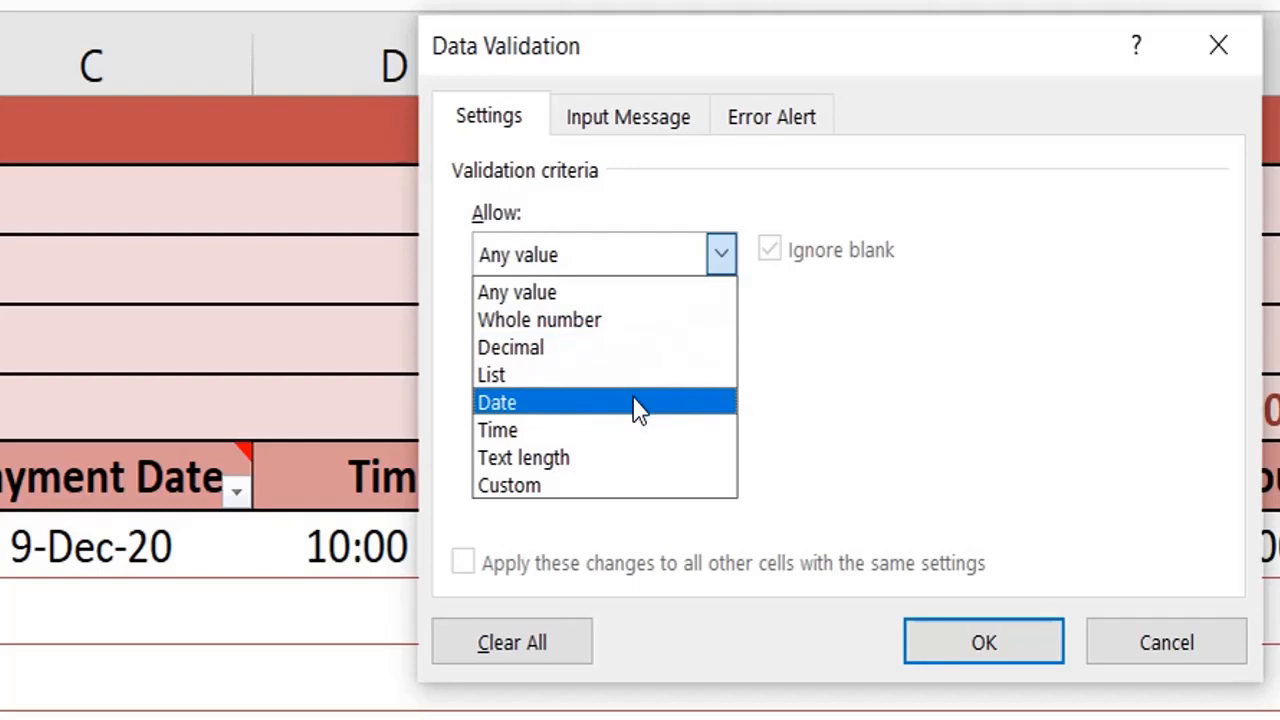
pyautogui.click(632, 464)
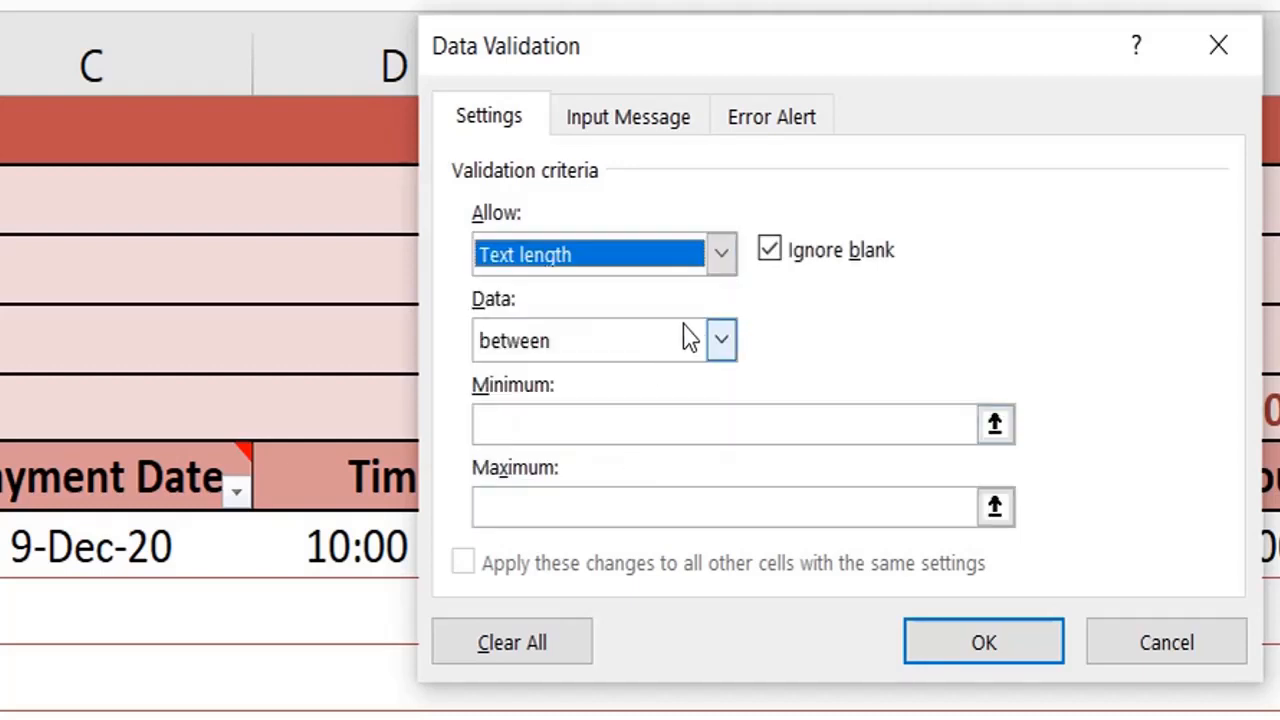
pyautogui.click(716, 346)
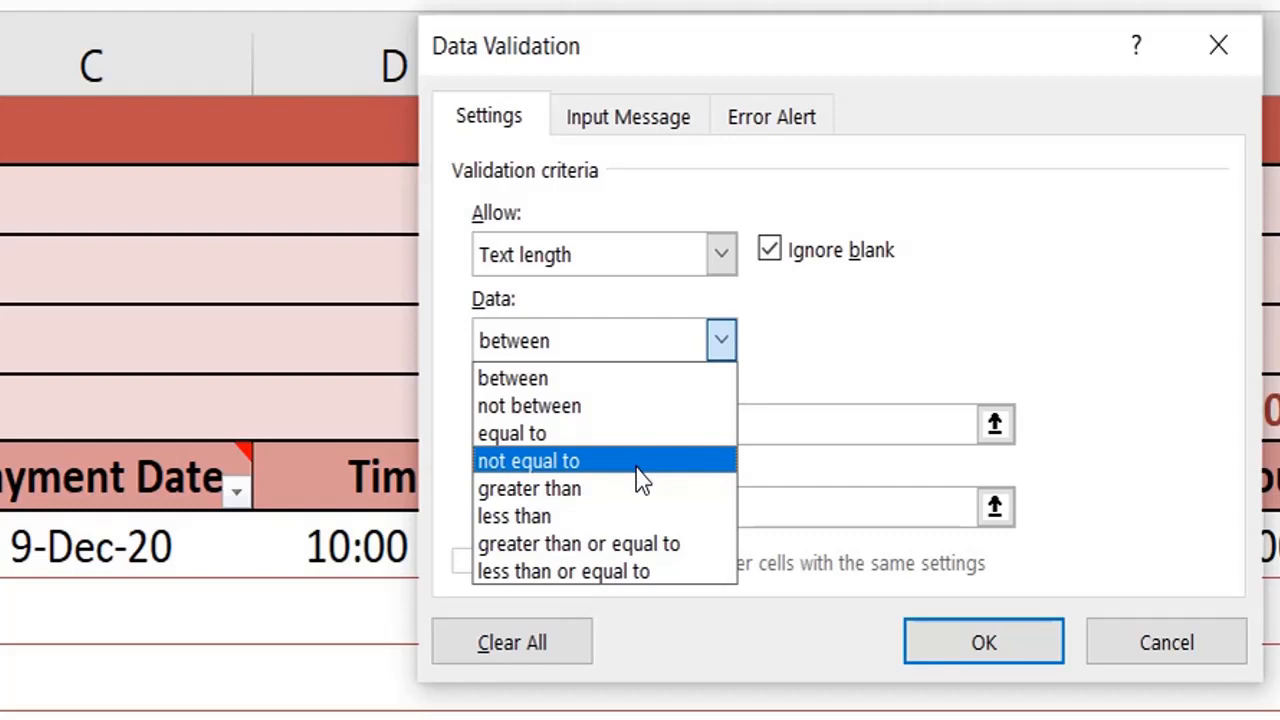
pyautogui.click(633, 522)
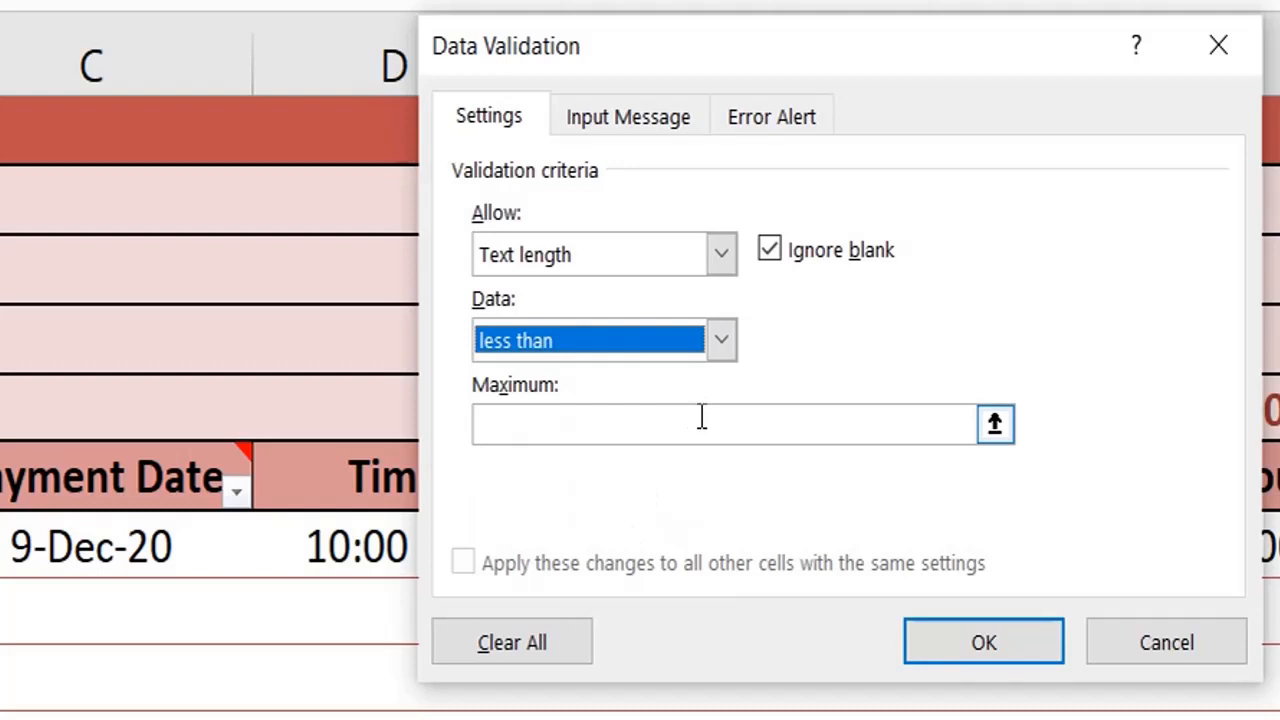
pyautogui.click(701, 419)
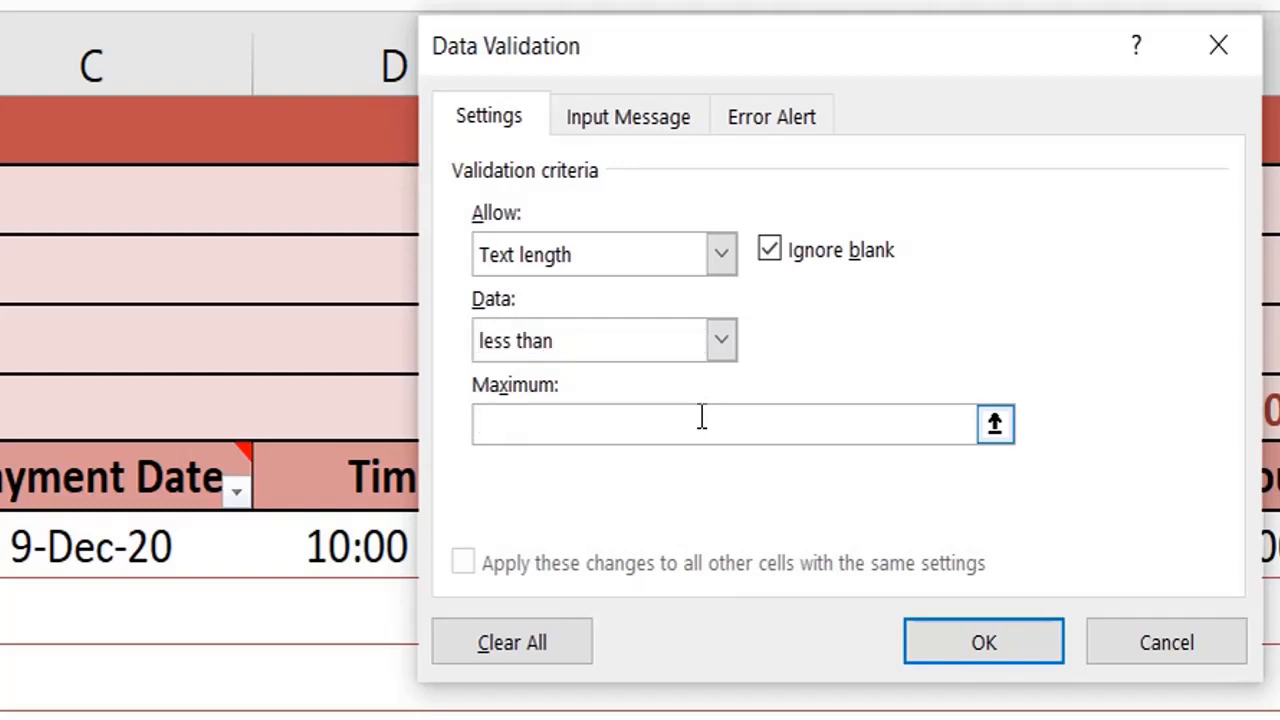
pyautogui.write('10')
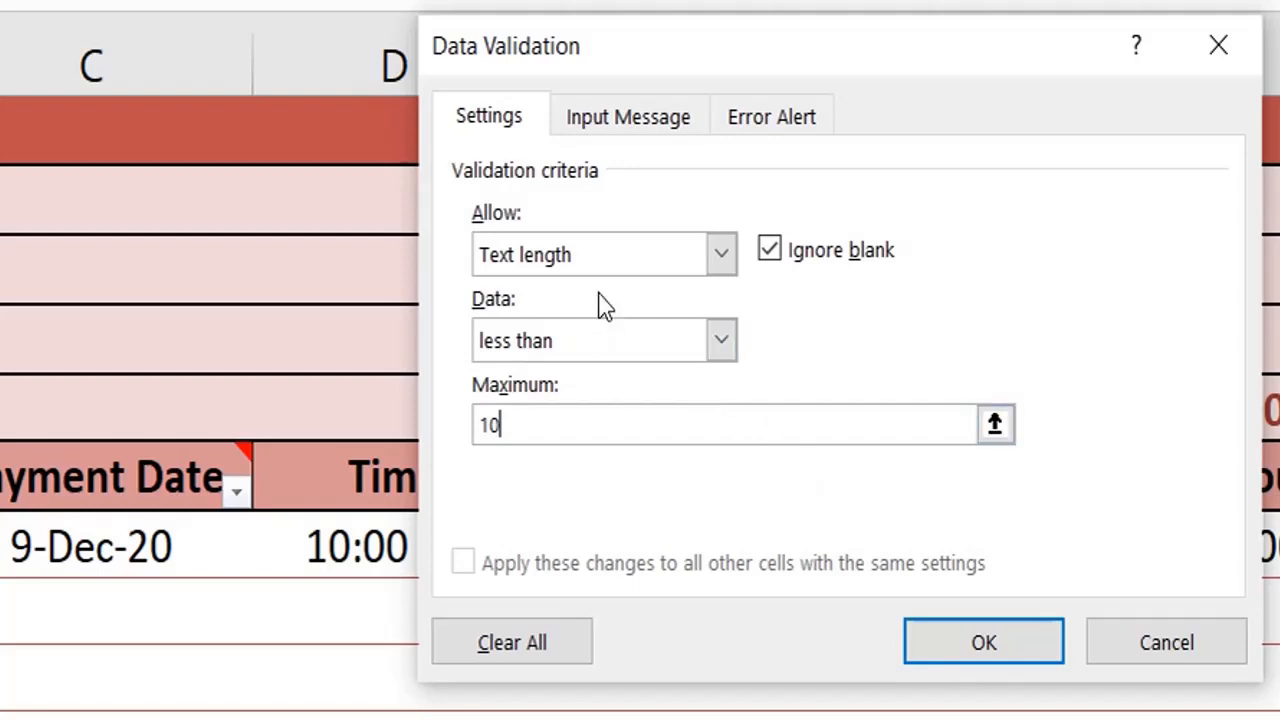
# - Disable the input message for the Description cells and set their error alert style to Warning
pyautogui.click(640, 134)
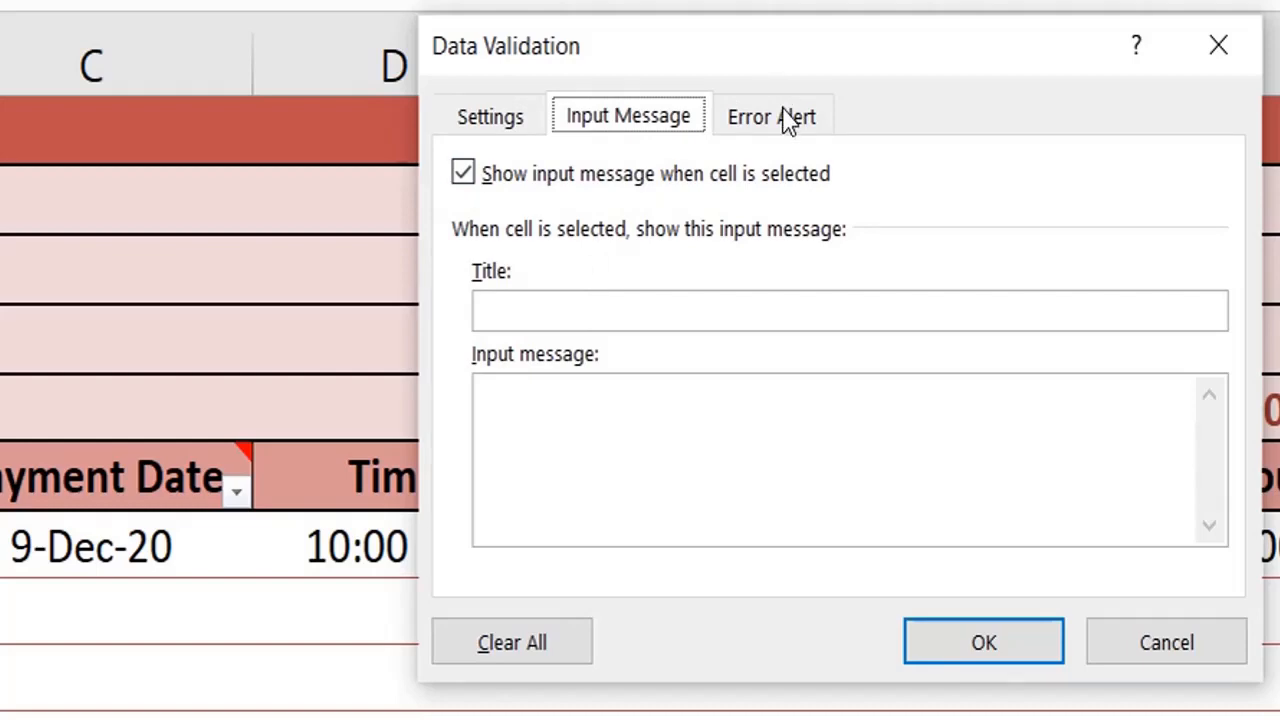
pyautogui.click(468, 180)
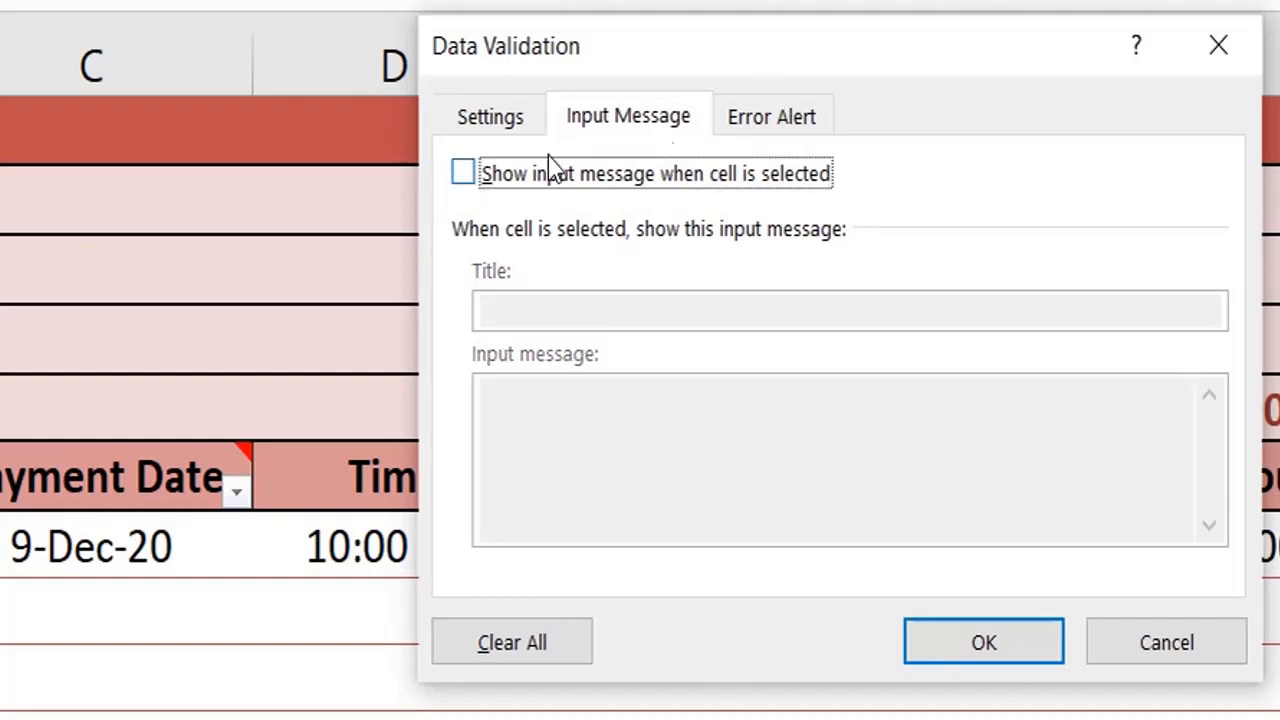
pyautogui.click(826, 117)
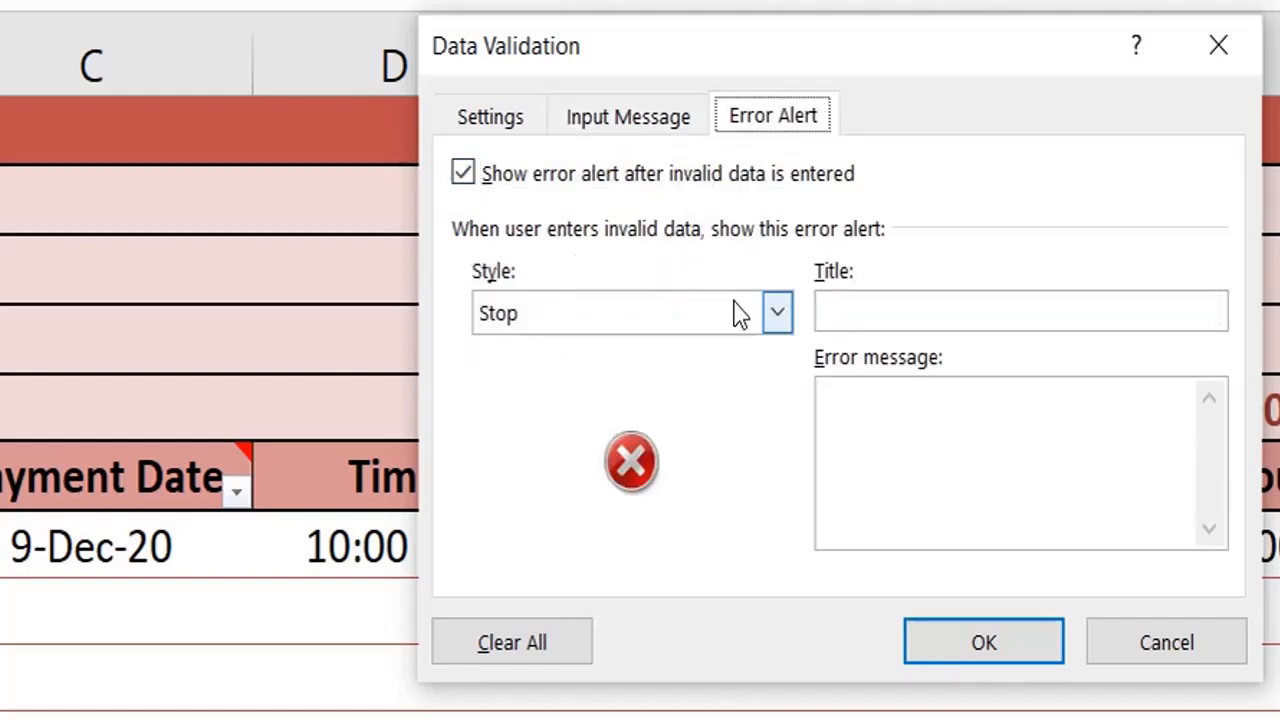
pyautogui.click(690, 314)
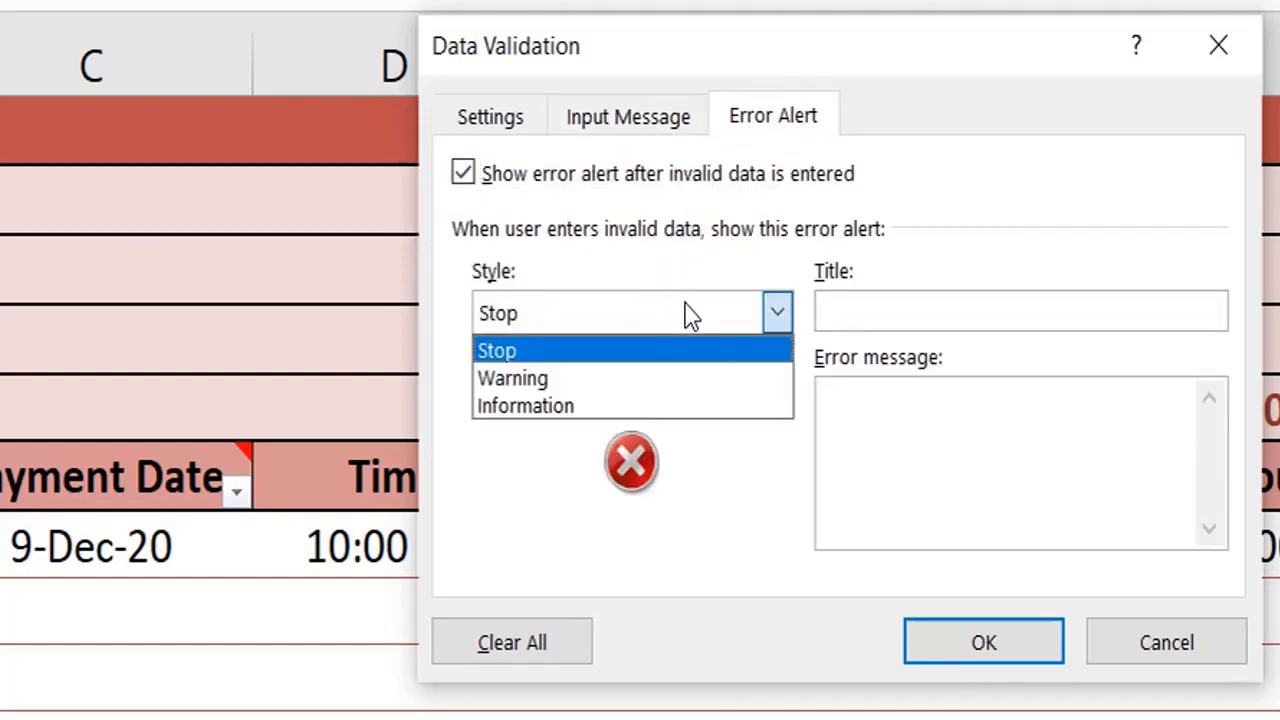
pyautogui.click(578, 385)
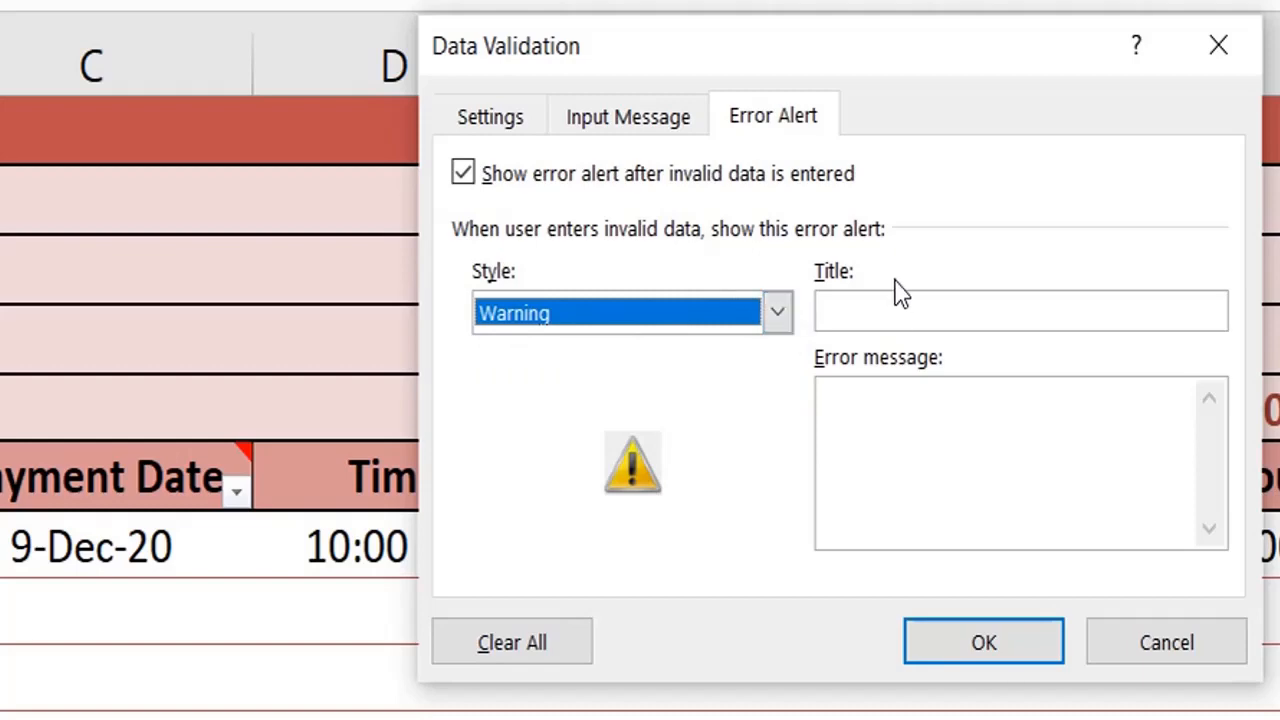
# - Title the warning alert "Limit exceeded" and give it the message "Only text of 10 characters allowed"
pyautogui.click(895, 312)
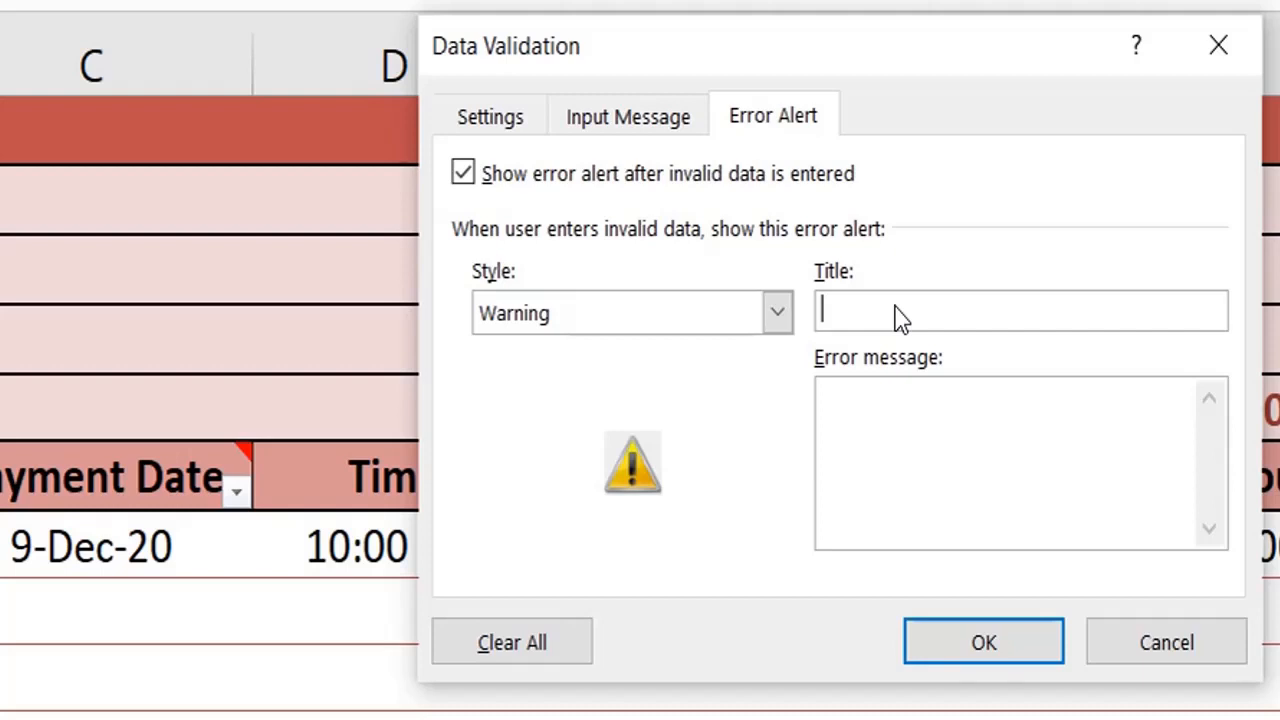
pyautogui.write('Limit exce')
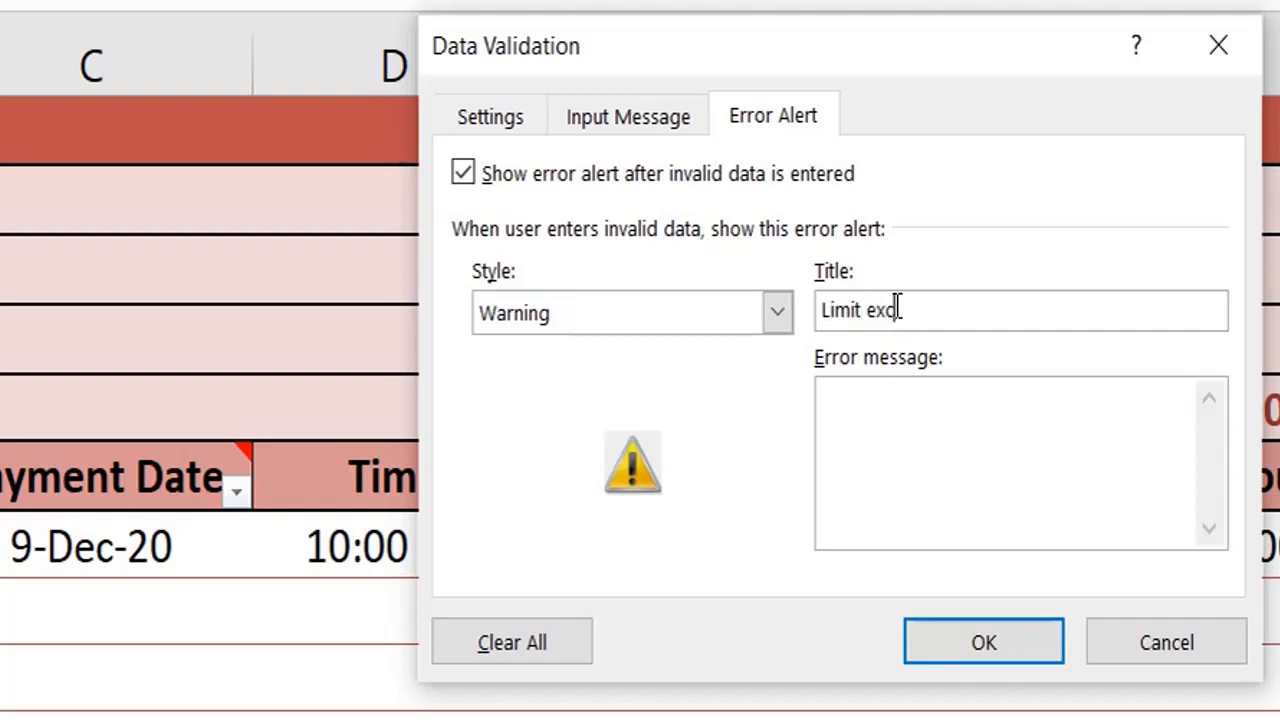
pyautogui.write('eded')
pyautogui.click(900, 402)
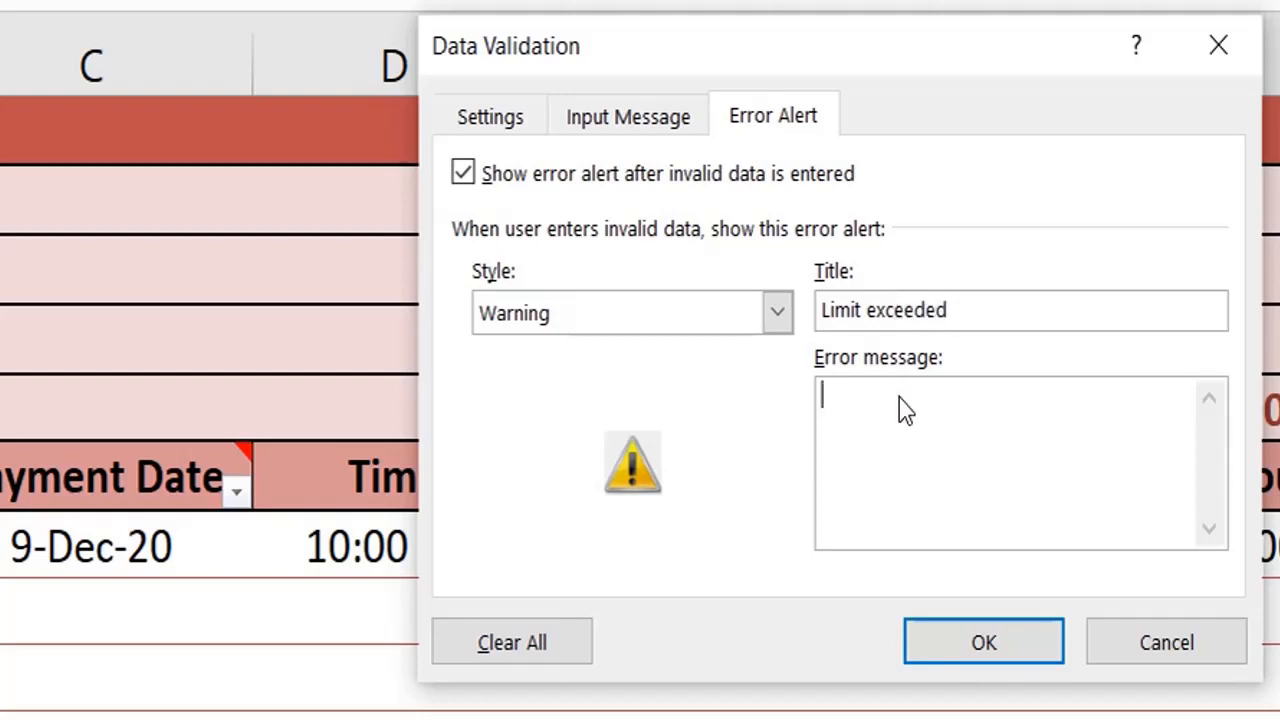
pyautogui.write('Only 10 characters all')
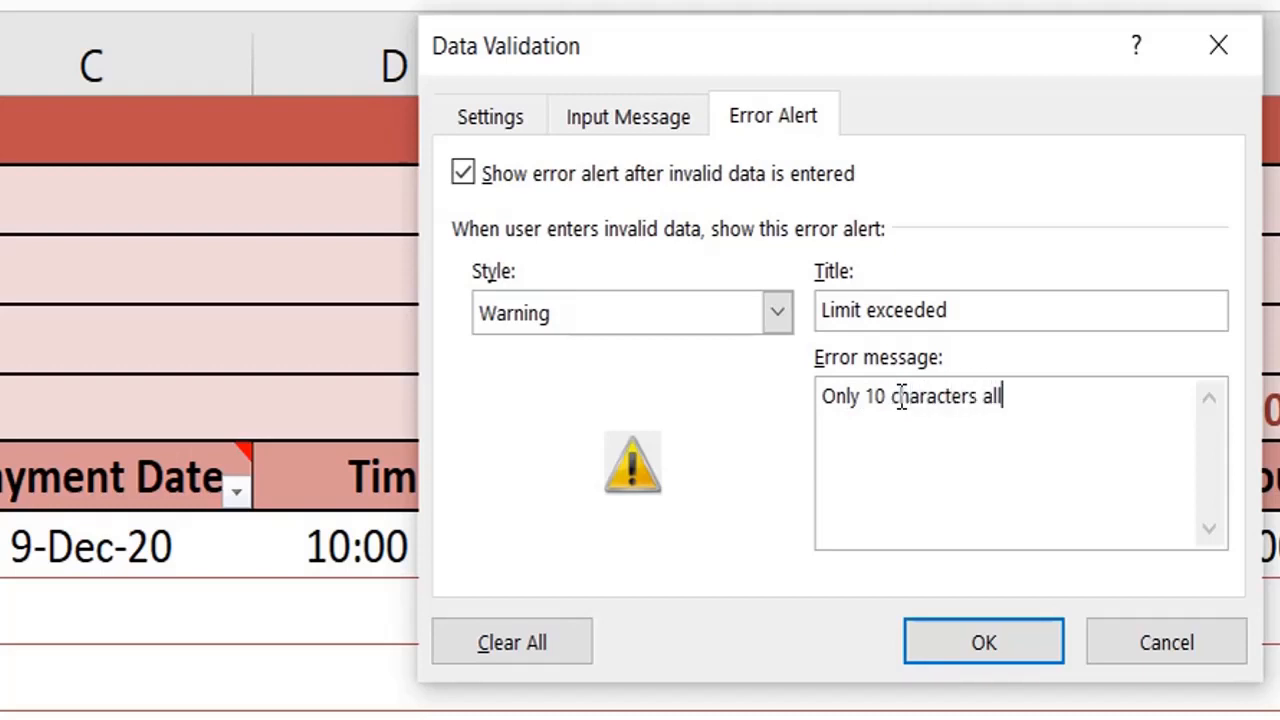
pyautogui.write('owed')
pyautogui.click(867, 396)
pyautogui.write('text')
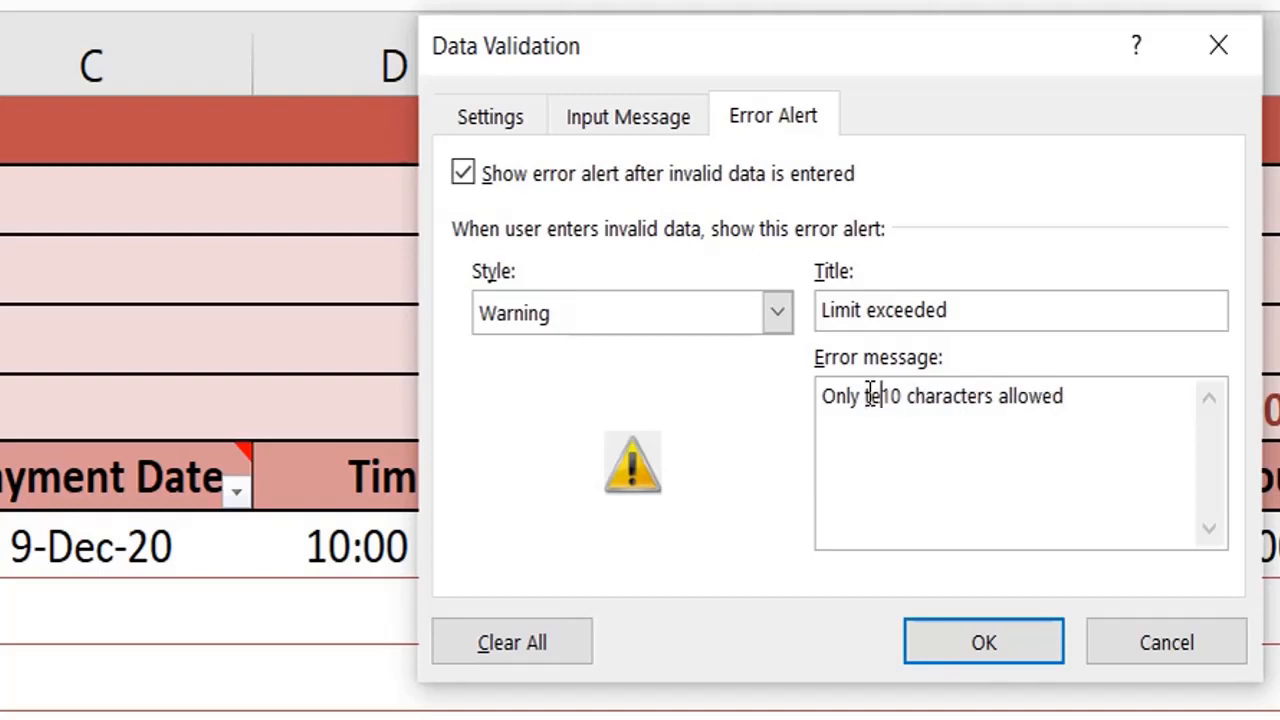
pyautogui.write(' of')
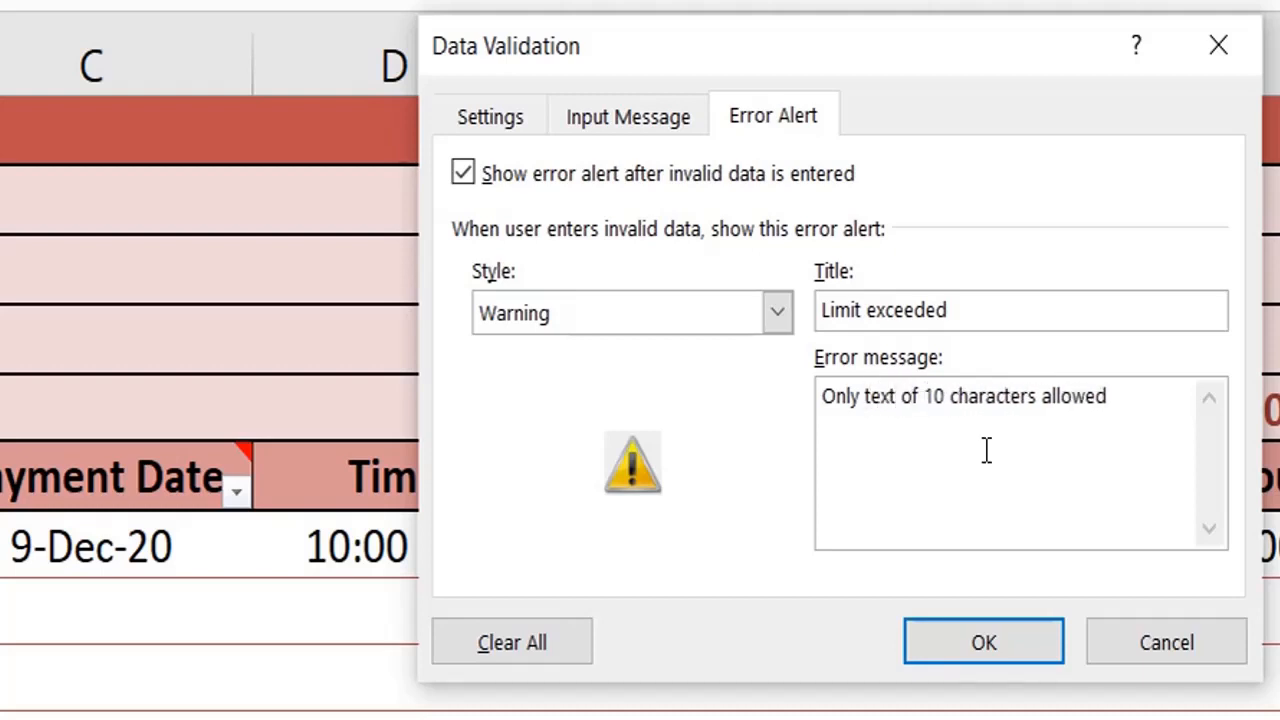
# - Apply the text length rule and inspect the error options flagged on the existing "Region 1 Details" description
pyautogui.click(969, 660)
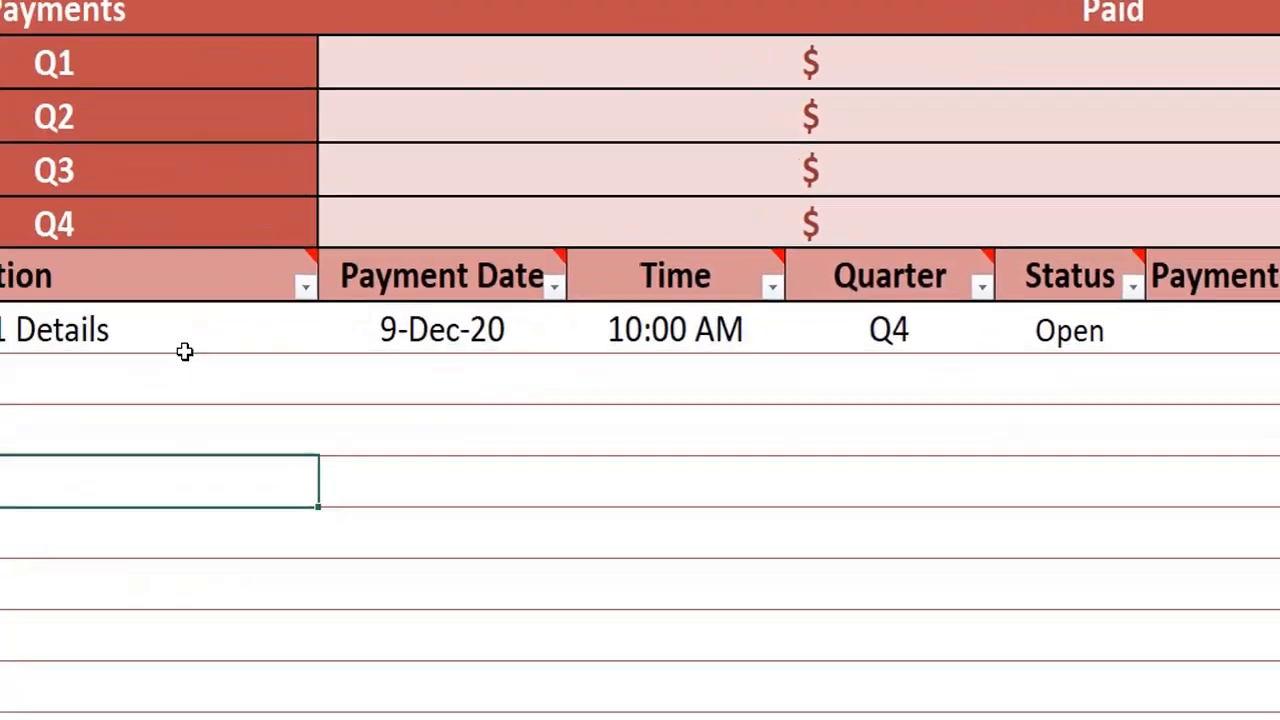
pyautogui.click(286, 297)
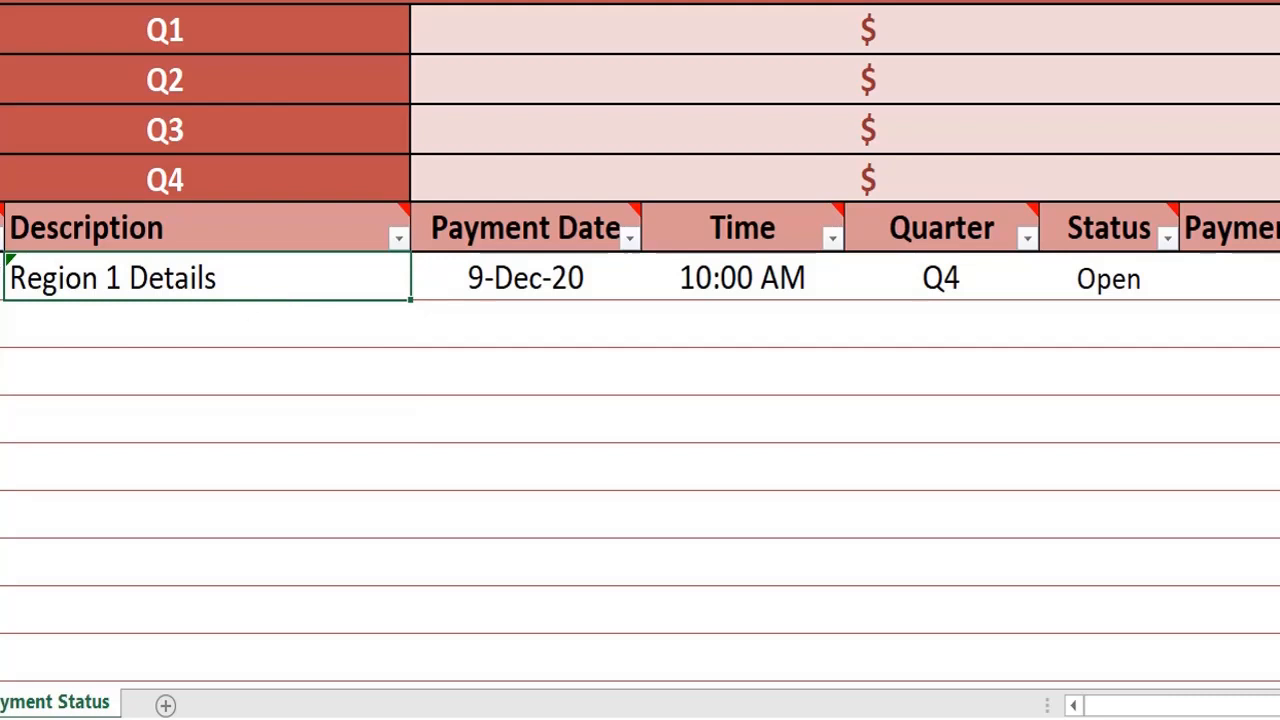
pyautogui.click(2, 271)
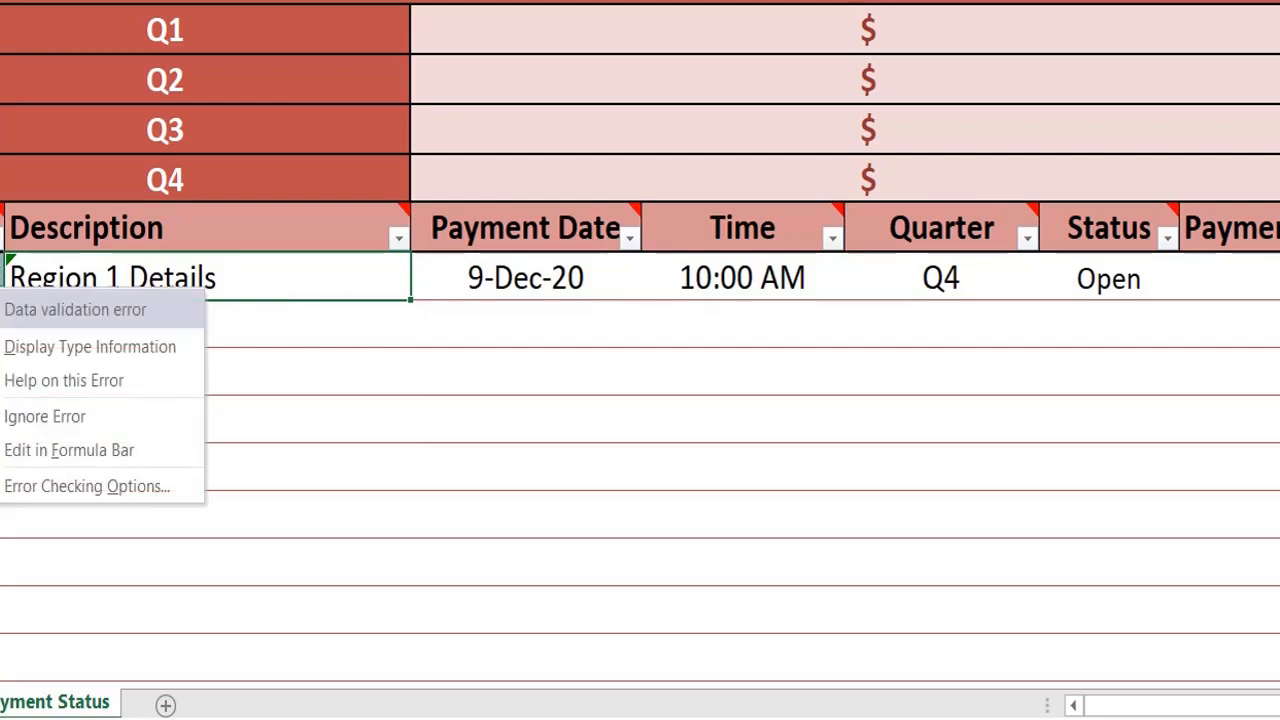
# - Enter "Region 2 Details" as the second description to test the limit, and decline to continue at the warning
pyautogui.click(258, 314)
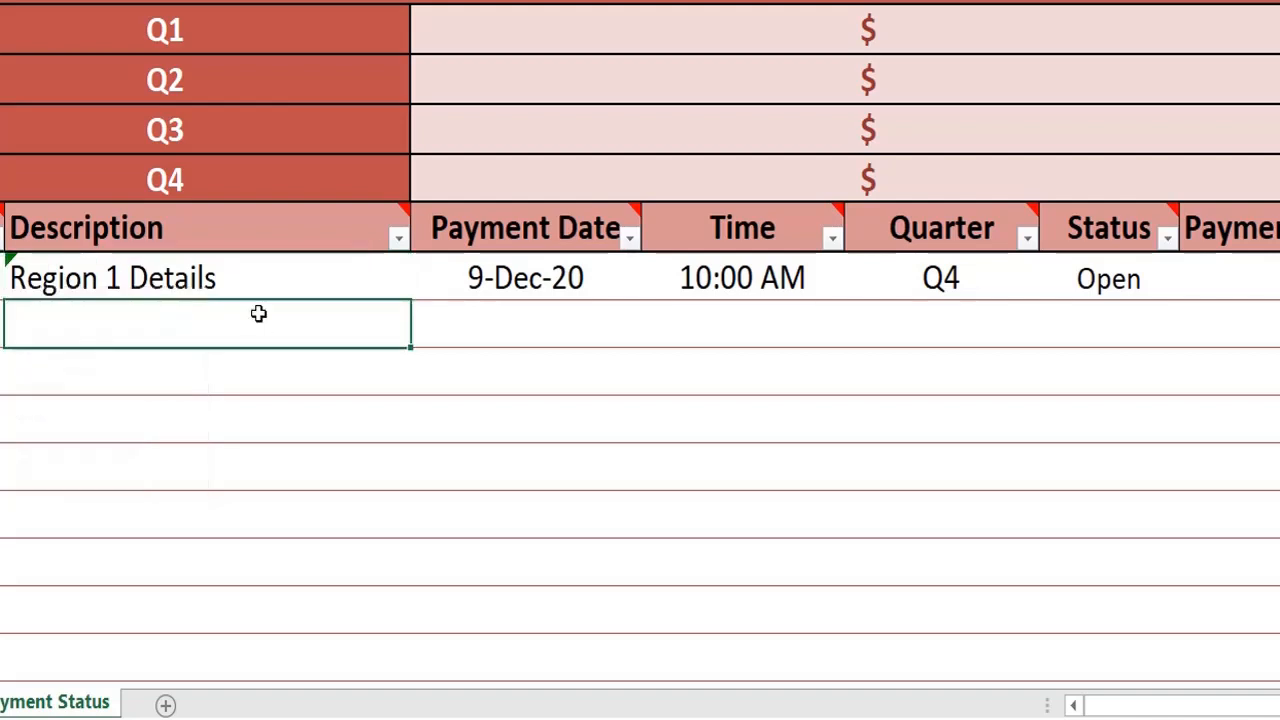
pyautogui.write('R')
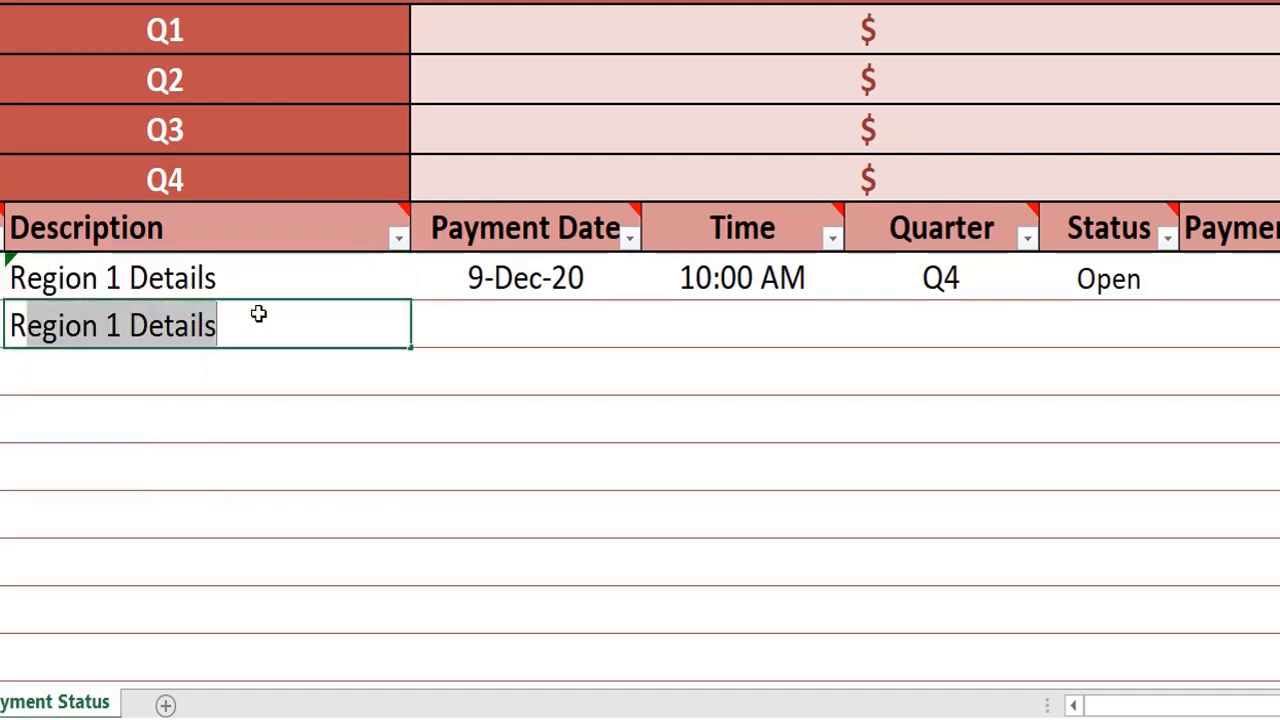
pyautogui.write('egi')
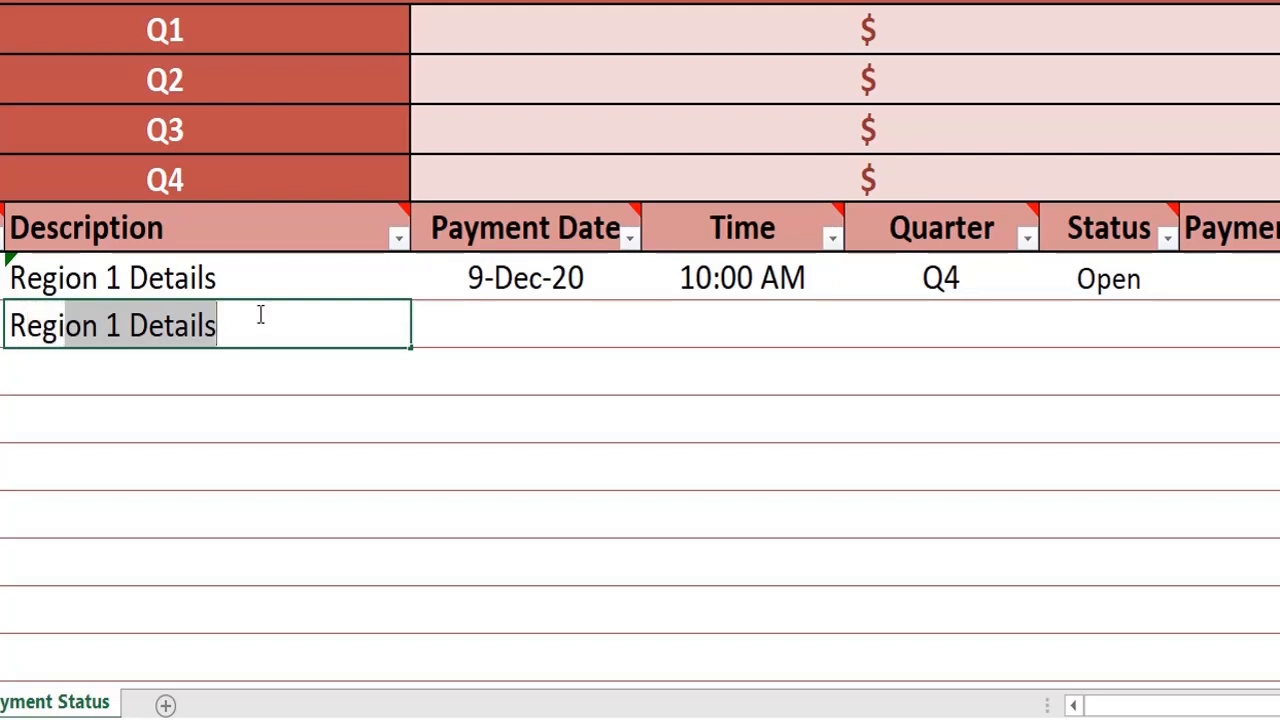
pyautogui.write('on ')
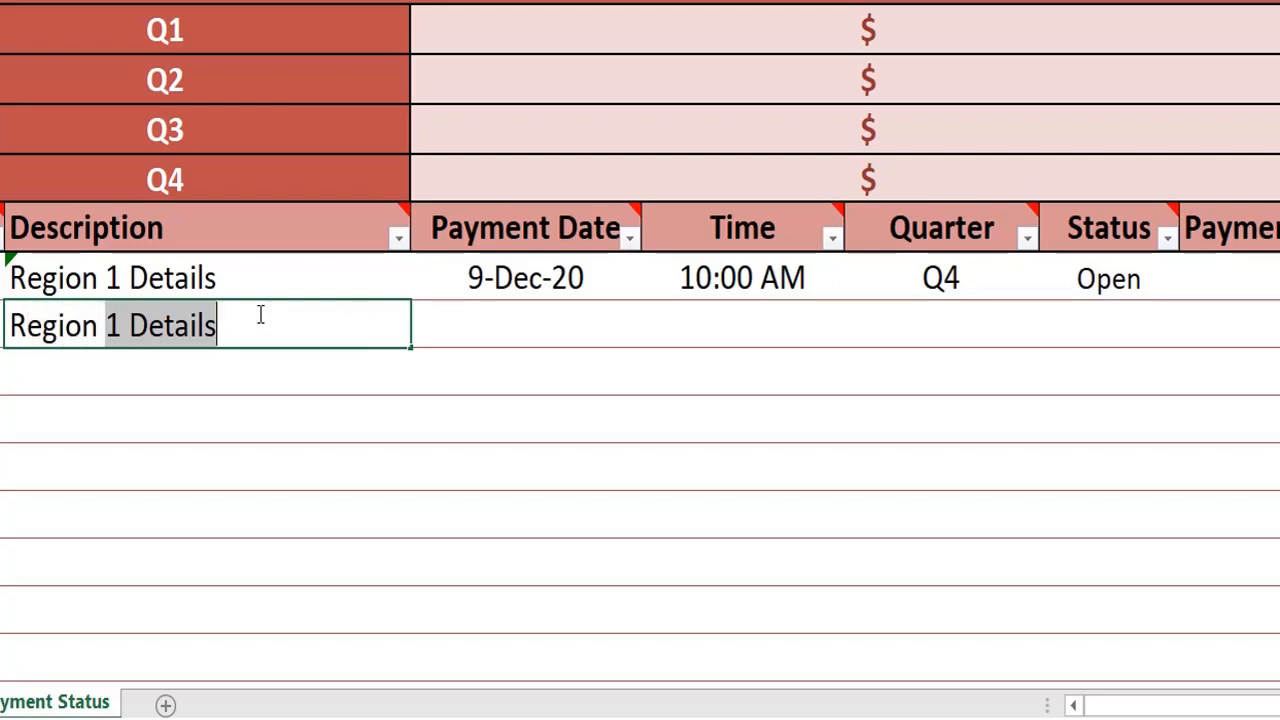
pyautogui.write('2')
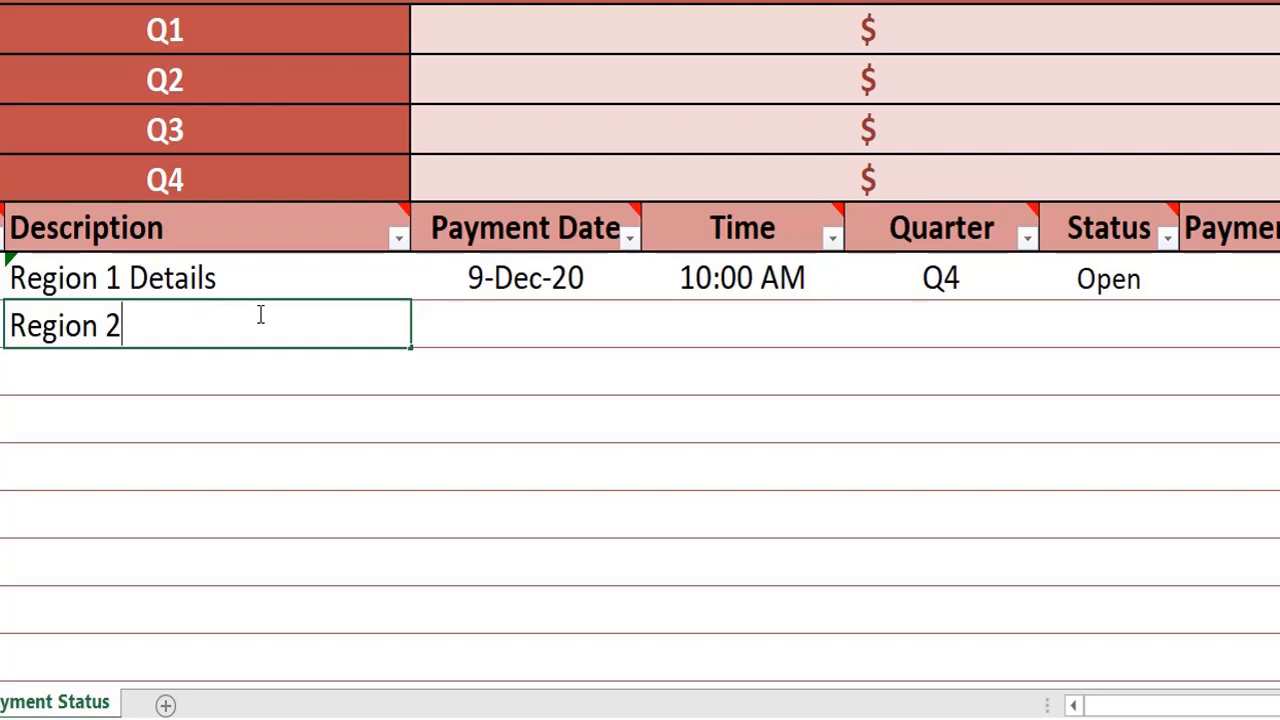
pyautogui.write(' Deta ')
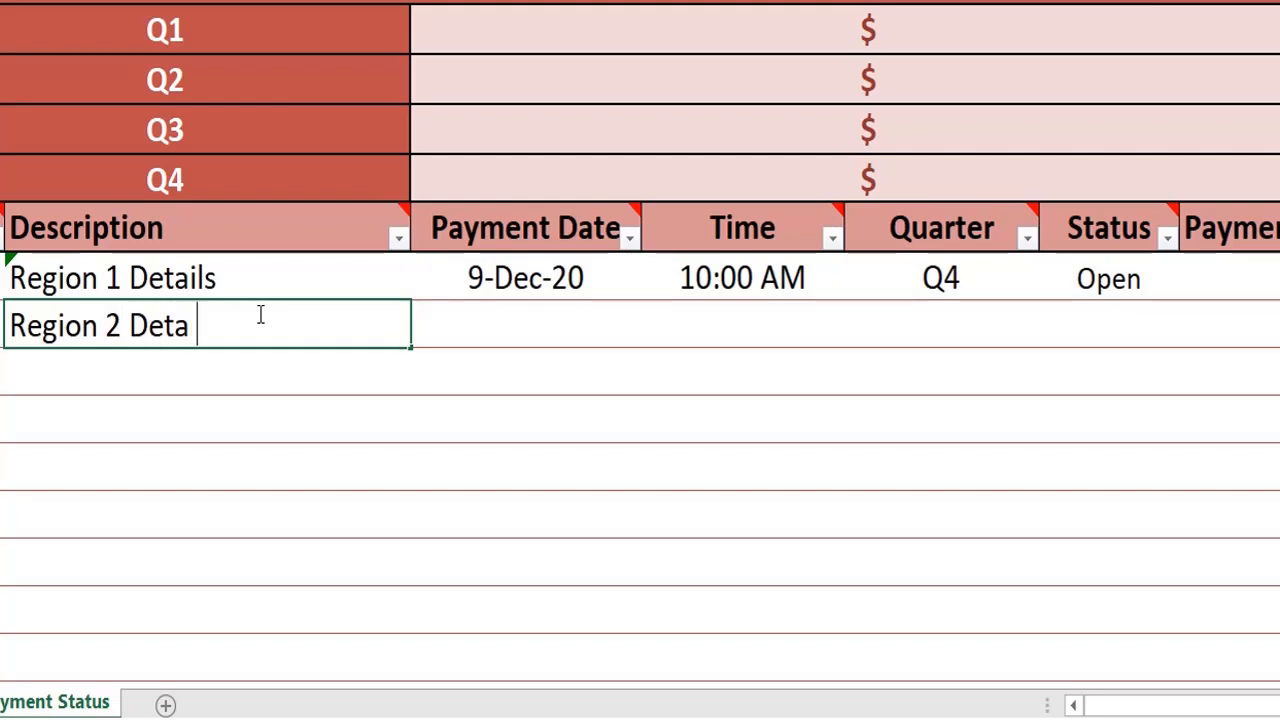
pyautogui.write('ils')
pyautogui.press('Return')
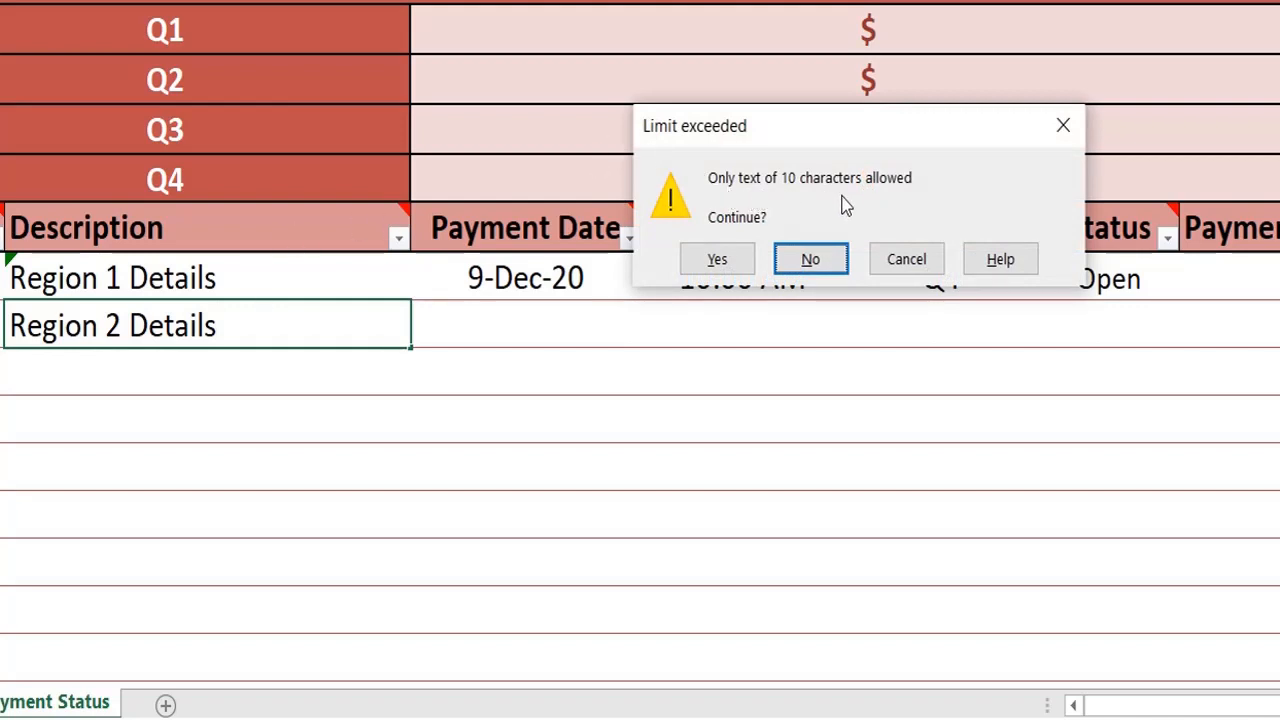
pyautogui.click(811, 261)
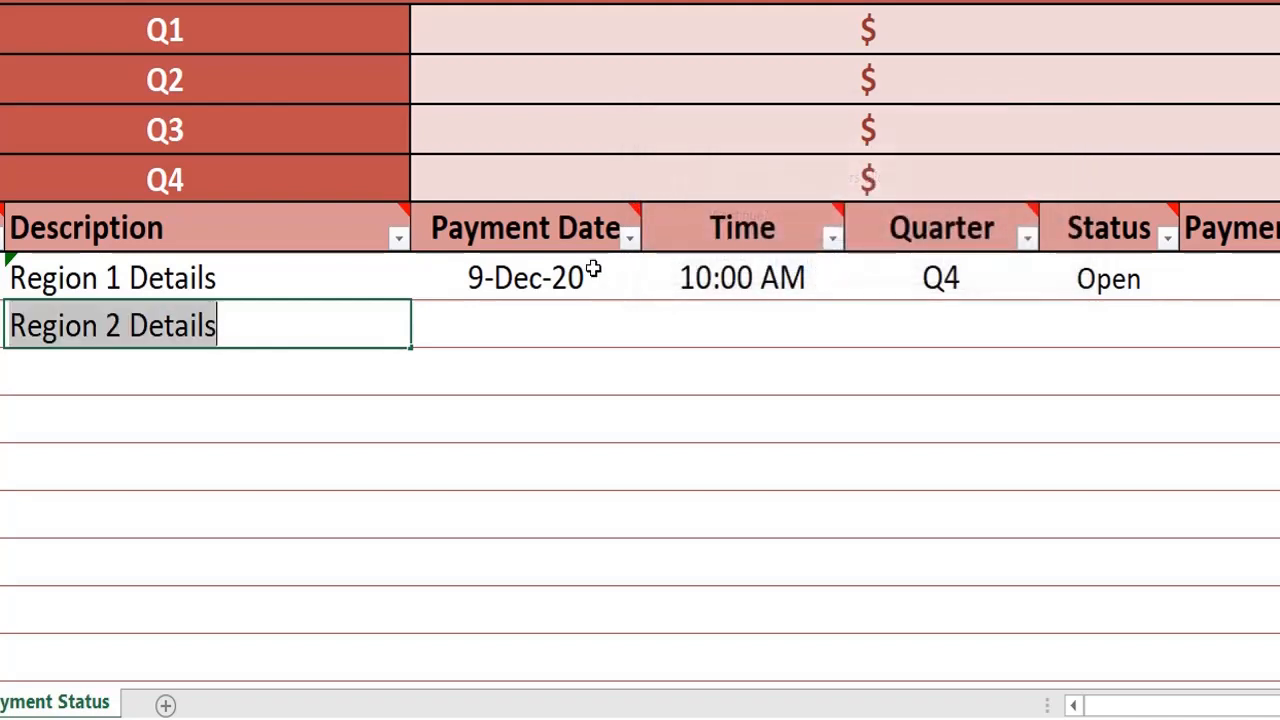
# - Resubmit "Region 2 Details" and accept the over-limit text at the warning, then select its cell
pyautogui.press('Return')
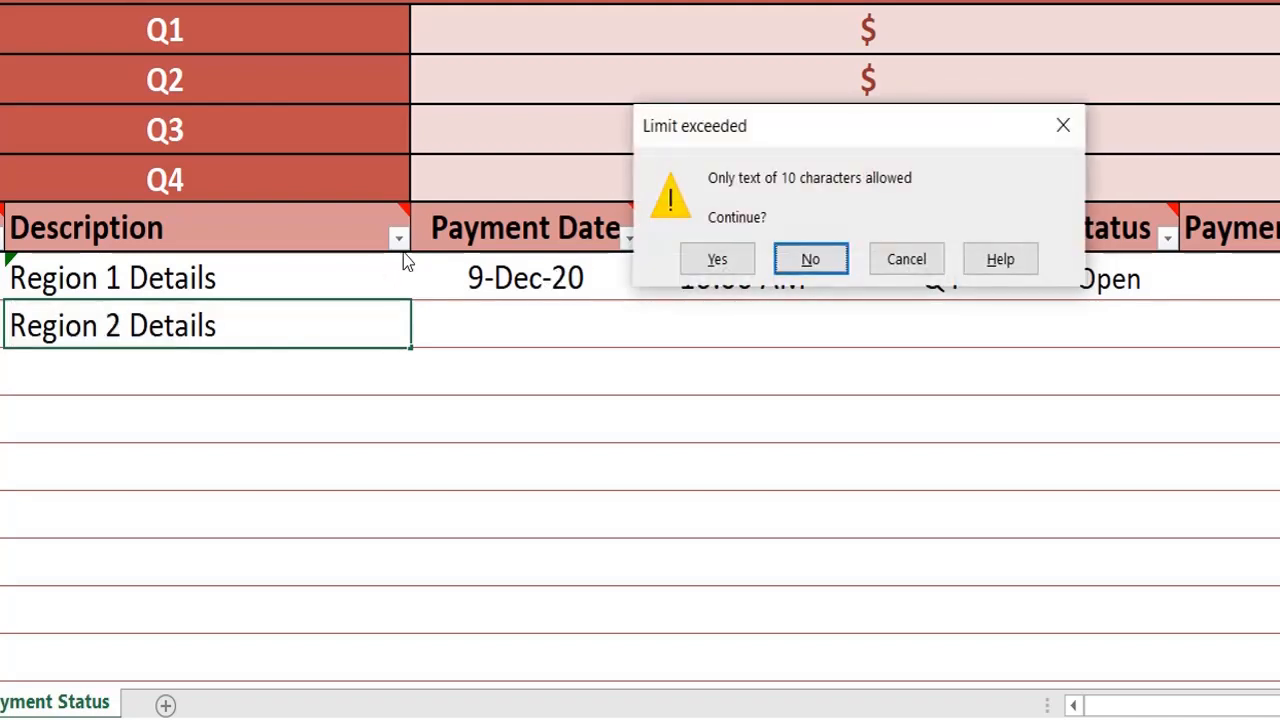
pyautogui.click(738, 262)
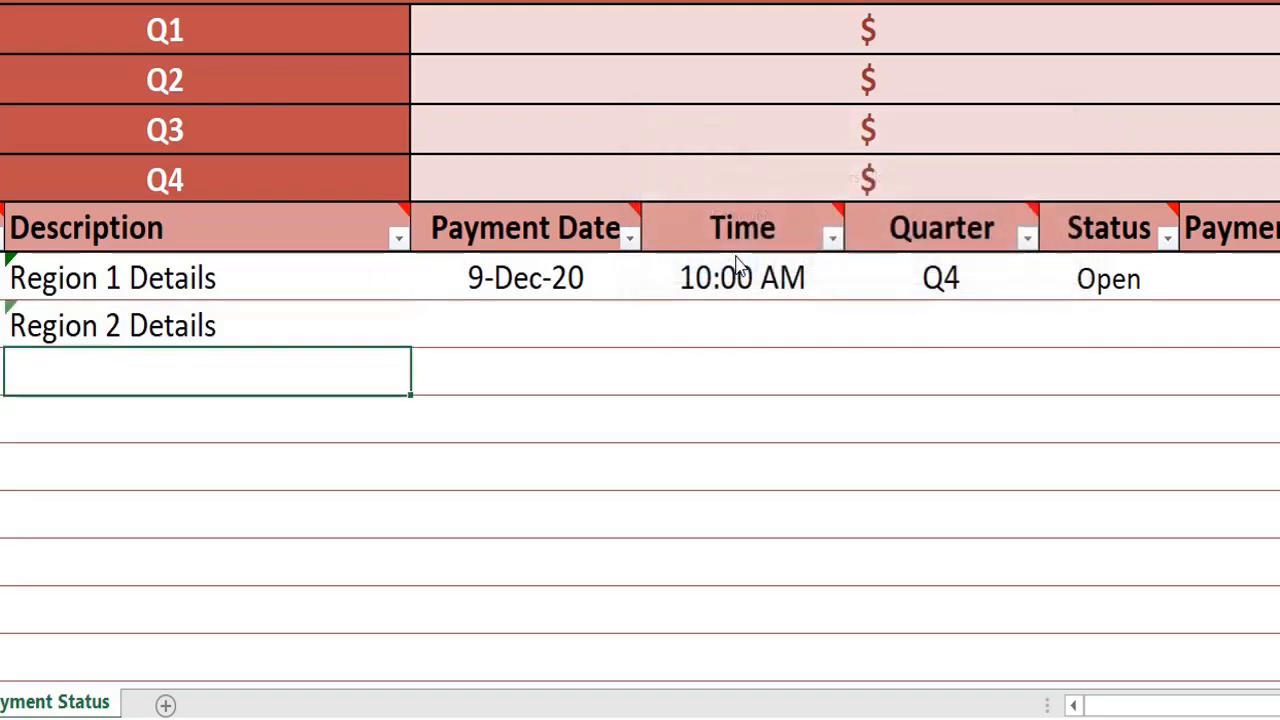
pyautogui.click(216, 326)
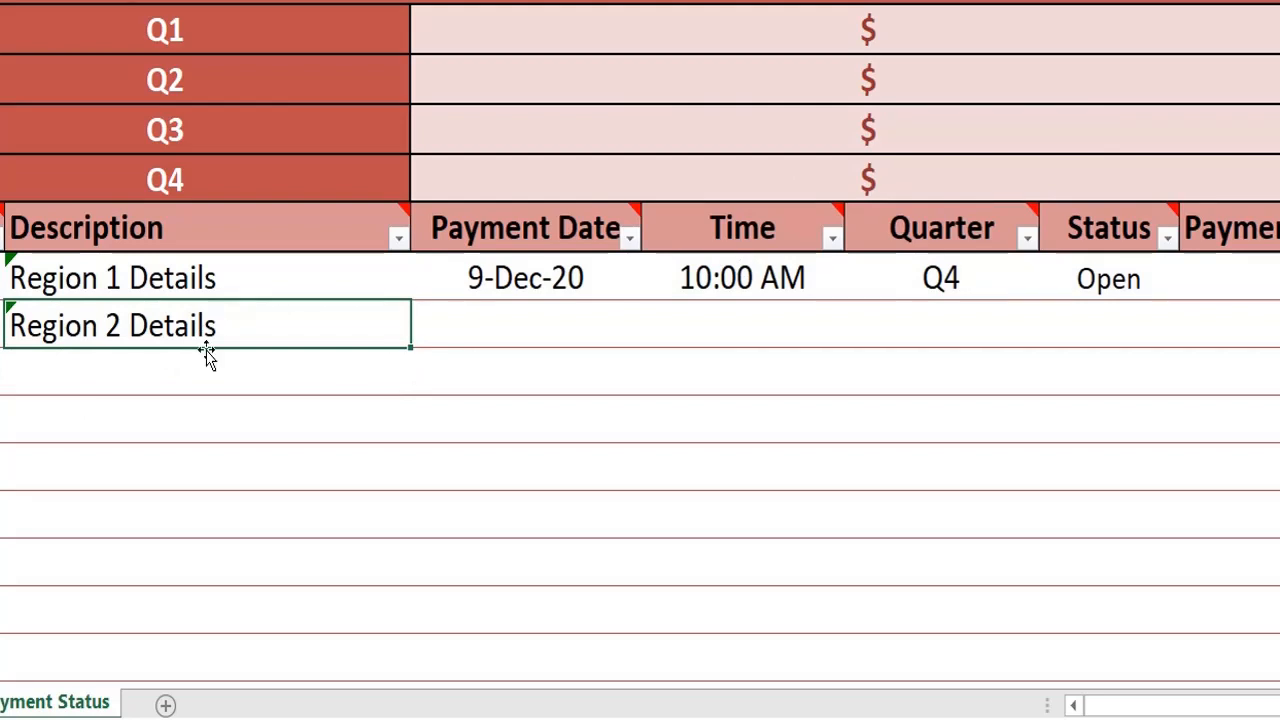
# - Enter "Region 3" as the third description to test text within the length limit
pyautogui.click(211, 389)
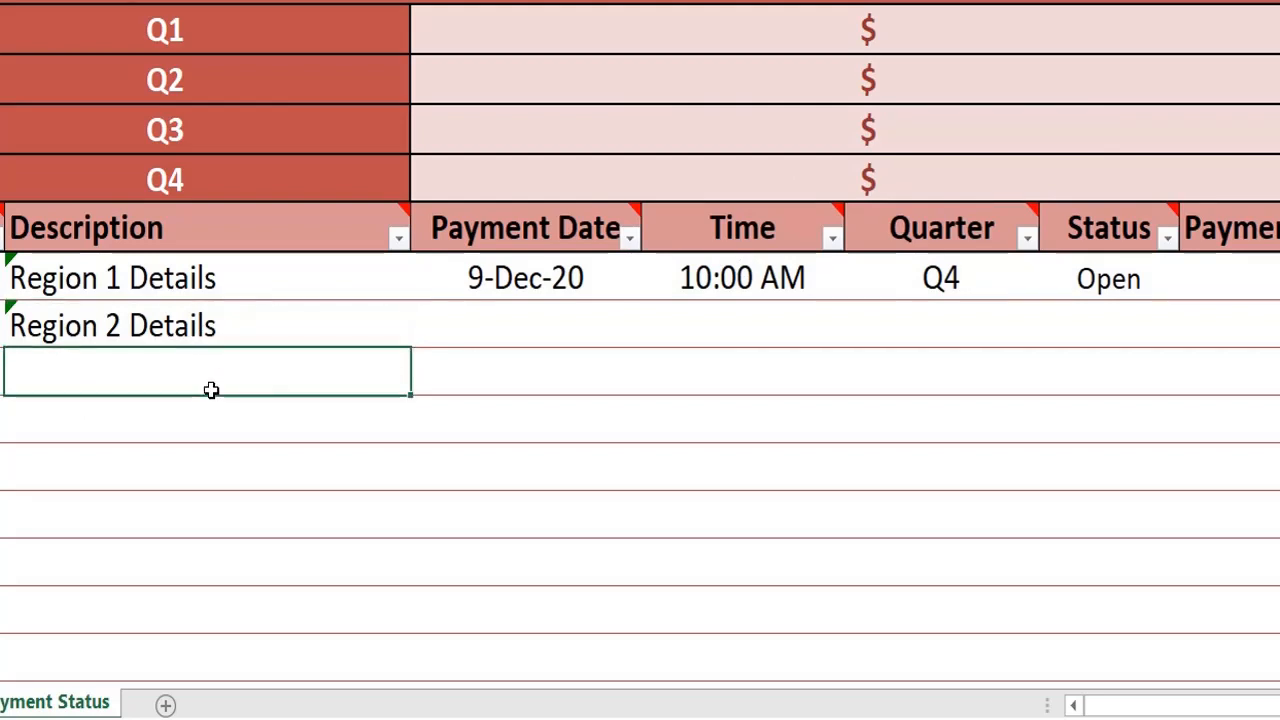
pyautogui.write('Re')
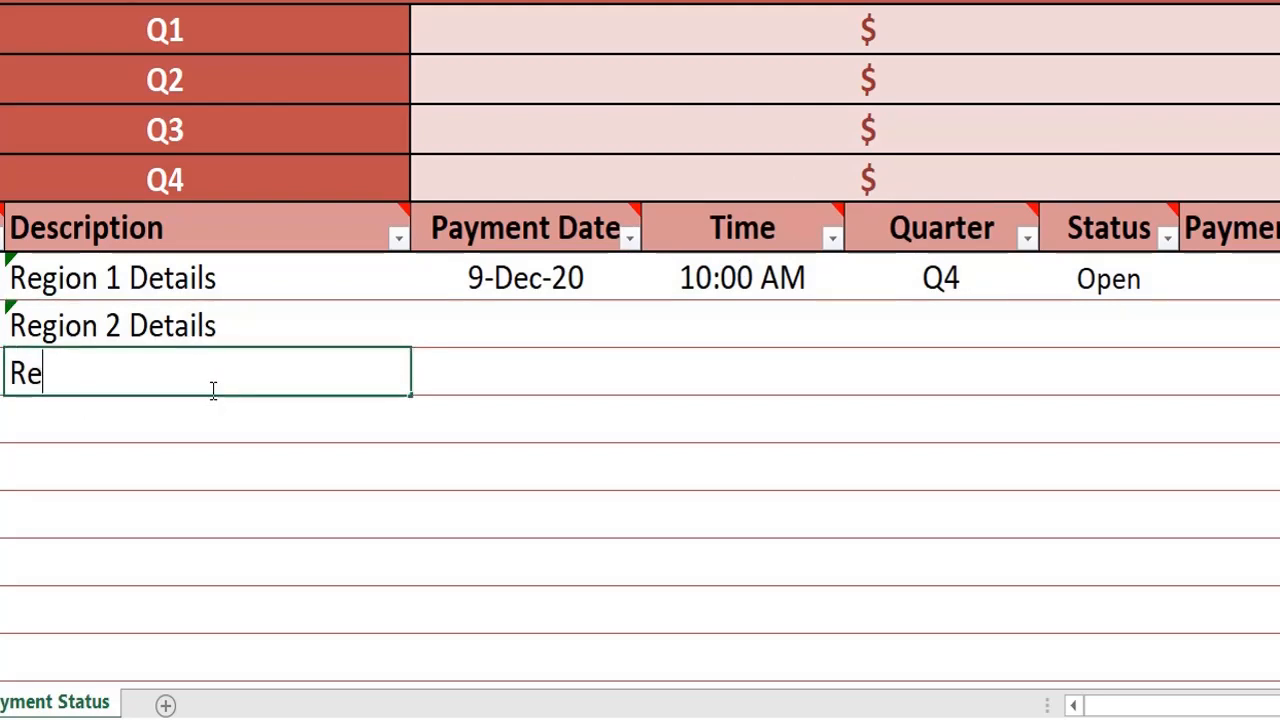
pyautogui.write('gion 3')
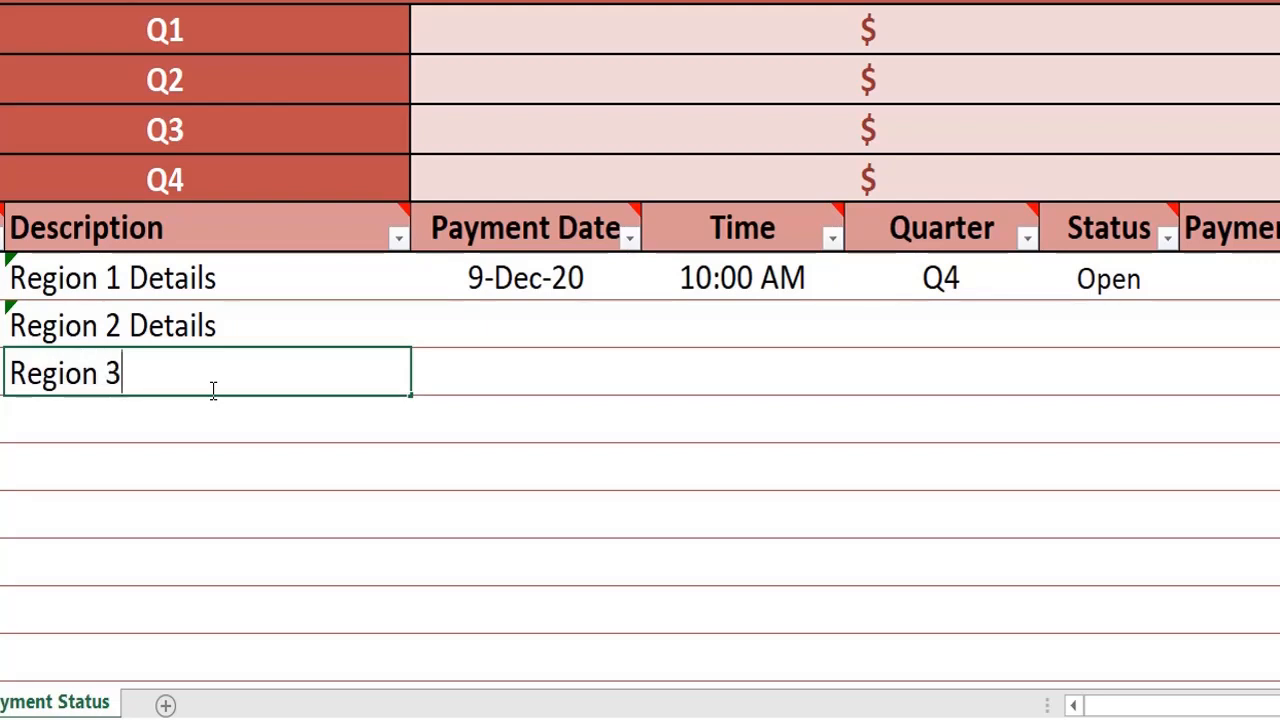
pyautogui.press('Return')
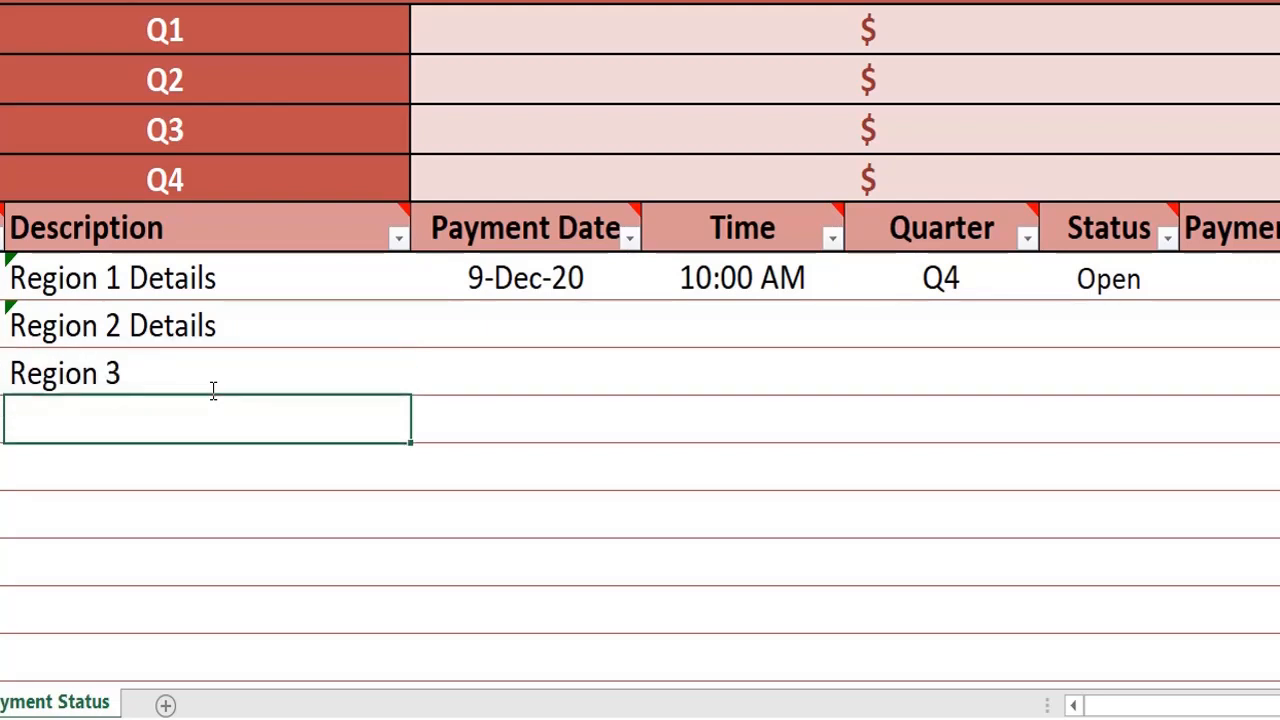
# - Select Payment Date cells C9:C17 and open their data validation criteria
pyautogui.press('Up')
pyautogui.press('Up')
pyautogui.press('Up')
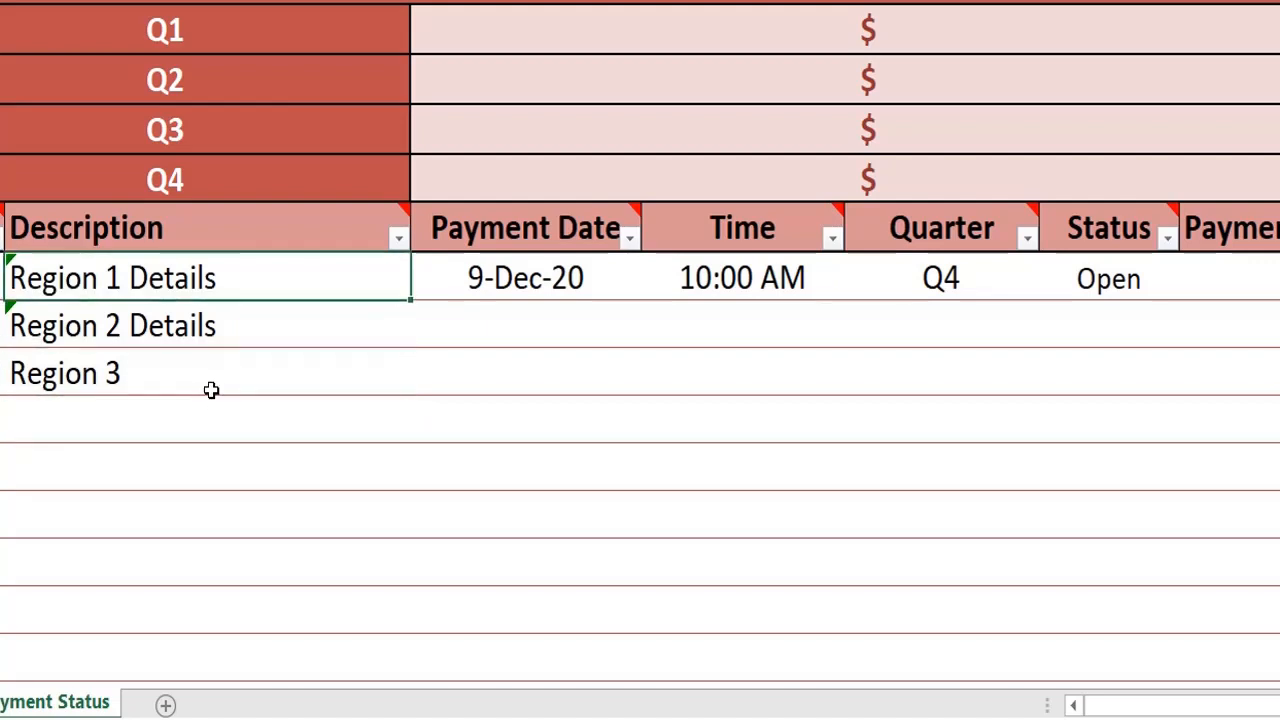
pyautogui.press('Right')
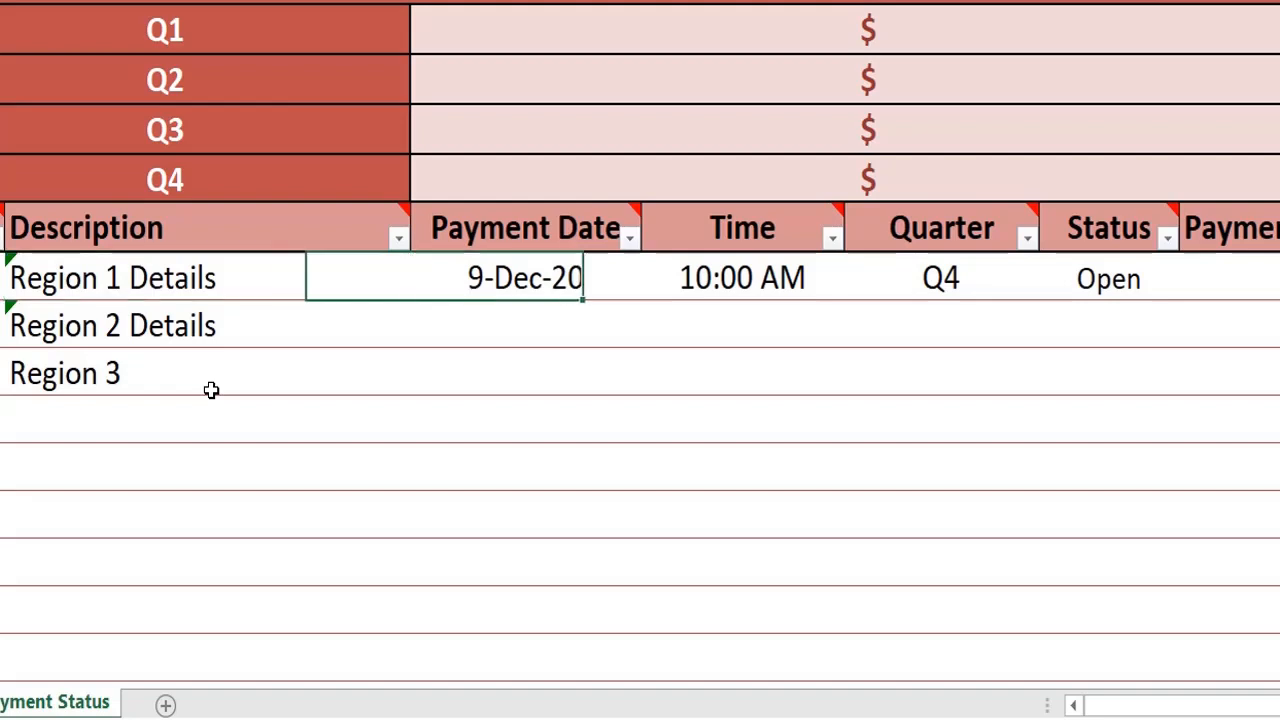
pyautogui.hotkey('shift', 'Down')
pyautogui.hotkey('shift', 'Down')
pyautogui.hotkey('shift', 'Down')
pyautogui.hotkey('shift', 'Down')
pyautogui.hotkey('shift', 'Down')
pyautogui.hotkey('shift', 'Down')
pyautogui.hotkey('shift', 'Down')
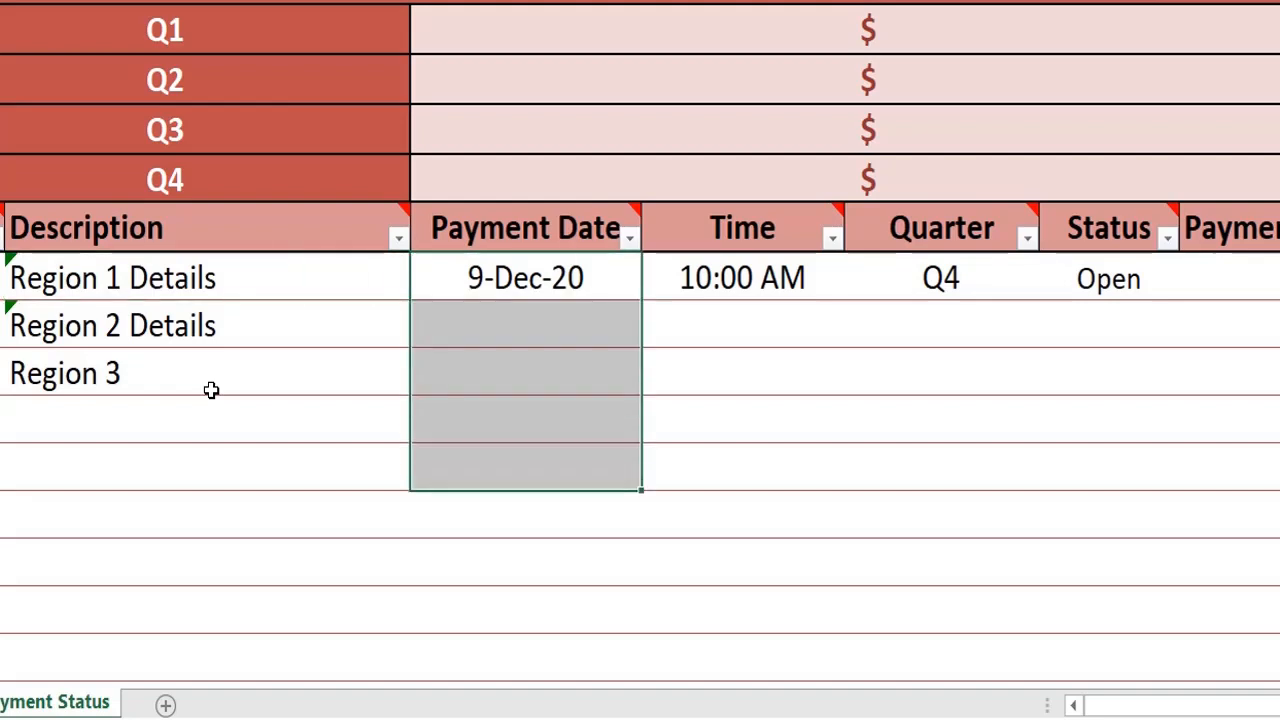
pyautogui.hotkey('shift', 'Down')
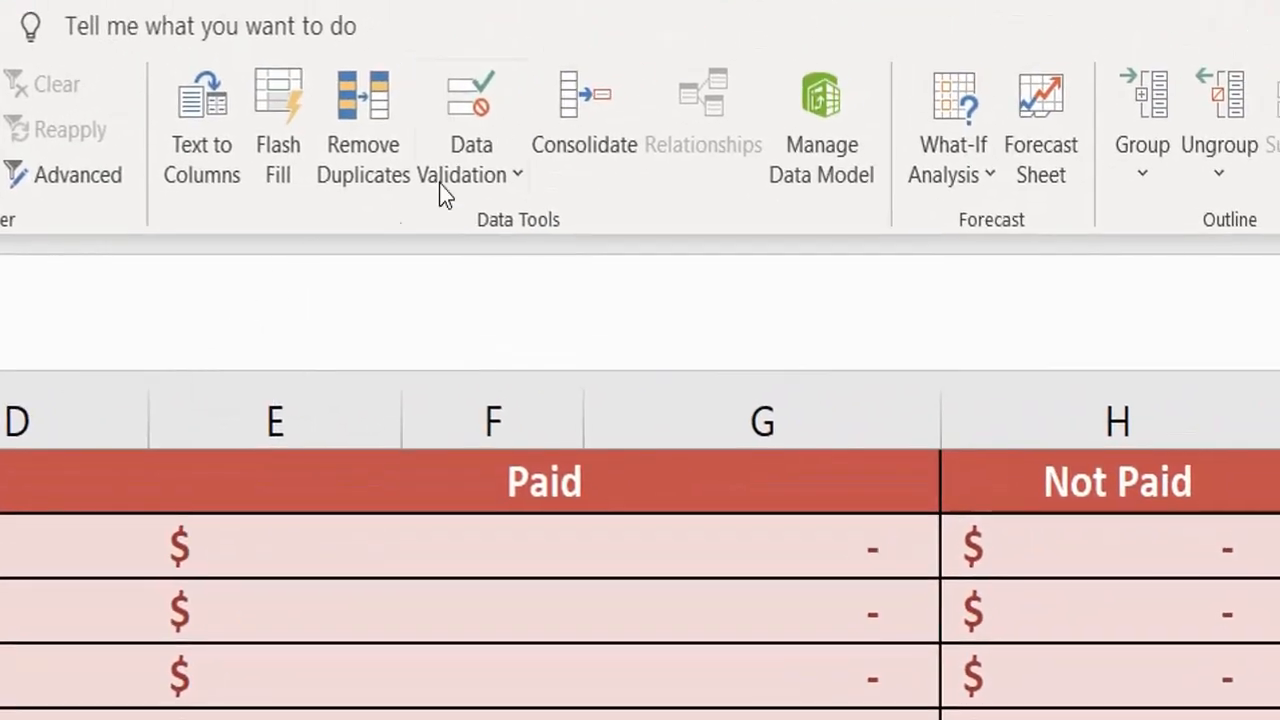
pyautogui.click(481, 165)
pyautogui.click(497, 229)
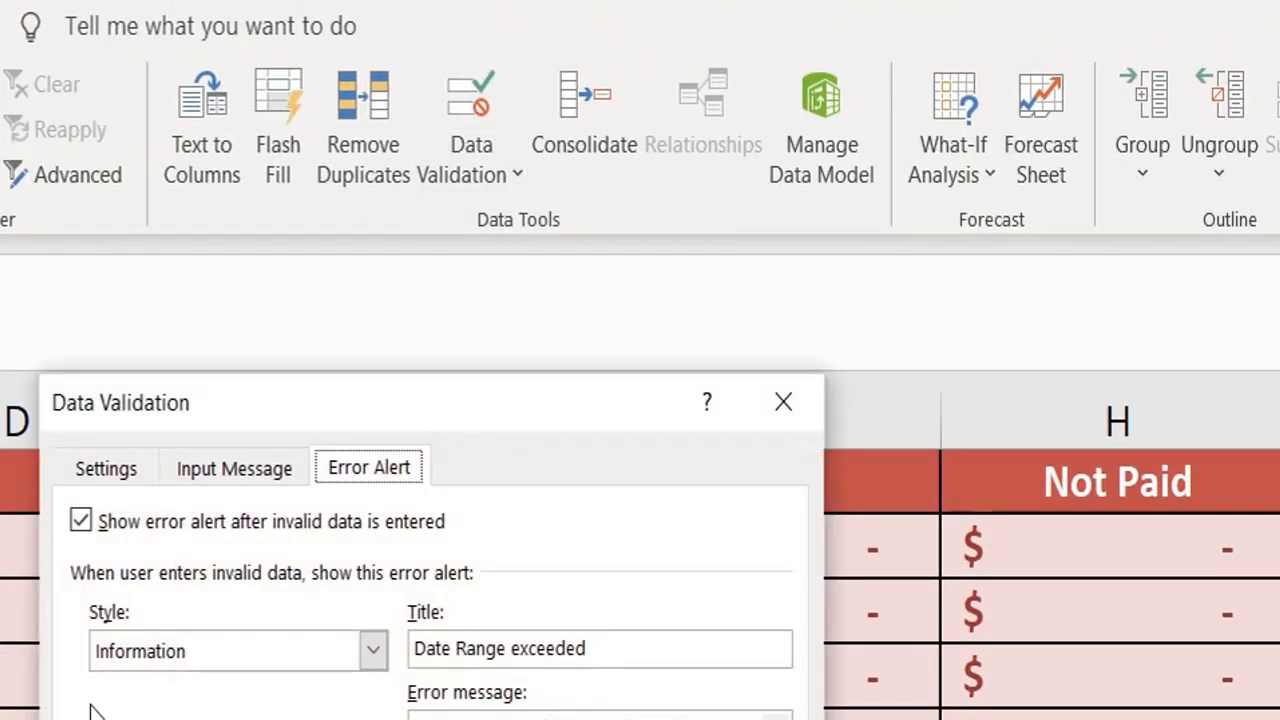
pyautogui.click(108, 472)
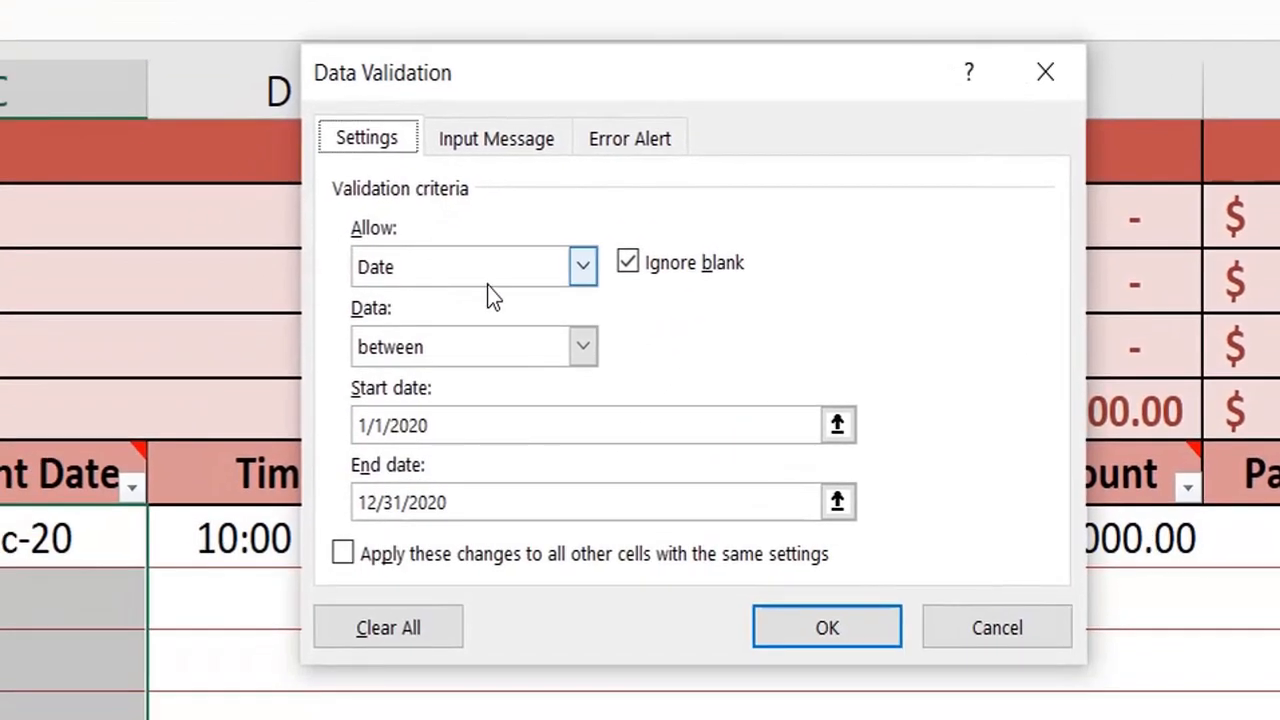
# - Set the Payment Date validation to allow only a Date between 1/1/2020 and 12/31/2020
pyautogui.click(487, 285)
pyautogui.click(476, 297)
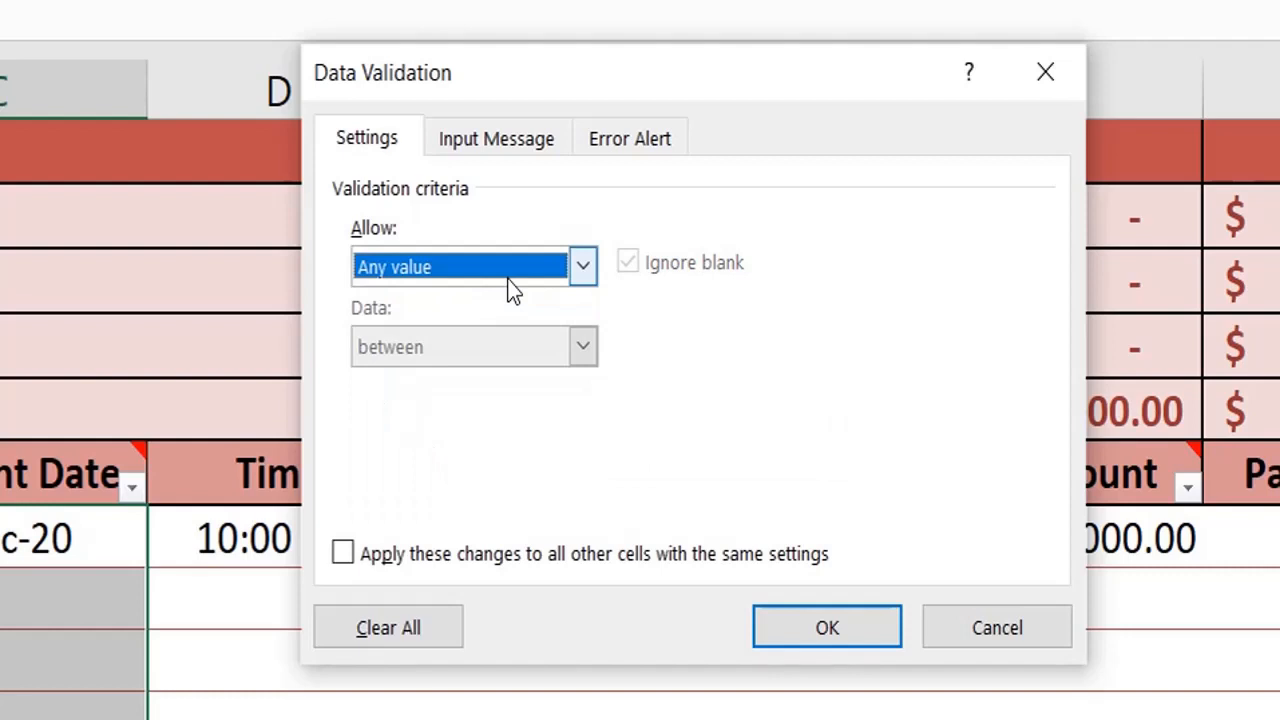
pyautogui.click(512, 287)
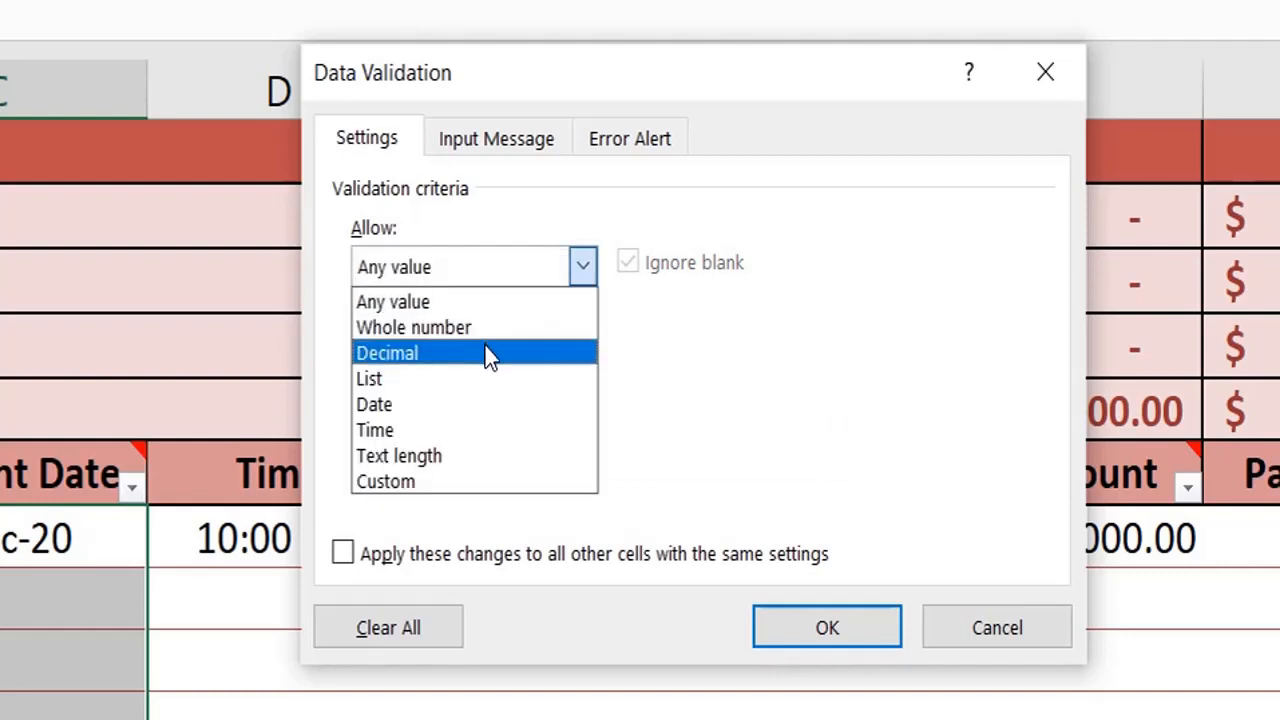
pyautogui.click(478, 405)
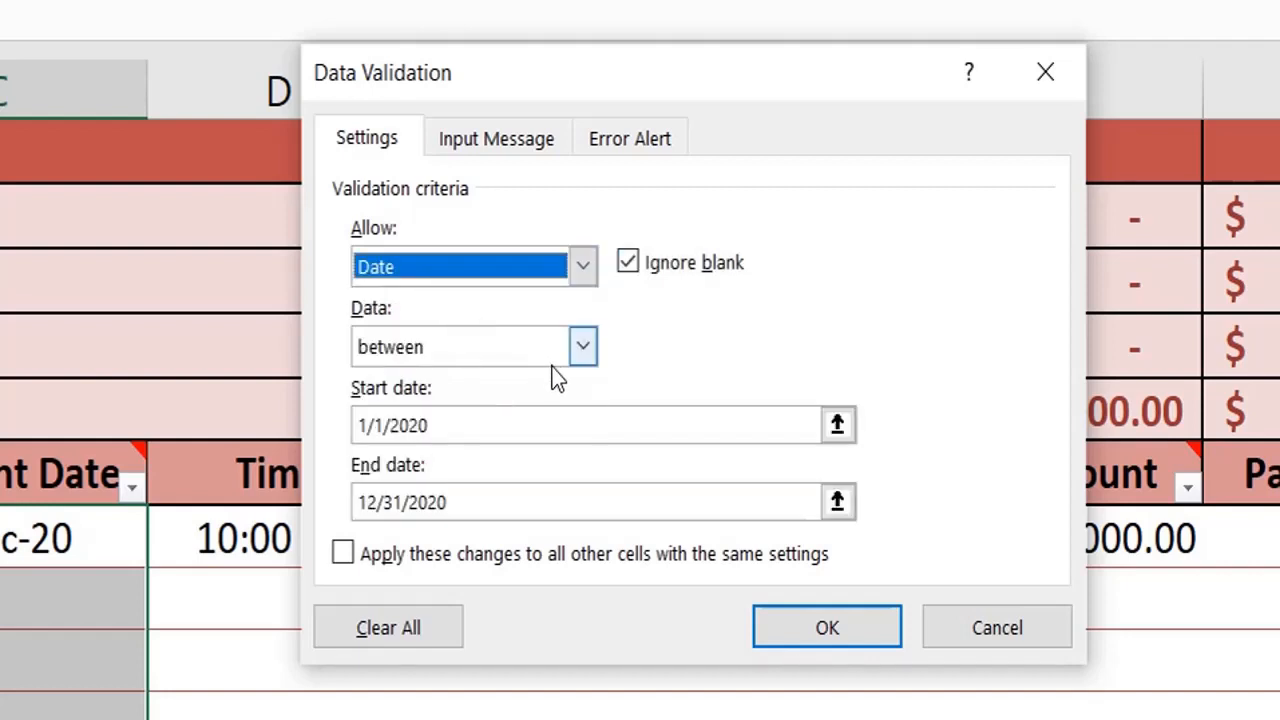
pyautogui.click(572, 350)
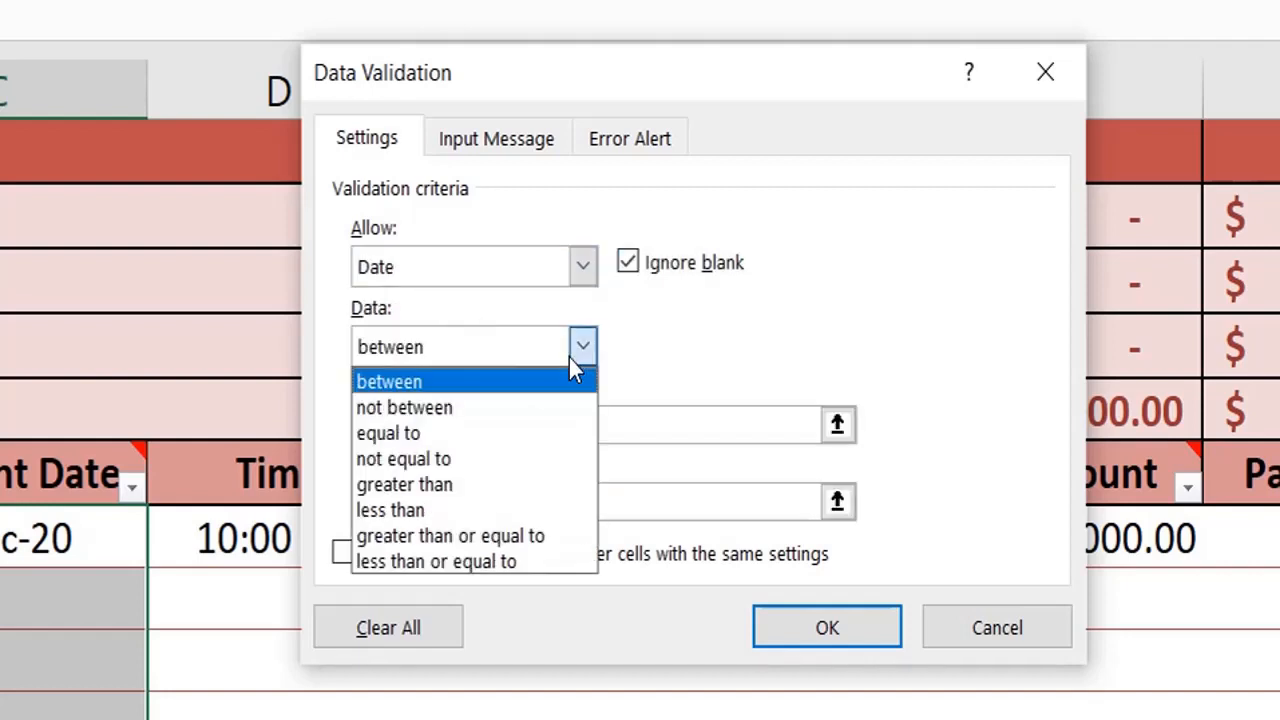
pyautogui.click(509, 383)
pyautogui.click(491, 429)
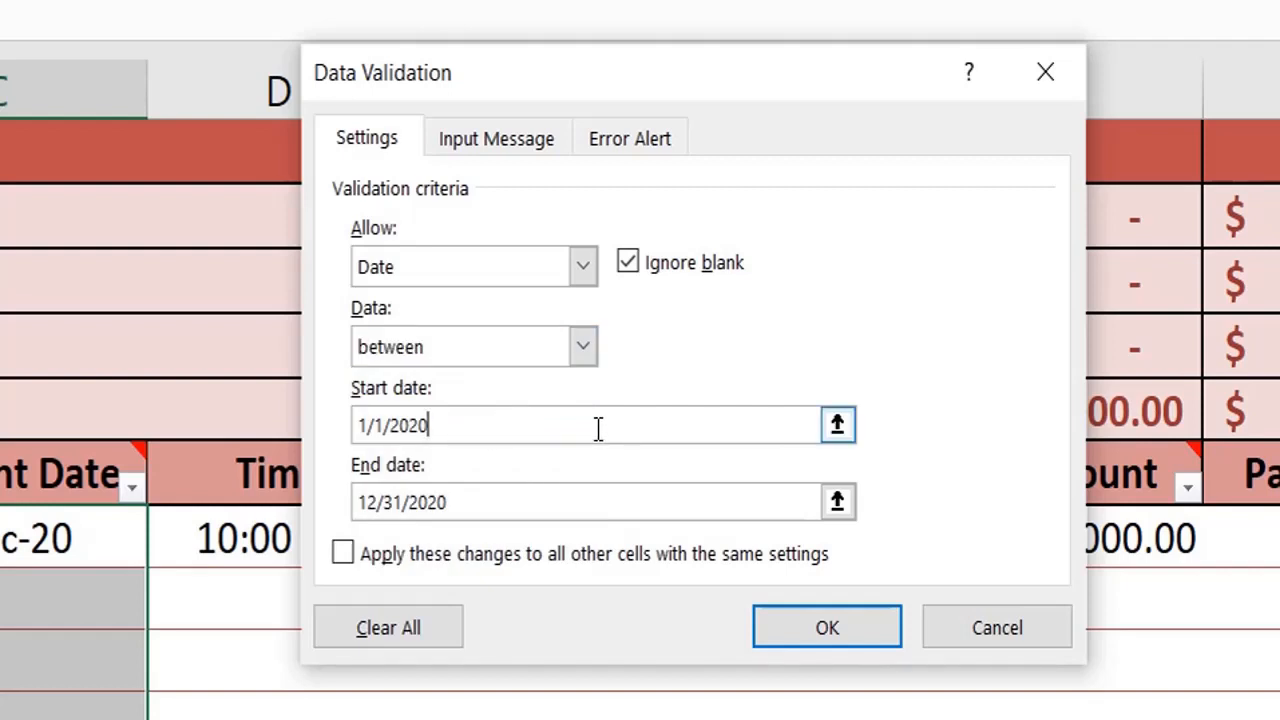
pyautogui.click(529, 497)
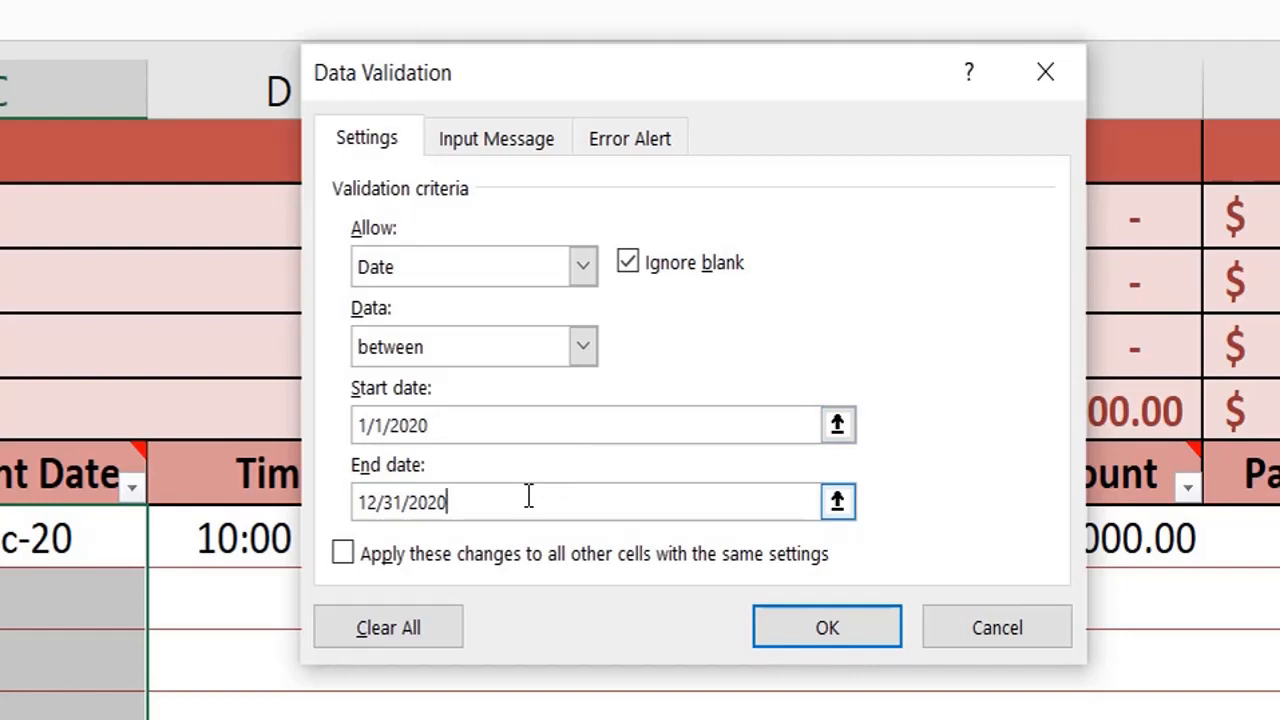
# - Disable the input message for the Payment Date cells and set their error alert style to Information
pyautogui.click(463, 137)
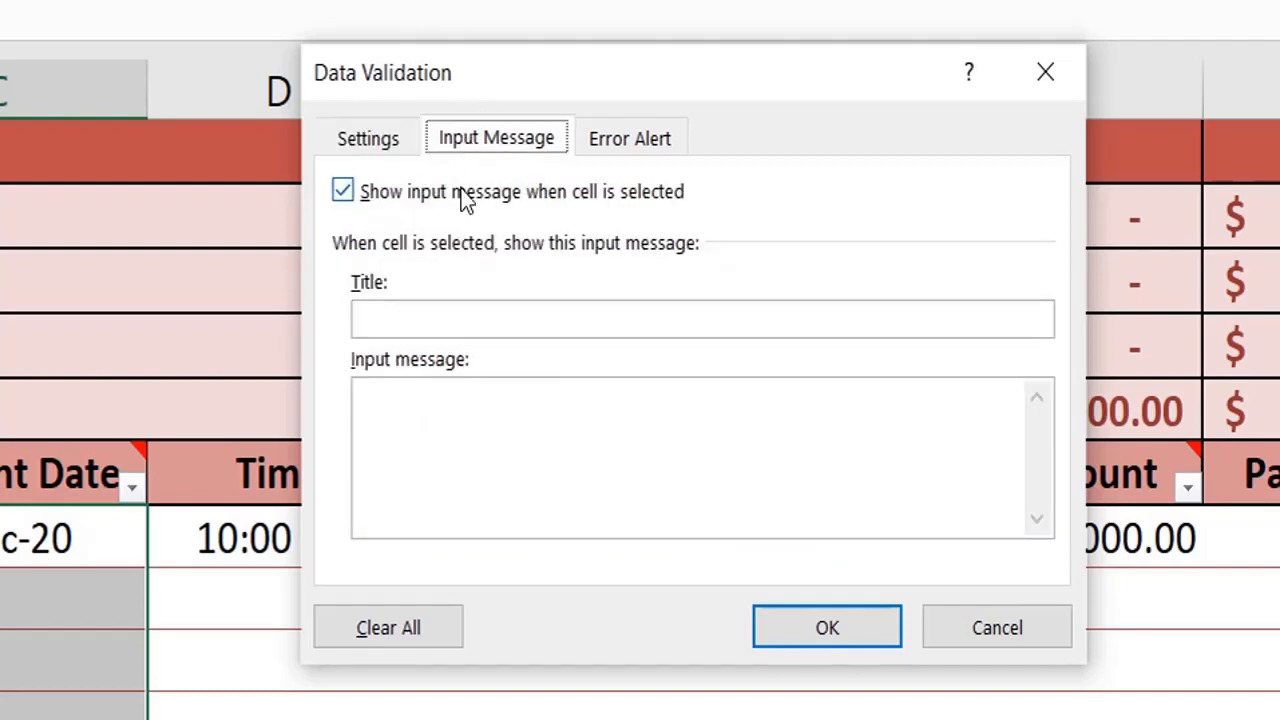
pyautogui.click(351, 198)
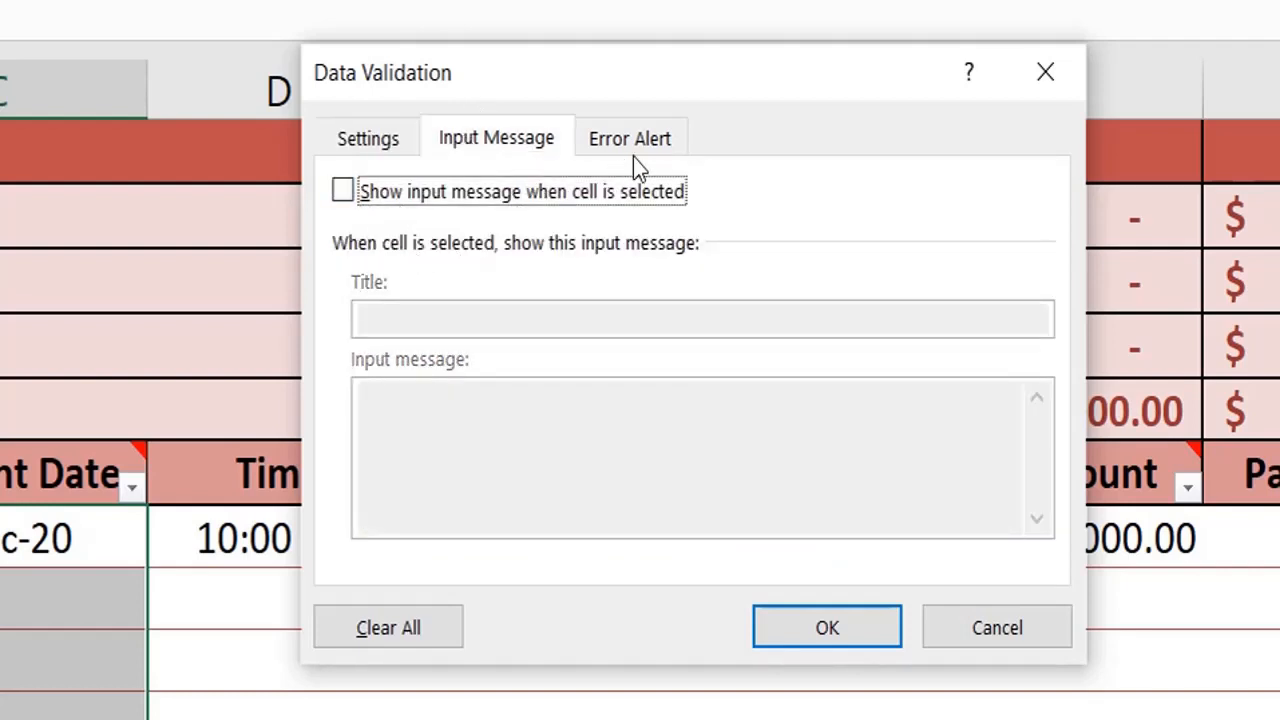
pyautogui.click(657, 137)
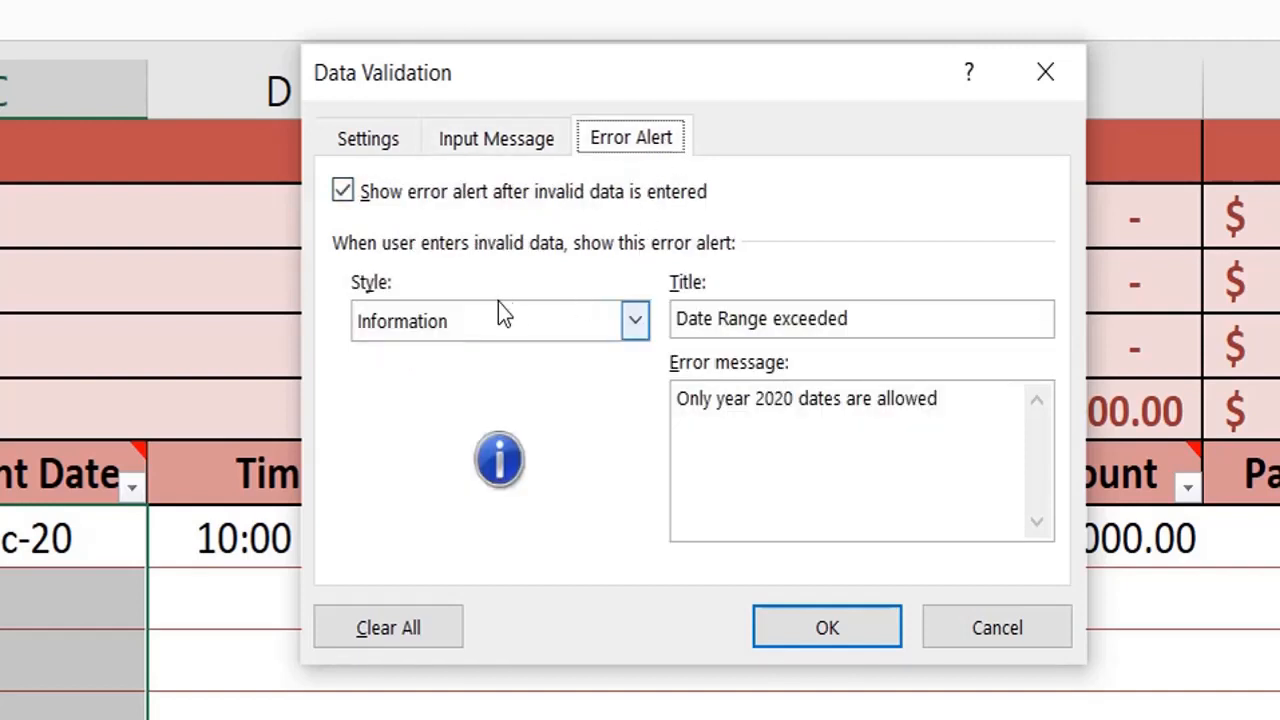
pyautogui.click(534, 332)
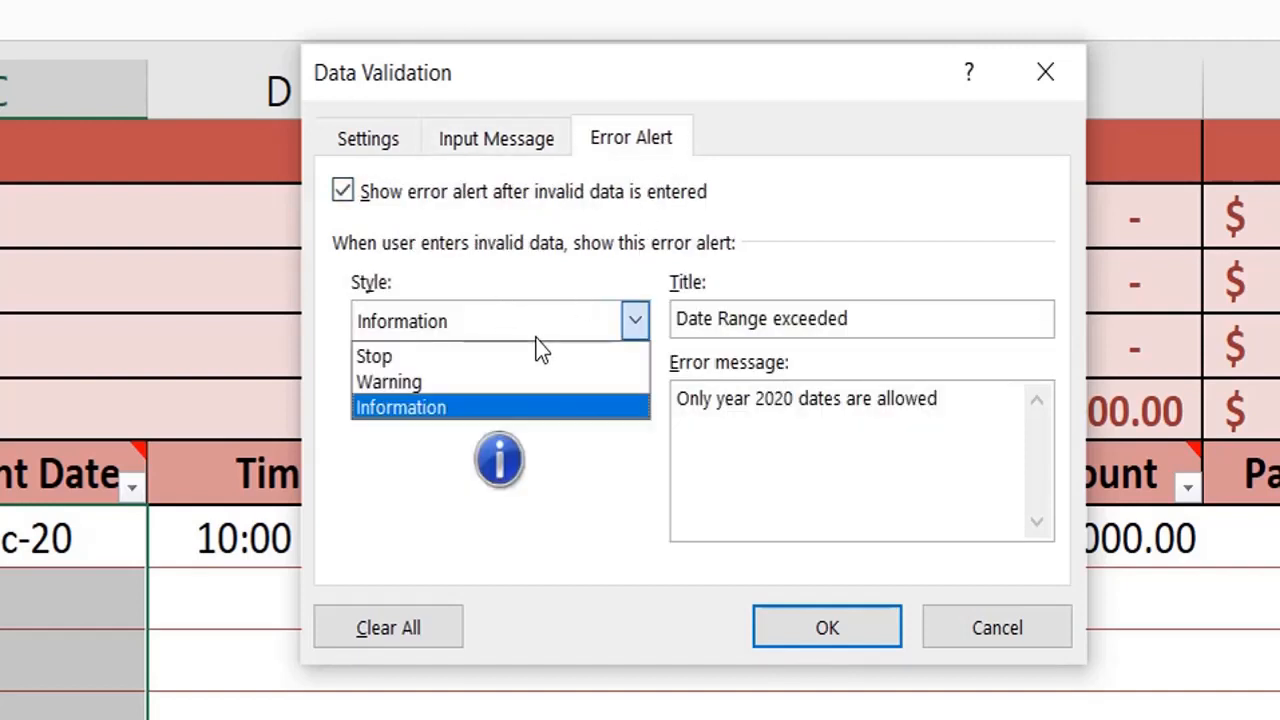
pyautogui.click(482, 414)
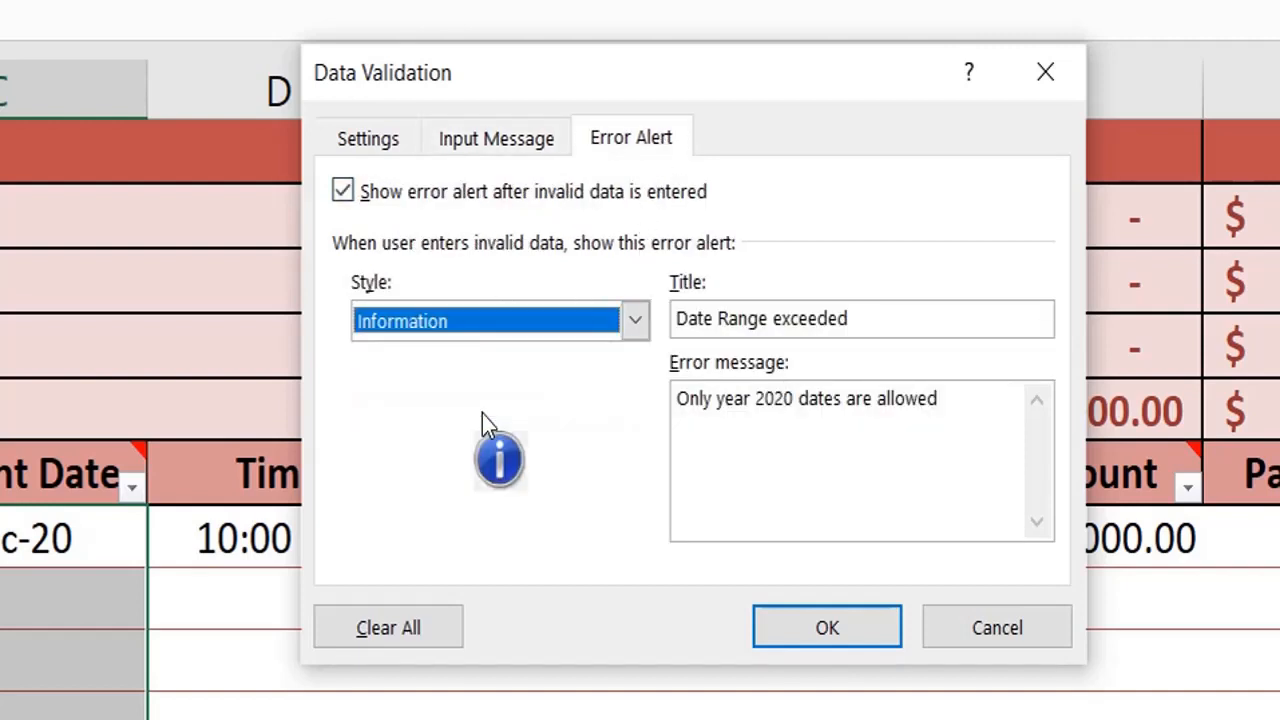
# - Apply the Payment Date validation with the alert title "Date Range exceeded" and message "Only year 2020 dates are allowed"
pyautogui.click(867, 318)
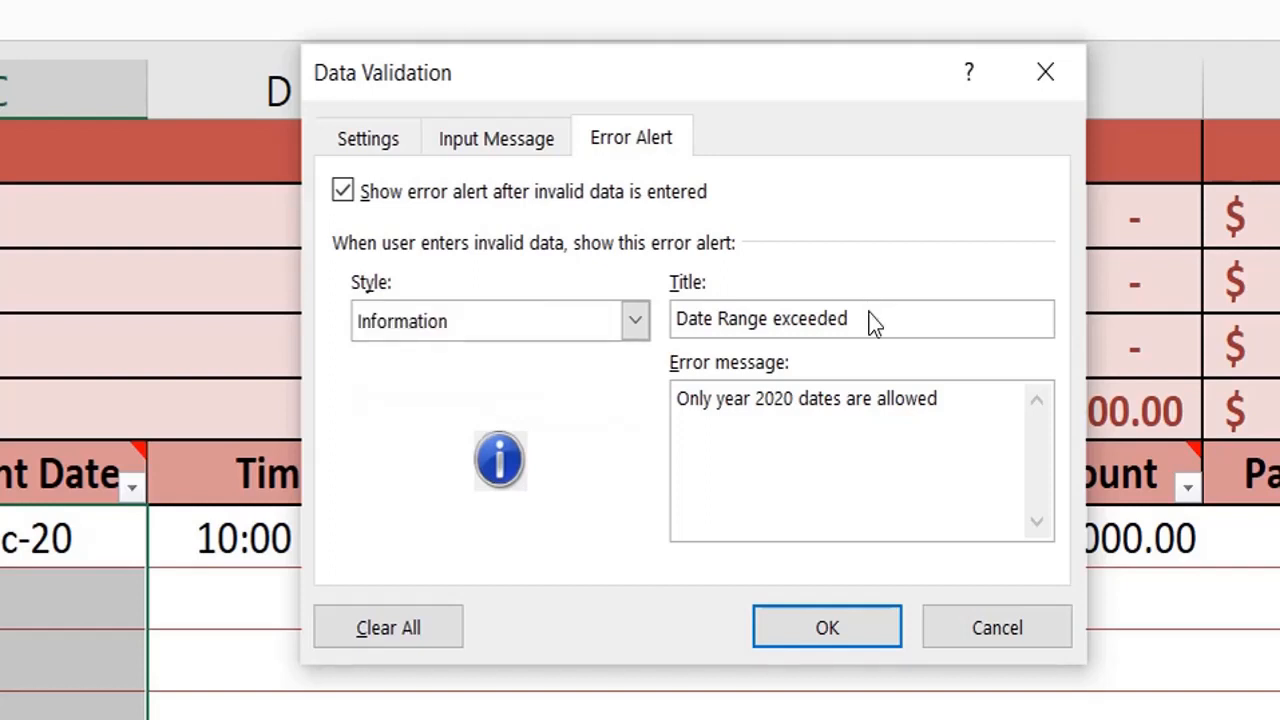
pyautogui.click(812, 416)
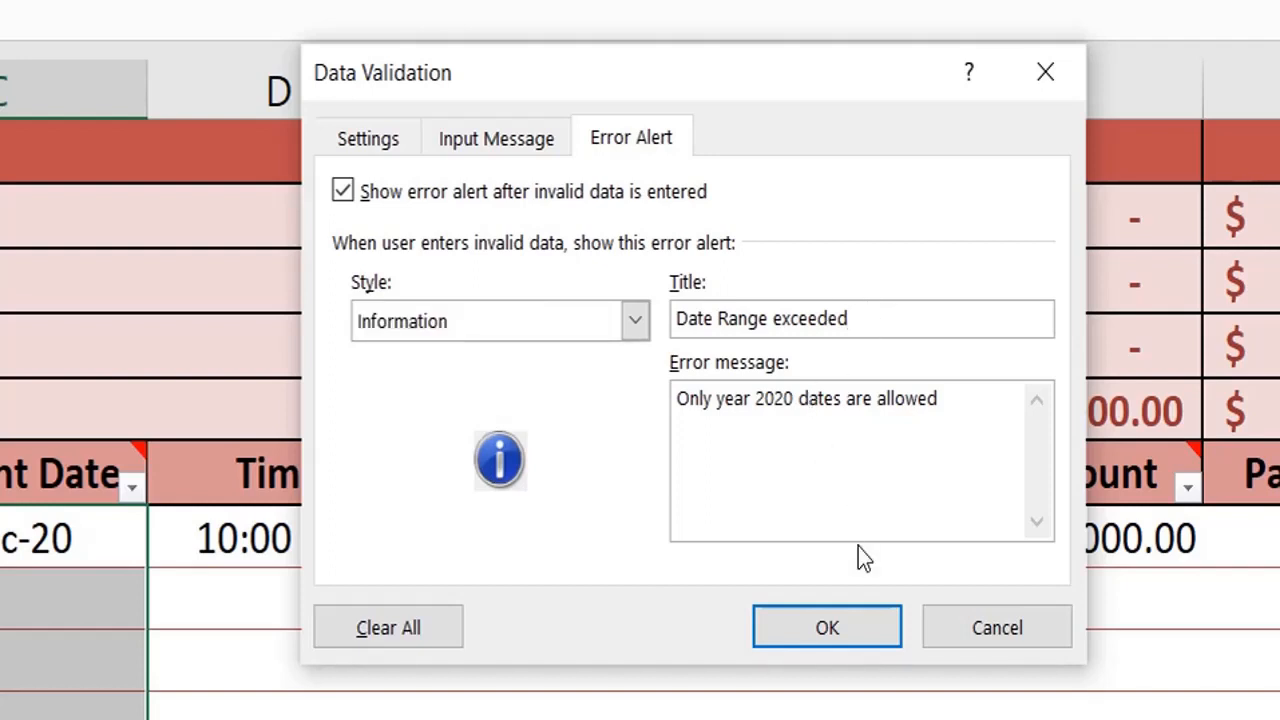
pyautogui.click(827, 630)
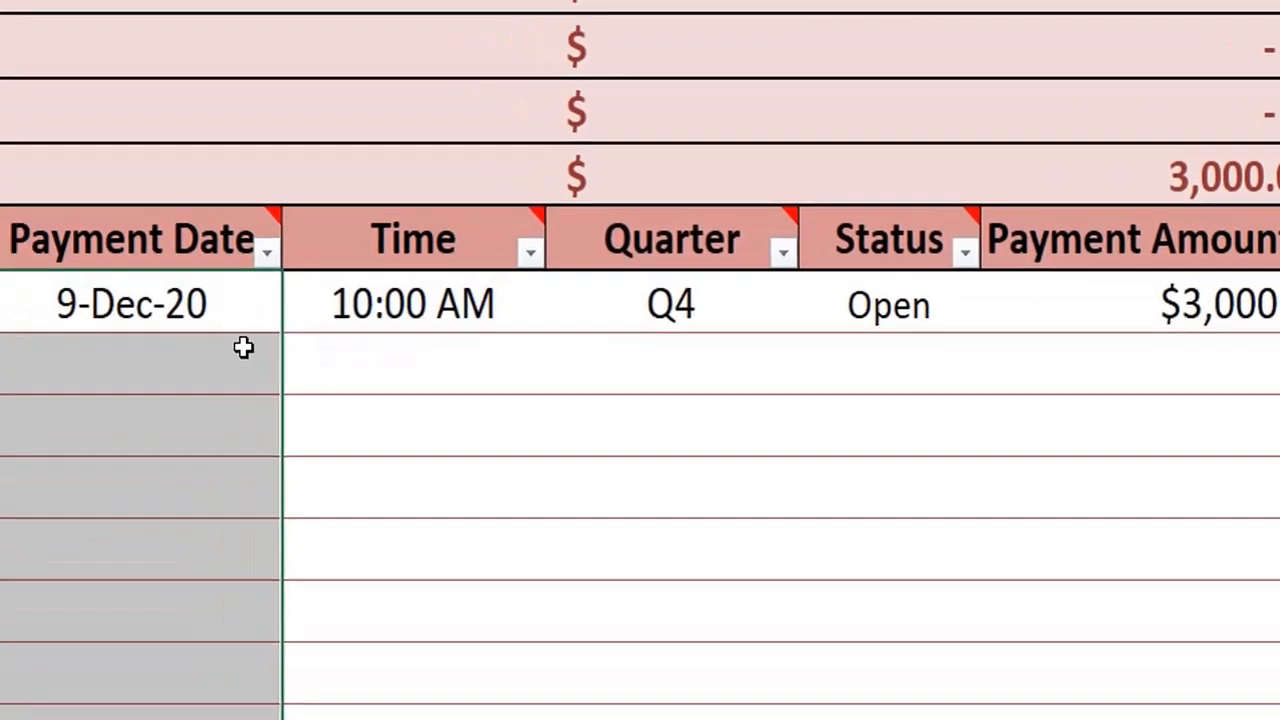
# - Enter 1-Jan-21 as the second payment date to test the rule, and accept the out-of-range value at the alert
pyautogui.click(243, 347)
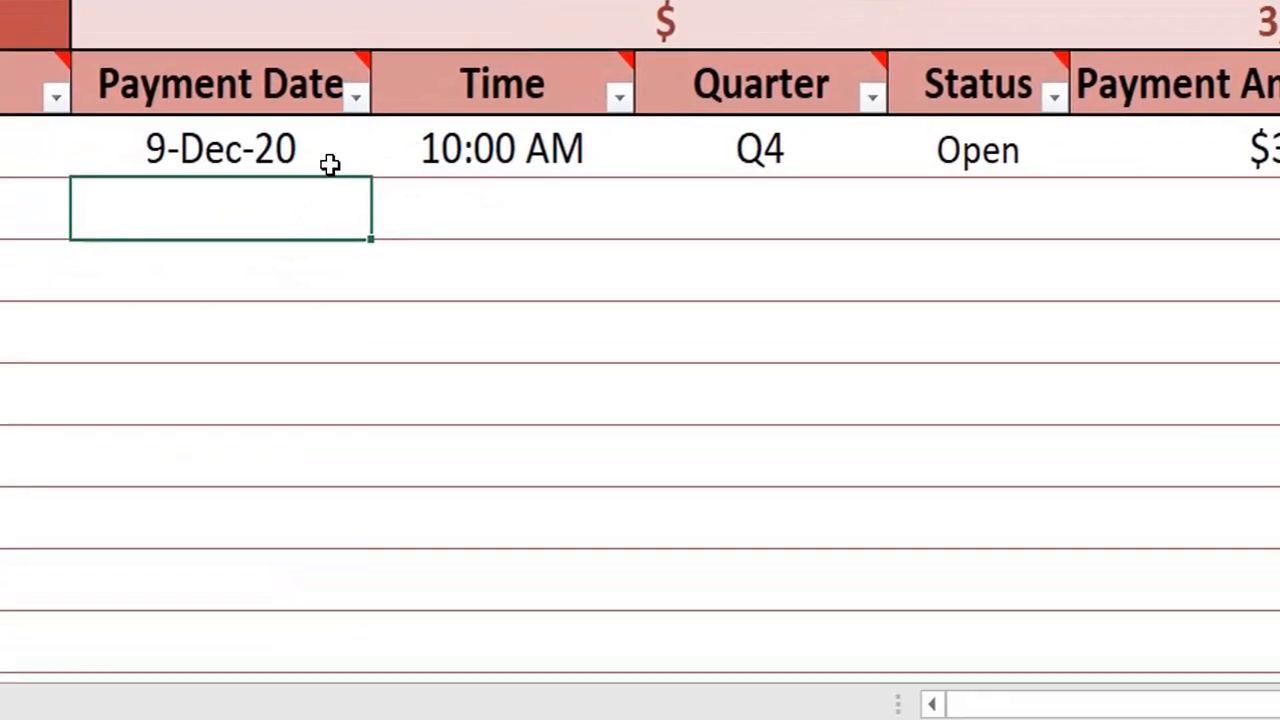
pyautogui.click(242, 318)
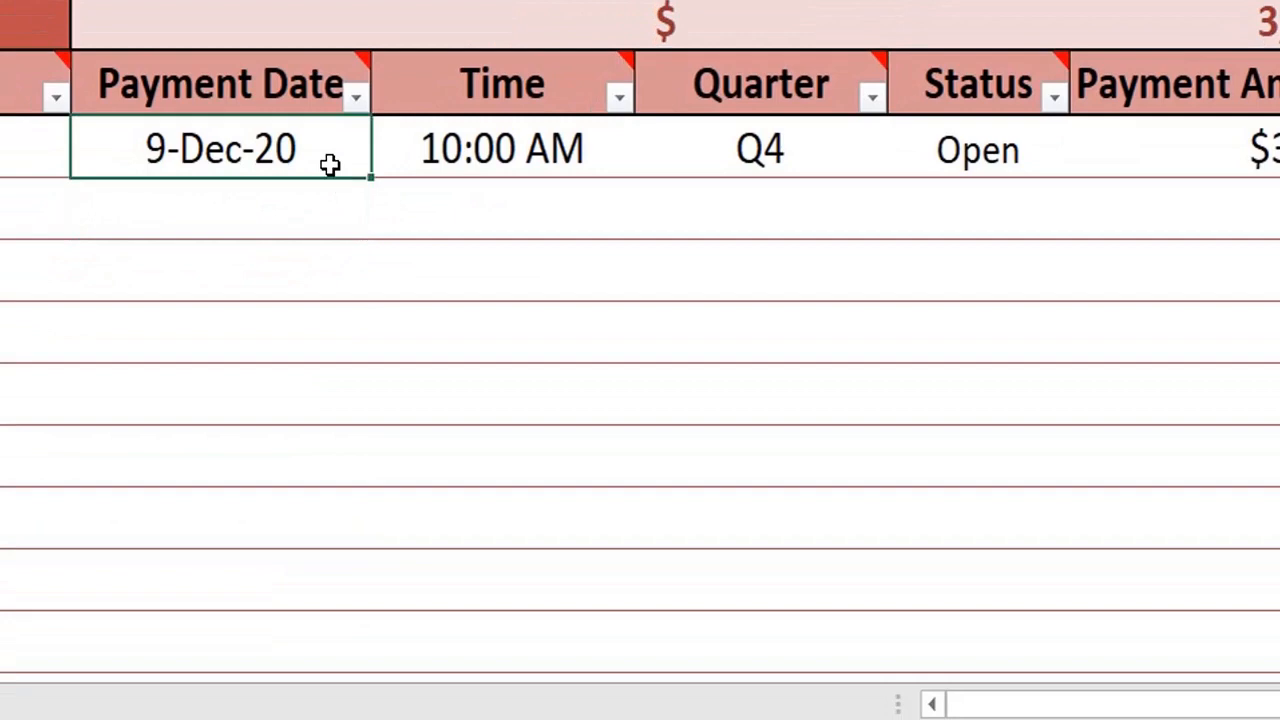
pyautogui.click(280, 230)
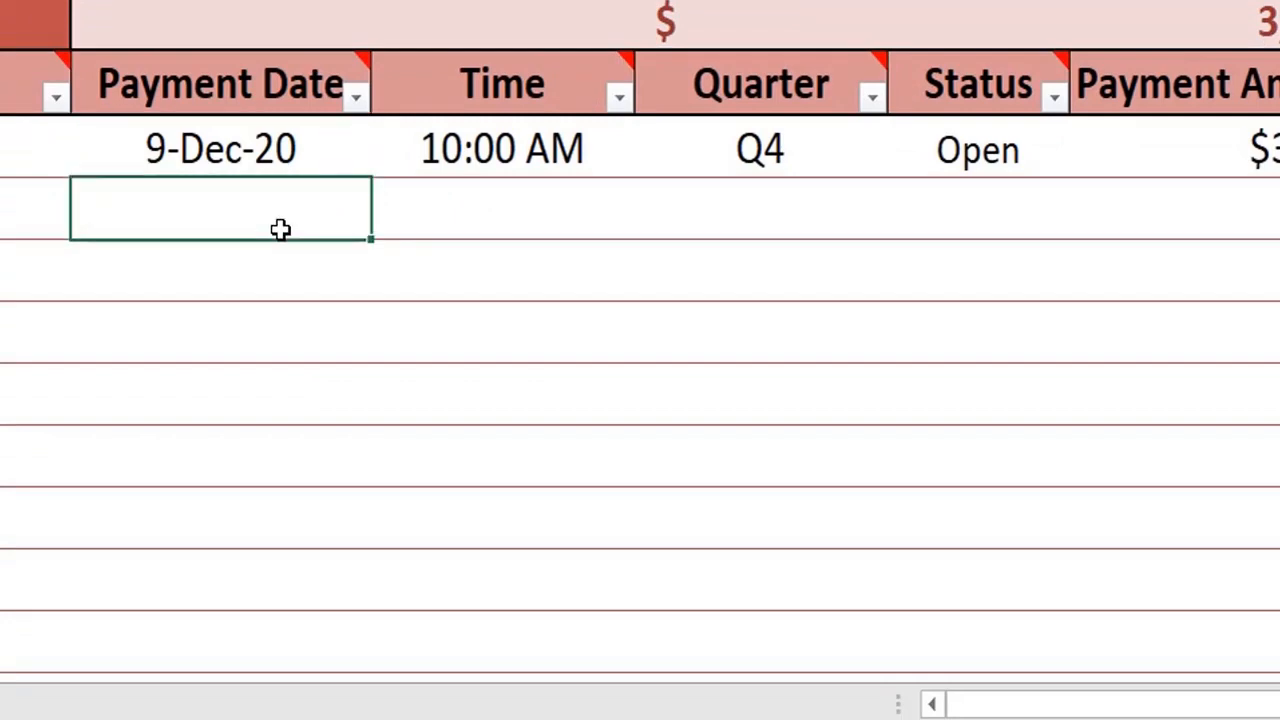
pyautogui.write('1-Jan')
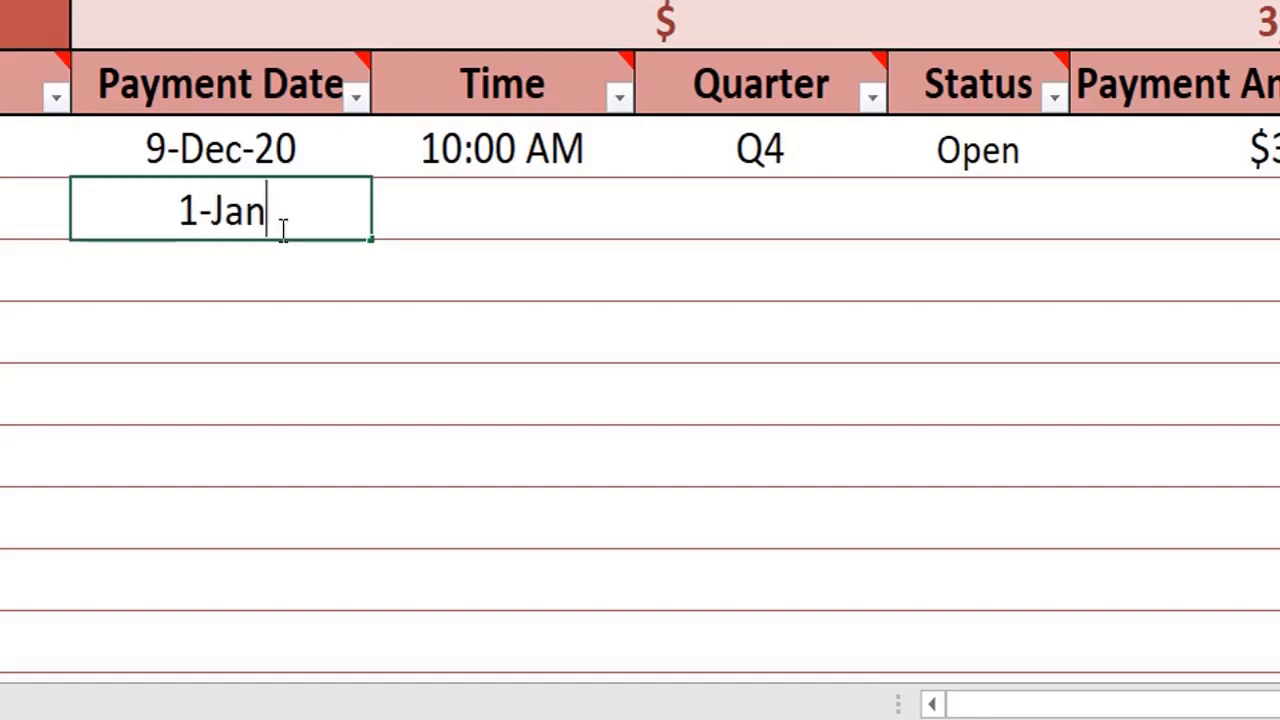
pyautogui.write('-21')
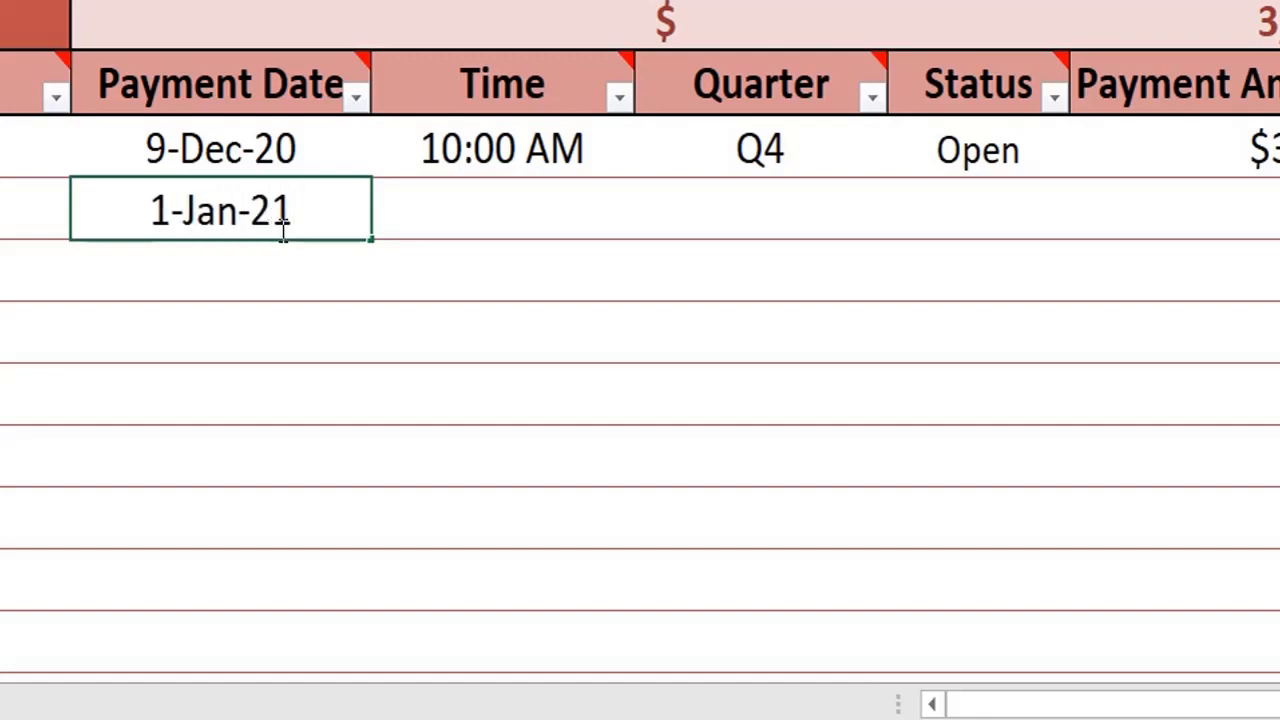
pyautogui.press('Return')
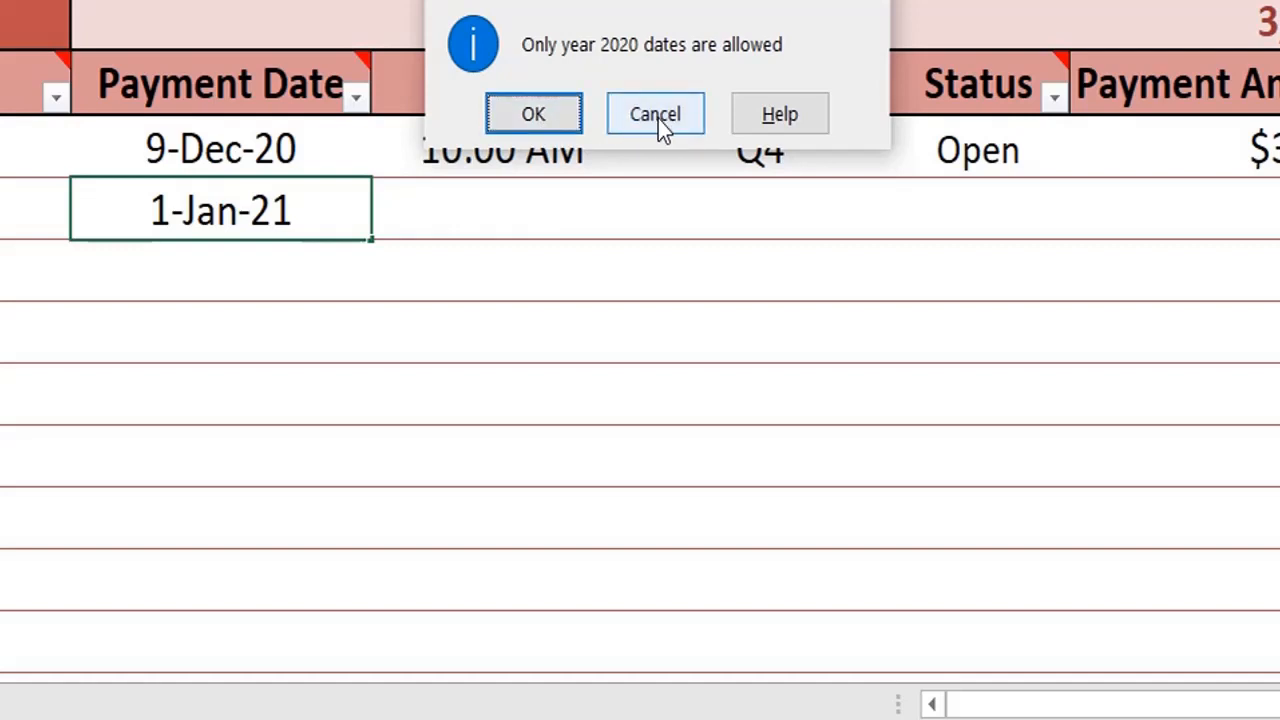
pyautogui.click(540, 118)
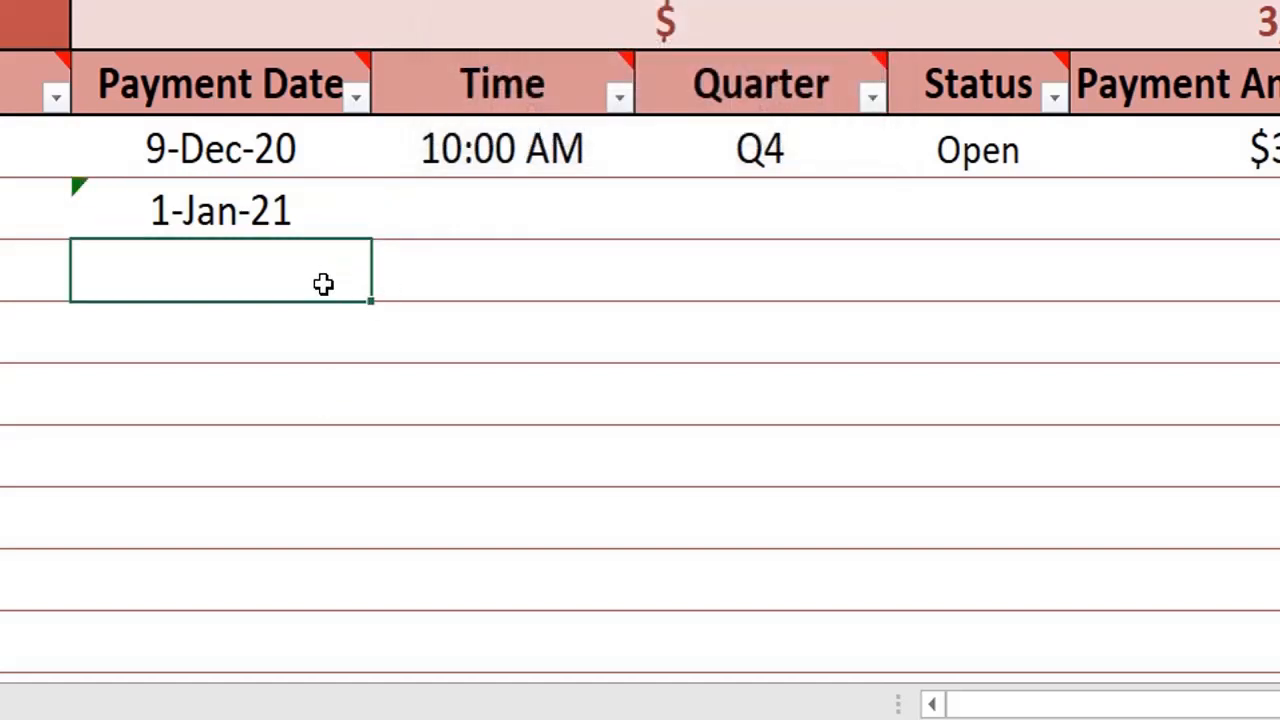
# - Enter 5-Jul-20 as the third payment date to test a date within the allowed range
pyautogui.write('5-Jul-20')
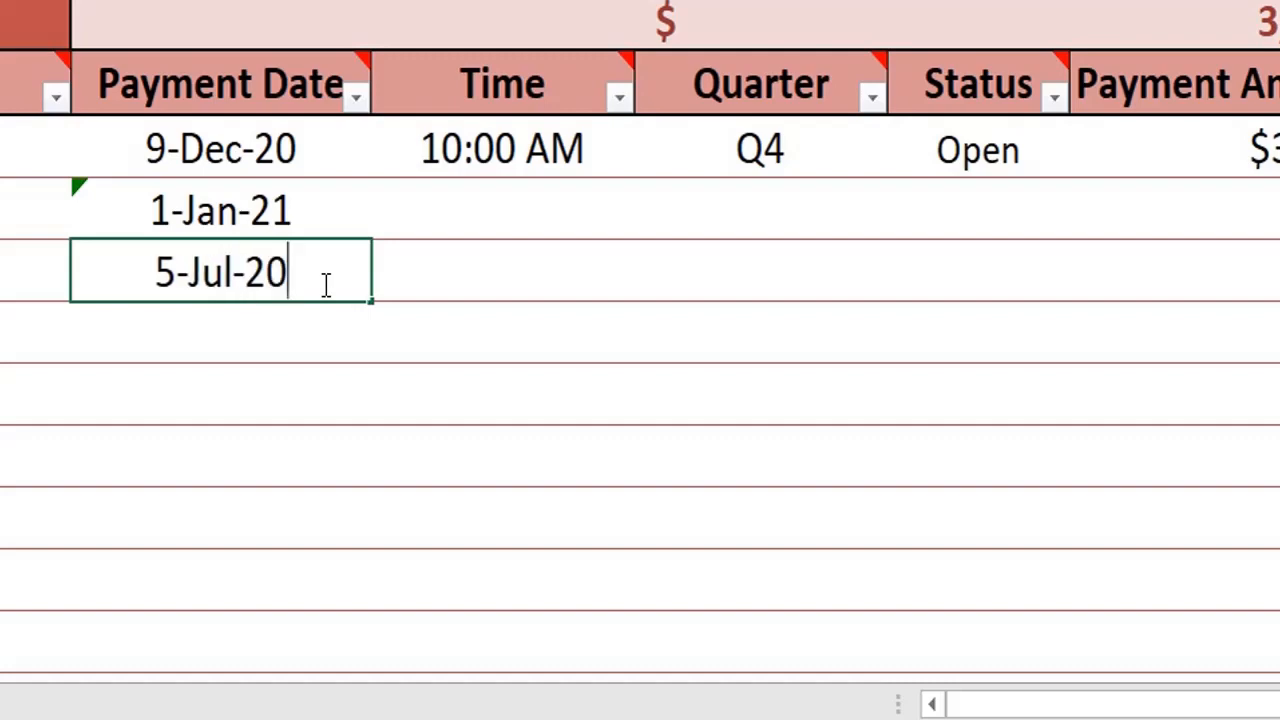
pyautogui.press('Return')
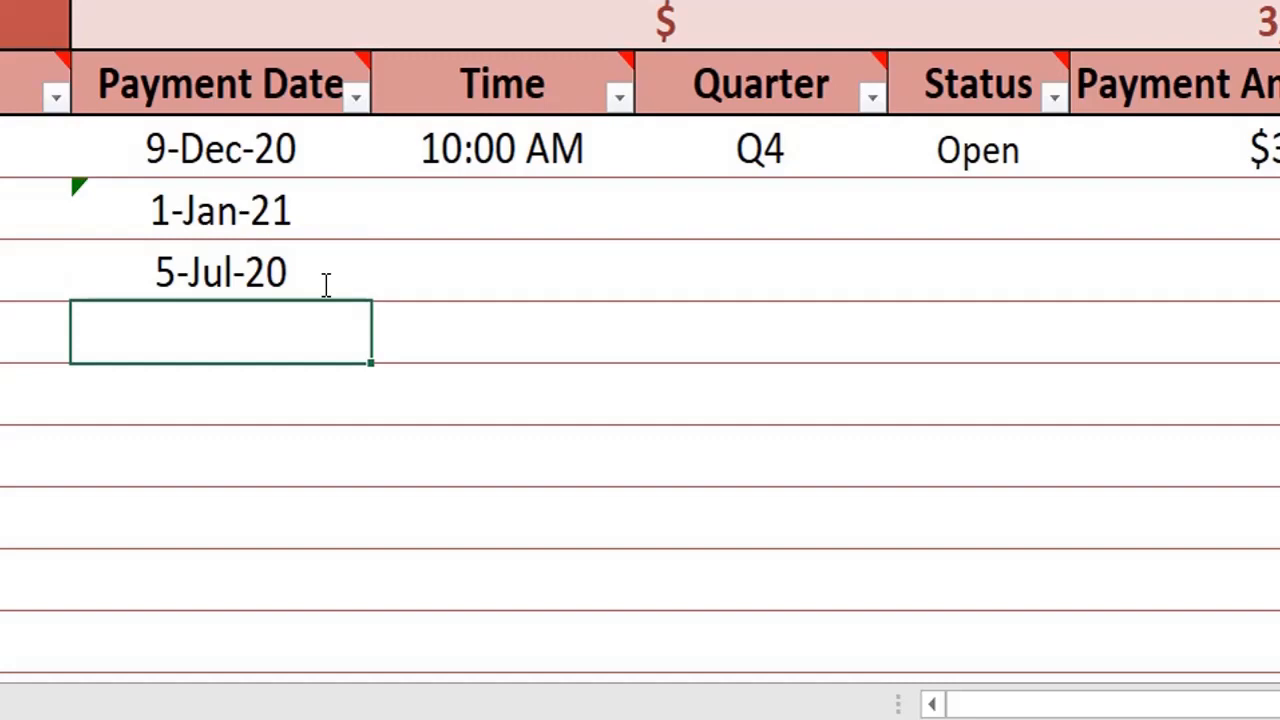
pyautogui.press('Up')
pyautogui.press('Up')
pyautogui.press('Down')
pyautogui.press('Down')
# - Try the out-of-range date 8-Nov-19 in the fourth Payment Date cell and cancel the entry at the alert
pyautogui.write('8-Nov-')
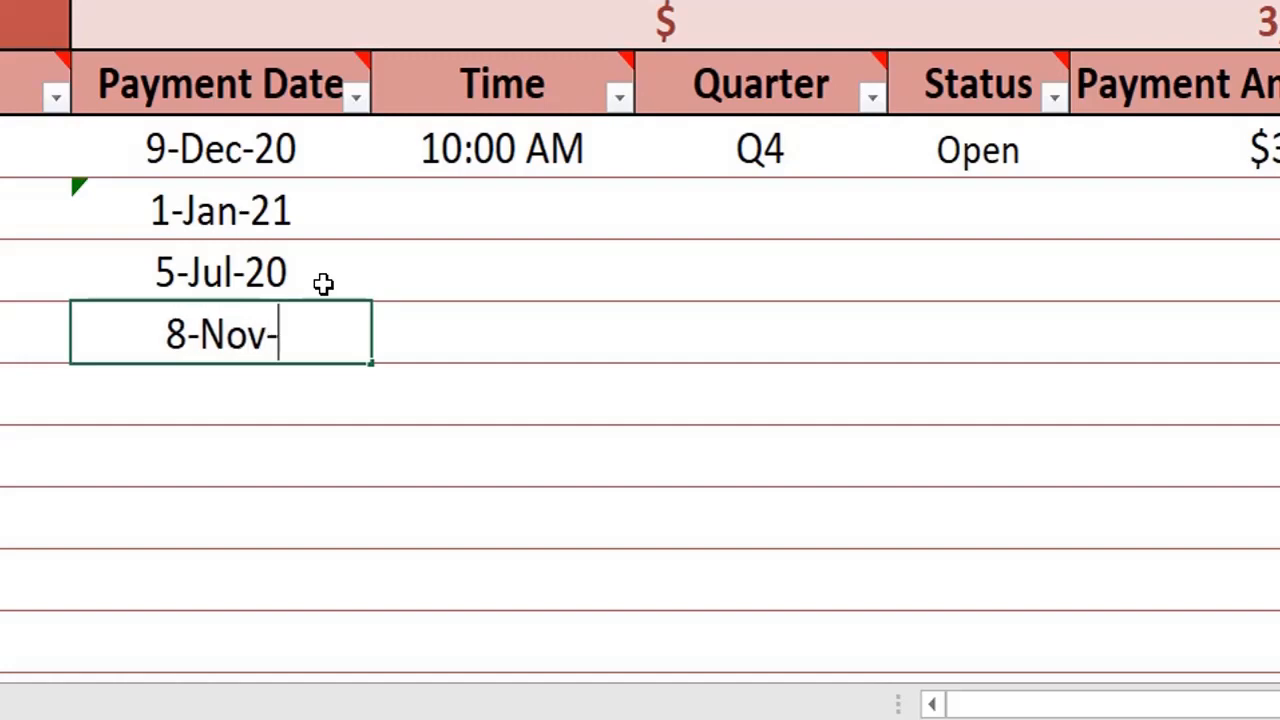
pyautogui.write('19')
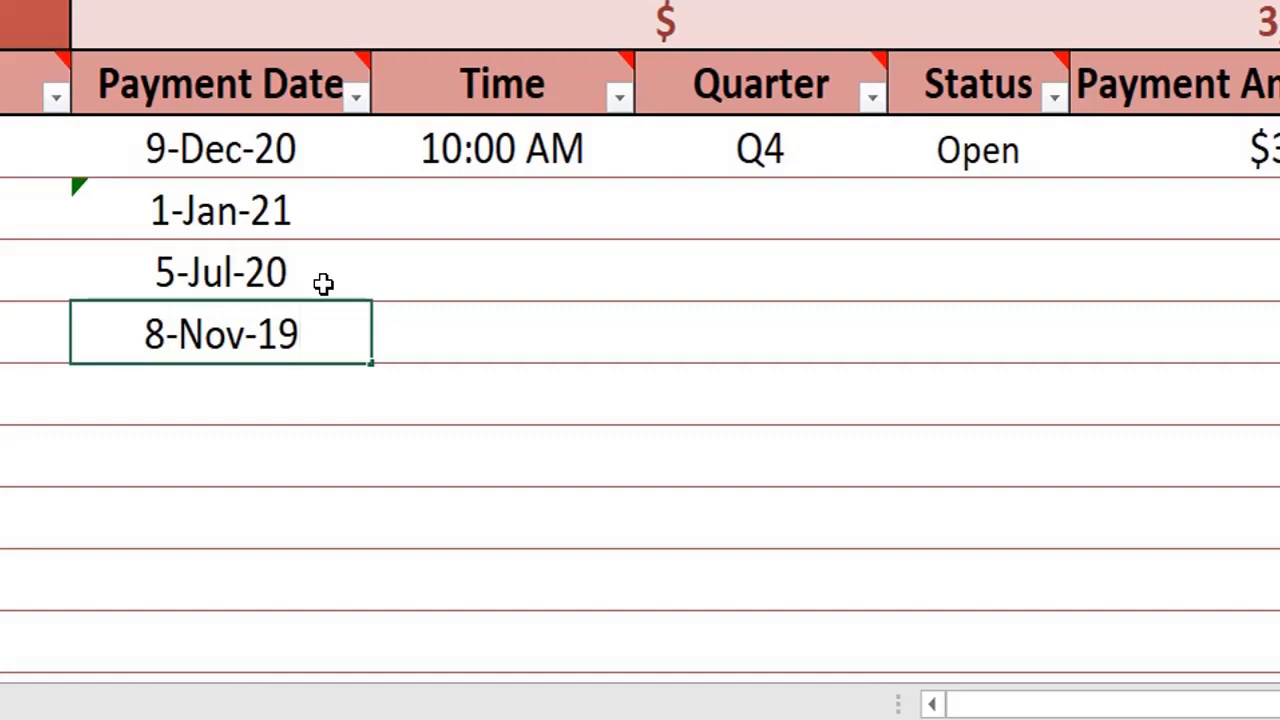
pyautogui.press('Return')
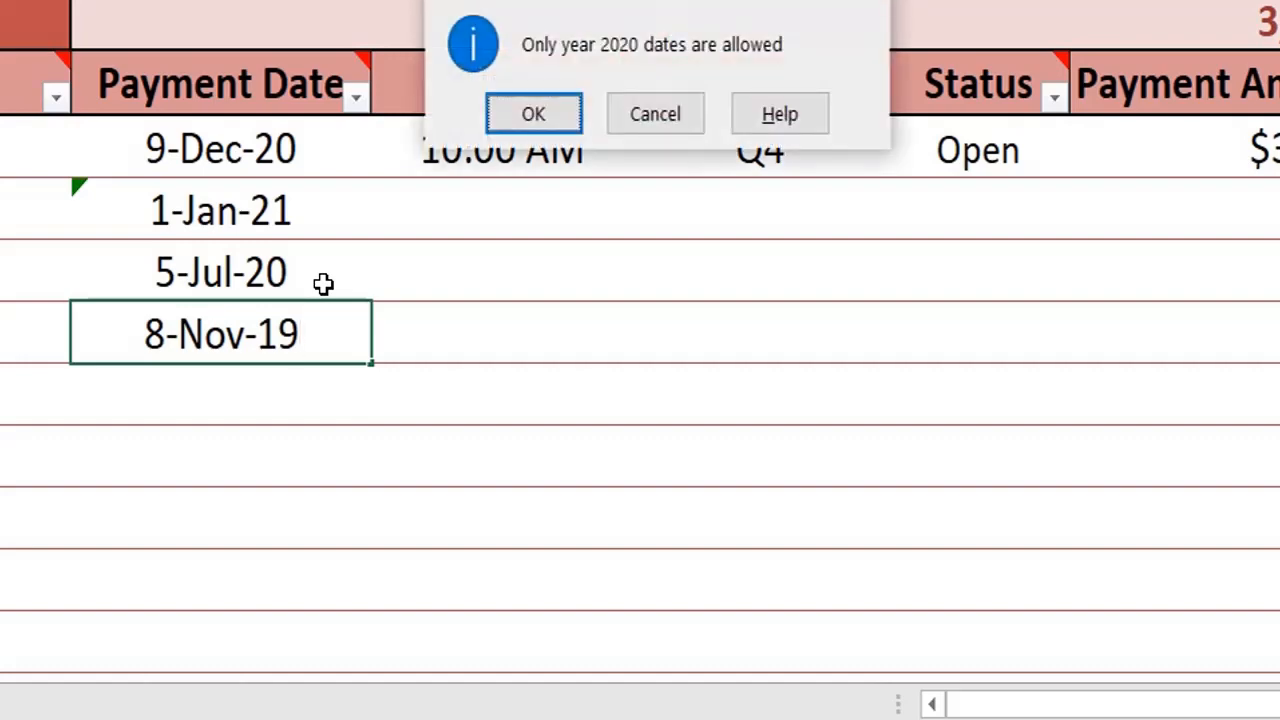
pyautogui.press('Tab')
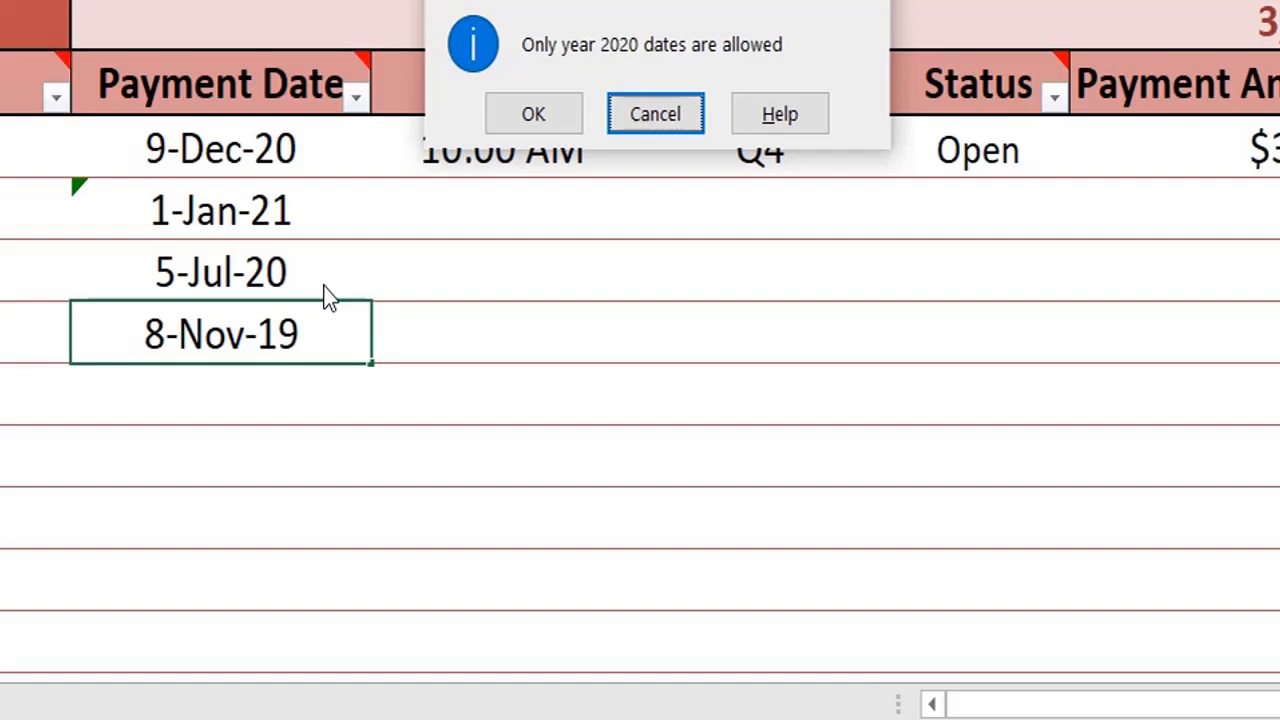
pyautogui.press('Return')
# - Select Time cells D9:D17 and open their data validation, extending it to the cells that lack validation settings
pyautogui.press('Right')
pyautogui.press('Up')
pyautogui.press('Up')
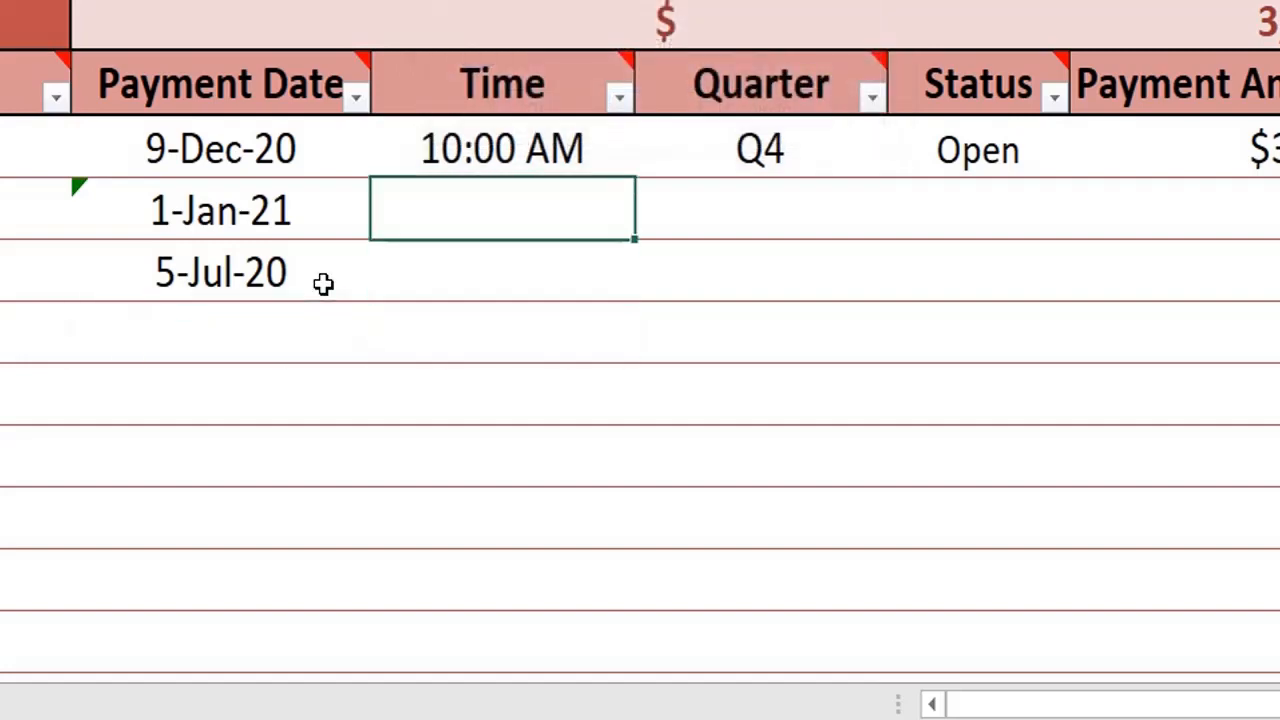
pyautogui.press('Up')
pyautogui.hotkey('shift', 'Down')
pyautogui.hotkey('shift', 'Down')
pyautogui.hotkey('shift', 'Down')
pyautogui.hotkey('shift', 'Down')
pyautogui.hotkey('shift', 'Down')
pyautogui.hotkey('shift', 'Down')
pyautogui.hotkey('shift', 'Down')
pyautogui.hotkey('shift', 'Down')
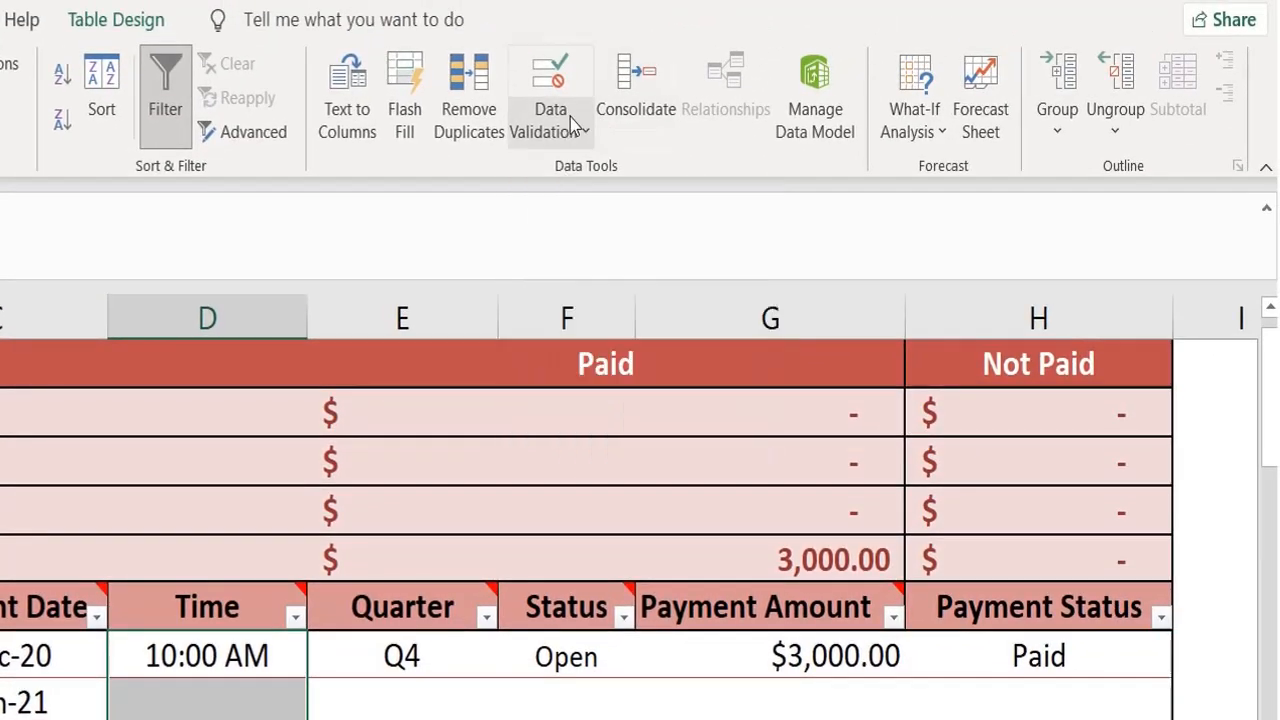
pyautogui.click(587, 129)
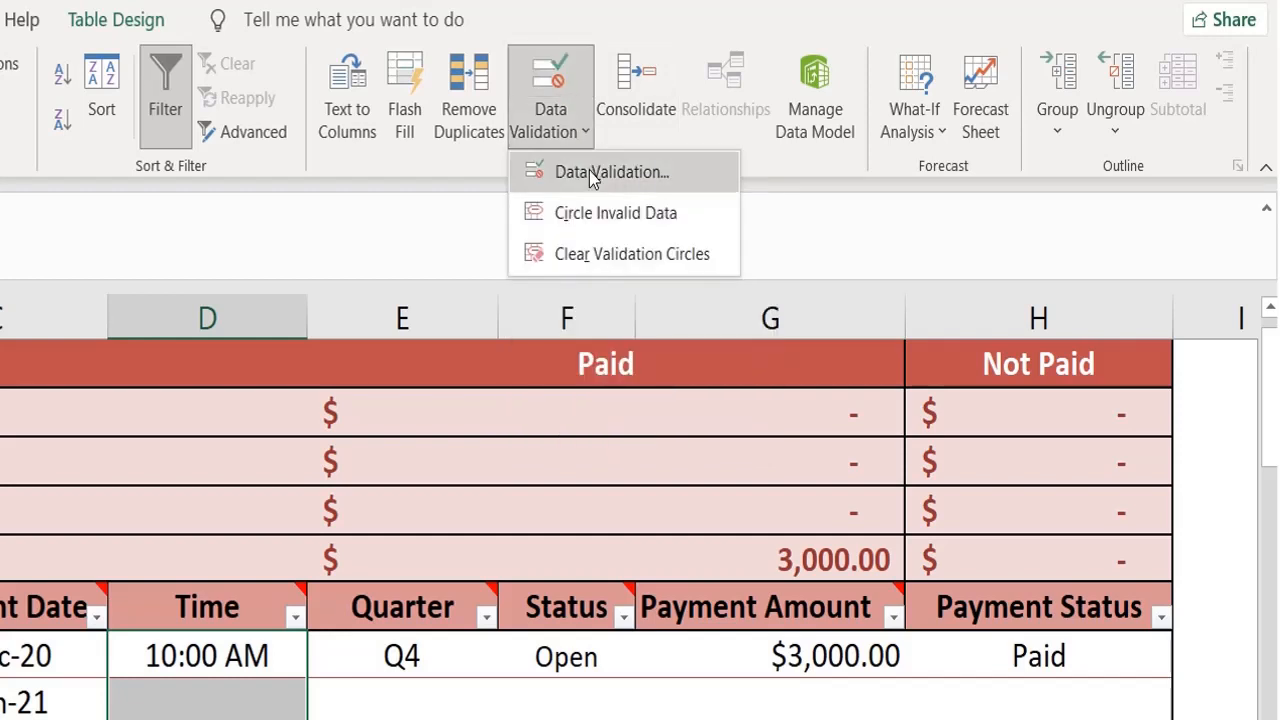
pyautogui.click(590, 171)
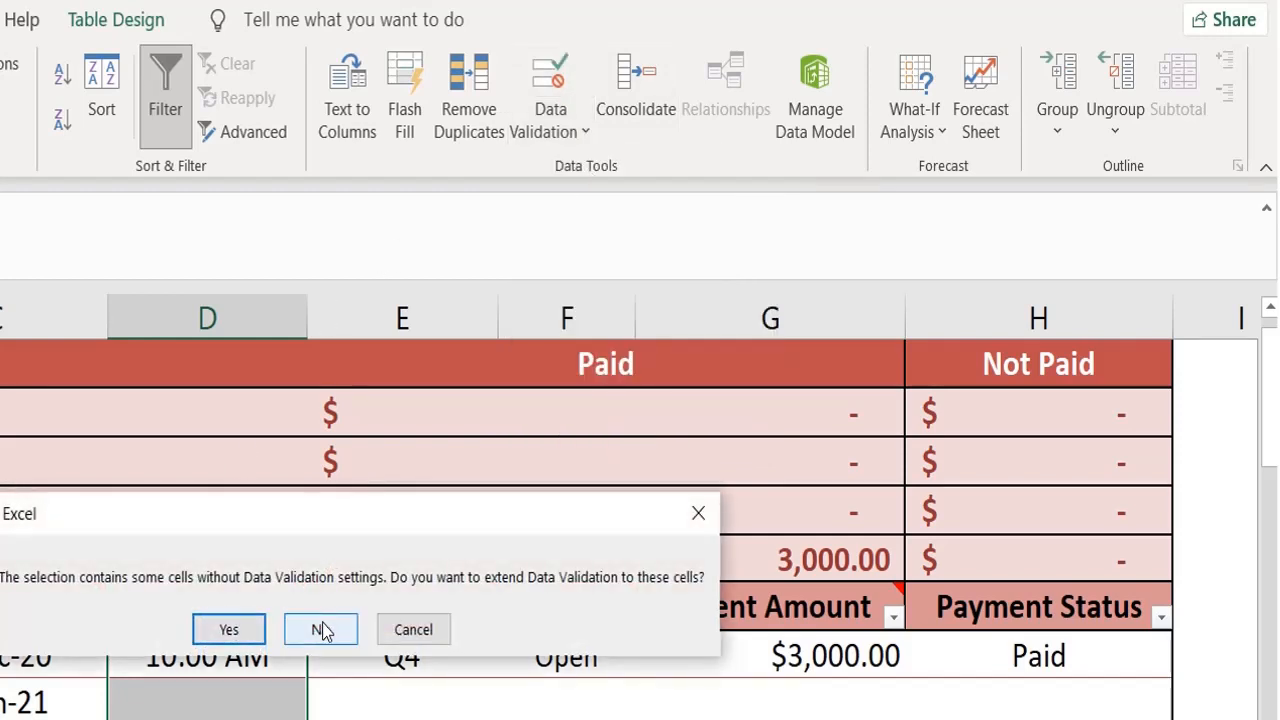
pyautogui.click(250, 630)
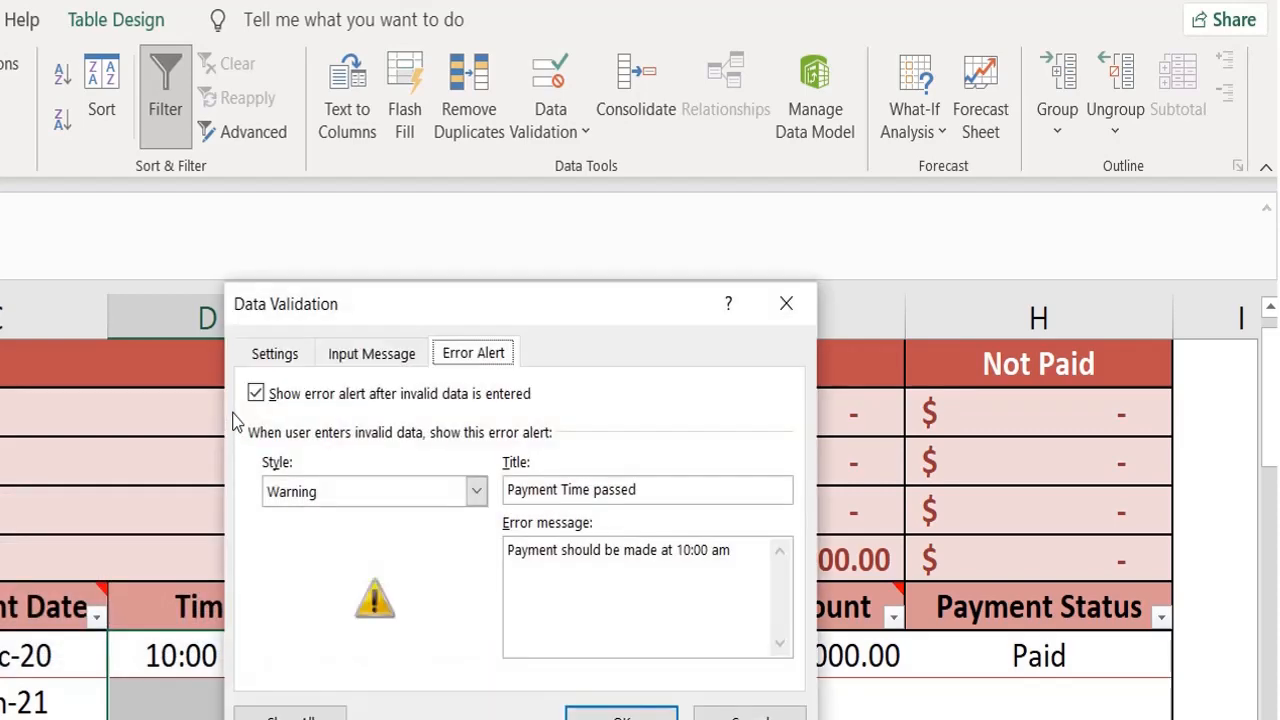
# - Set the Time validation criteria to allow only a Time equal to 10:00:00 AM
pyautogui.click(275, 354)
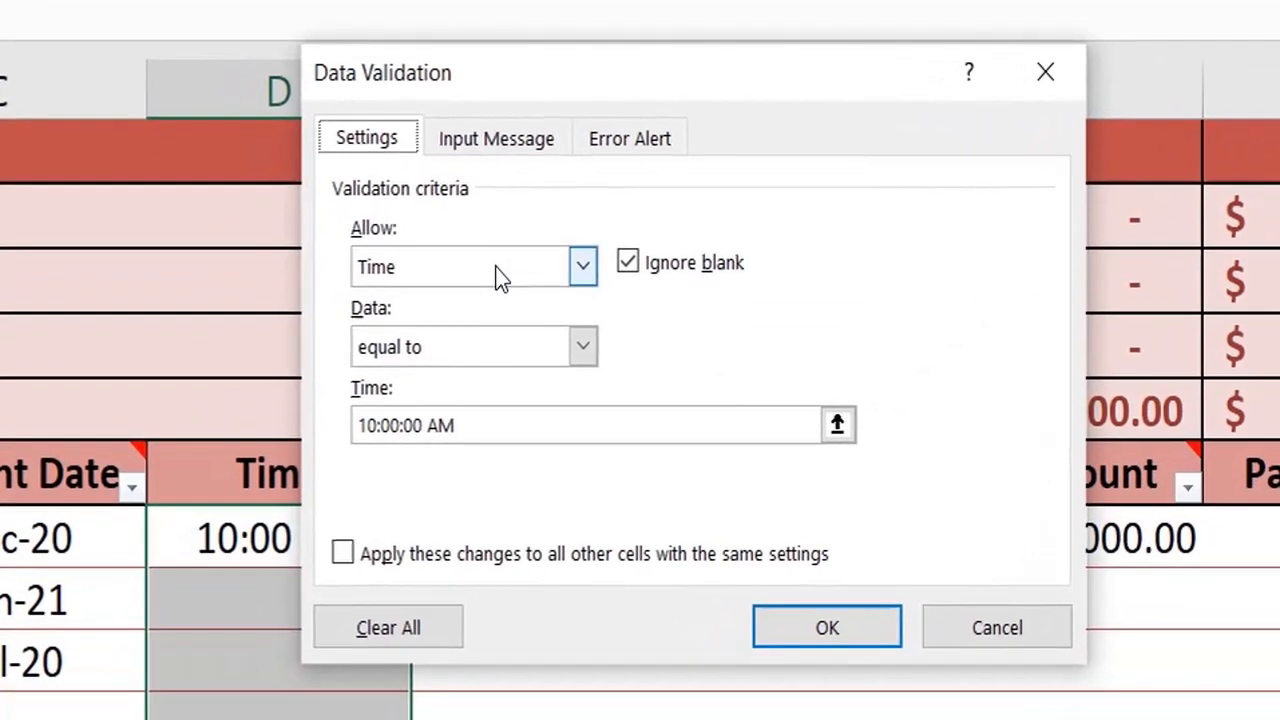
pyautogui.click(375, 458)
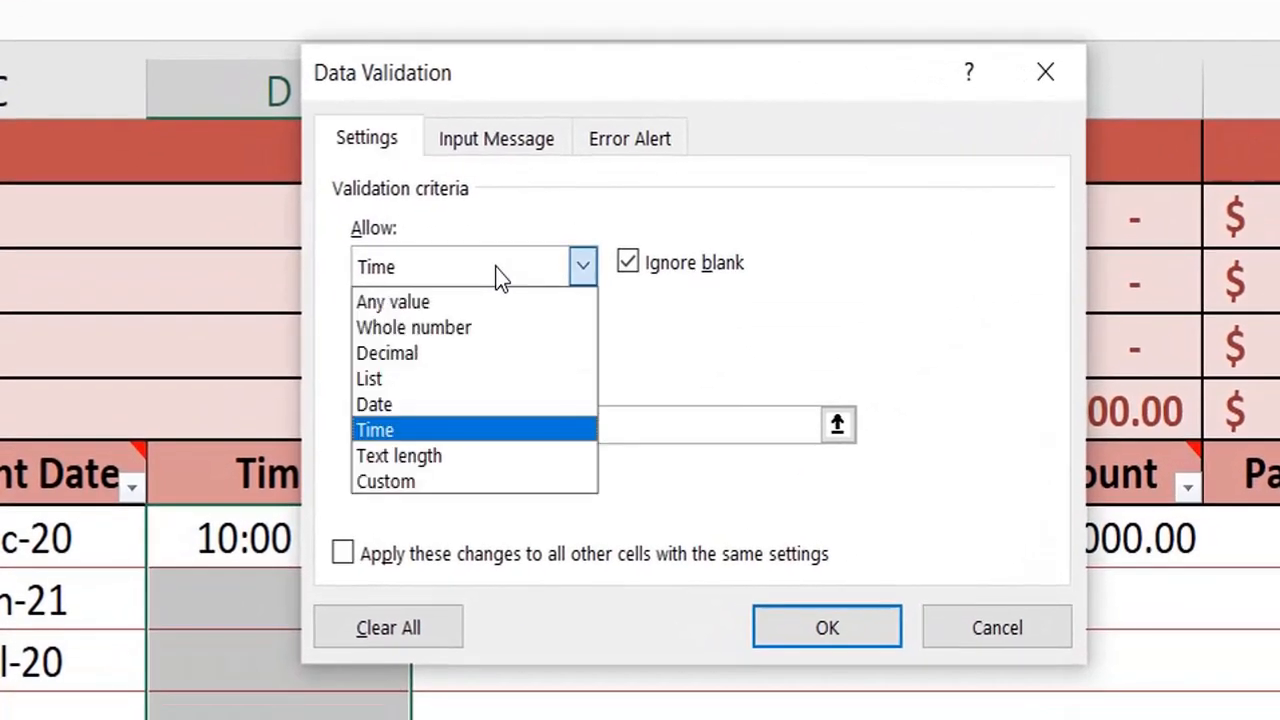
pyautogui.click(447, 430)
pyautogui.click(534, 347)
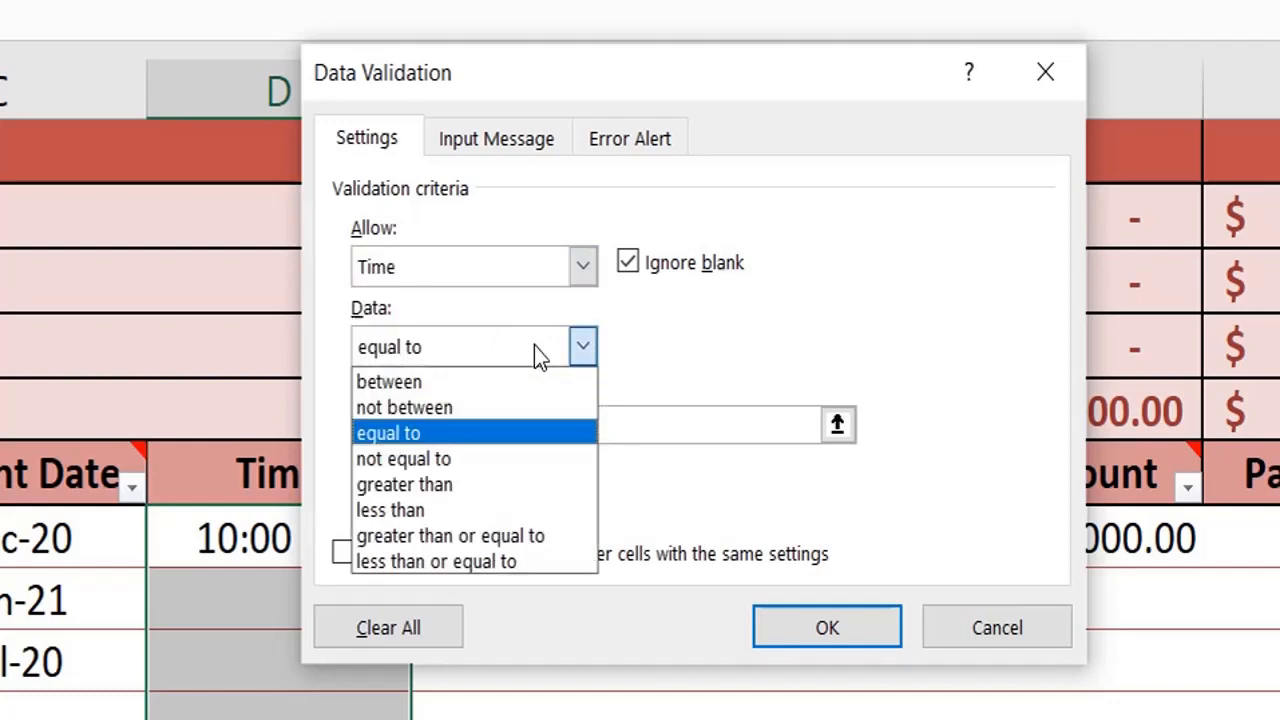
pyautogui.click(553, 264)
pyautogui.click(582, 266)
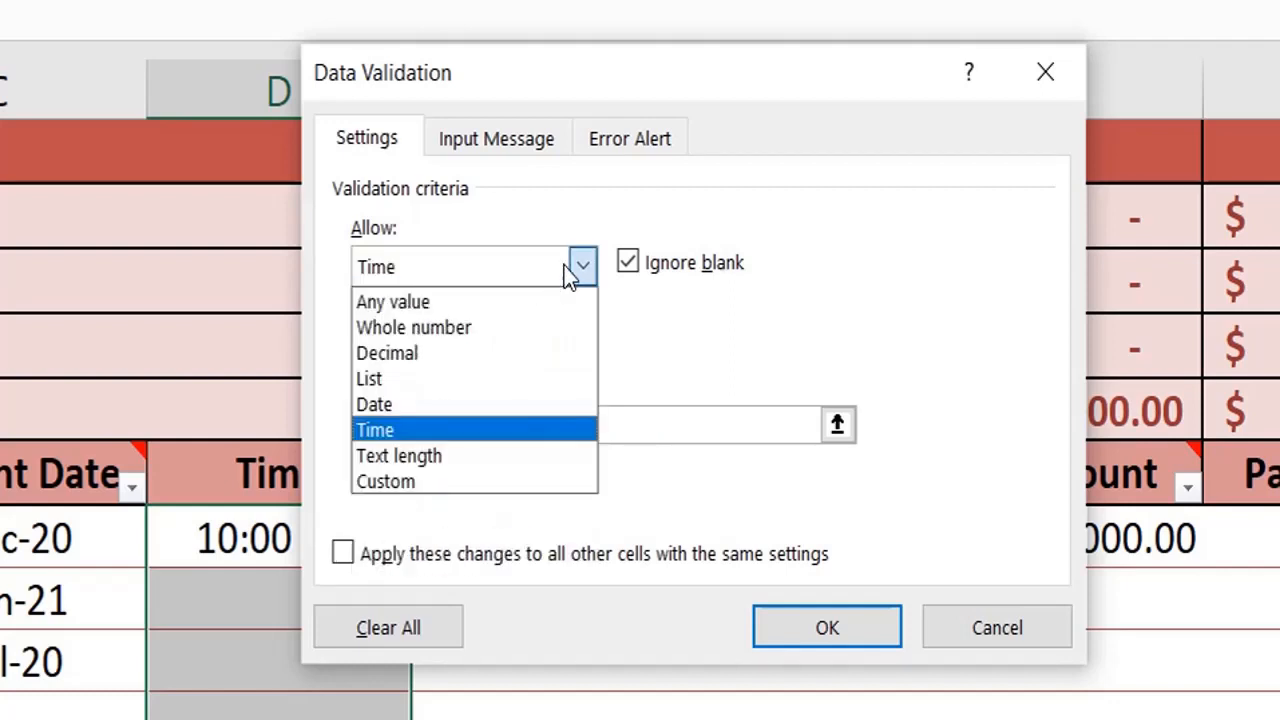
pyautogui.click(498, 427)
pyautogui.click(580, 346)
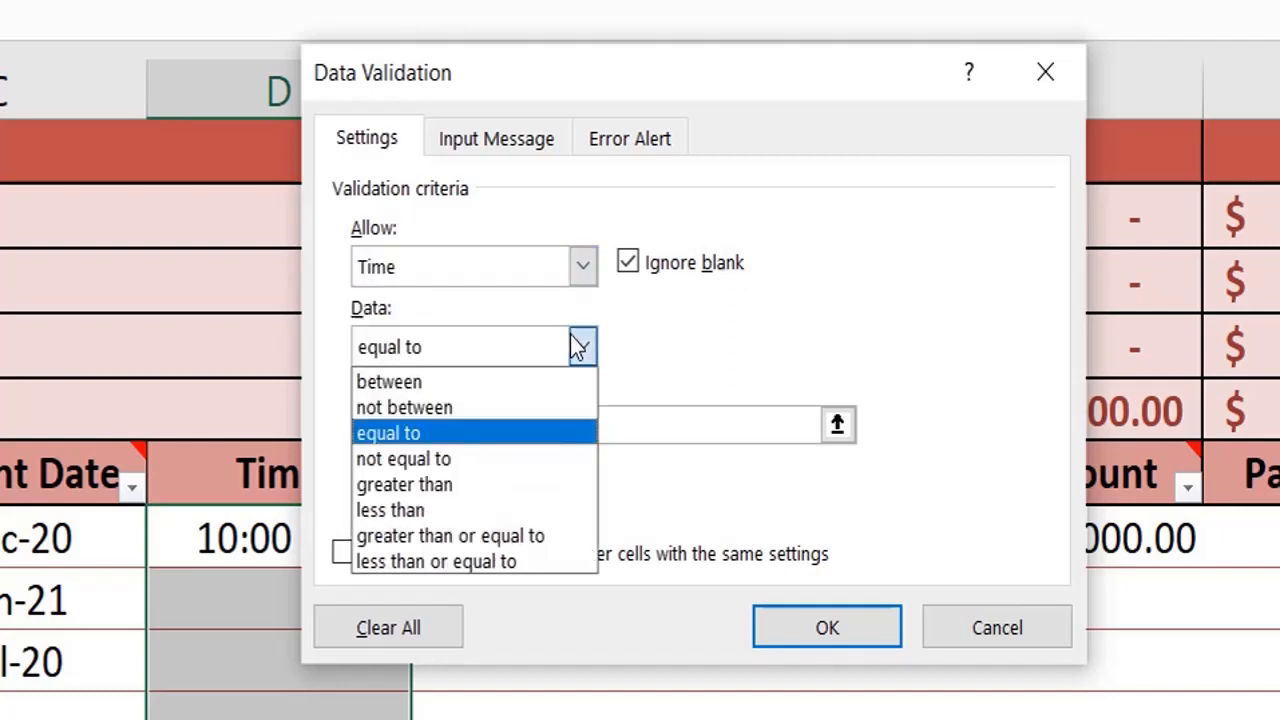
pyautogui.click(461, 436)
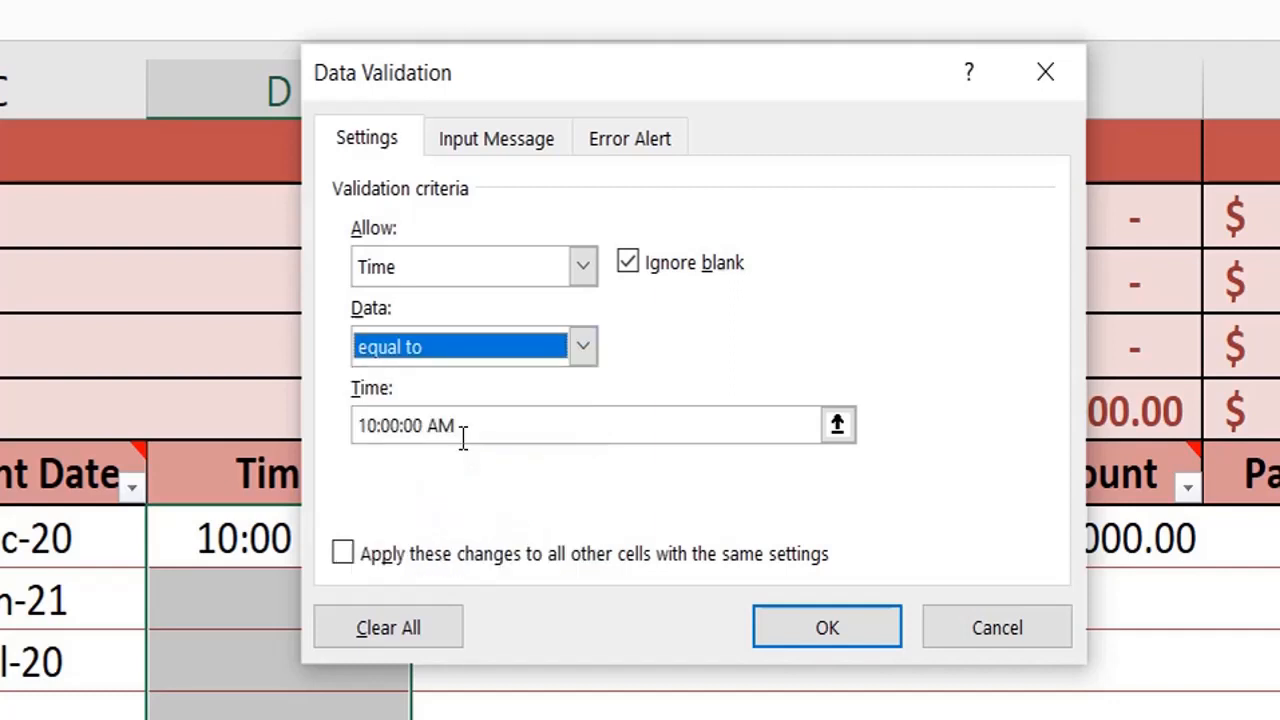
pyautogui.click(480, 437)
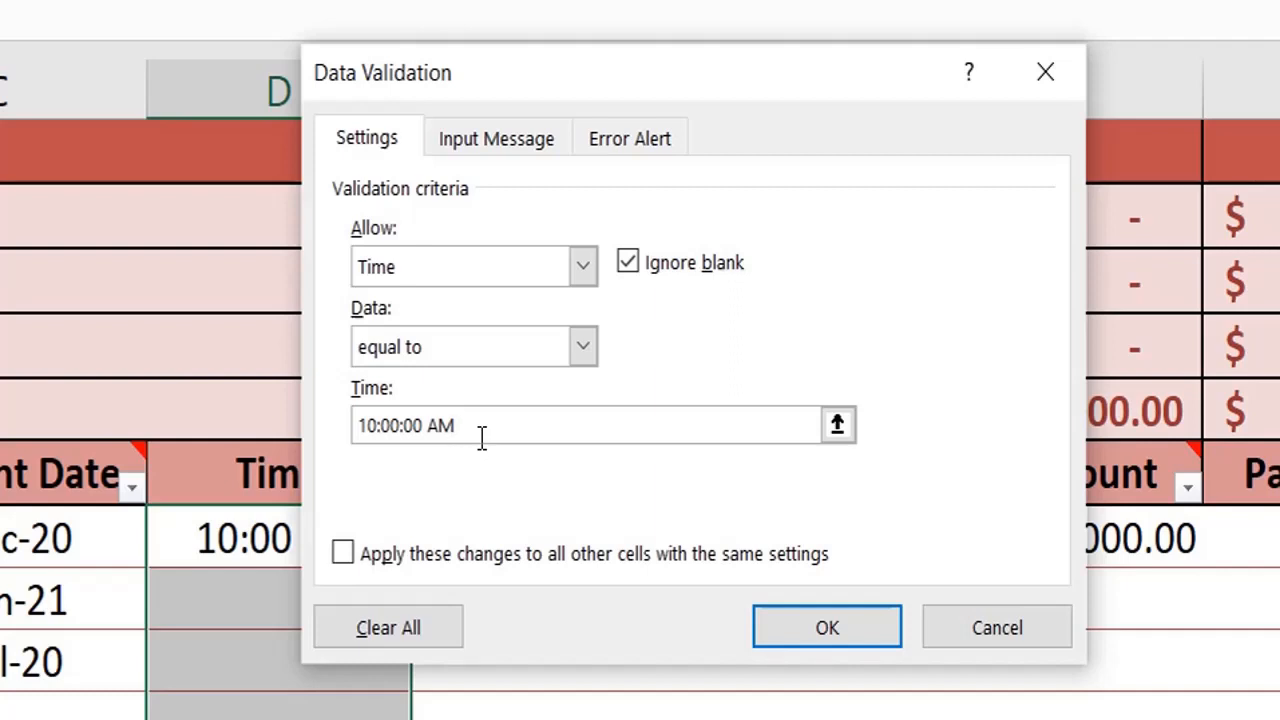
# - Disable the Time cells' input message and apply a Warning alert titled "Payment Time passed" with the message "Payment should be made at 10:00 am"
pyautogui.click(517, 145)
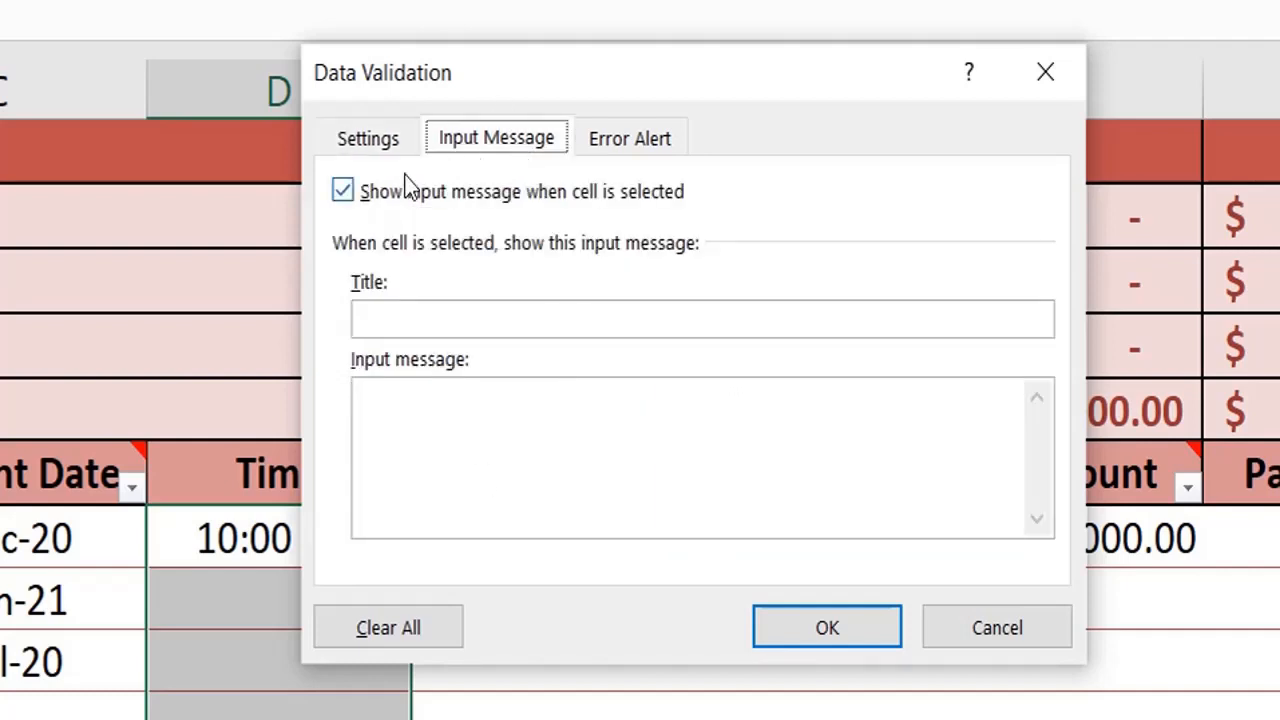
pyautogui.click(343, 191)
pyautogui.click(610, 146)
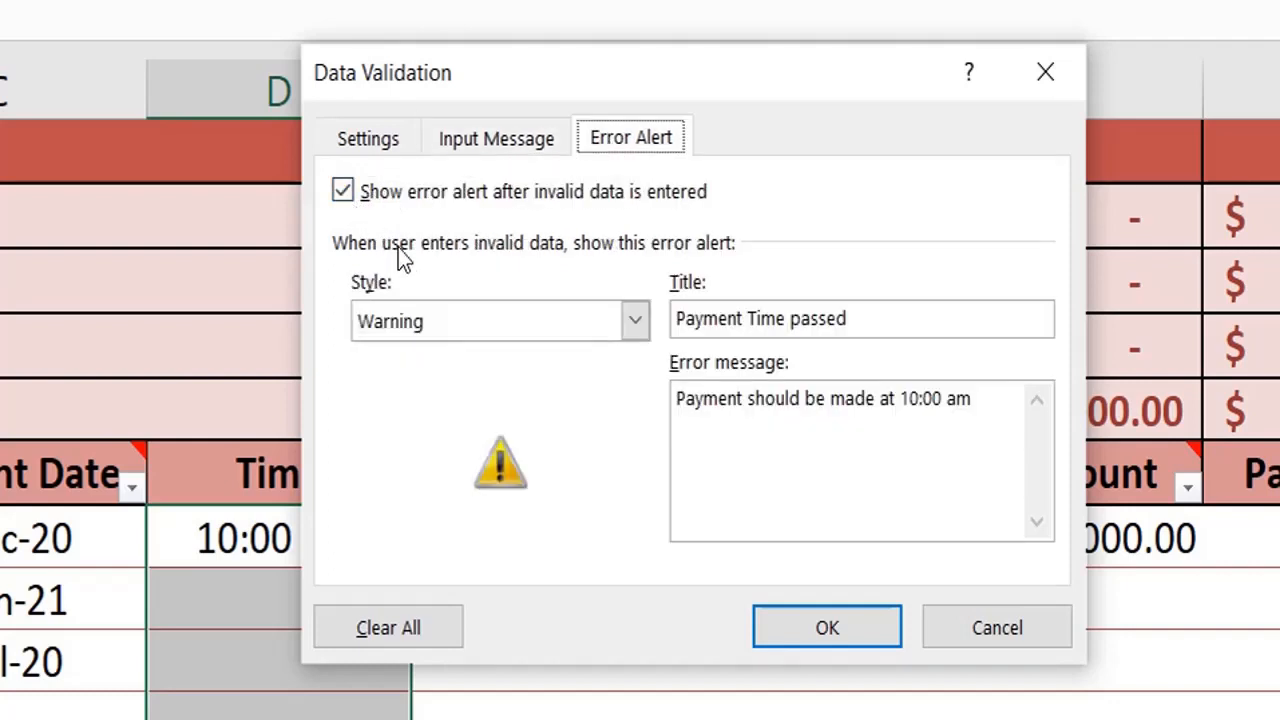
pyautogui.click(504, 320)
pyautogui.click(504, 320)
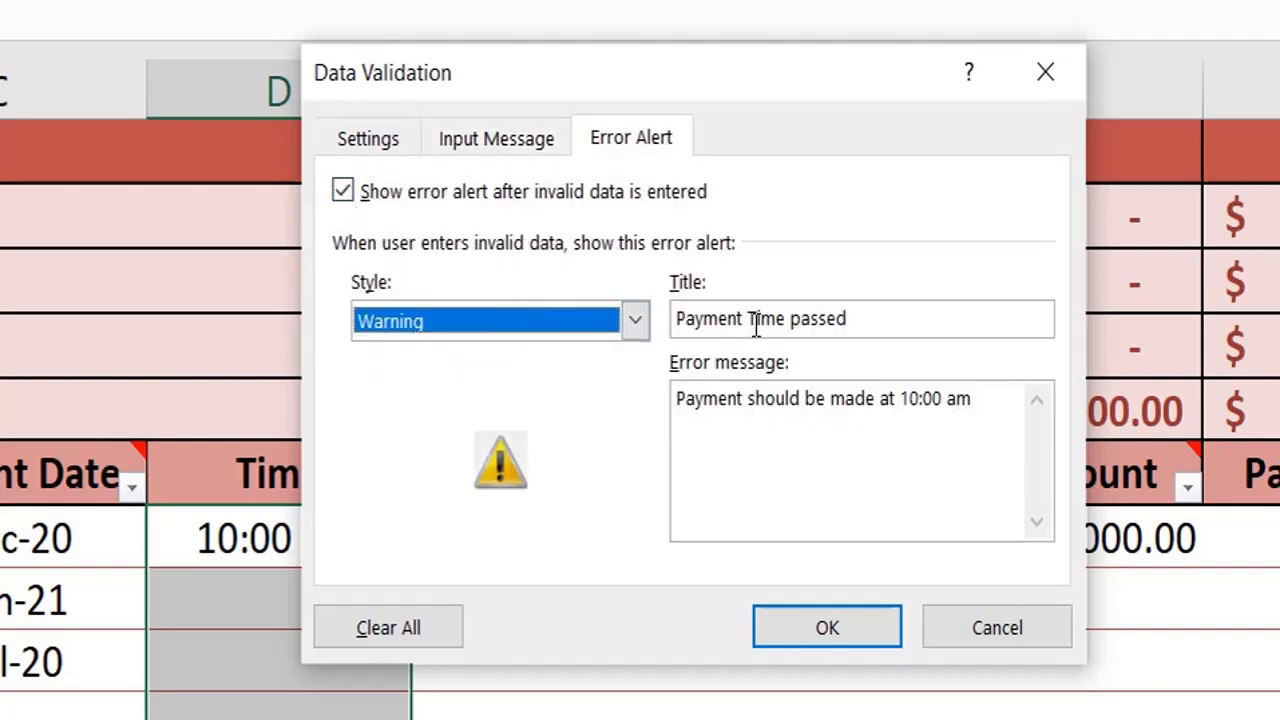
pyautogui.click(790, 335)
pyautogui.click(803, 437)
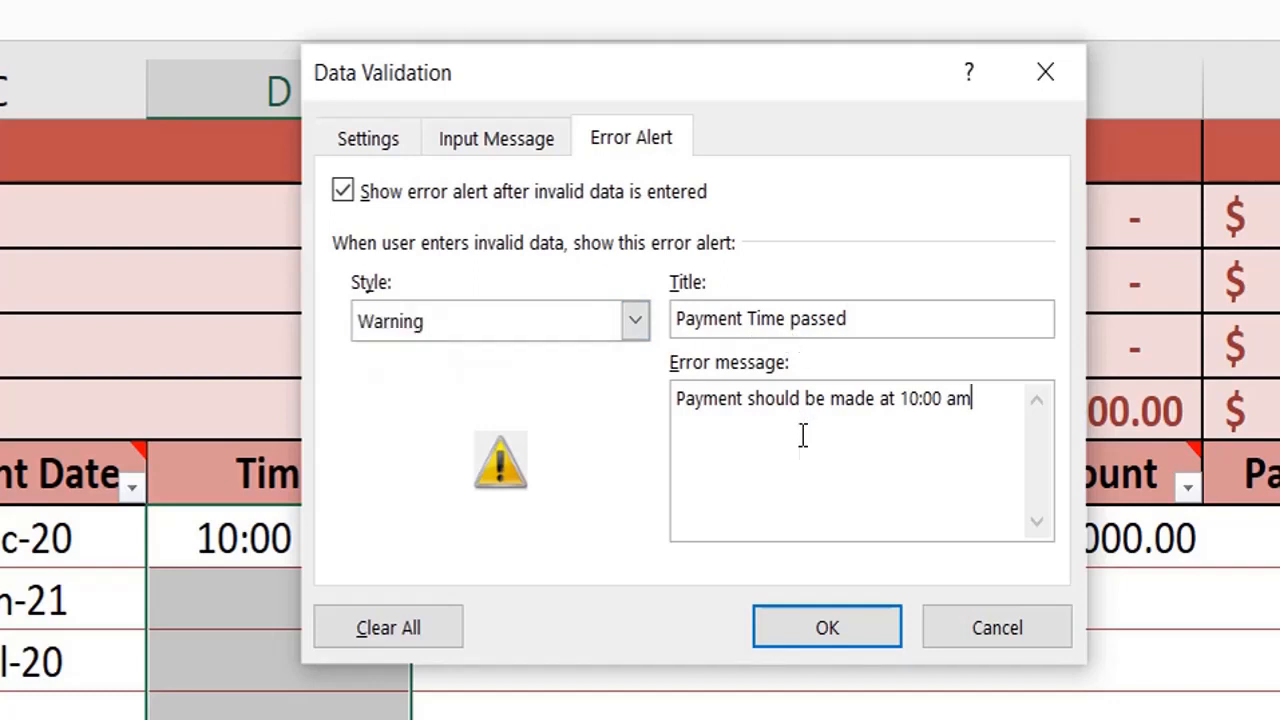
pyautogui.click(845, 625)
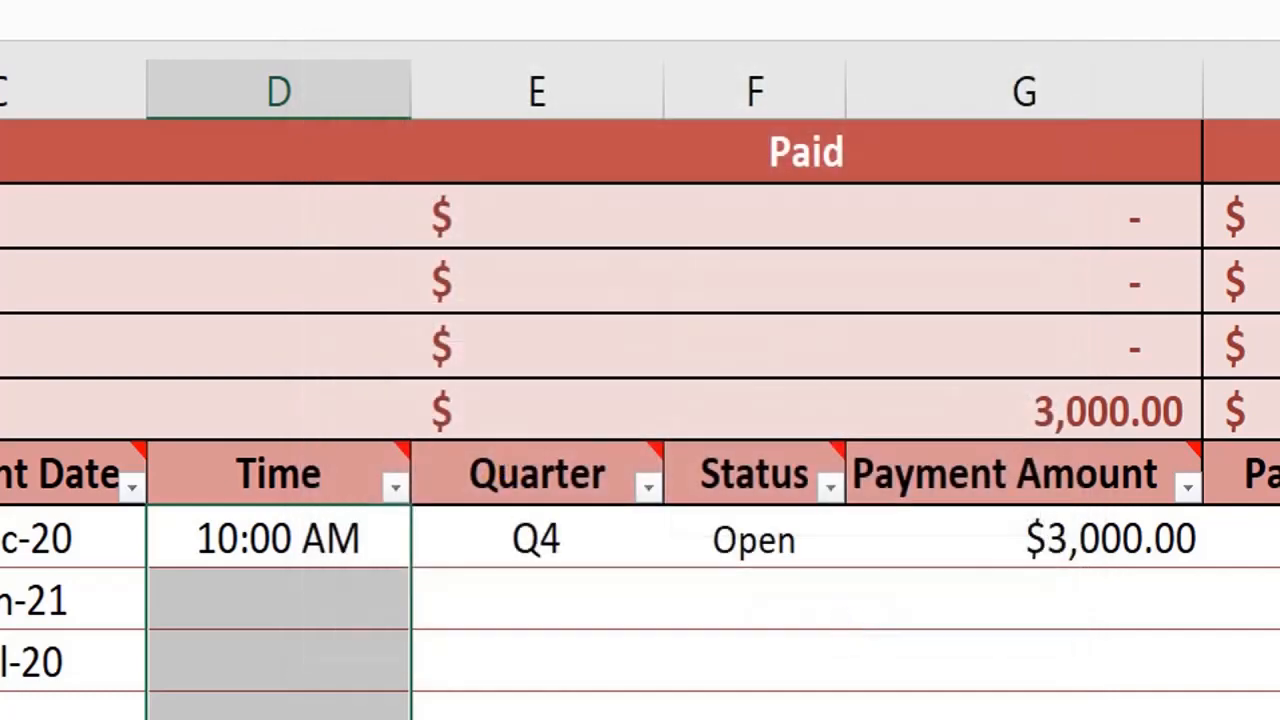
# - Enter 10:00 pm in the second Time cell and choose to continue at the warning
pyautogui.click(285, 608)
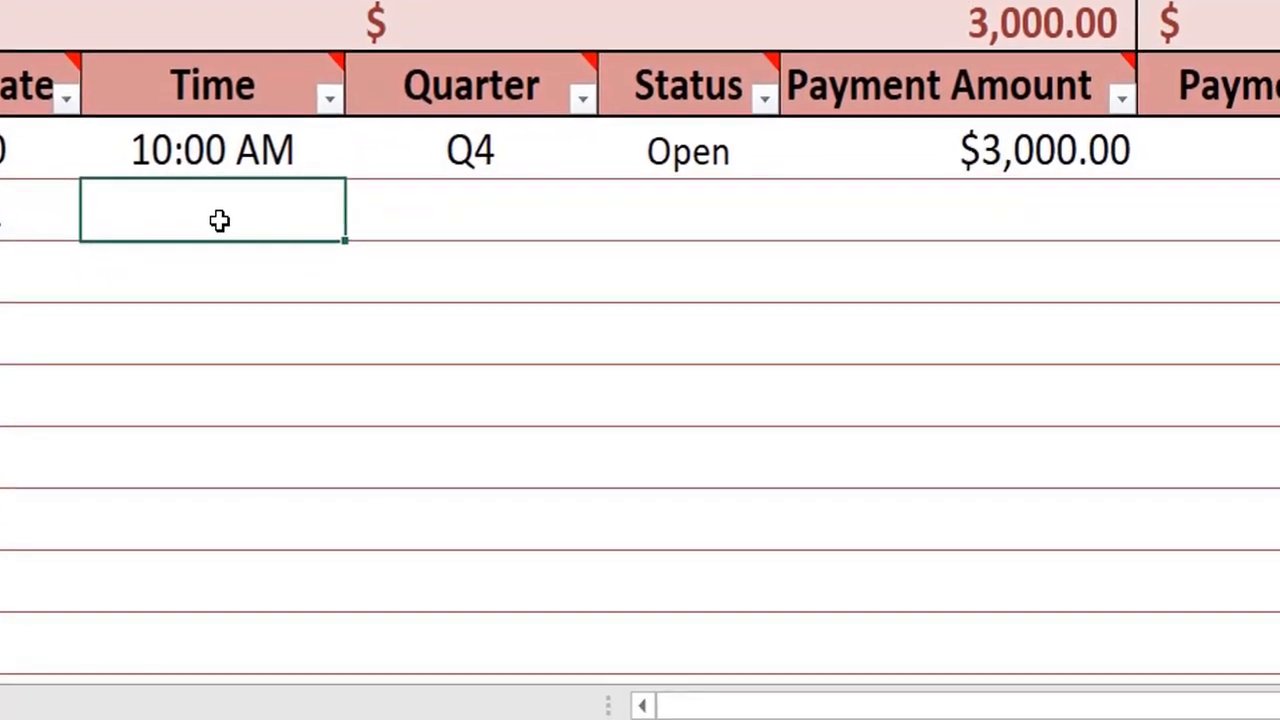
pyautogui.write('10:')
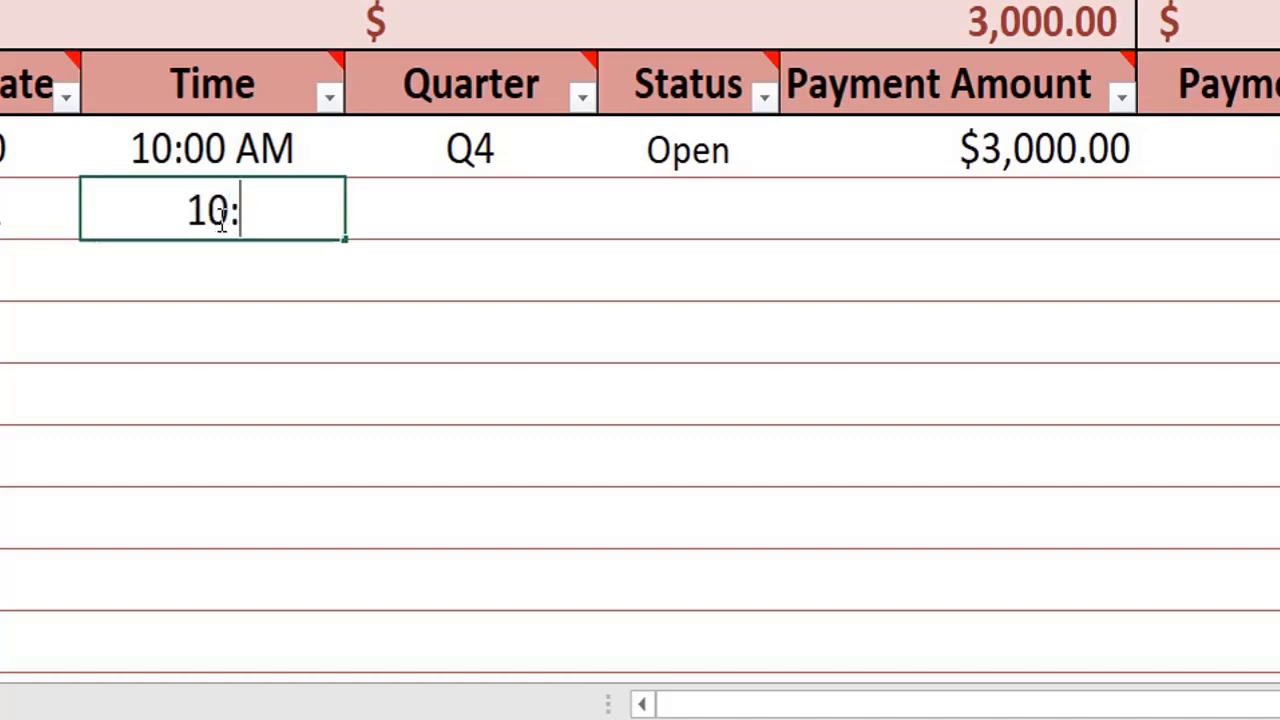
pyautogui.write('00 pm')
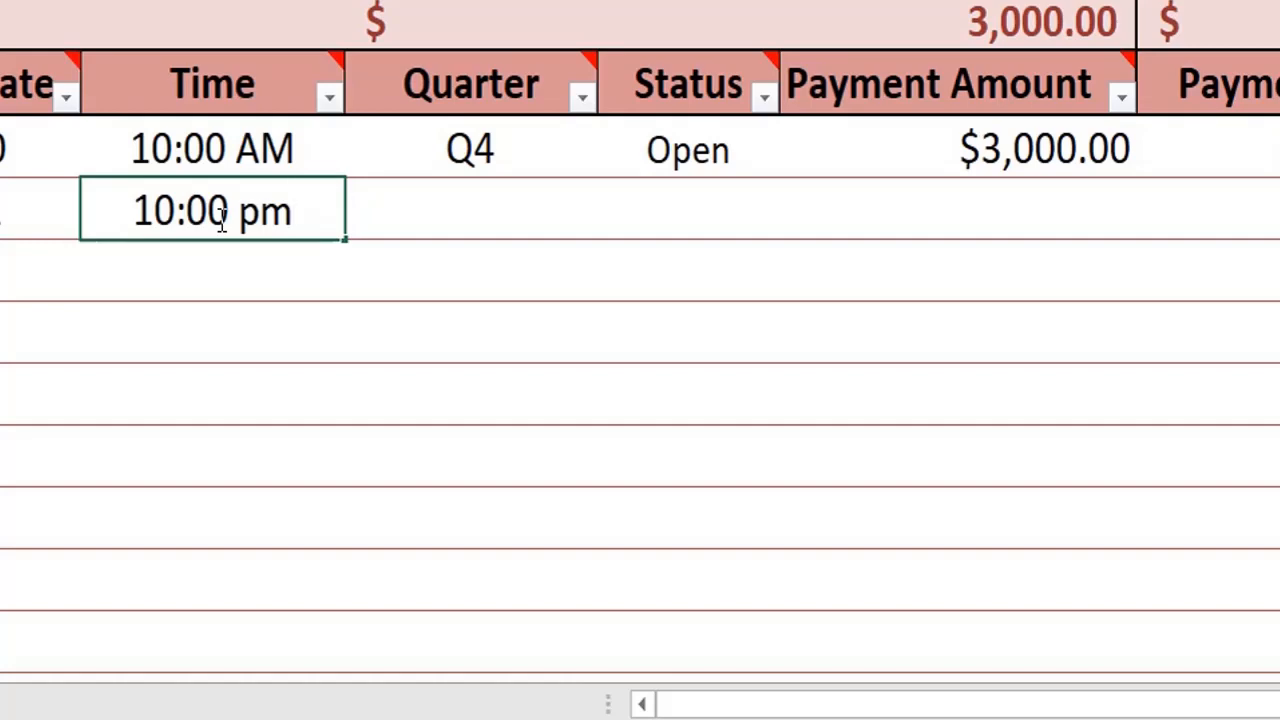
pyautogui.press('Return')
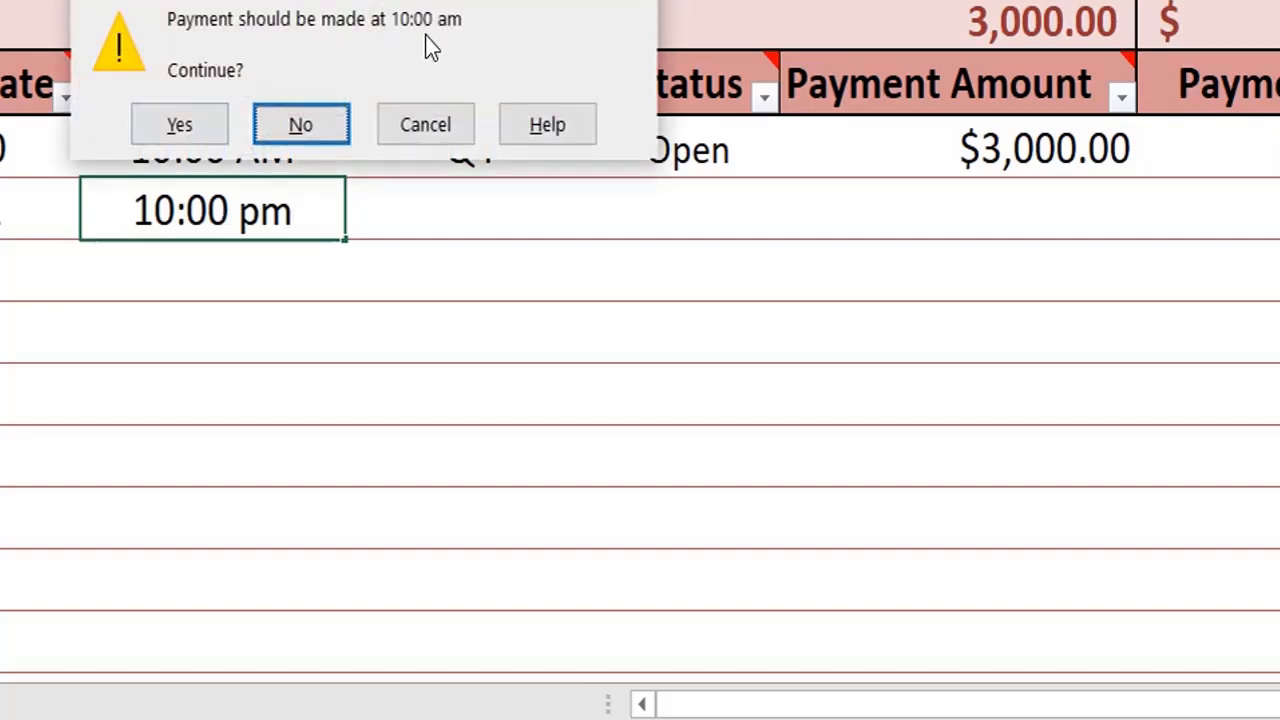
pyautogui.click(170, 123)
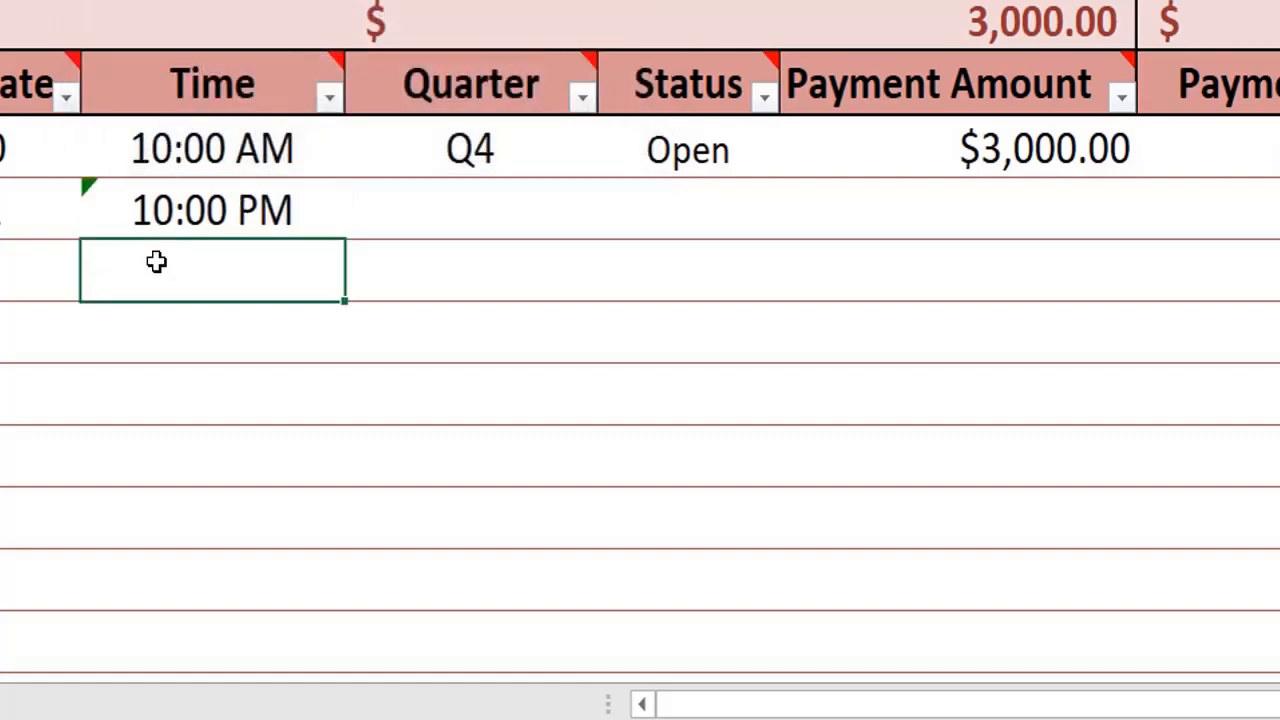
# - Try 9:59 am in the third Time cell, decline it at the warning, and enter 10:00 am instead
pyautogui.write('9:59')
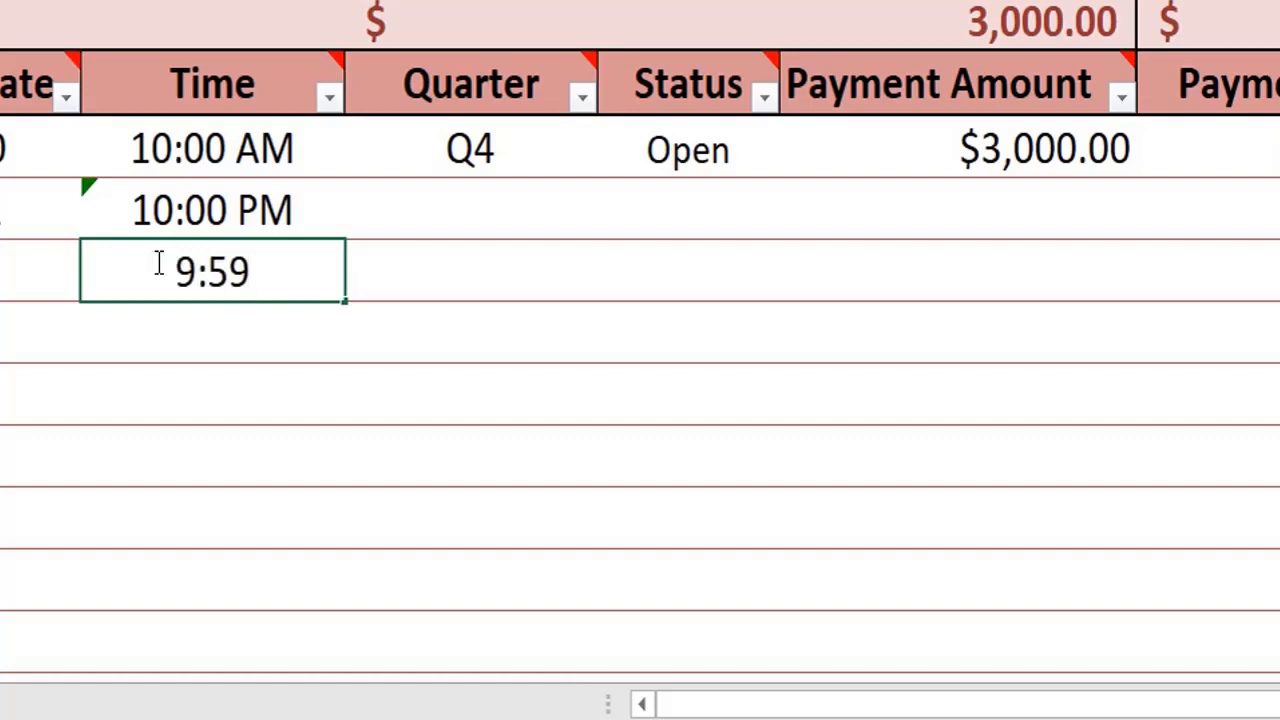
pyautogui.write(' am')
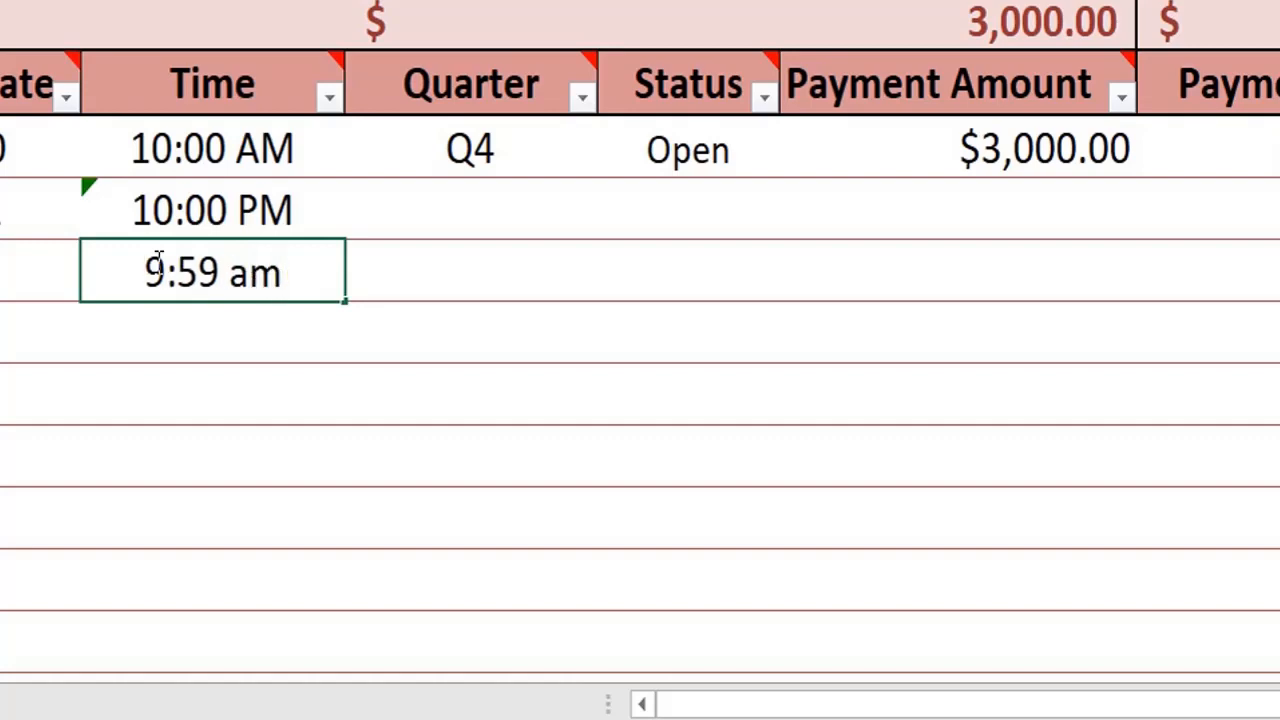
pyautogui.press('Return')
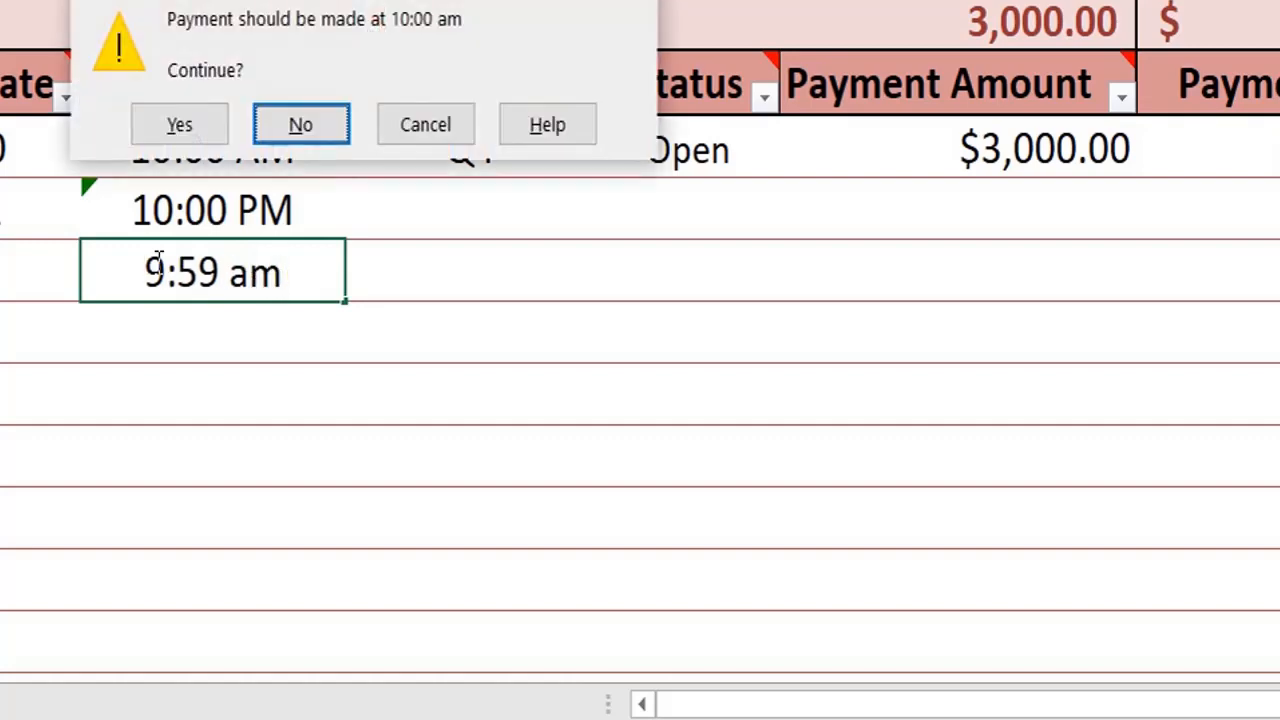
pyautogui.click(262, 126)
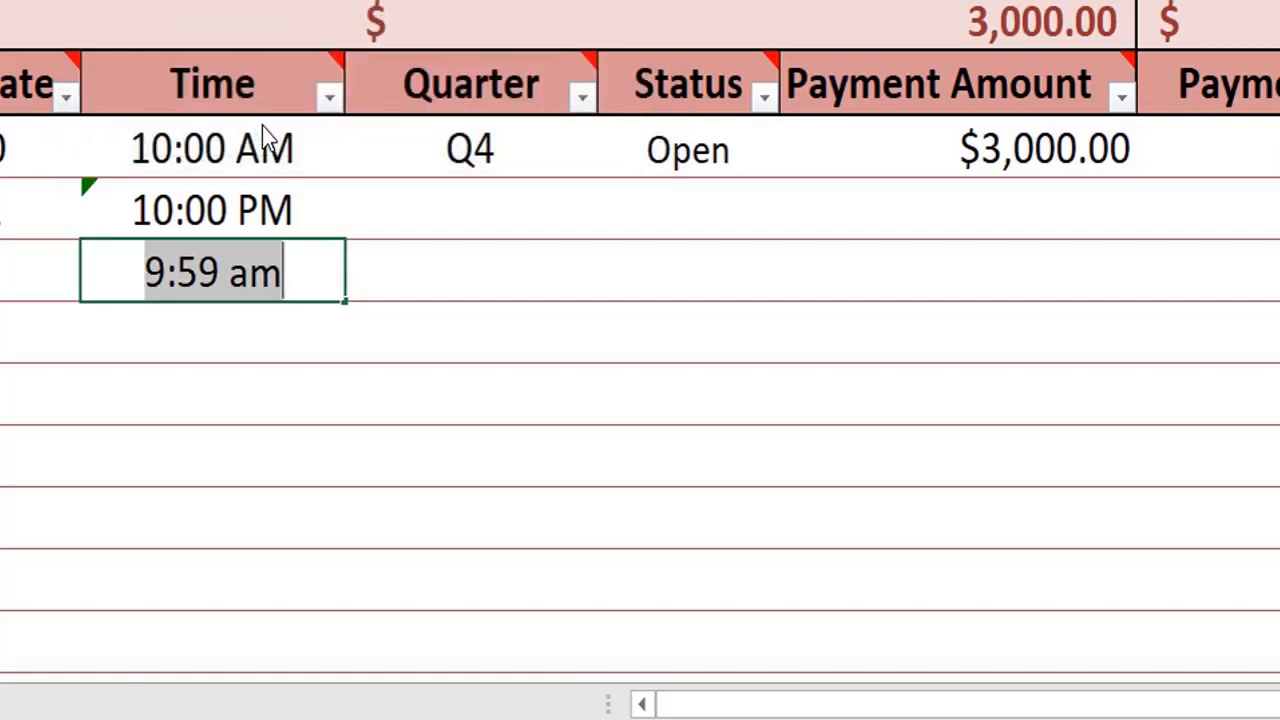
pyautogui.write('10:00 ')
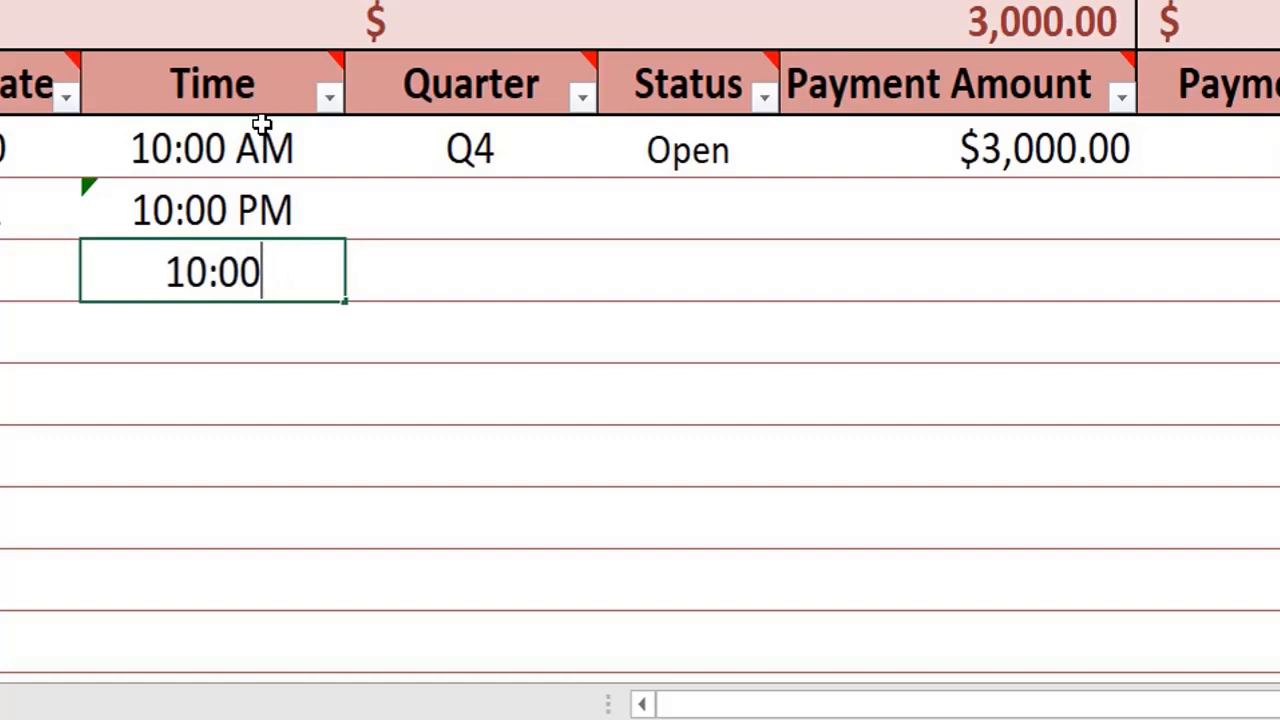
pyautogui.write('am')
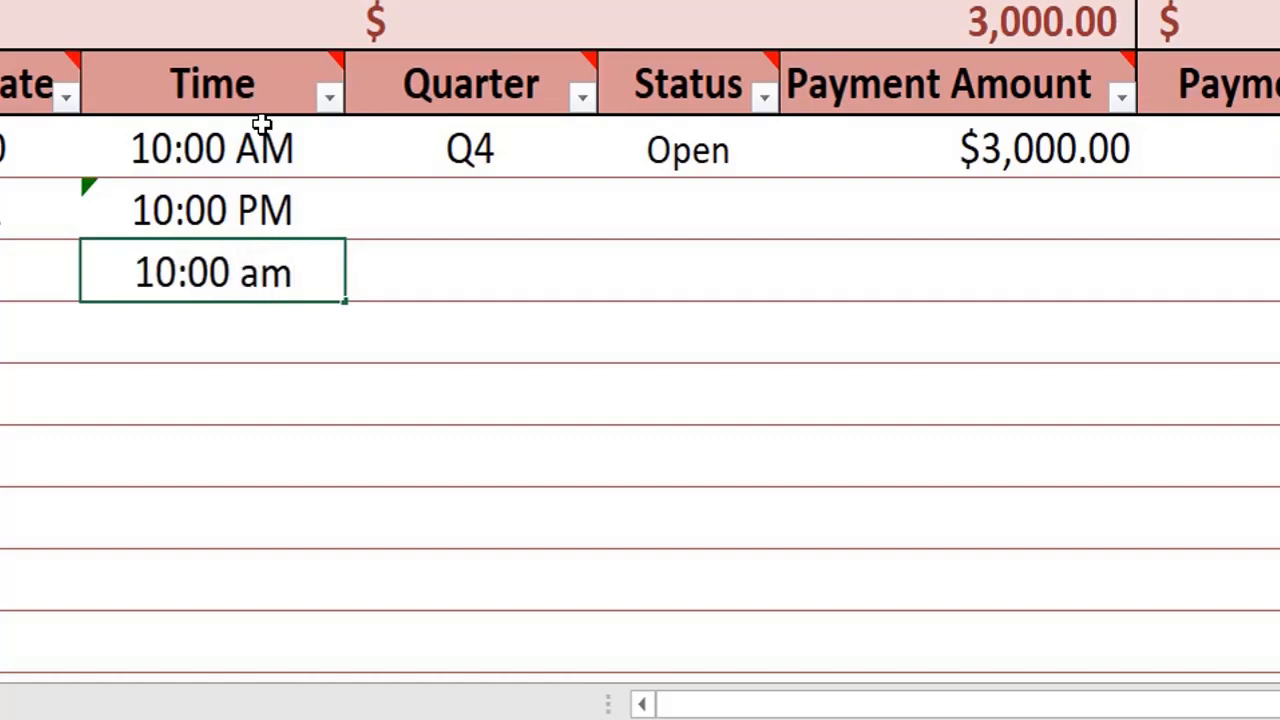
pyautogui.press('Return')
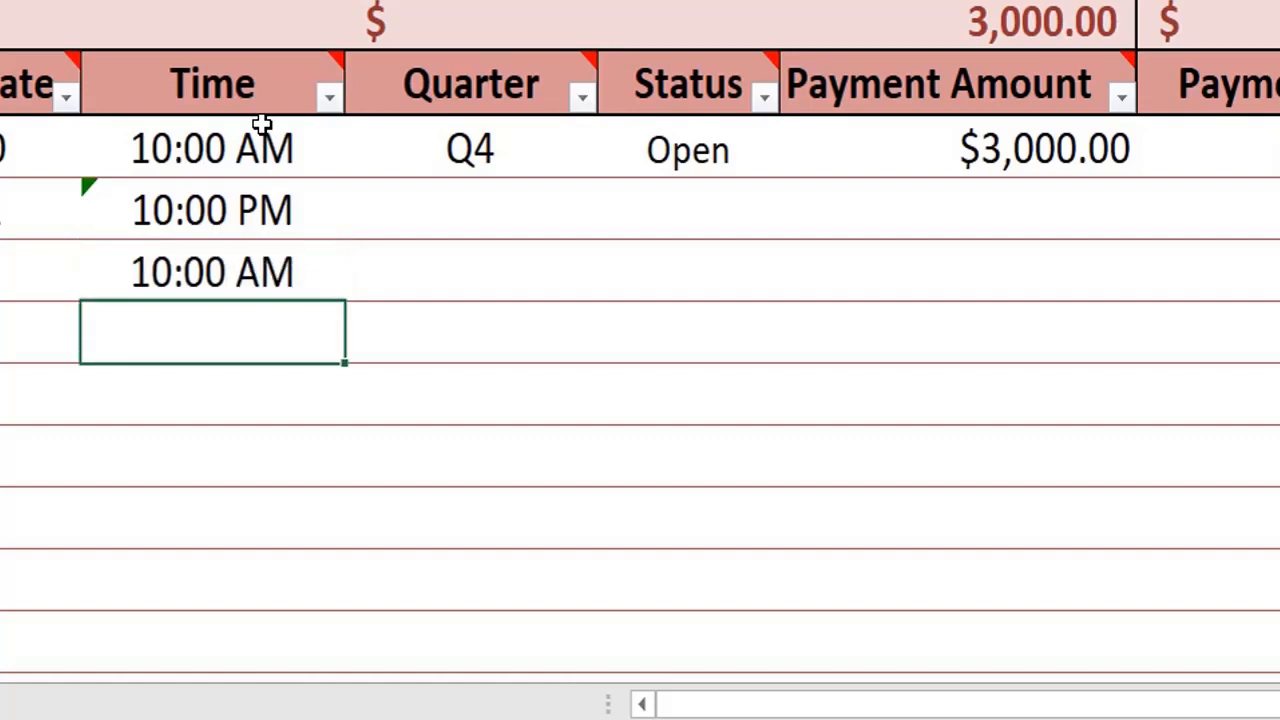
# - Inspect the full time value stored in the first Time cell
pyautogui.doubleClick(262, 148)
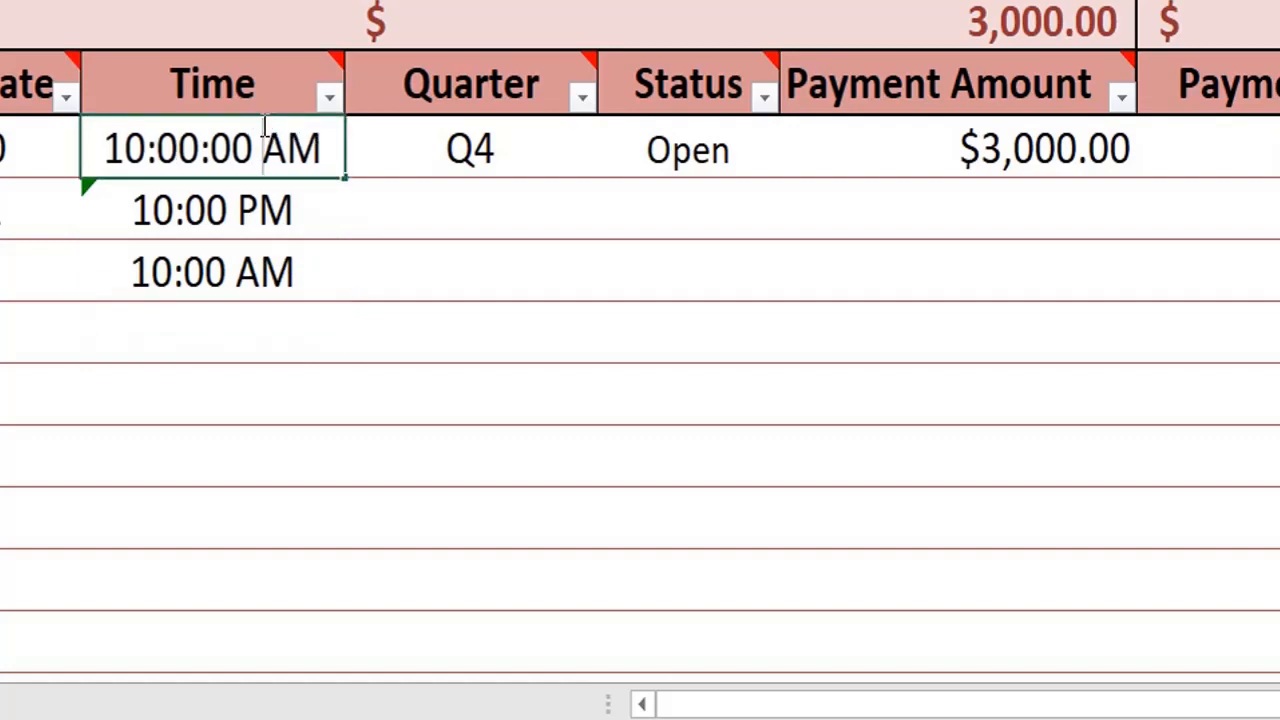
pyautogui.press('End')
pyautogui.press('Return')
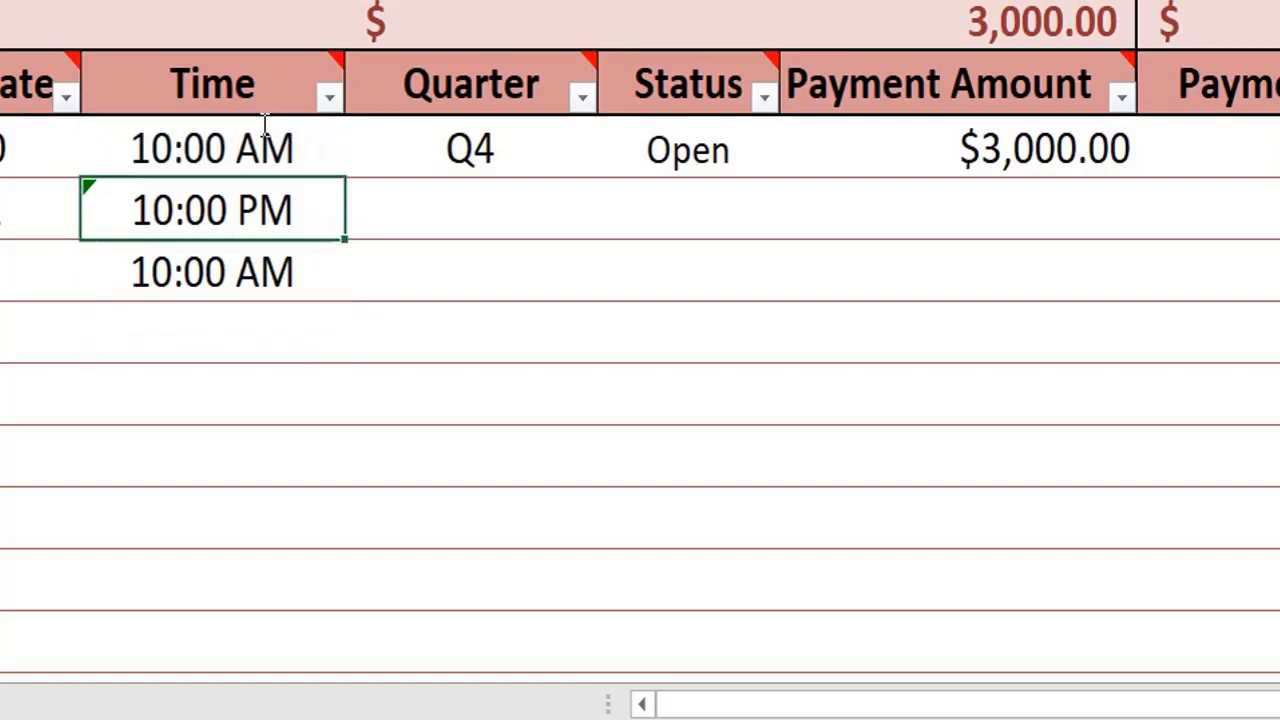
# - Select the empty Quarter cells below the Q4 entry and open their data validation criteria settings
pyautogui.press('Right')
pyautogui.press('Up')
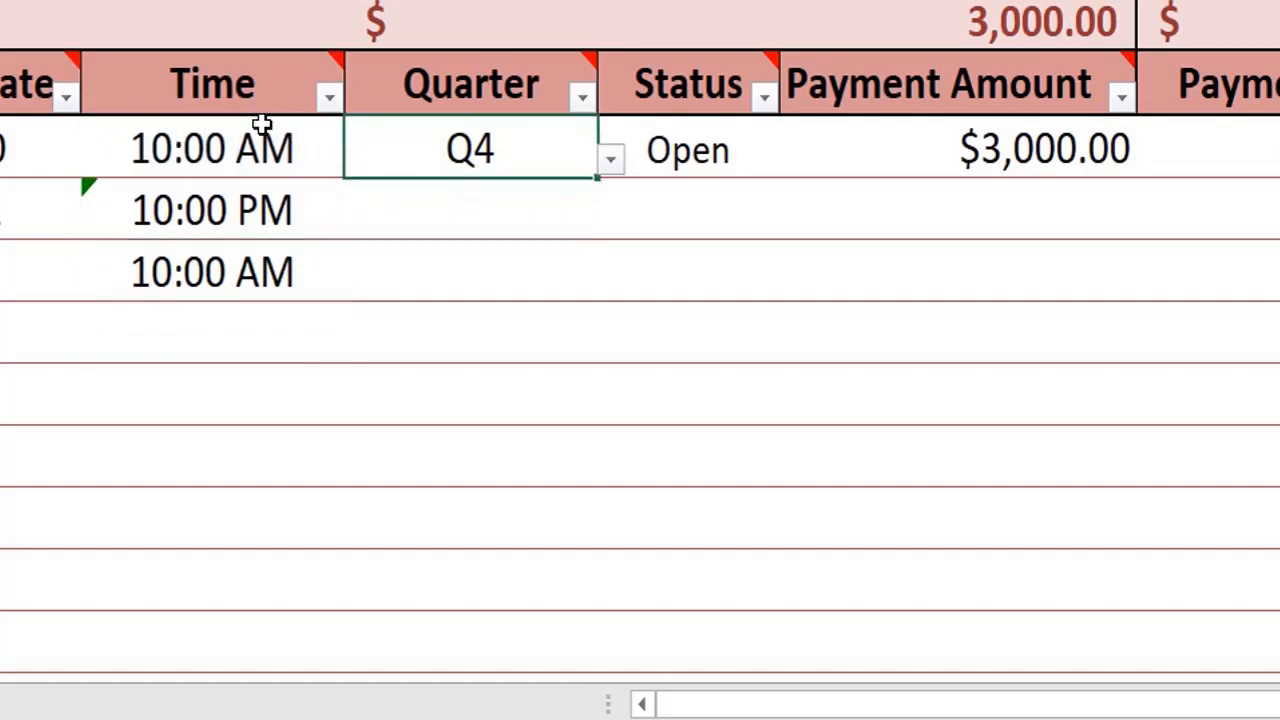
pyautogui.press('Down')
pyautogui.press('Up')
pyautogui.press('Down')
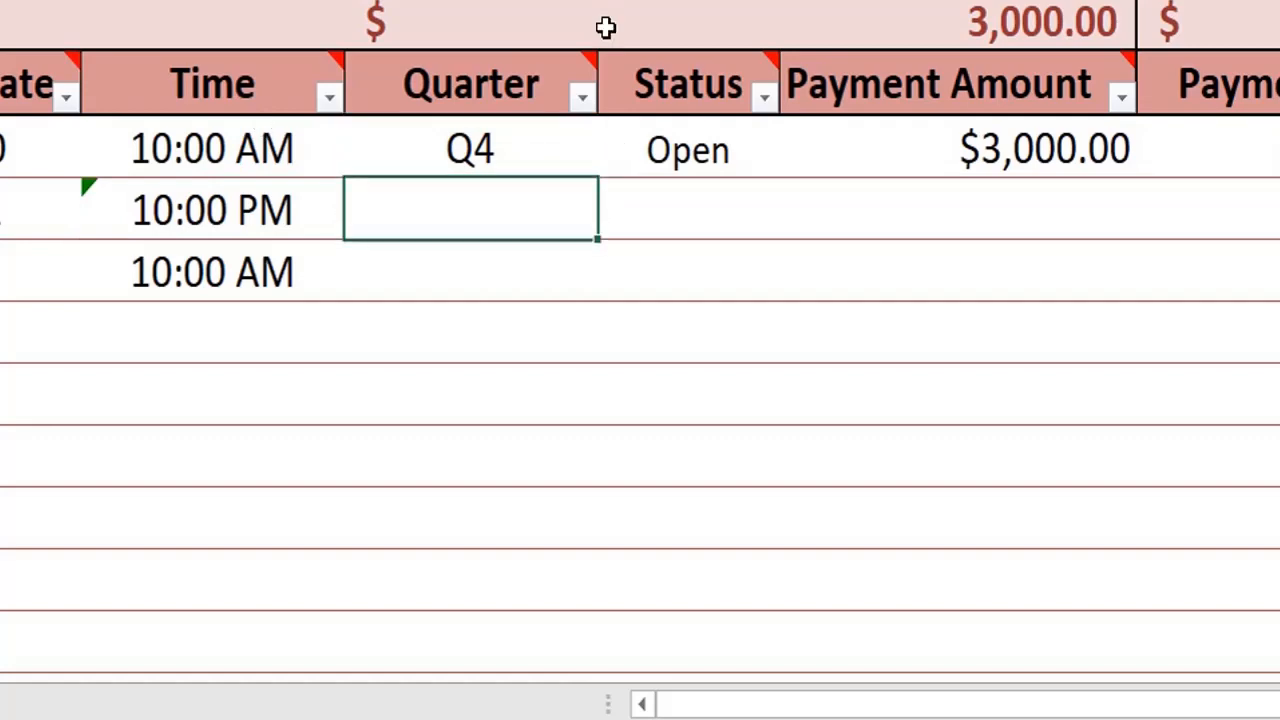
pyautogui.hotkey('shift', 'Down')
pyautogui.hotkey('shift', 'Down')
pyautogui.hotkey('shift', 'Down')
pyautogui.hotkey('shift', 'Down')
pyautogui.hotkey('shift', 'Down')
pyautogui.hotkey('shift', 'Down')
pyautogui.hotkey('shift', 'Down')
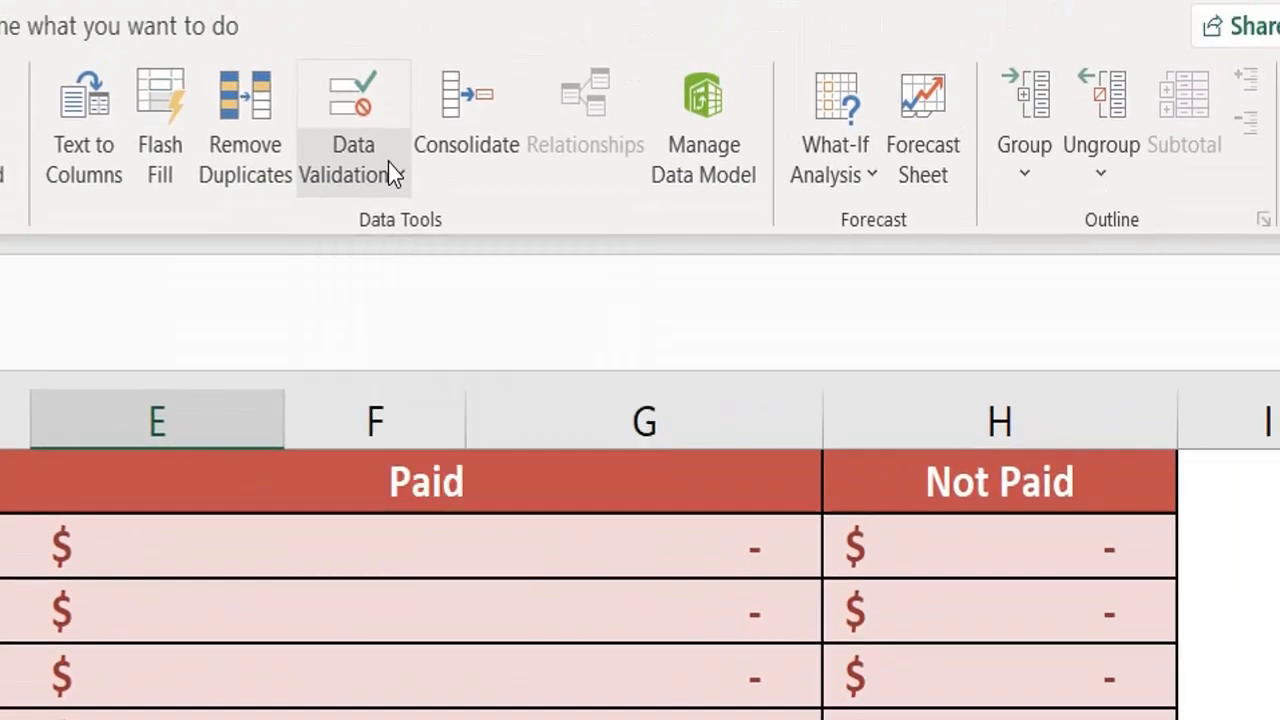
pyautogui.click(389, 162)
pyautogui.click(410, 215)
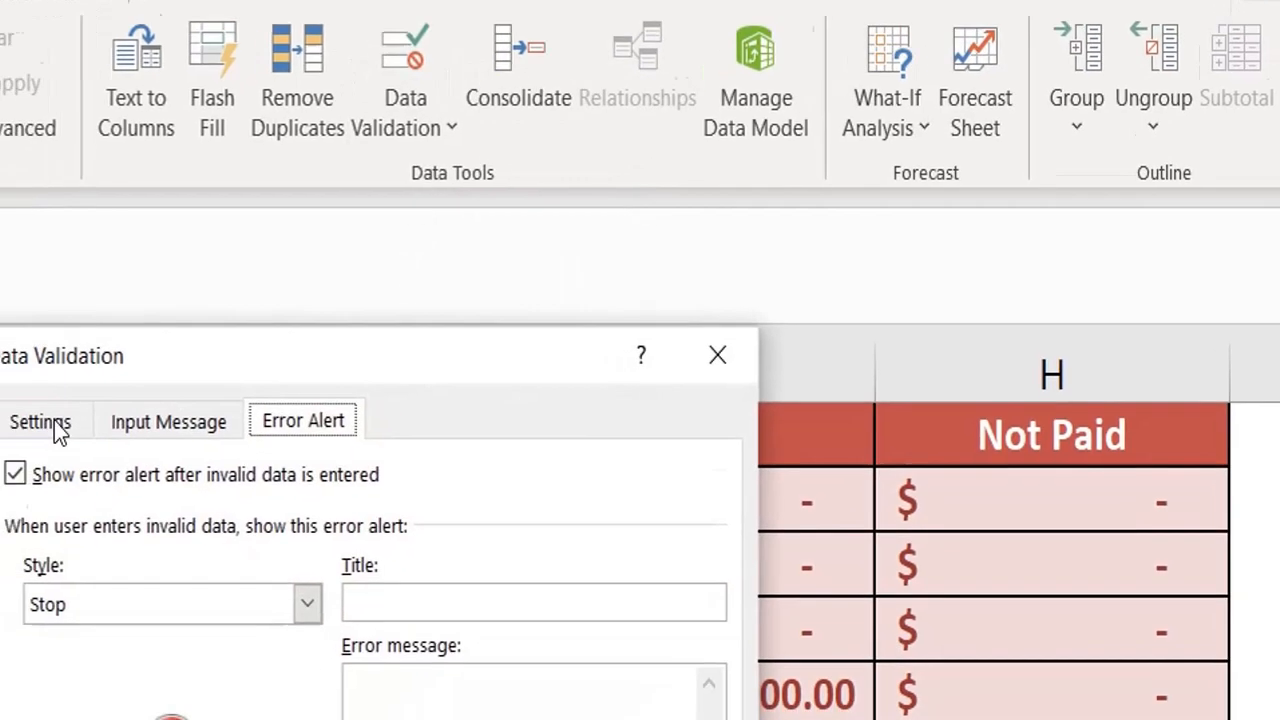
pyautogui.click(8, 463)
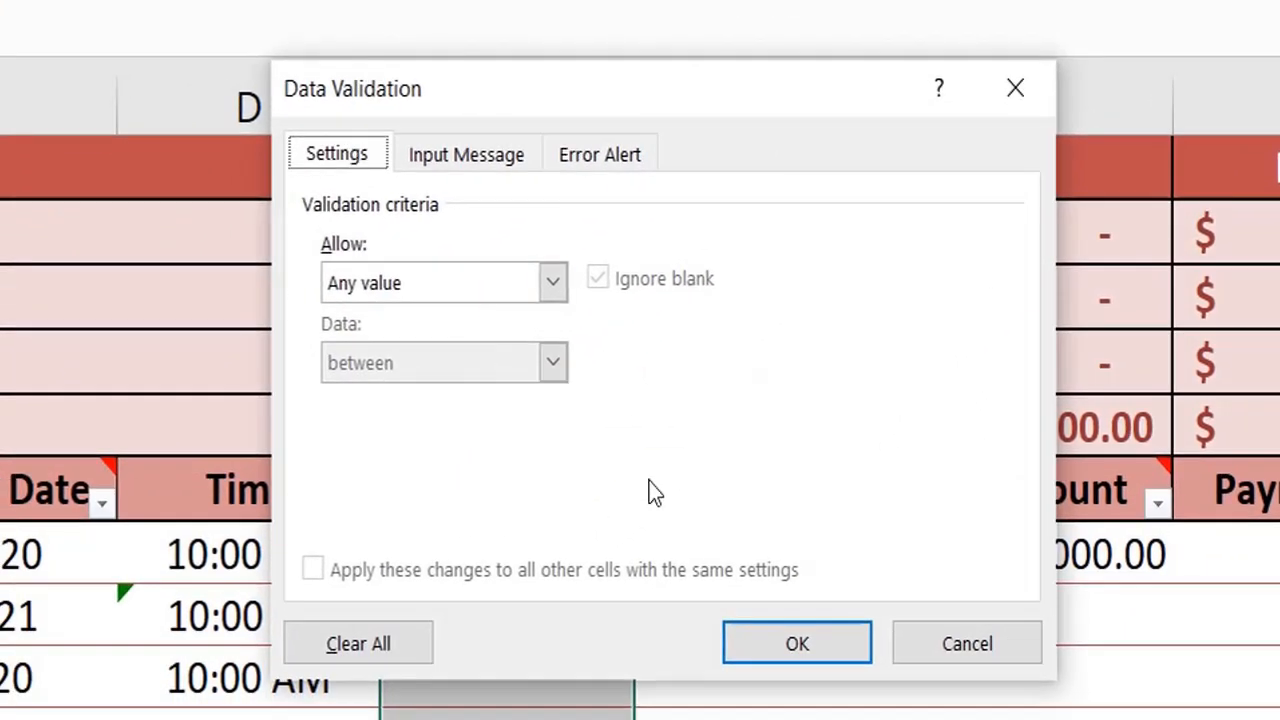
# - Set the Quarter validation criteria to allow a List with the in-cell dropdown disabled
pyautogui.click(558, 280)
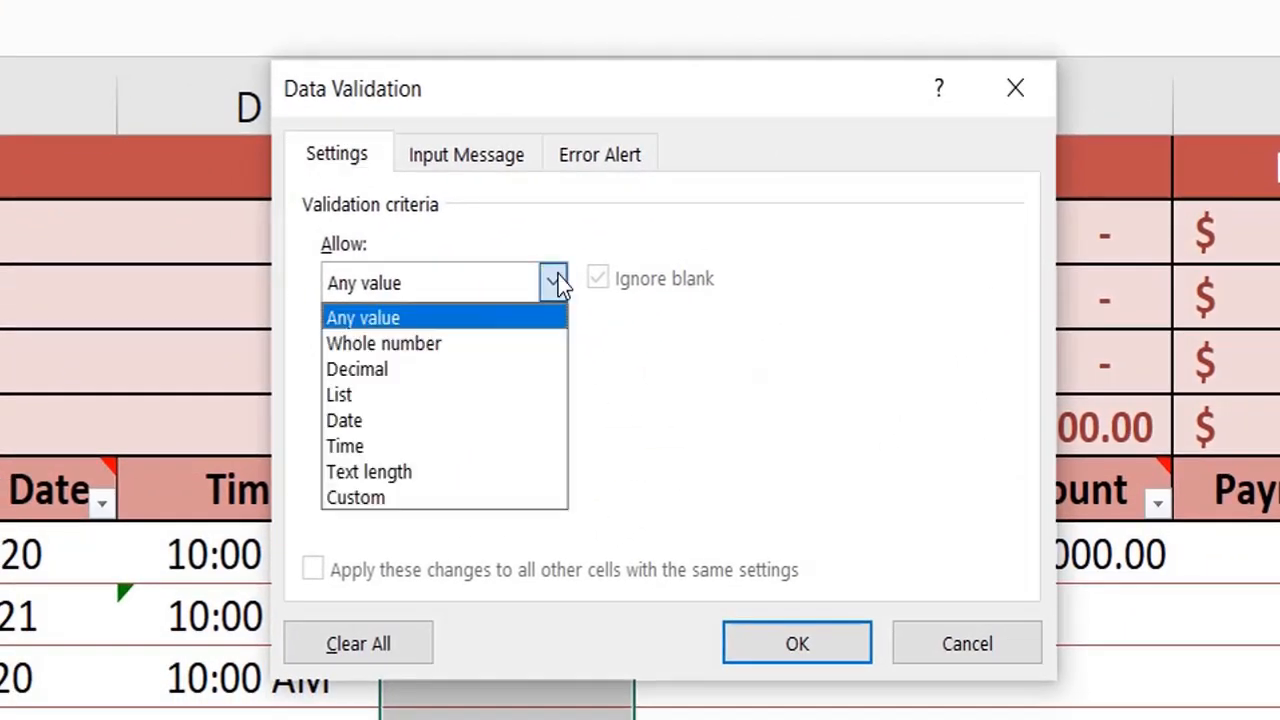
pyautogui.click(443, 396)
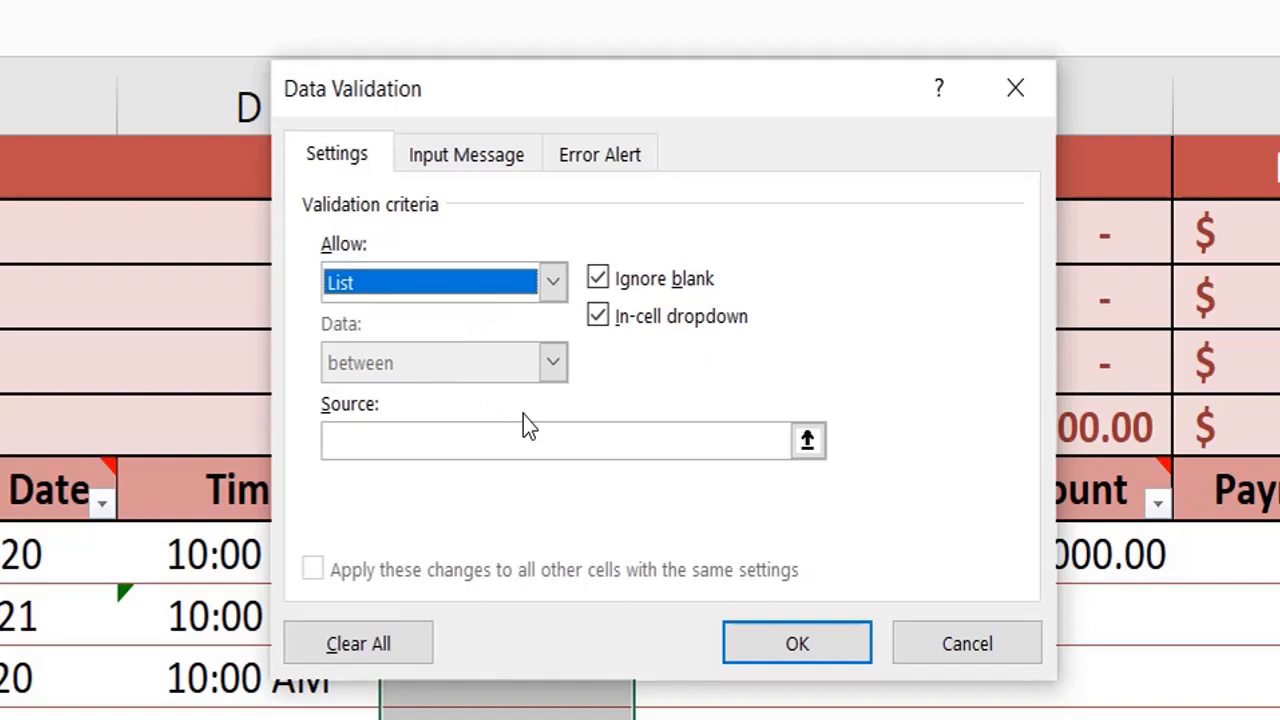
pyautogui.click(607, 313)
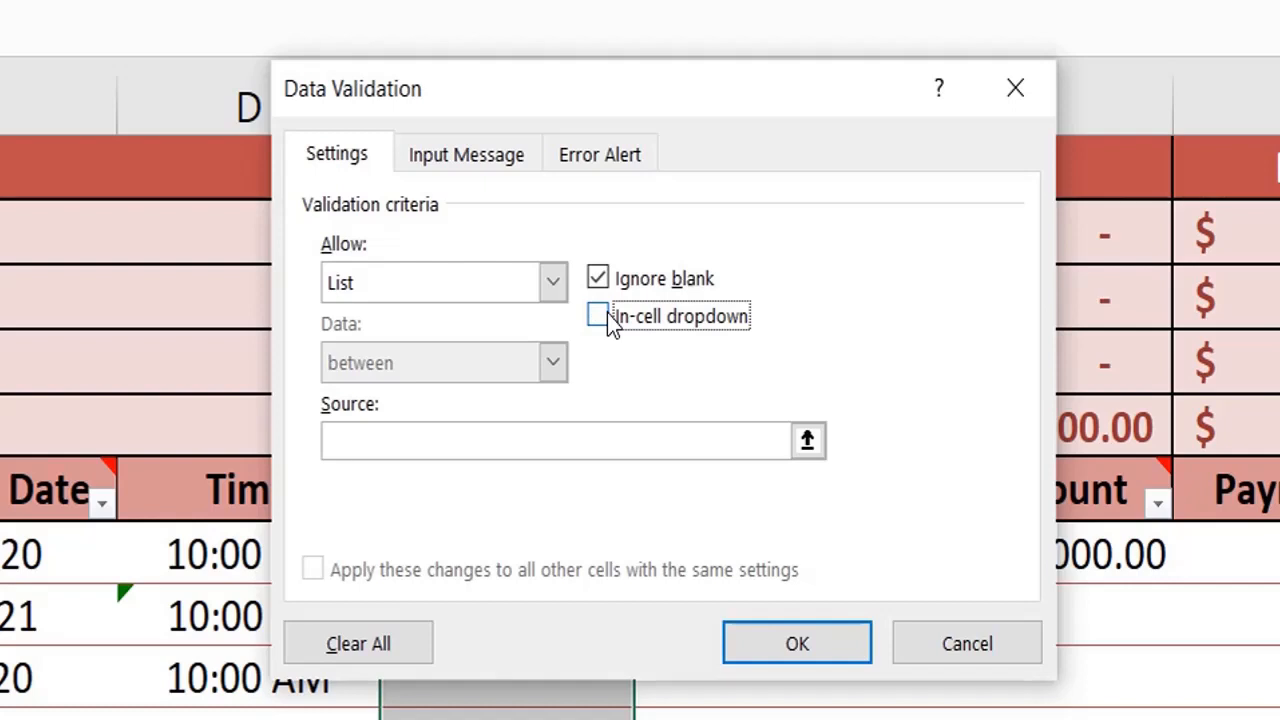
# - Set the list source to the Q1 to Q4 cells, =$O$4:$O$7, and apply the validation with the Stop error alert
pyautogui.click(505, 435)
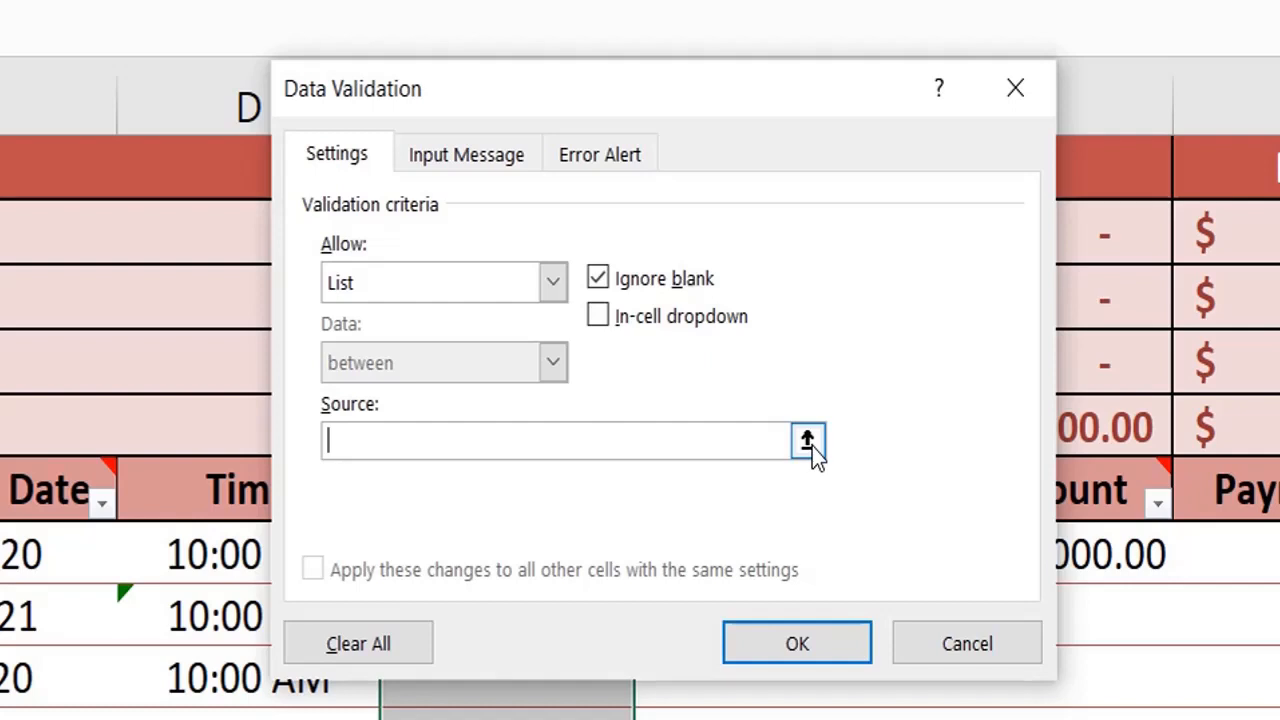
pyautogui.click(809, 443)
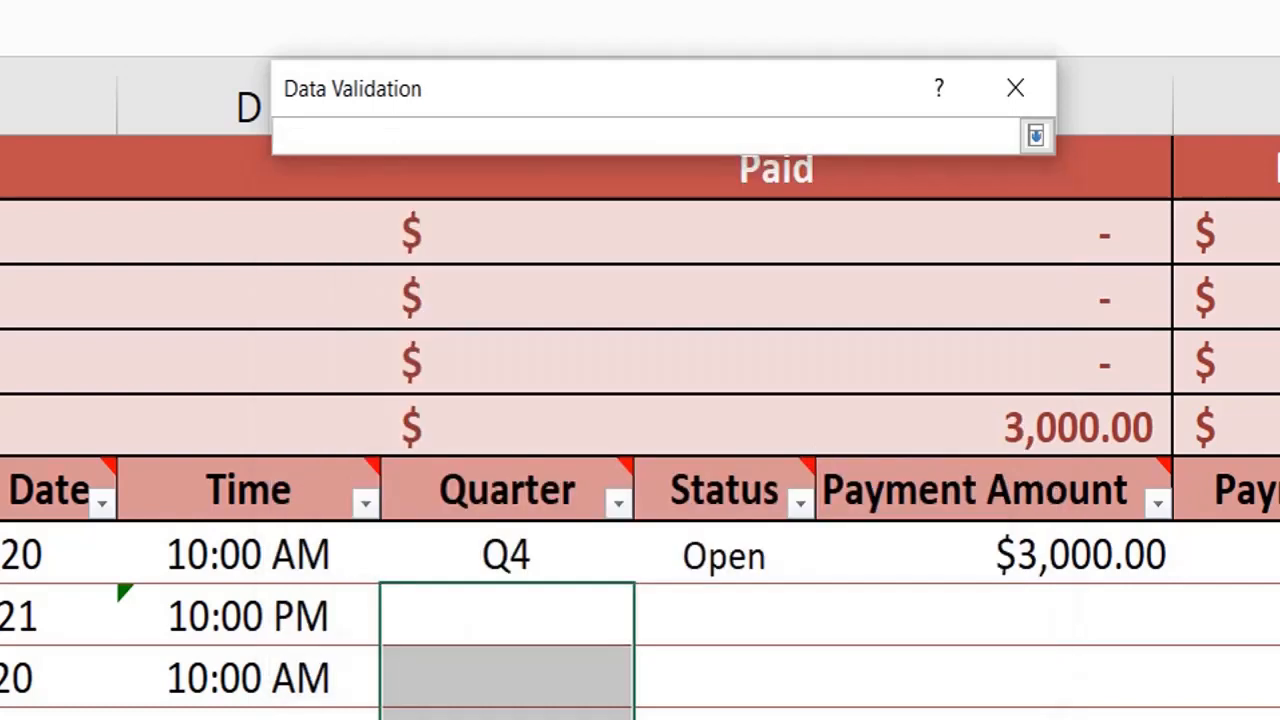
pyautogui.hscroll(3, 640, 400)
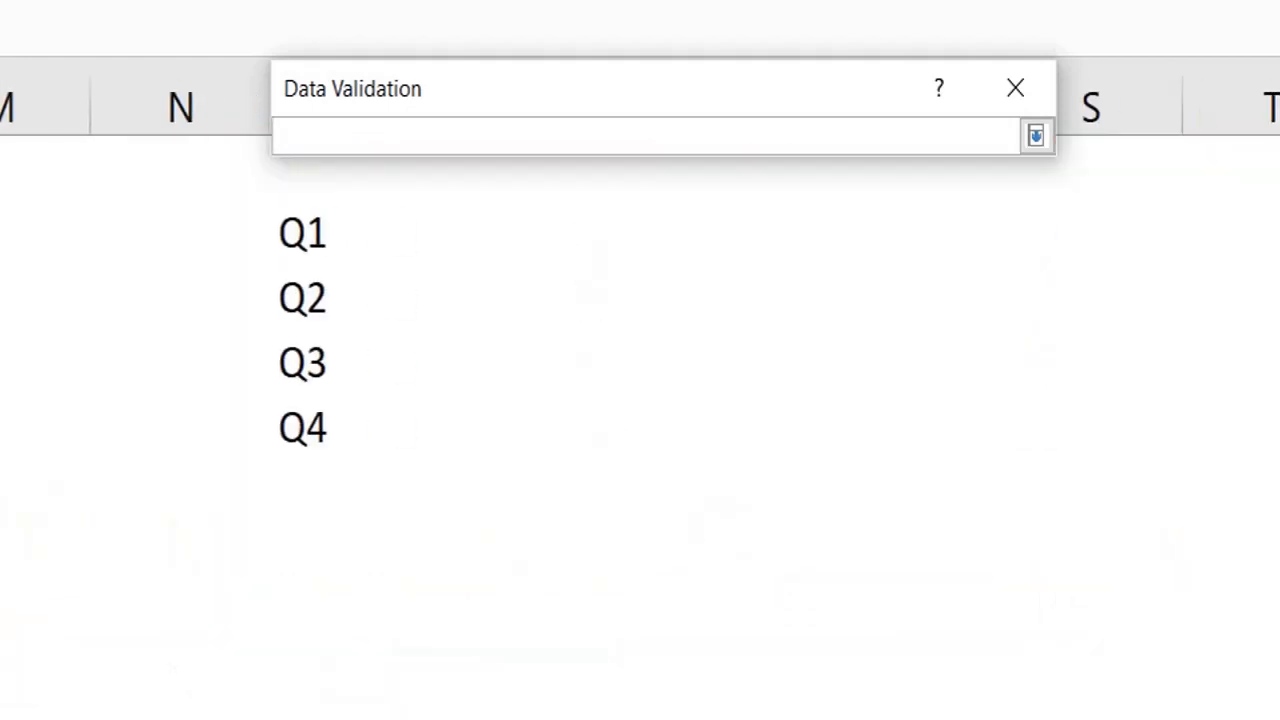
pyautogui.click(290, 232)
pyautogui.hotkey('shift', 'Down')
pyautogui.hotkey('shift', 'Down')
pyautogui.hotkey('shift', 'Down')
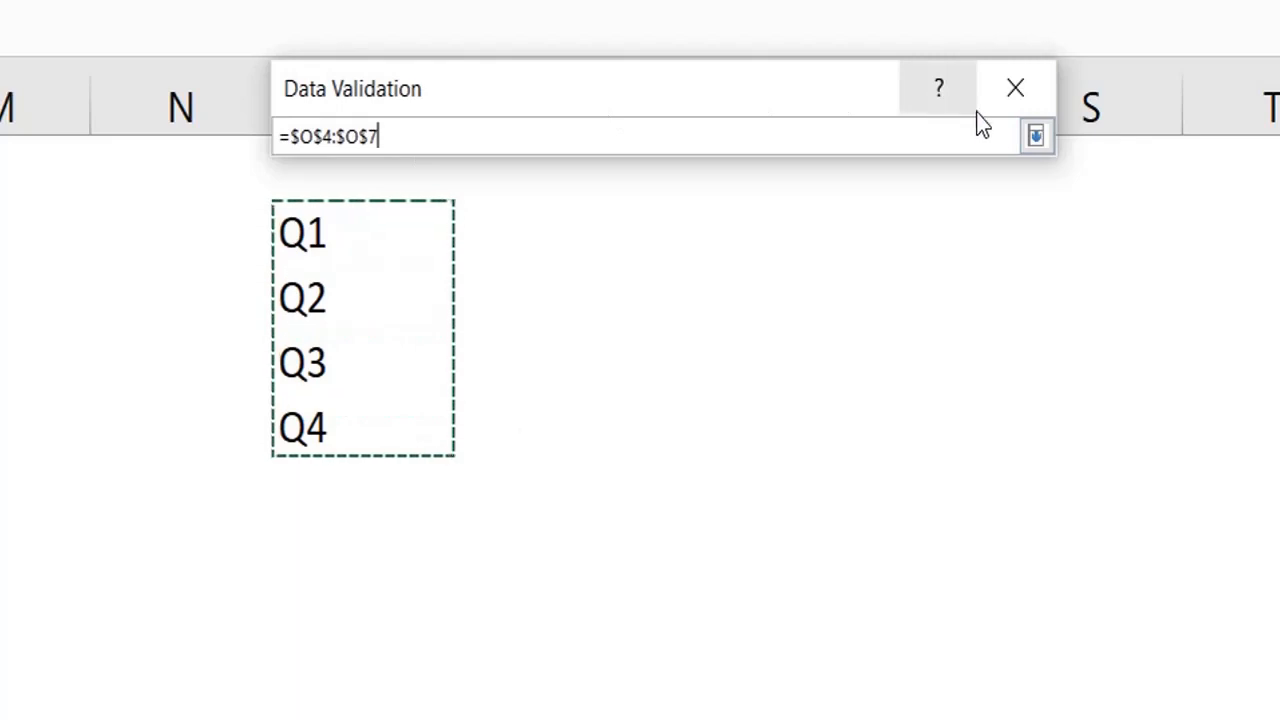
pyautogui.click(1038, 140)
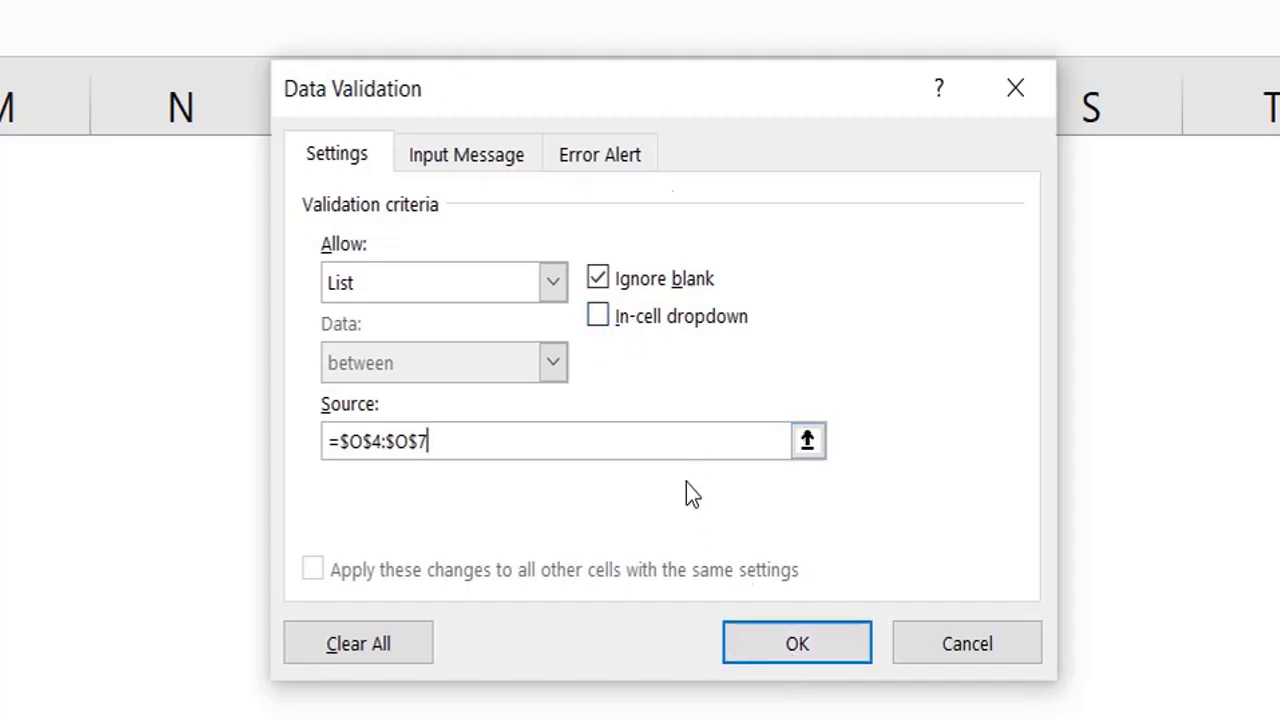
pyautogui.click(618, 158)
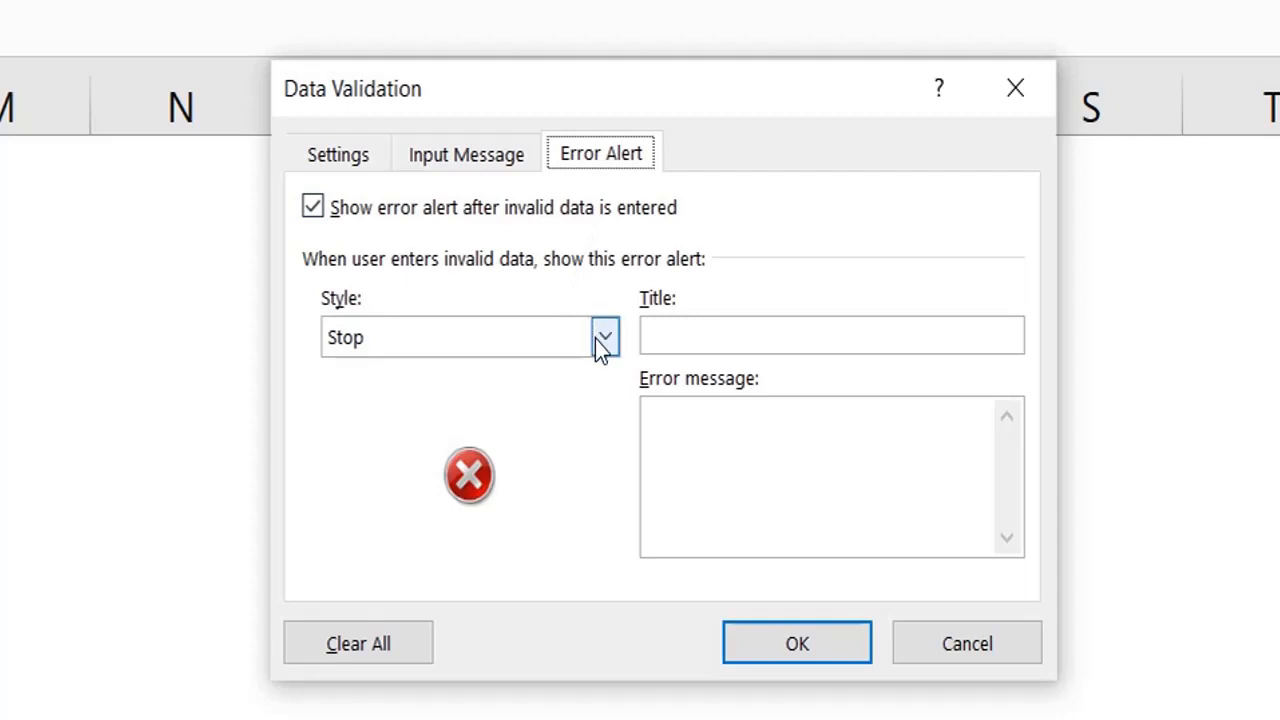
pyautogui.click(743, 649)
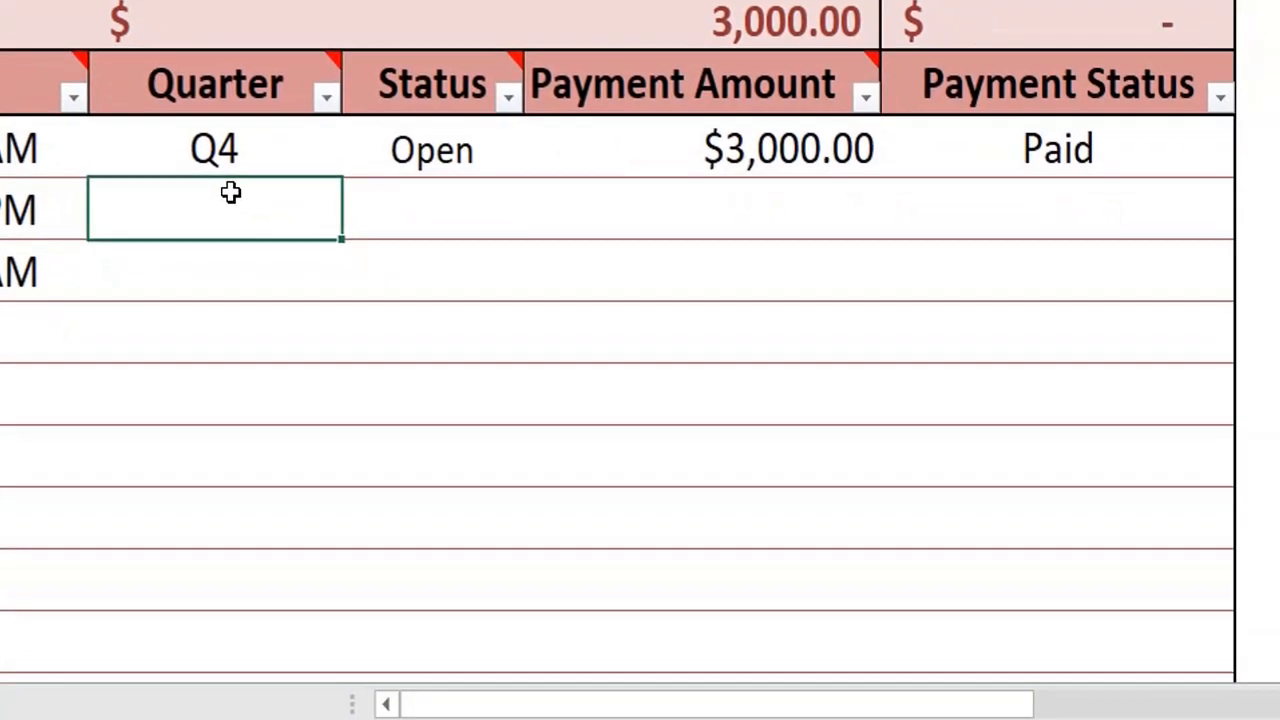
# - Try Q5 in the second Quarter cell, retry at the alert, and enter Q2 instead
pyautogui.write('Q5')
pyautogui.press('Return')
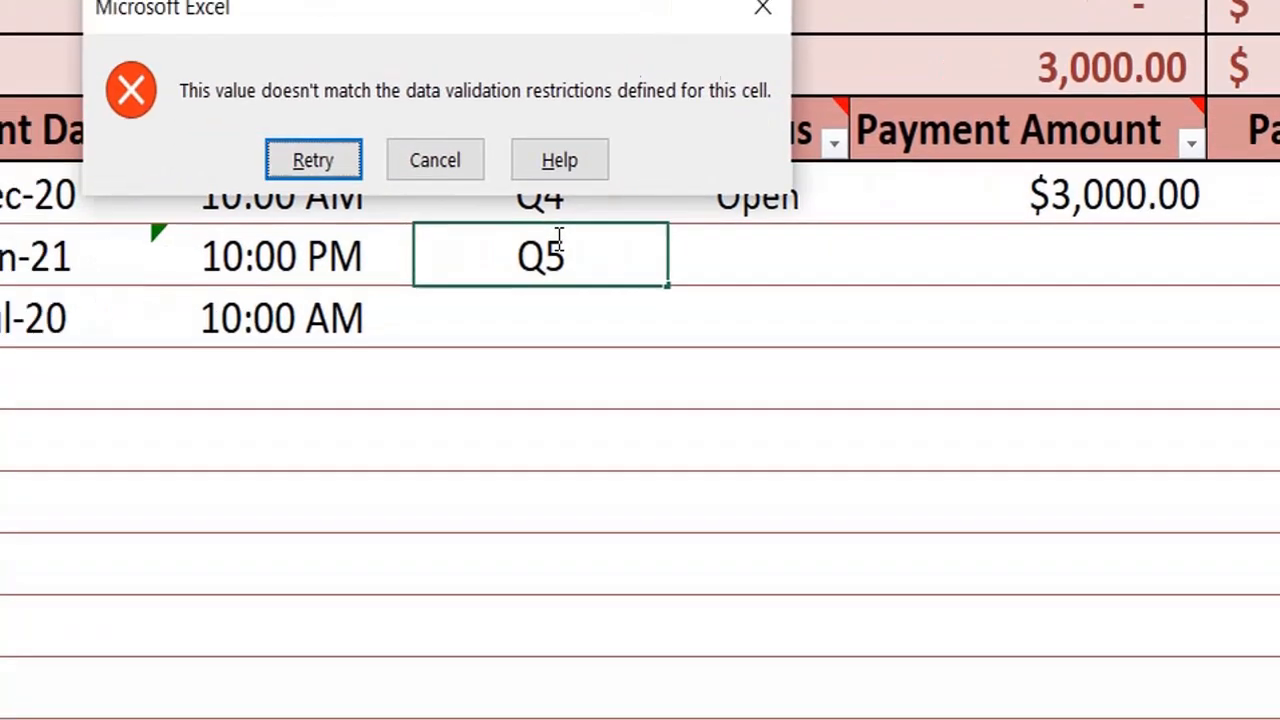
pyautogui.press('Return')
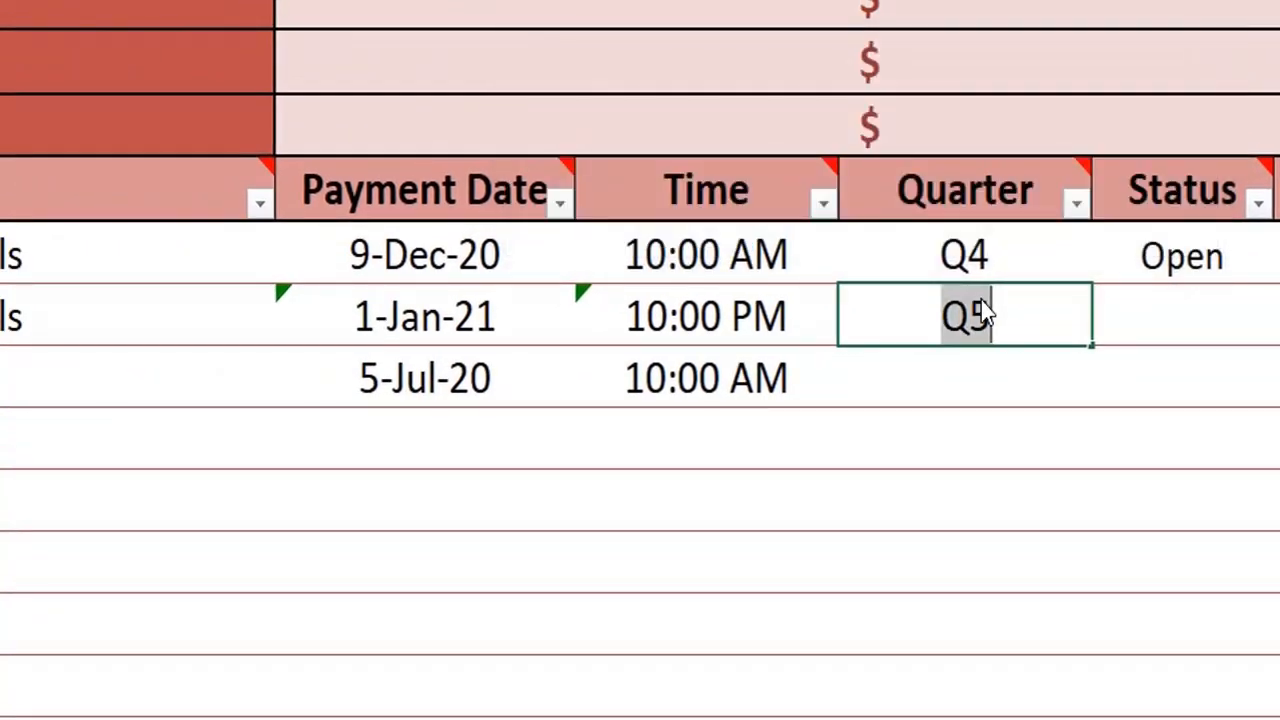
pyautogui.write('Q2')
pyautogui.press('Return')
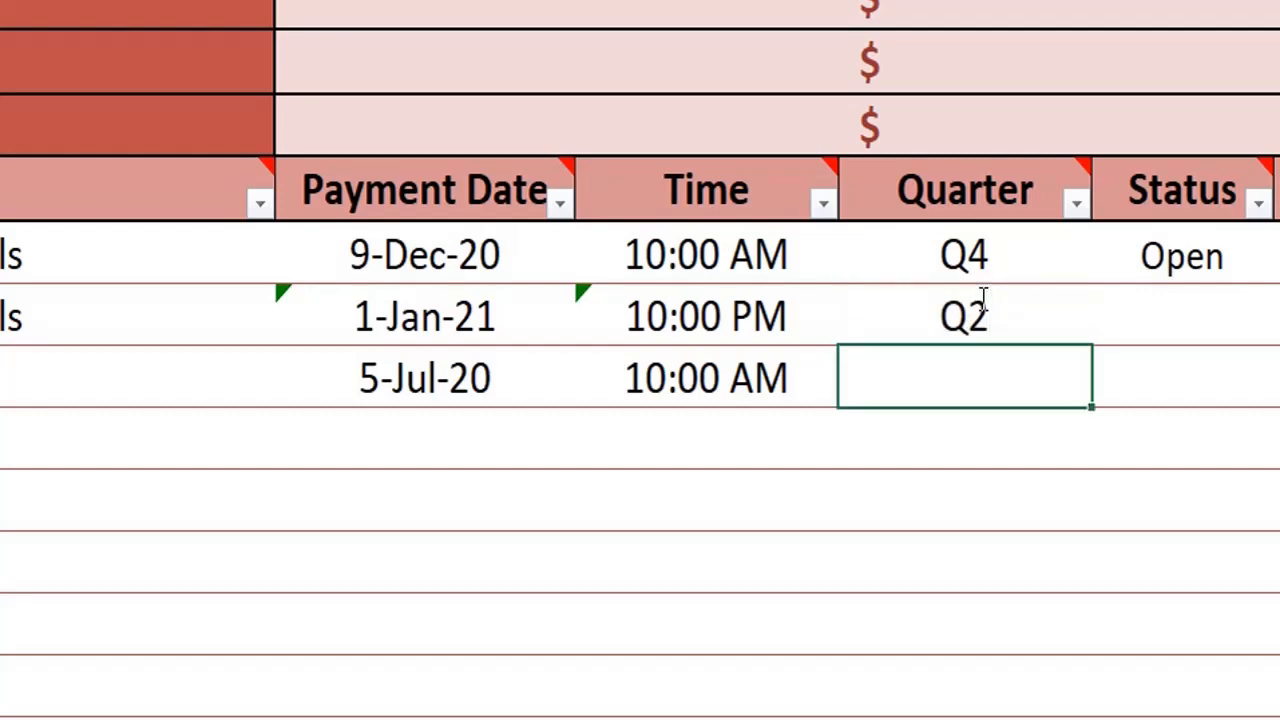
# - Reselect the Quarter cells from the Q2 entry downward and enable the in-cell dropdown in their list validation
pyautogui.click(983, 297)
pyautogui.hotkey('shift', 'Down')
pyautogui.hotkey('shift', 'Down')
pyautogui.hotkey('shift', 'Down')
pyautogui.hotkey('shift', 'Down')
pyautogui.hotkey('shift', 'Down')
pyautogui.hotkey('shift', 'Down')
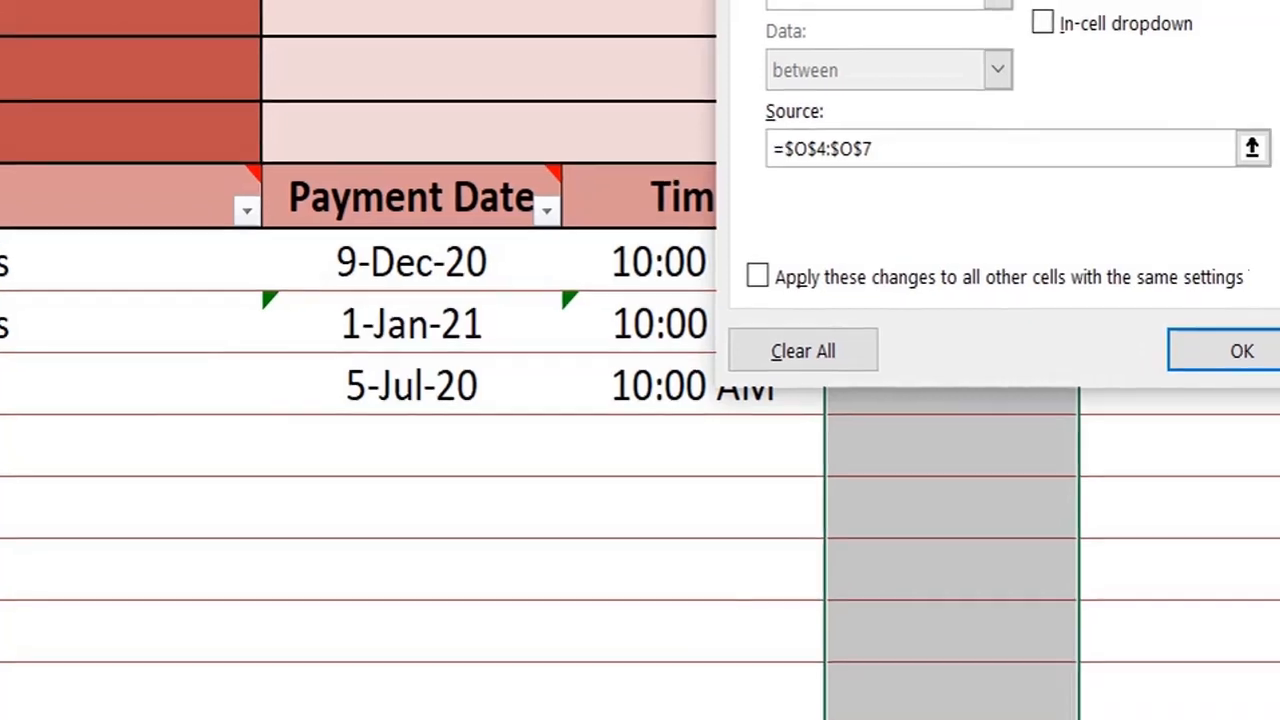
pyautogui.click(1045, 97)
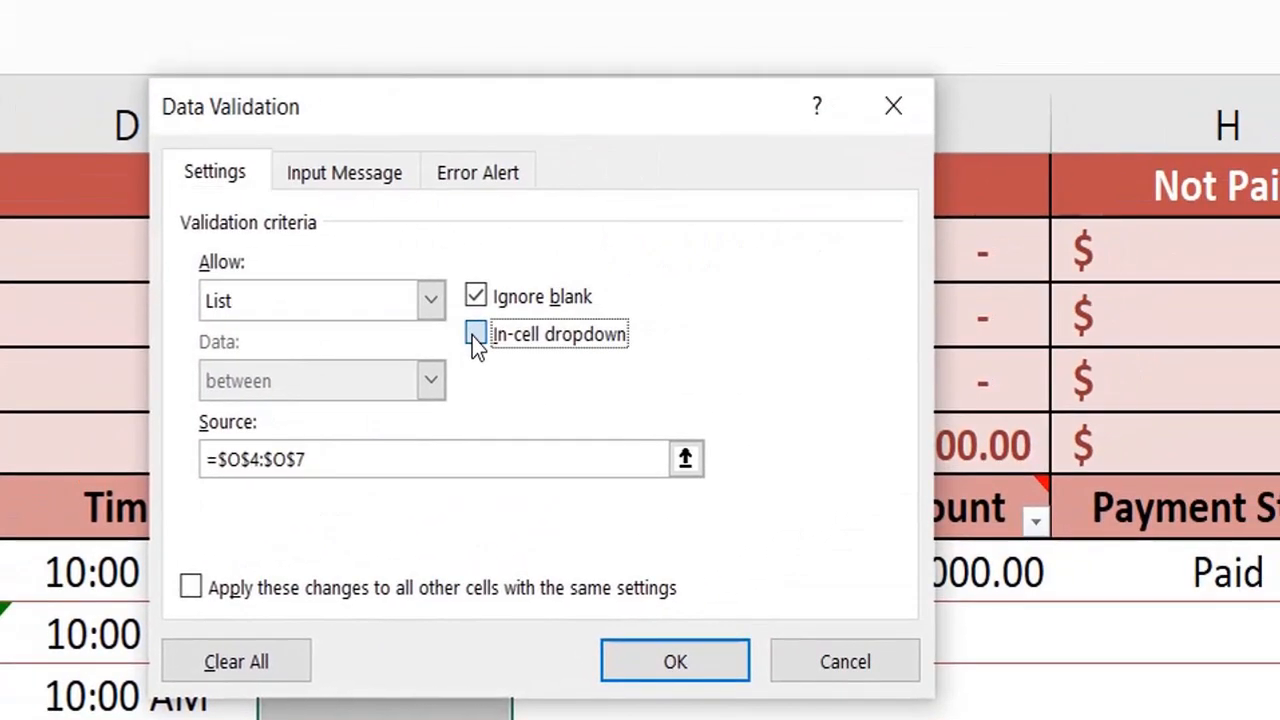
pyautogui.click(475, 334)
pyautogui.click(672, 660)
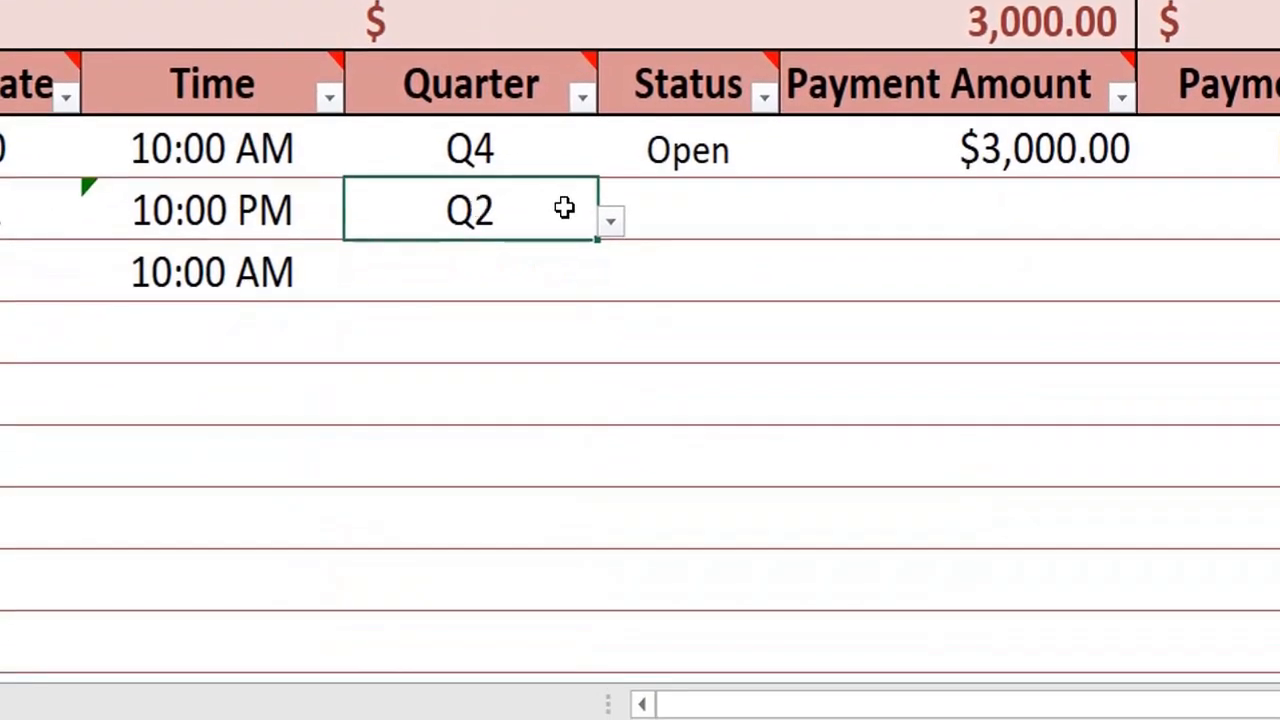
# - Choose Q1 in the second Quarter cell and Q3 in the third from their dropdown lists
pyautogui.click(613, 226)
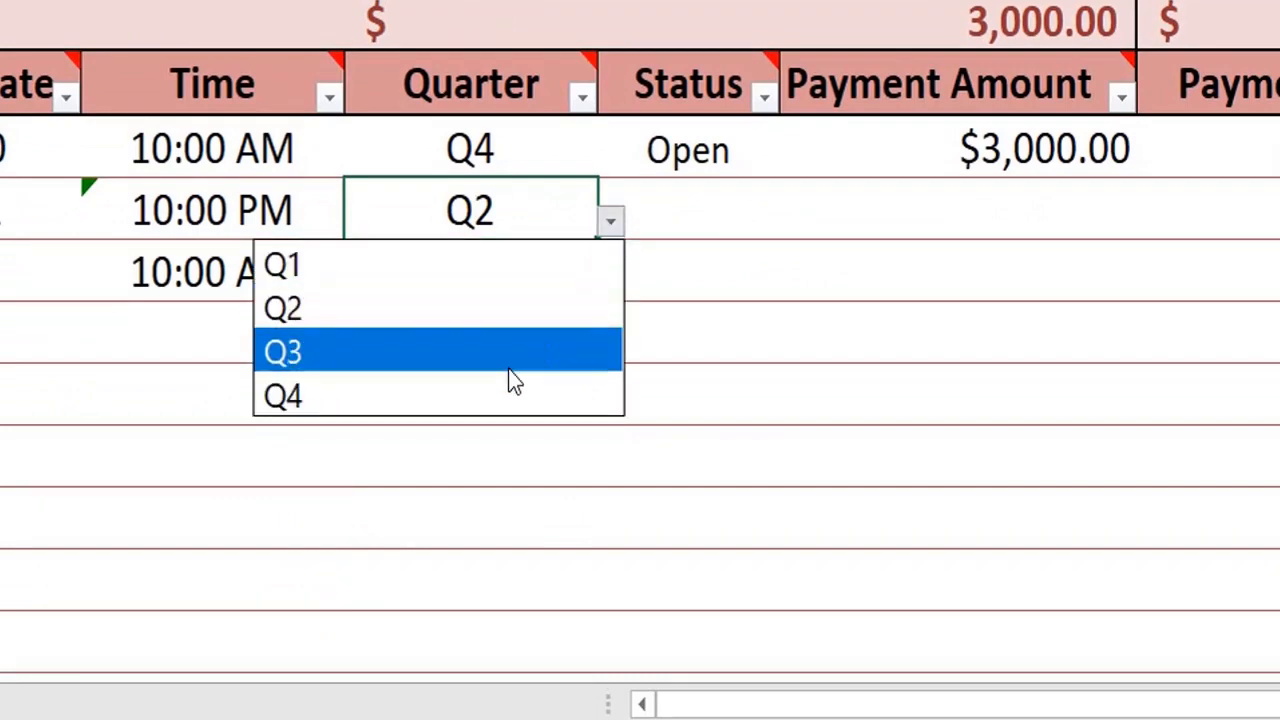
pyautogui.click(535, 265)
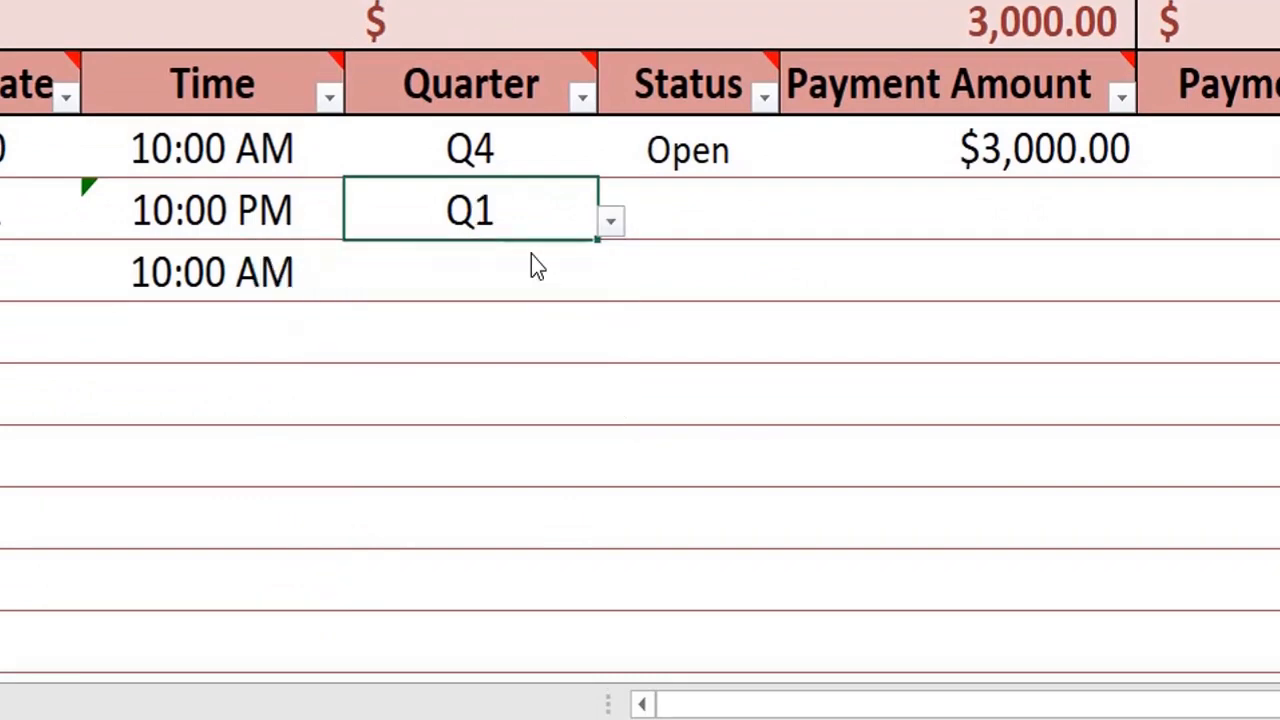
pyautogui.click(546, 291)
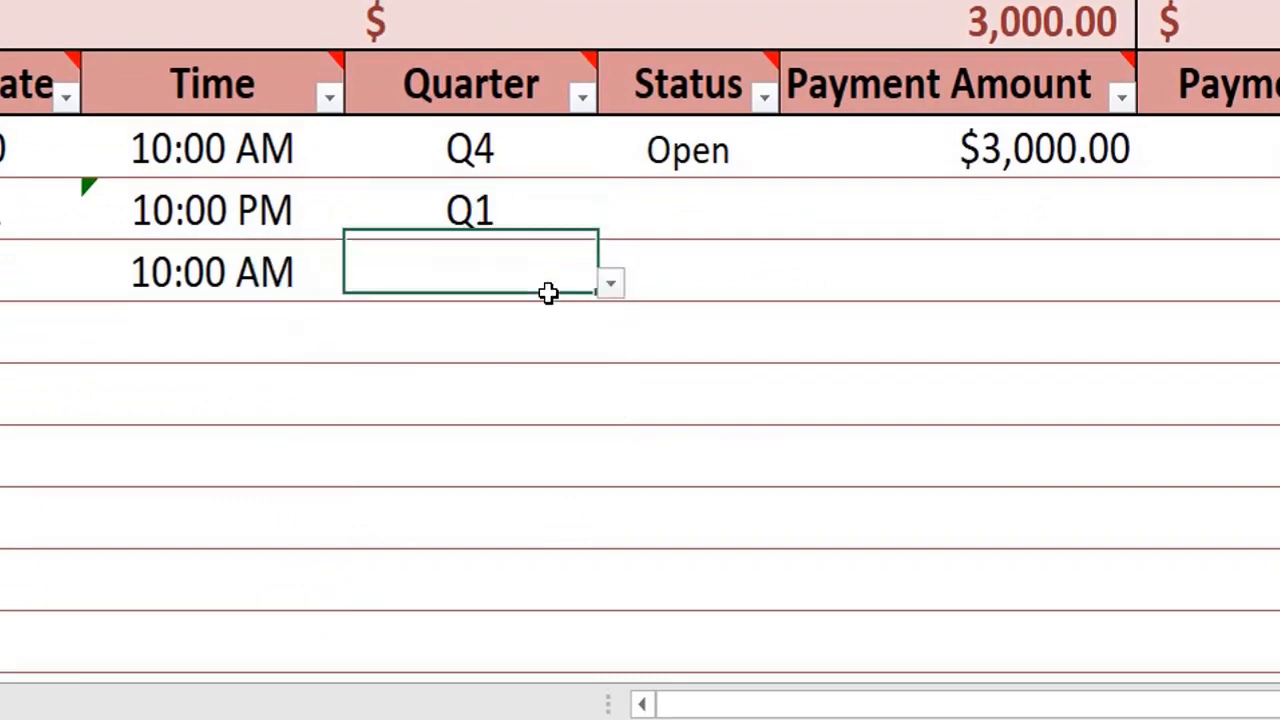
pyautogui.click(610, 283)
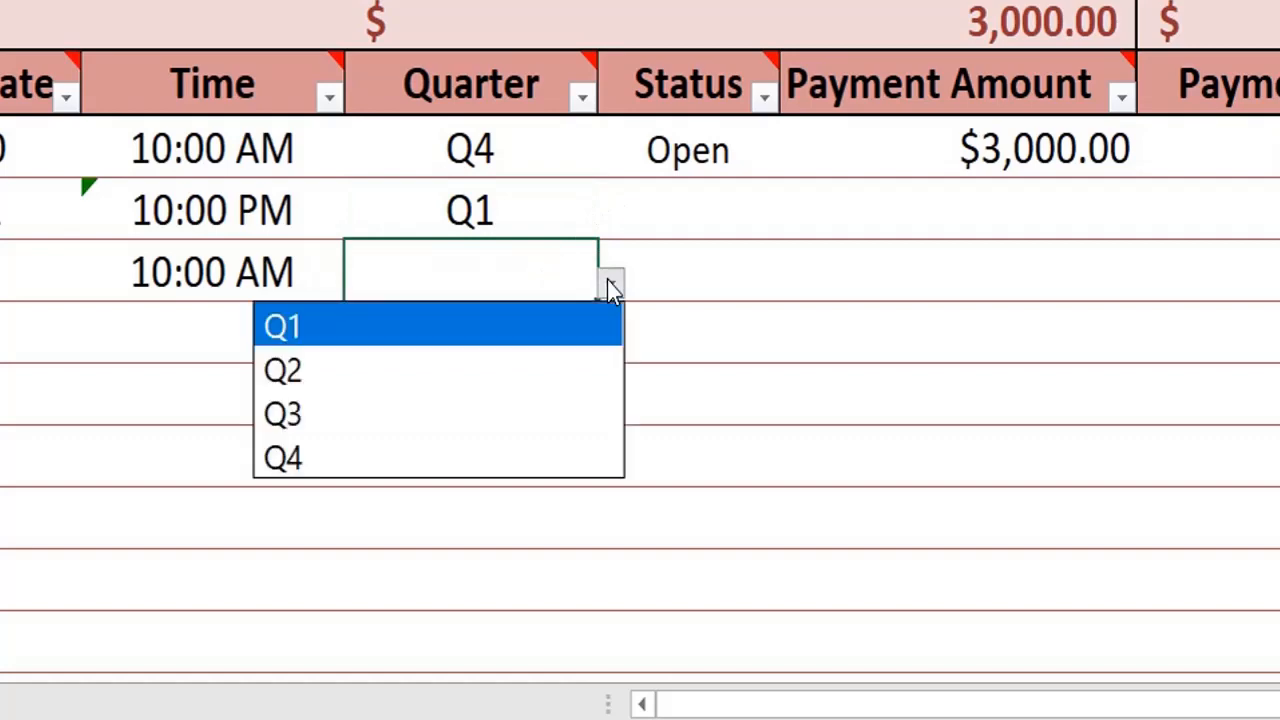
pyautogui.click(491, 413)
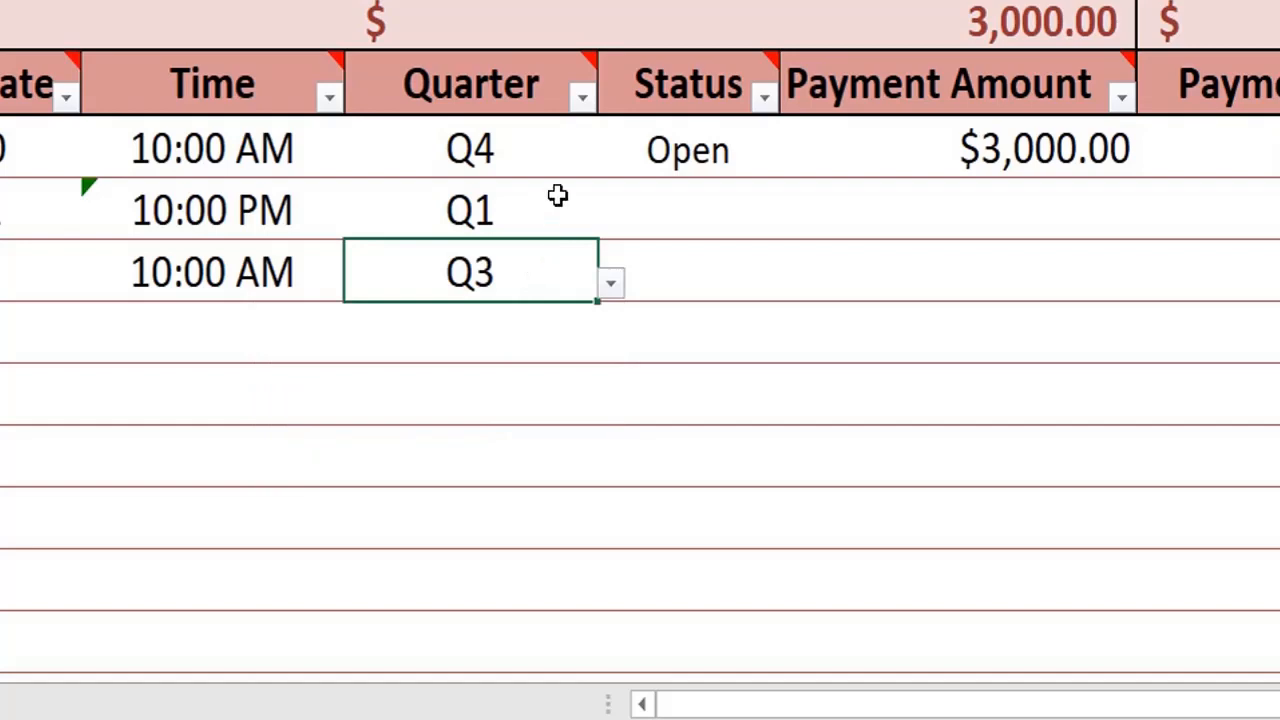
# - Select the Status cells from the Open entry downward and open their data validation, extending it to the cells without settings
pyautogui.click(693, 141)
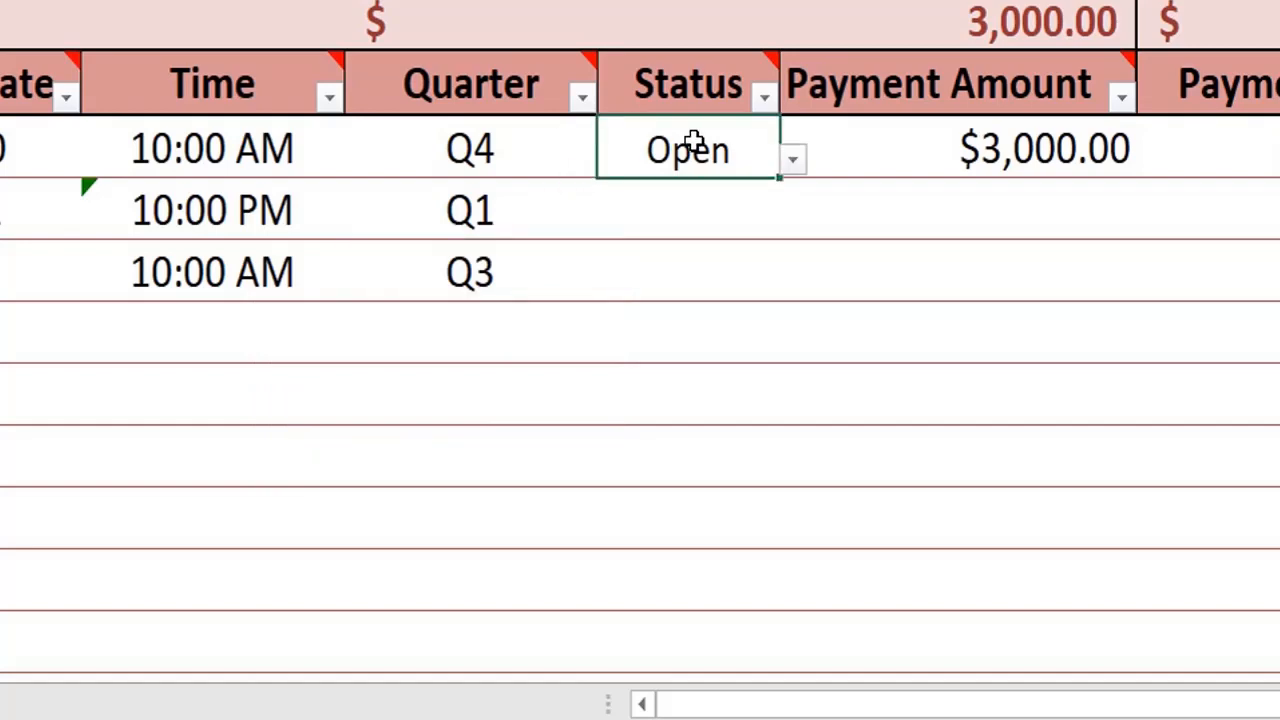
pyautogui.hotkey('shift', 'Down')
pyautogui.hotkey('shift', 'Down')
pyautogui.hotkey('shift', 'Down')
pyautogui.hotkey('shift', 'Down')
pyautogui.hotkey('shift', 'Down')
pyautogui.hotkey('shift', 'Down')
pyautogui.hotkey('shift', 'Down')
pyautogui.hotkey('shift', 'Down')
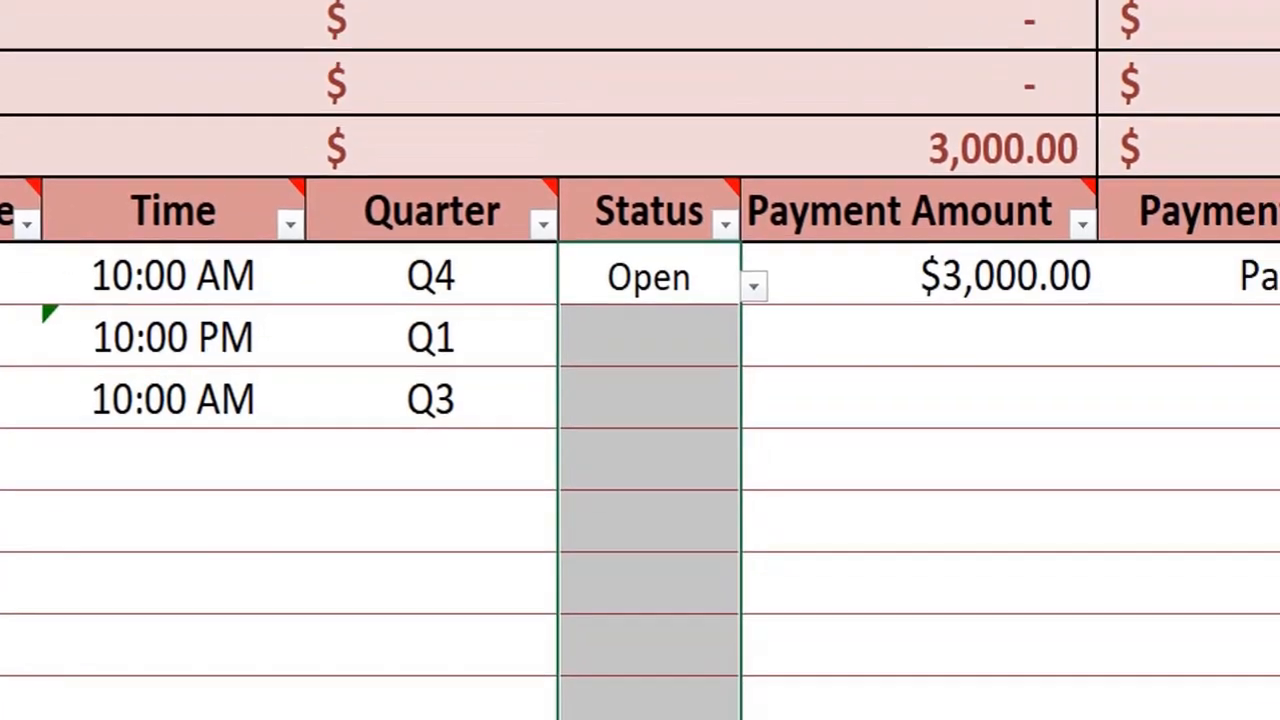
pyautogui.click(466, 86)
pyautogui.click(503, 169)
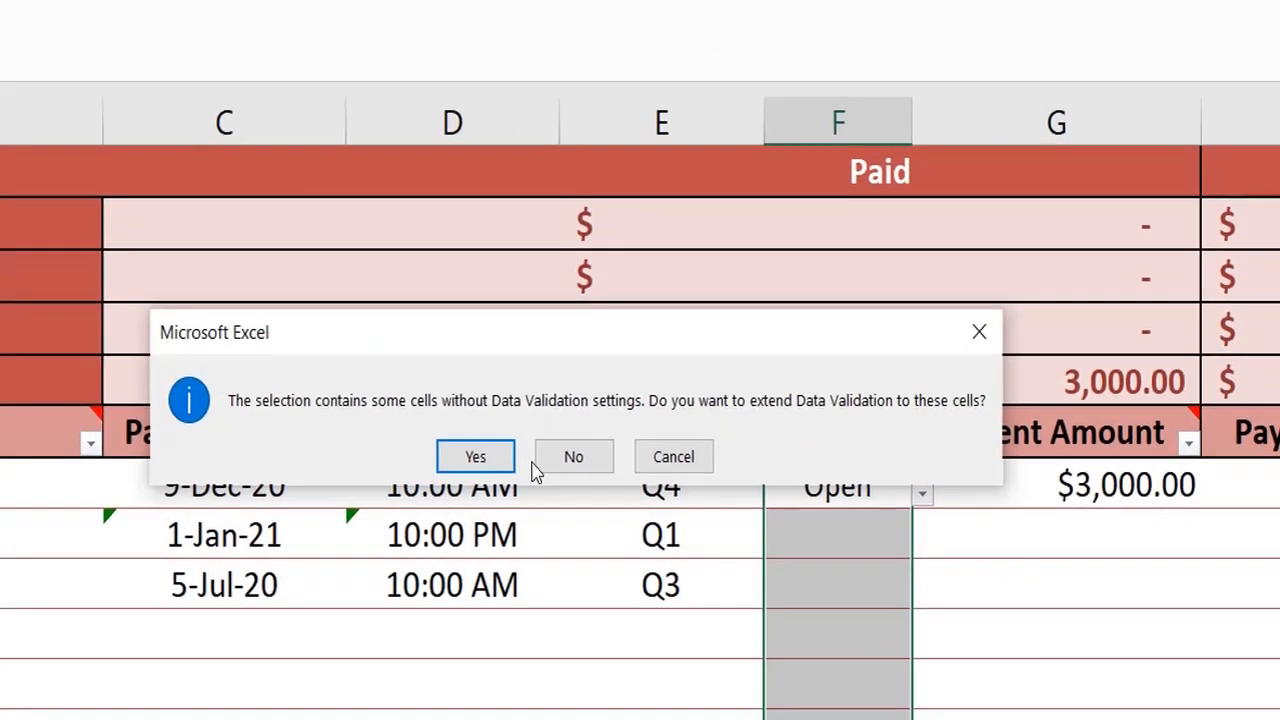
pyautogui.click(374, 540)
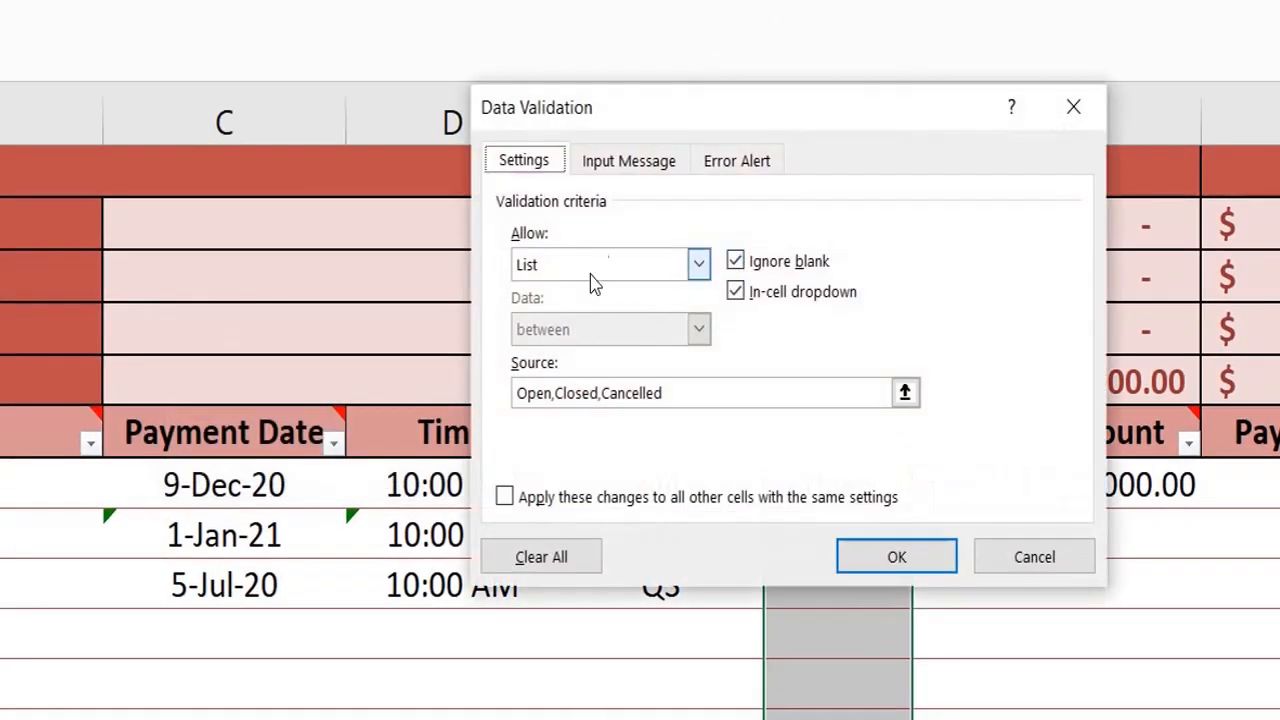
# - Clear the existing source entries of the Status list validation
pyautogui.click(719, 391)
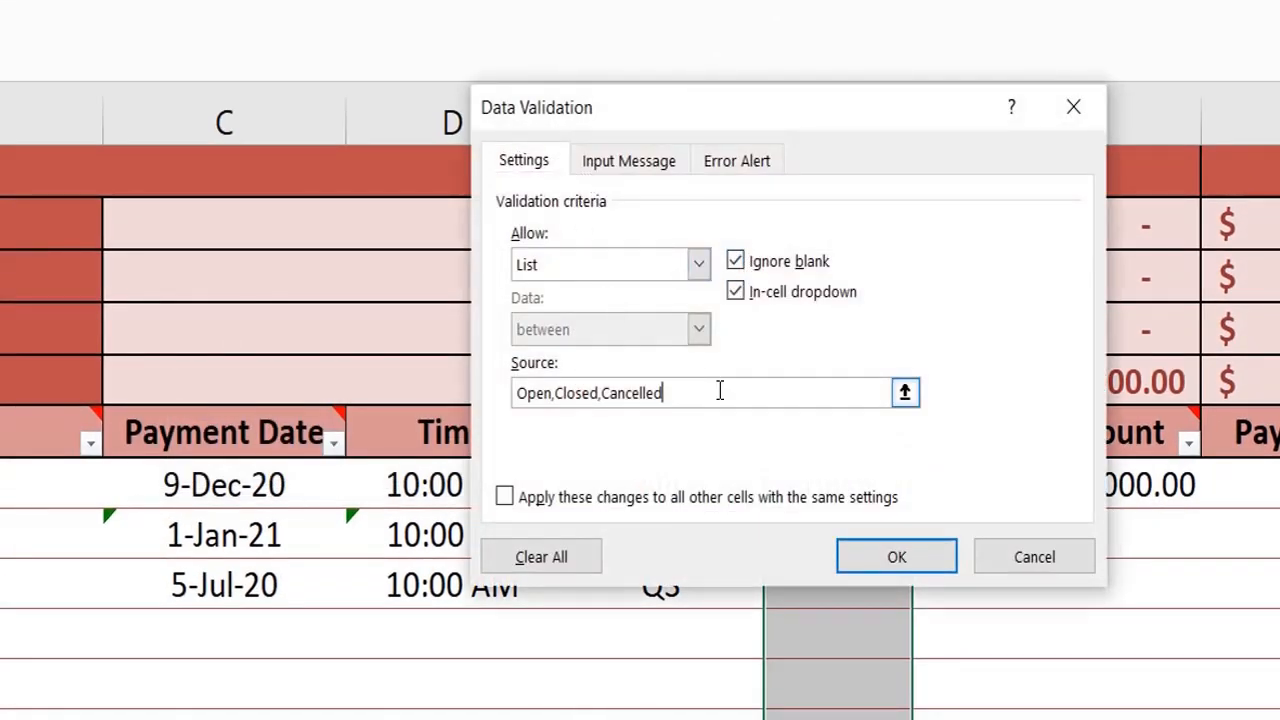
pyautogui.press('BackSpace')
pyautogui.press('BackSpace')
pyautogui.press('BackSpace')
pyautogui.press('BackSpace')
pyautogui.press('BackSpace')
pyautogui.press('BackSpace')
pyautogui.press('BackSpace')
pyautogui.press('BackSpace')
pyautogui.press('BackSpace')
pyautogui.press('BackSpace')
pyautogui.press('BackSpace')
pyautogui.press('BackSpace')
pyautogui.press('BackSpace')
pyautogui.press('BackSpace')
pyautogui.press('BackSpace')
pyautogui.press('BackSpace')
pyautogui.press('BackSpace')
pyautogui.press('BackSpace')
pyautogui.press('BackSpace')
pyautogui.press('BackSpace')
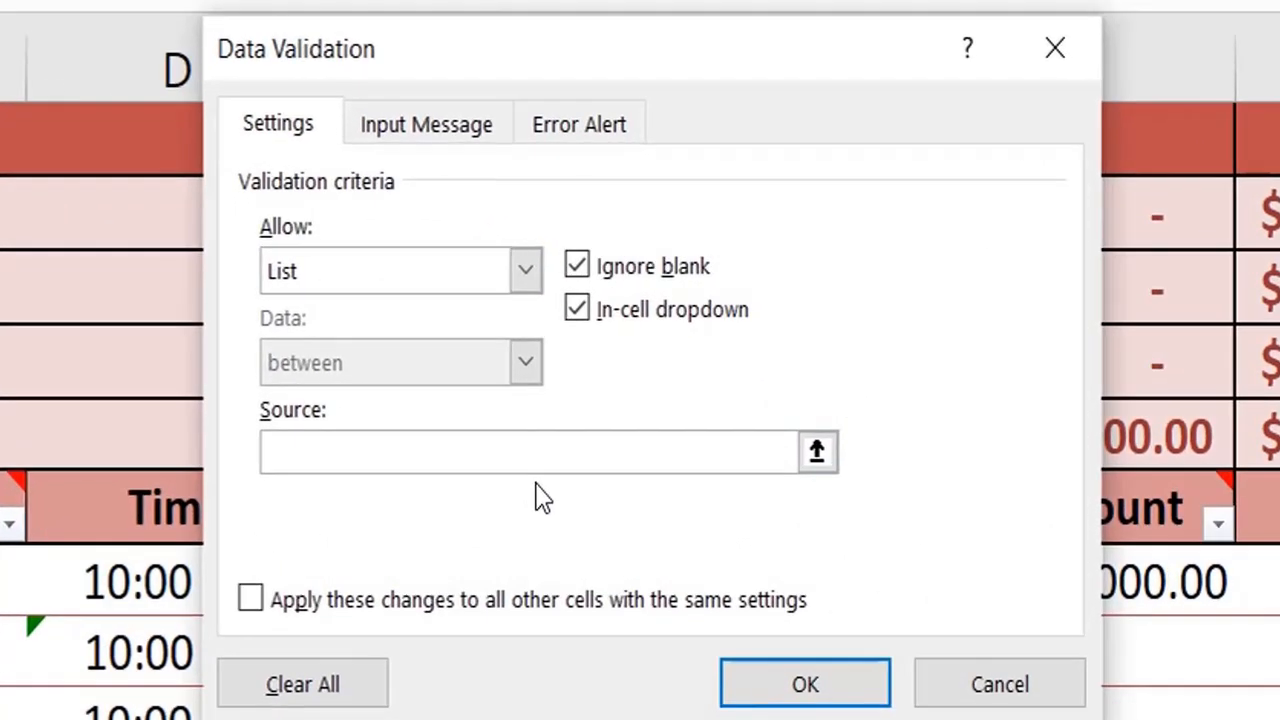
pyautogui.write('Open, Cl')
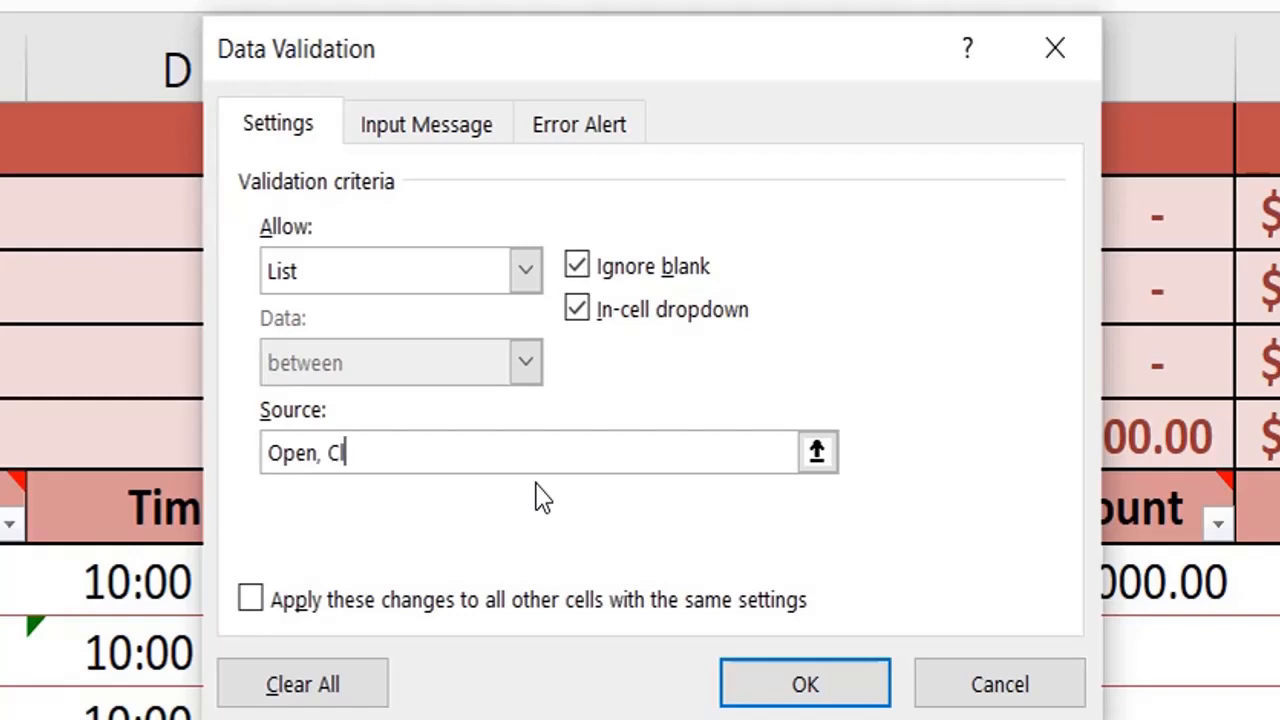
pyautogui.write('osed')
pyautogui.press('BackSpace')
pyautogui.press('BackSpace')
pyautogui.press('BackSpace')
pyautogui.press('BackSpace')
pyautogui.press('BackSpace')
pyautogui.press('BackSpace')
pyautogui.press('BackSpace')
pyautogui.press('BackSpace')
pyautogui.press('BackSpace')
pyautogui.press('BackSpace')
pyautogui.press('BackSpace')
pyautogui.press('BackSpace')
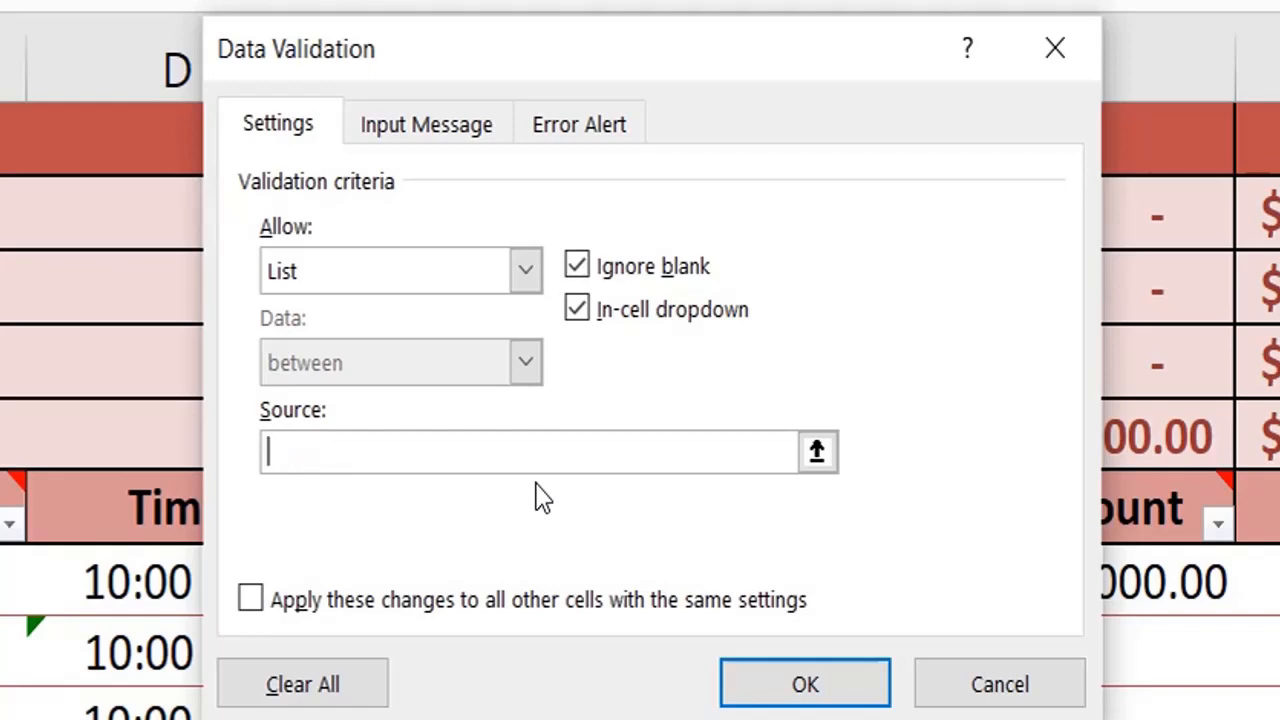
# - Enter Open, Pending, Cancelled as the source of the Status list
pyautogui.write('Open, Pend')
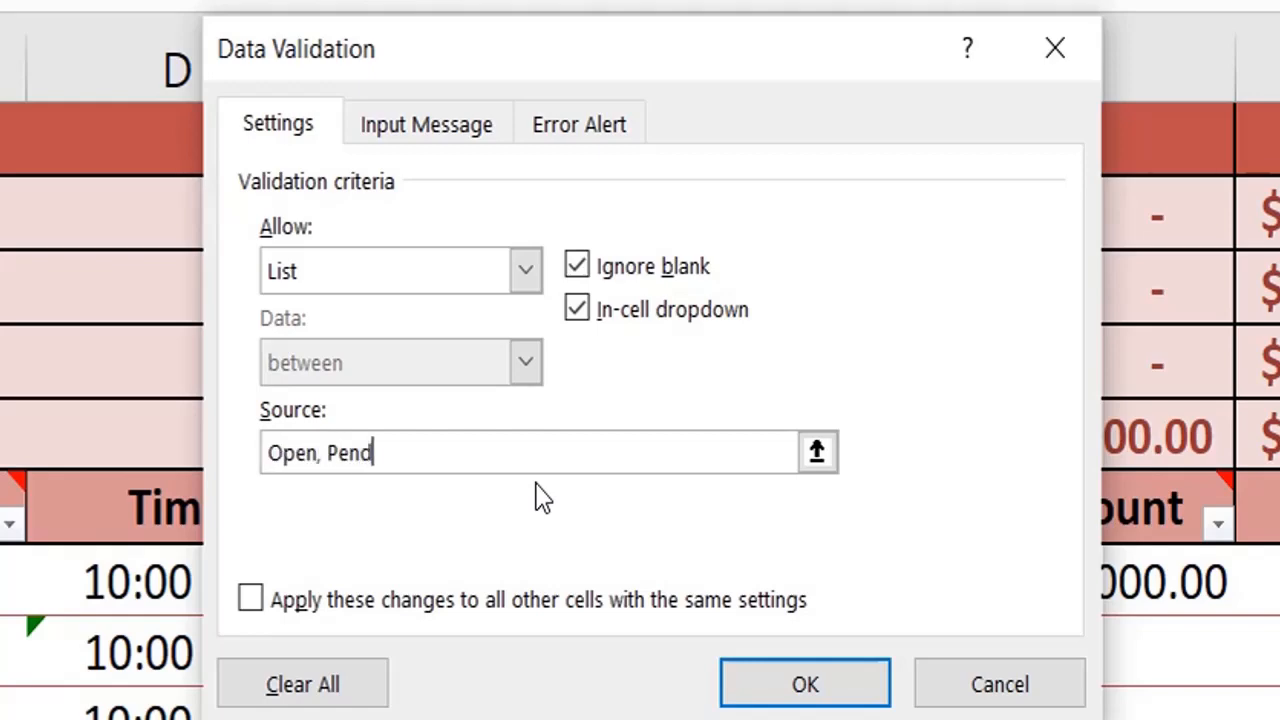
pyautogui.write('ing, Cncelled')
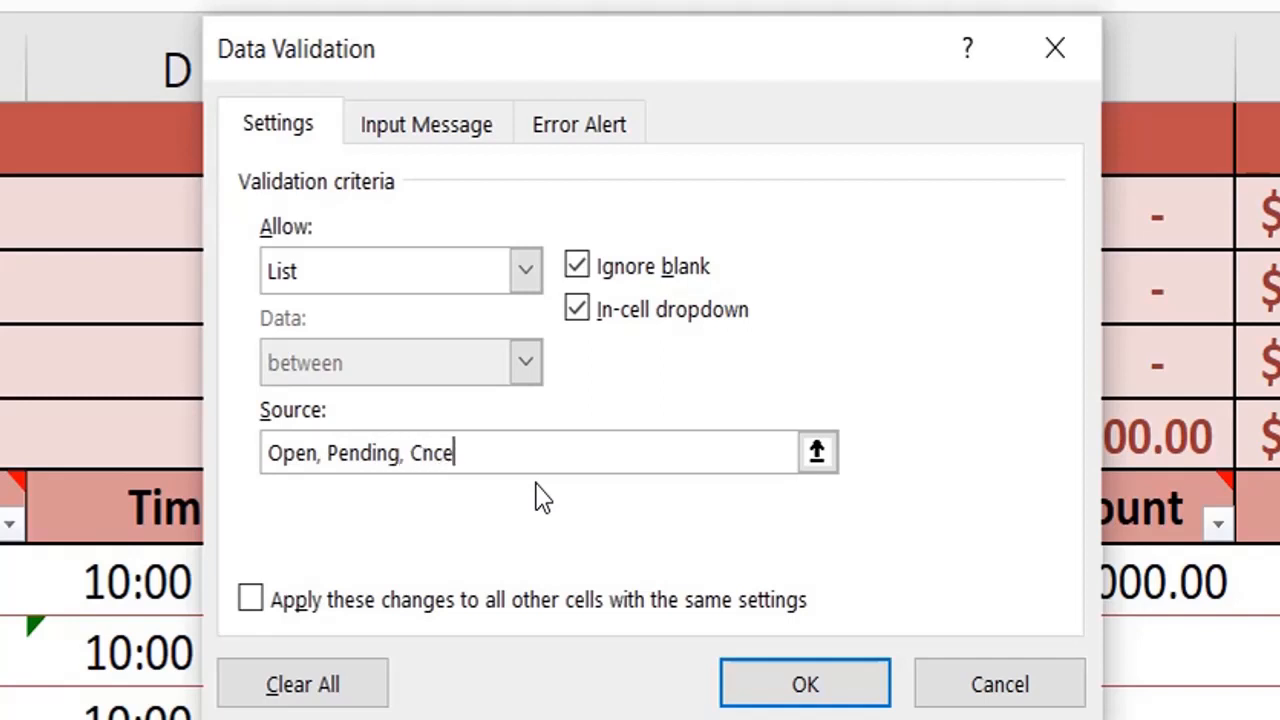
pyautogui.press('BackSpace')
pyautogui.press('BackSpace')
pyautogui.press('BackSpace')
pyautogui.press('BackSpace')
pyautogui.press('BackSpace')
pyautogui.press('BackSpace')
pyautogui.press('BackSpace')
pyautogui.write('ancelled')
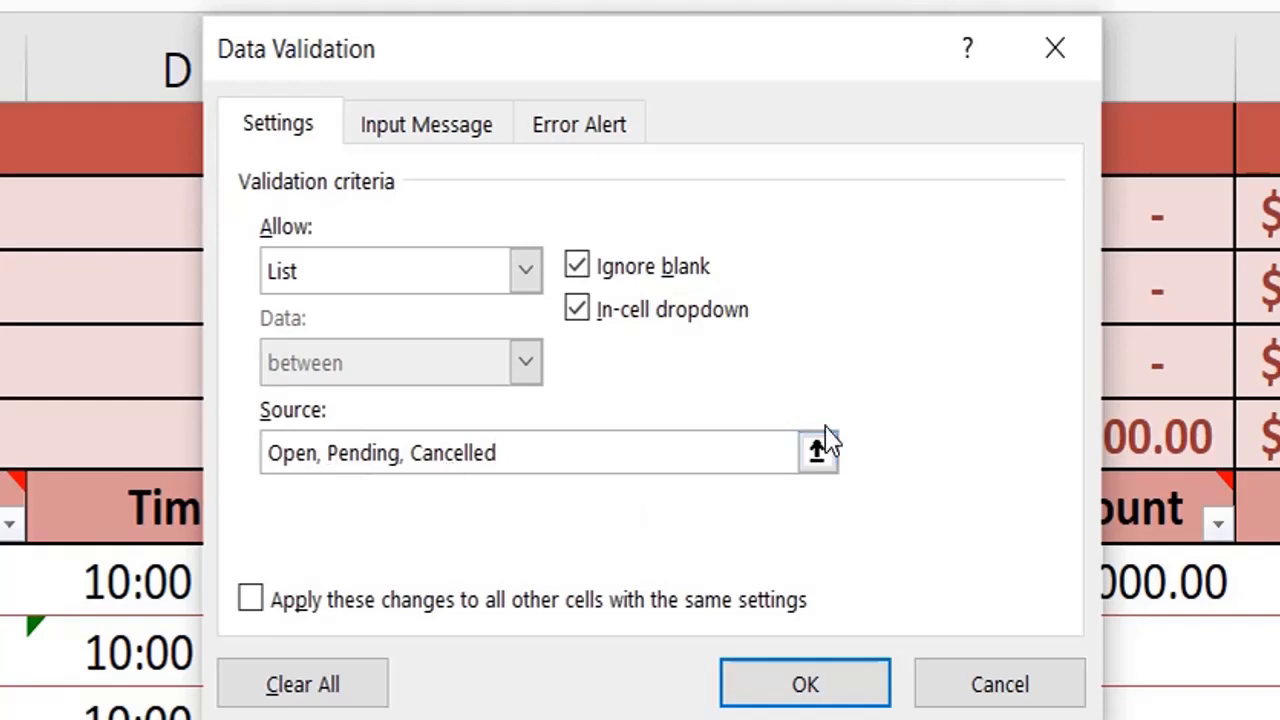
# - Turn off the input message for the Status cells and apply the validation with the Stop error alert
pyautogui.click(425, 138)
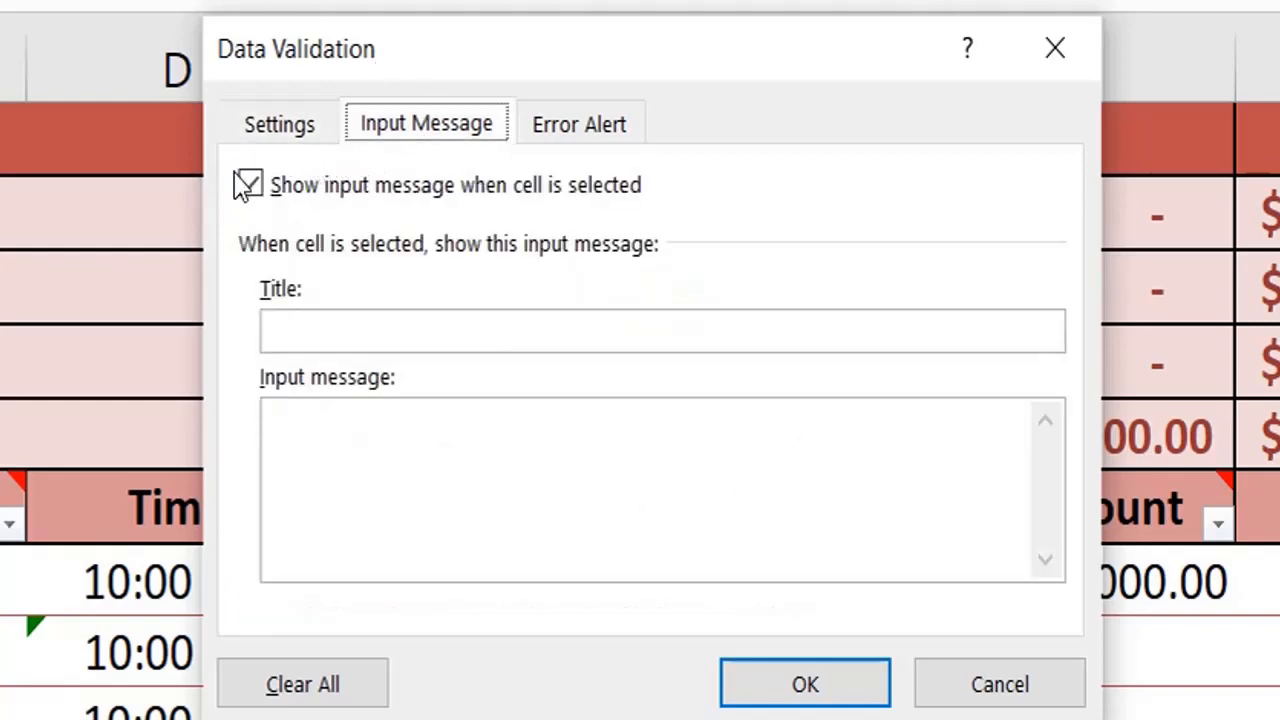
pyautogui.click(258, 194)
pyautogui.click(598, 145)
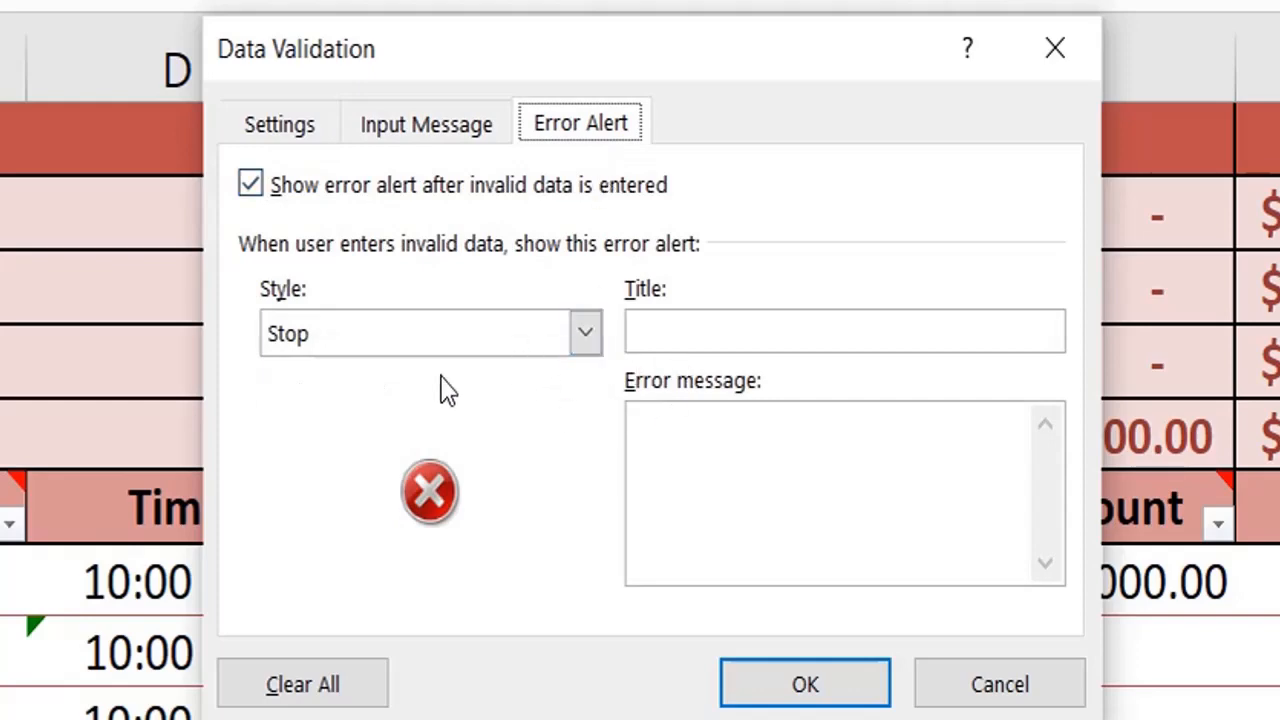
pyautogui.click(806, 686)
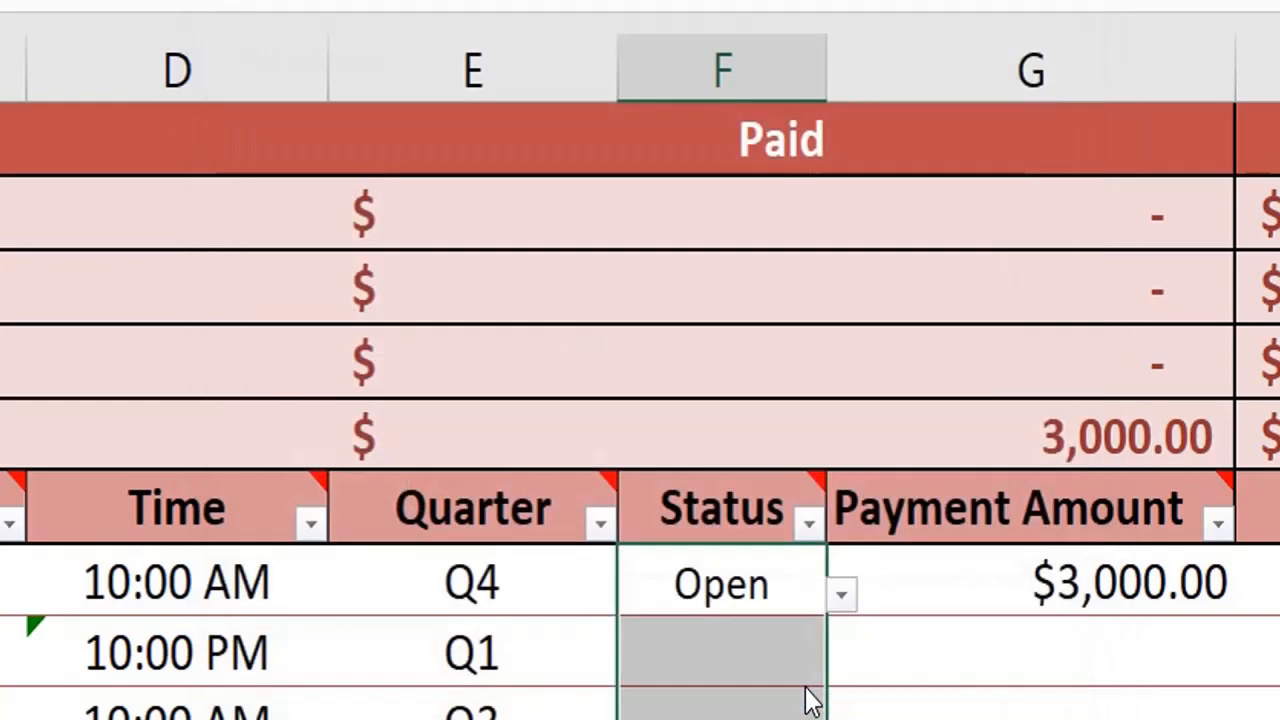
# - Test the Status dropdowns by choosing Pending in the second cell and Cancelled in the third
pyautogui.click(838, 598)
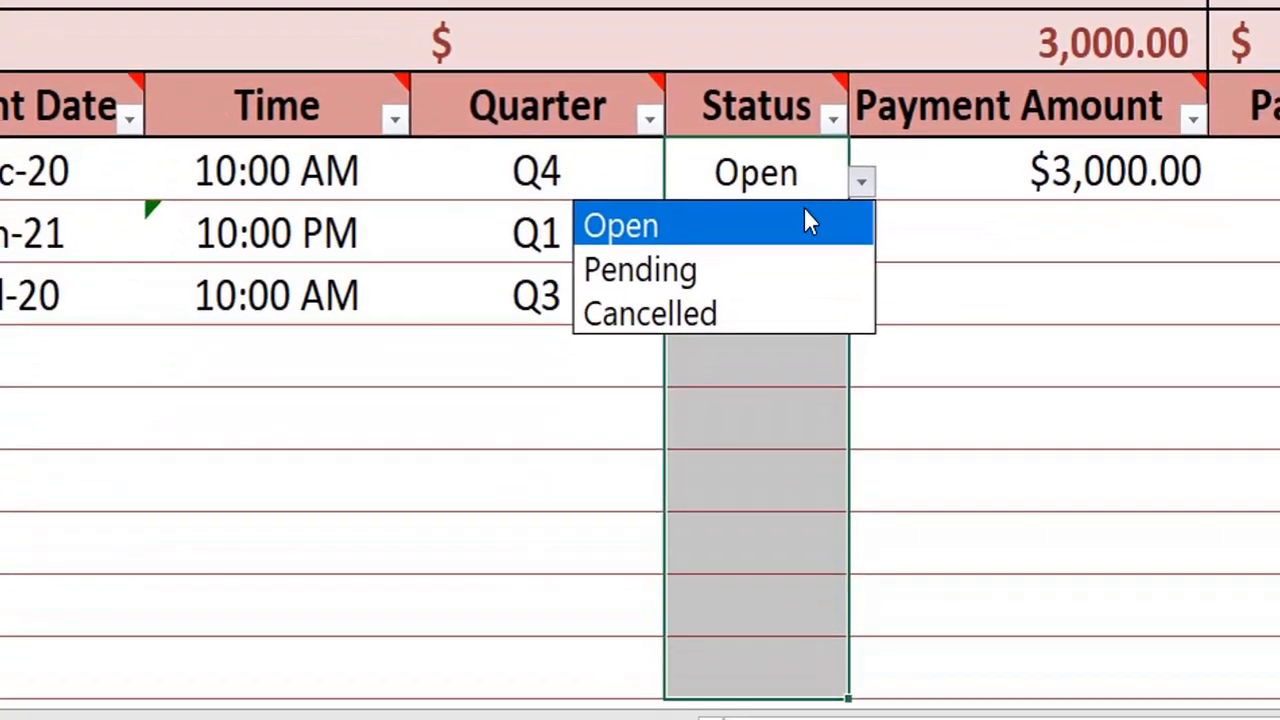
pyautogui.click(775, 643)
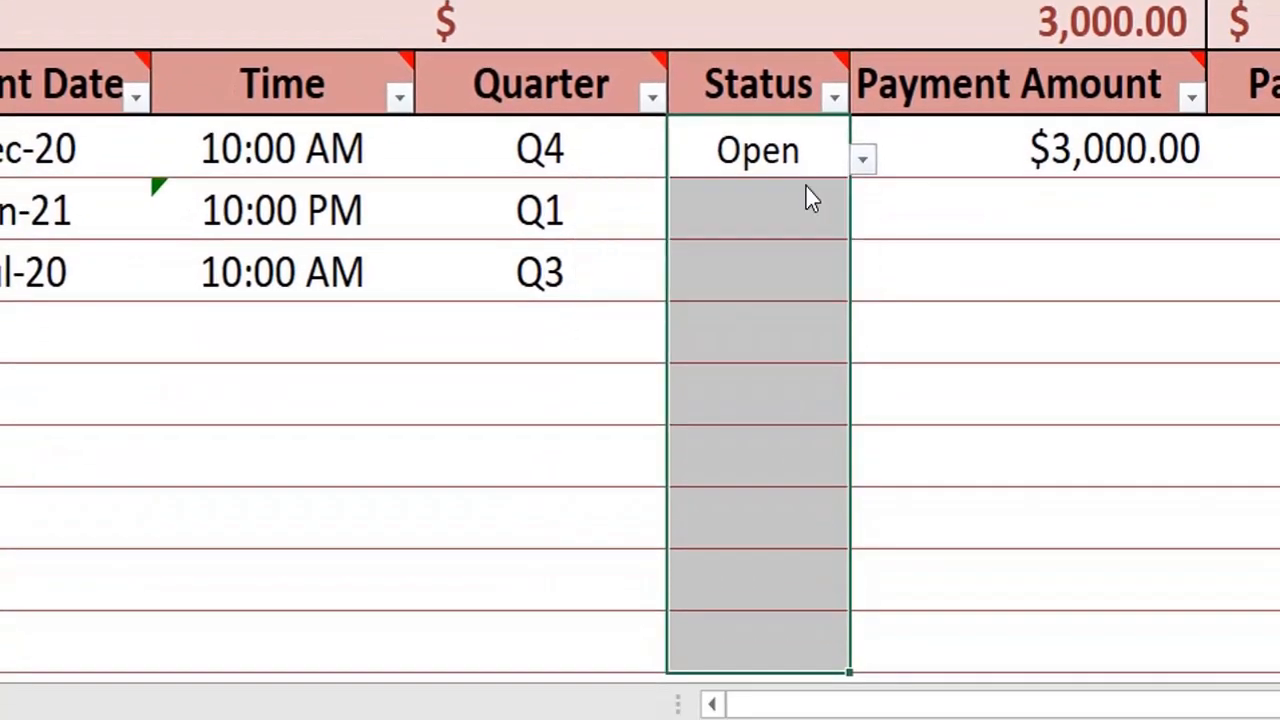
pyautogui.click(774, 654)
pyautogui.click(804, 211)
pyautogui.click(860, 220)
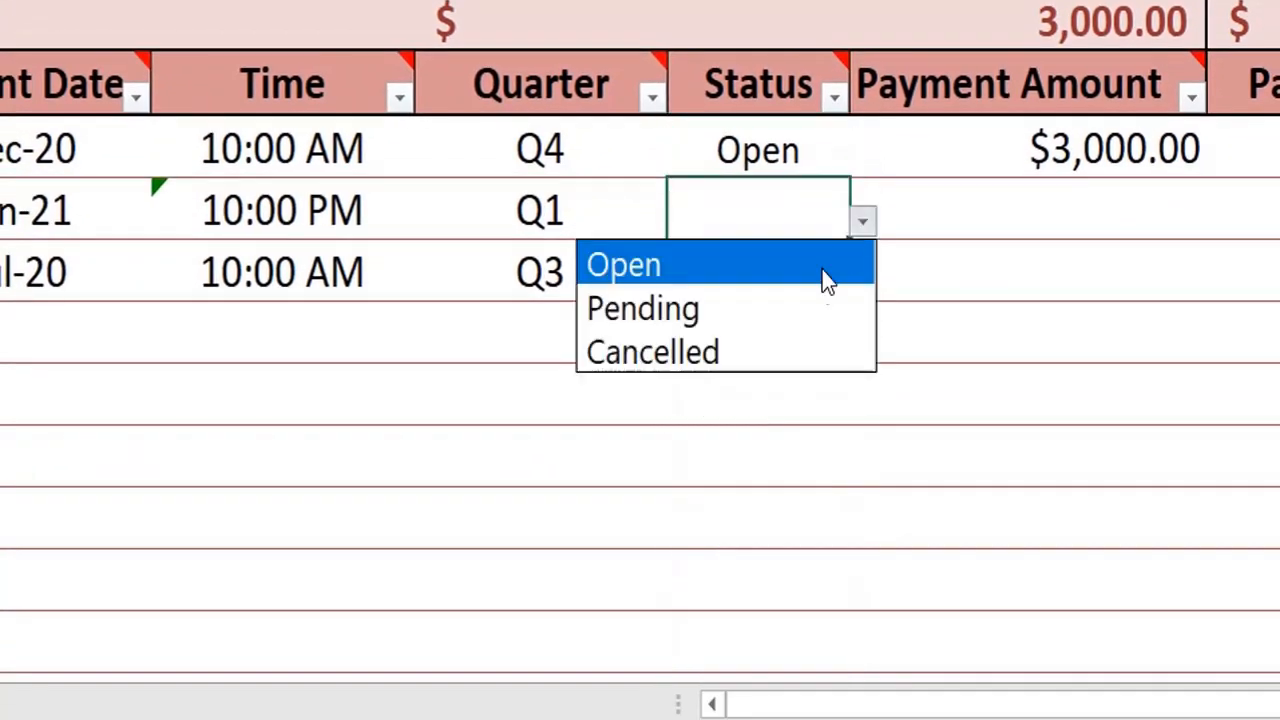
pyautogui.click(812, 310)
pyautogui.click(836, 264)
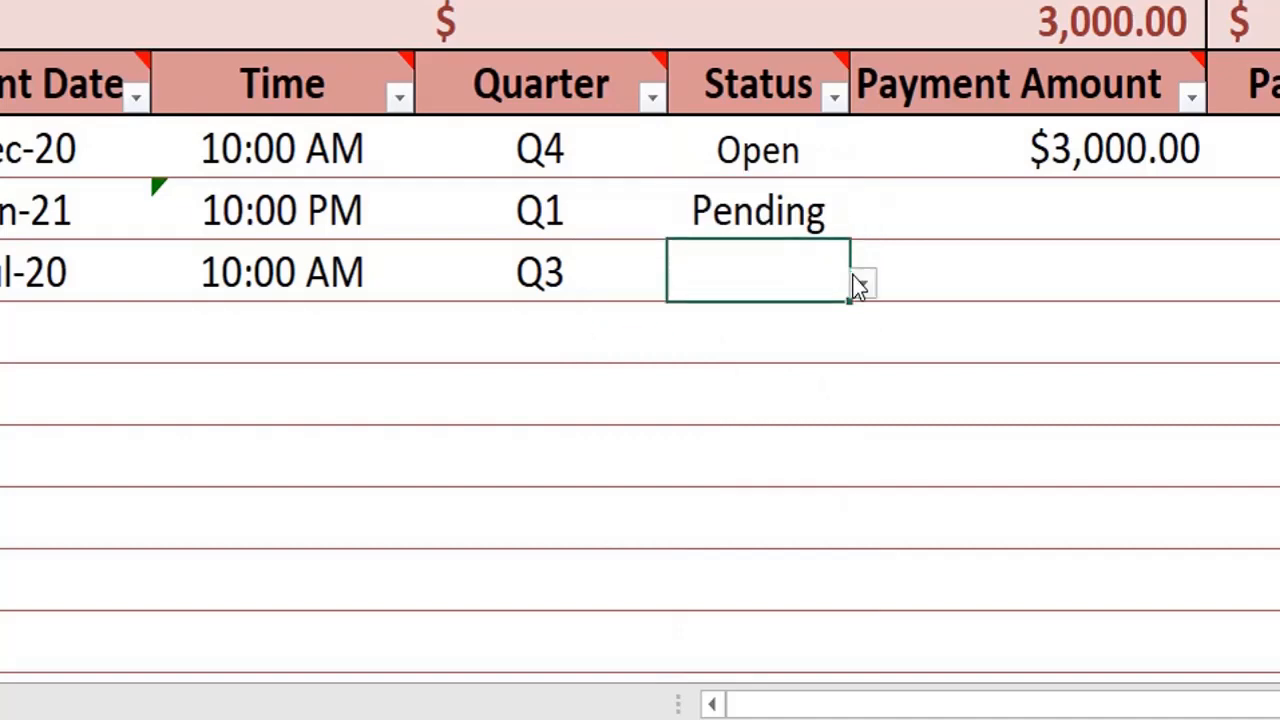
pyautogui.click(860, 284)
pyautogui.click(757, 409)
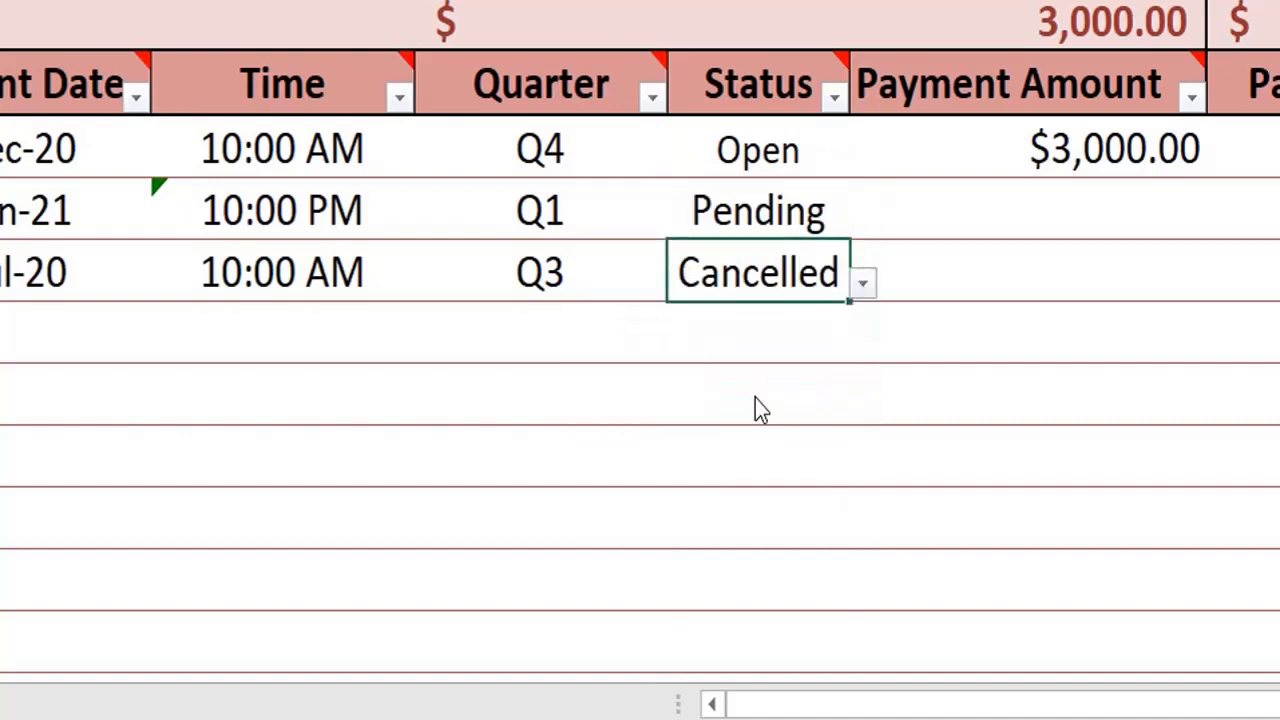
pyautogui.click(943, 354)
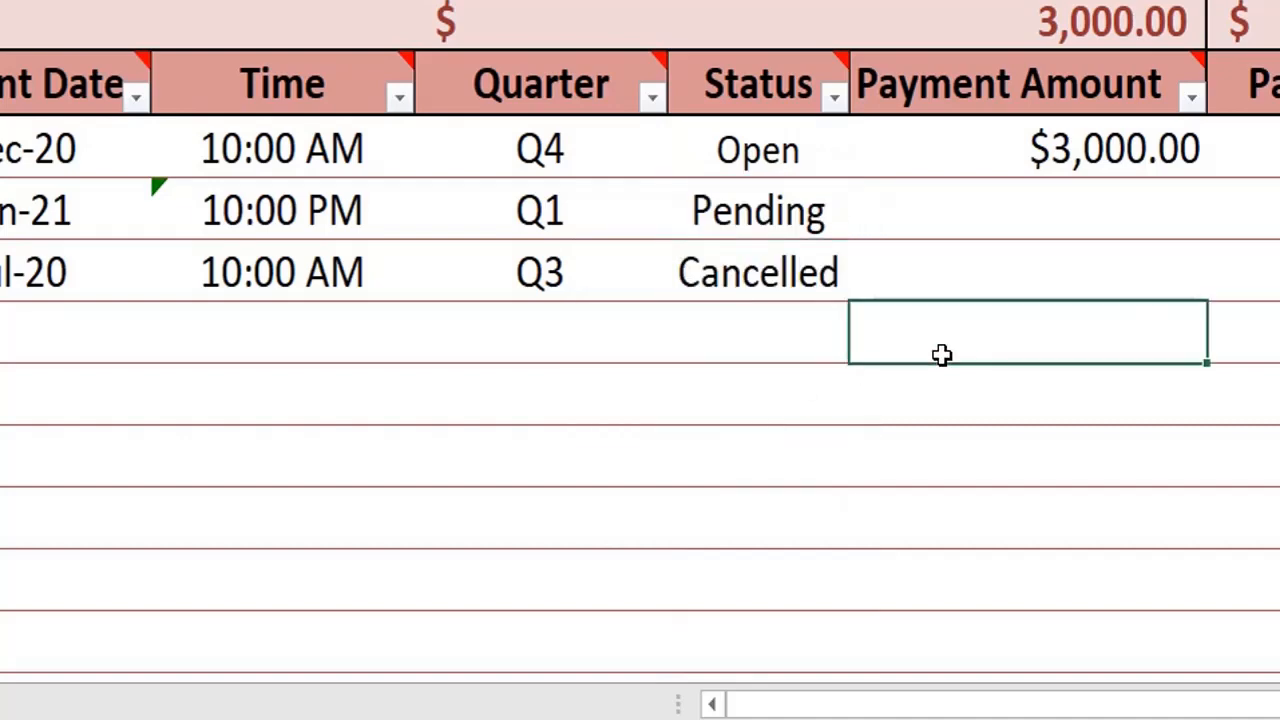
pyautogui.click(783, 146)
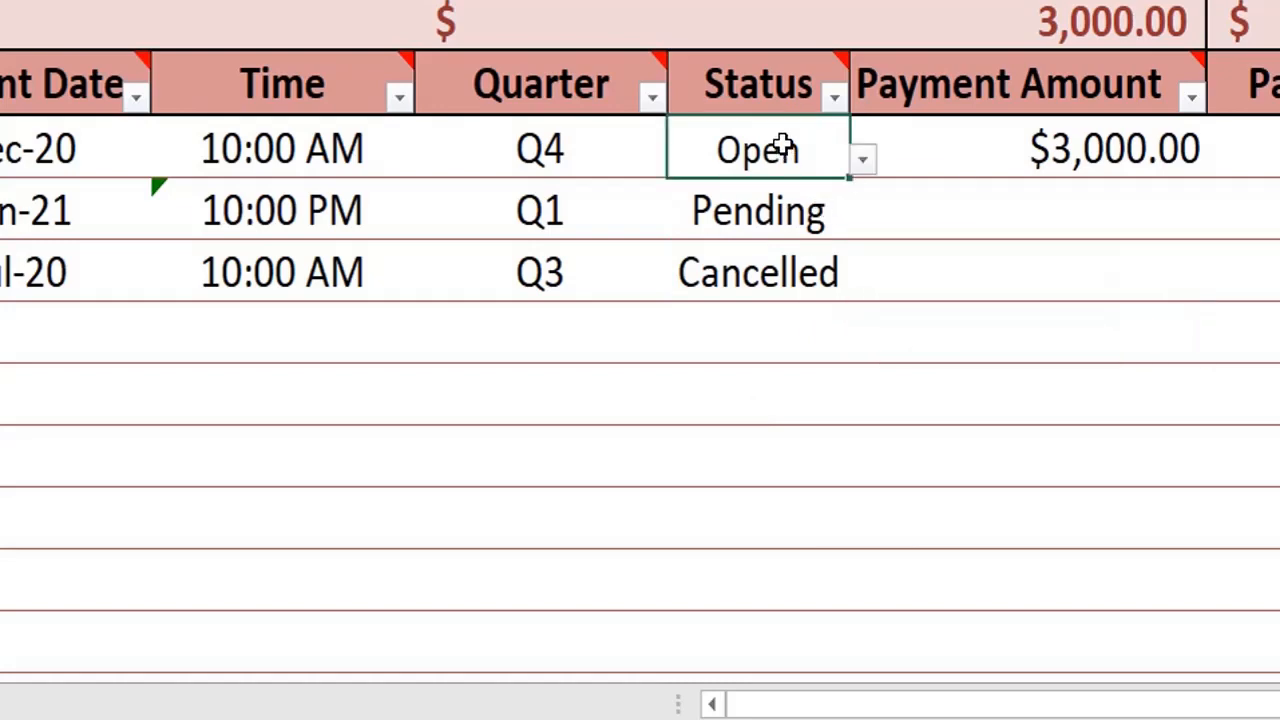
# - Select the Payment Amount cells from the first entry downward and open their data validation, extending it to the cells without settings
pyautogui.click(1097, 150)
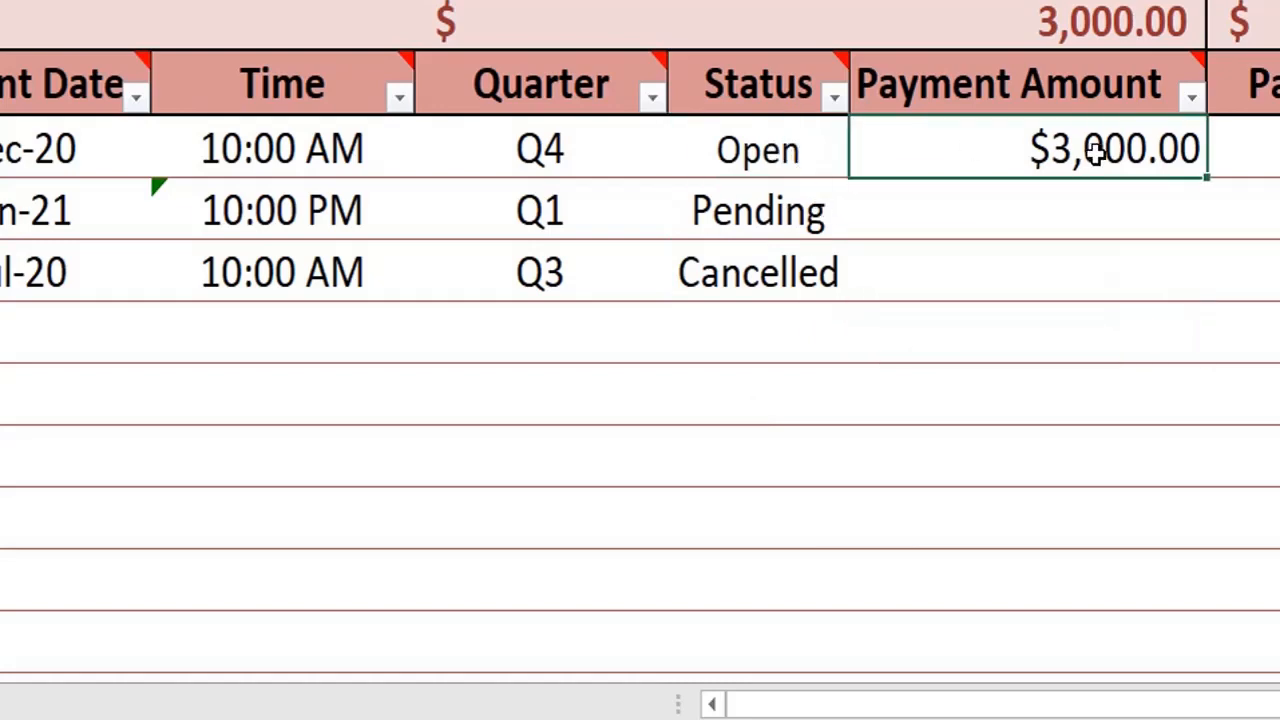
pyautogui.hotkey('shift', 'Down')
pyautogui.hotkey('shift', 'Down')
pyautogui.hotkey('shift', 'Down')
pyautogui.hotkey('shift', 'Down')
pyautogui.hotkey('shift', 'Down')
pyautogui.hotkey('shift', 'Down')
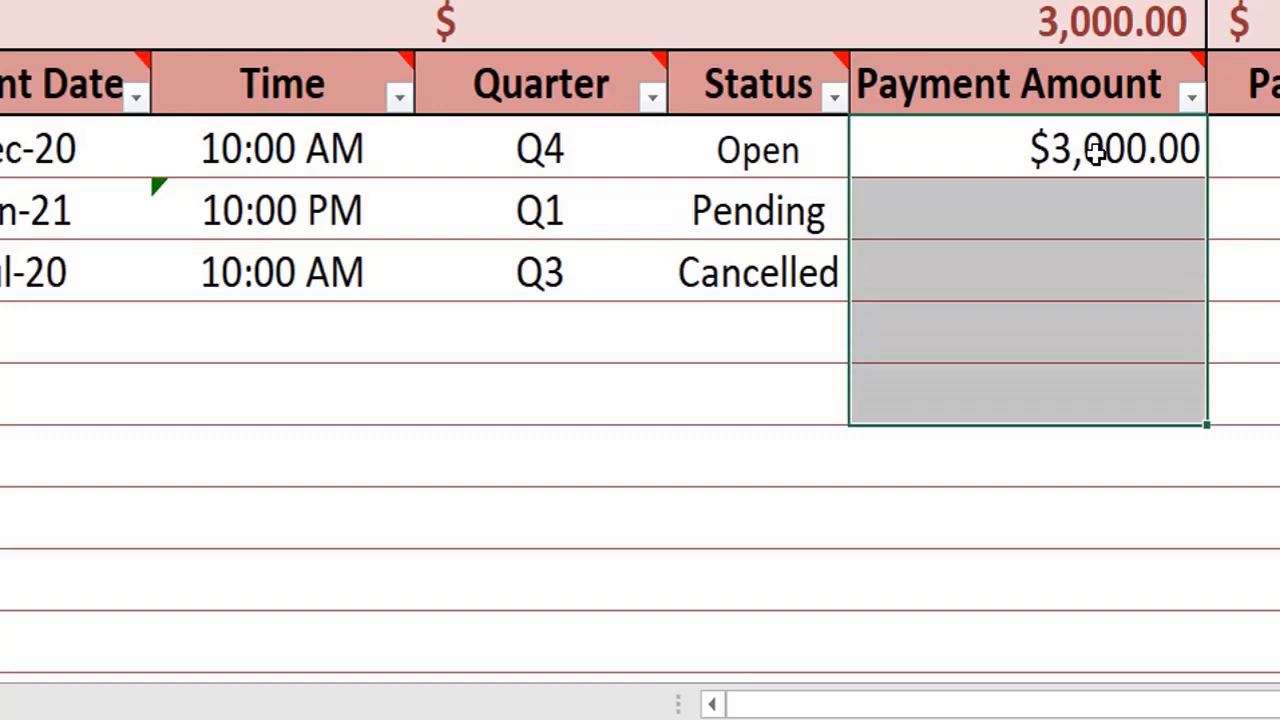
pyautogui.hotkey('shift', 'Down')
pyautogui.hotkey('shift', 'Down')
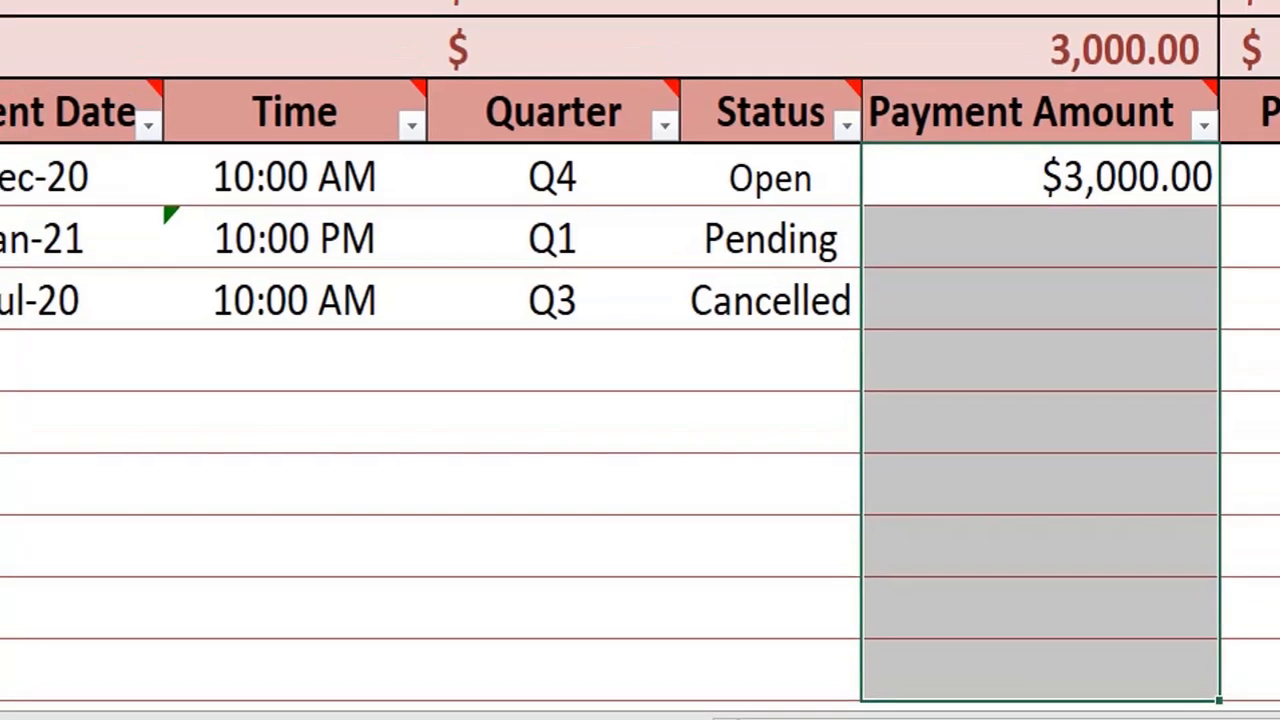
pyautogui.click(1078, 132)
pyautogui.click(1008, 10)
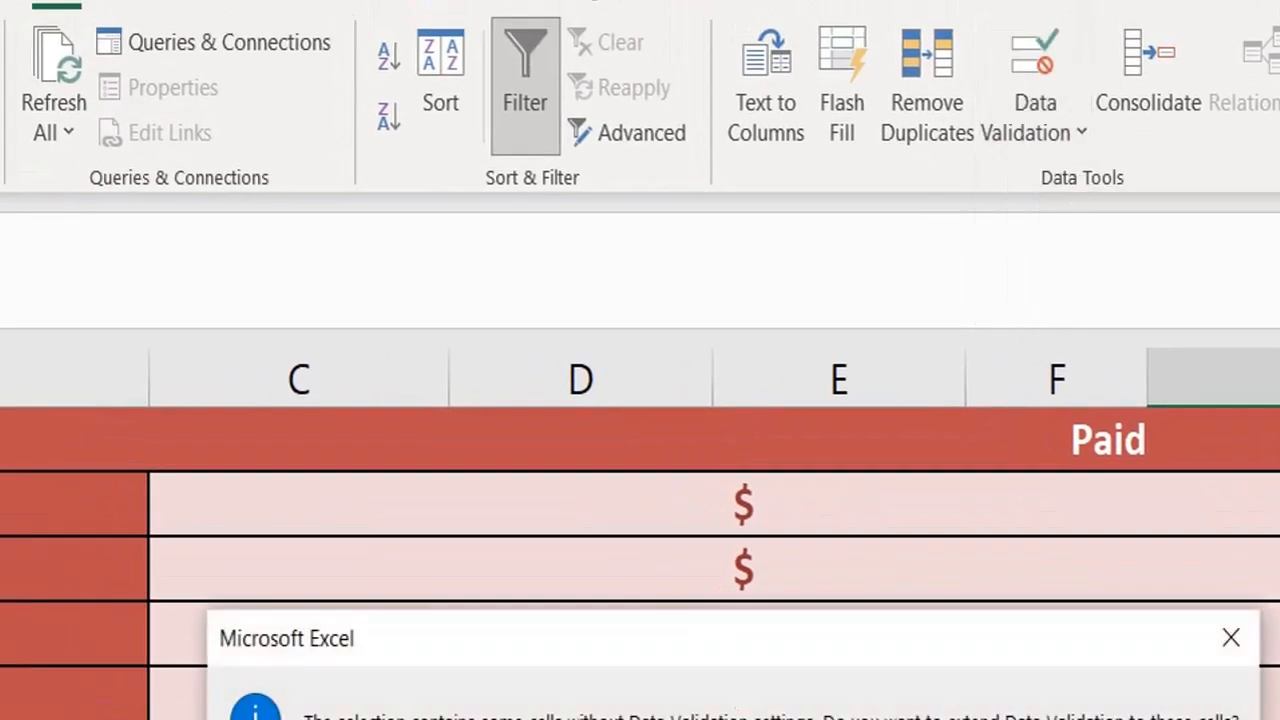
pyautogui.press('Return')
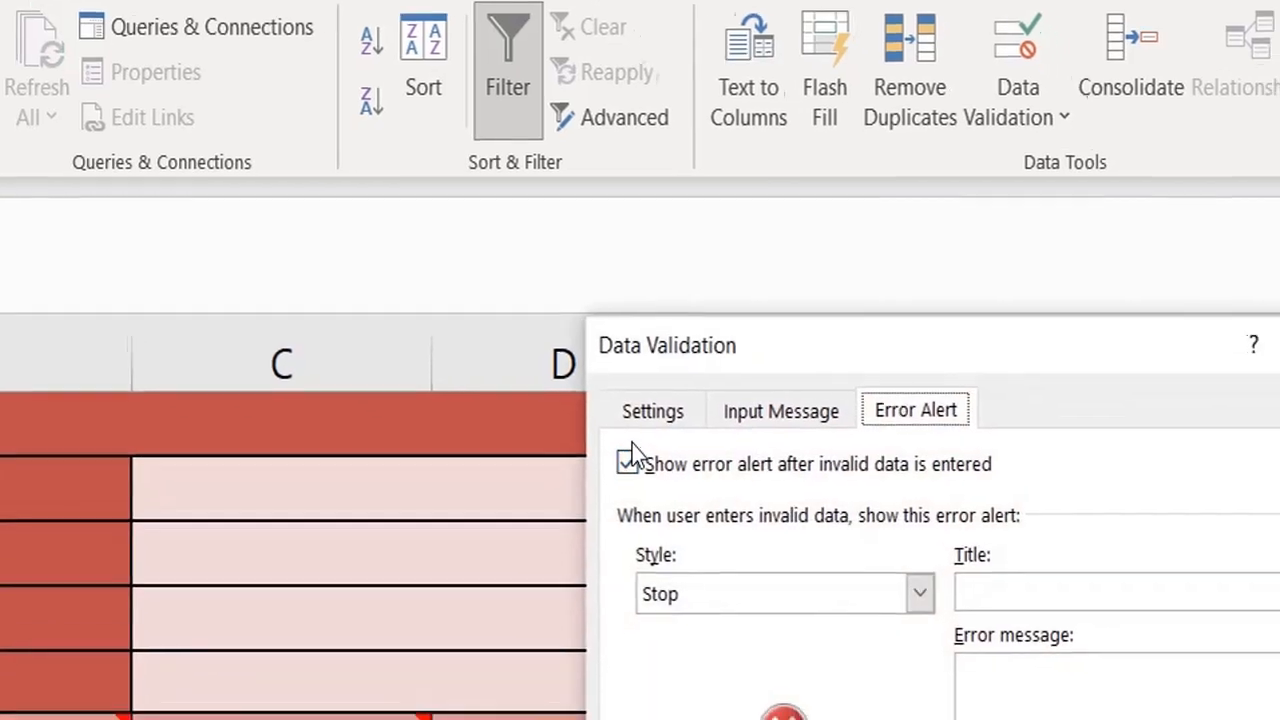
# - Set the Payment Amount validation criteria to allow whole numbers less than 10000
pyautogui.click(669, 423)
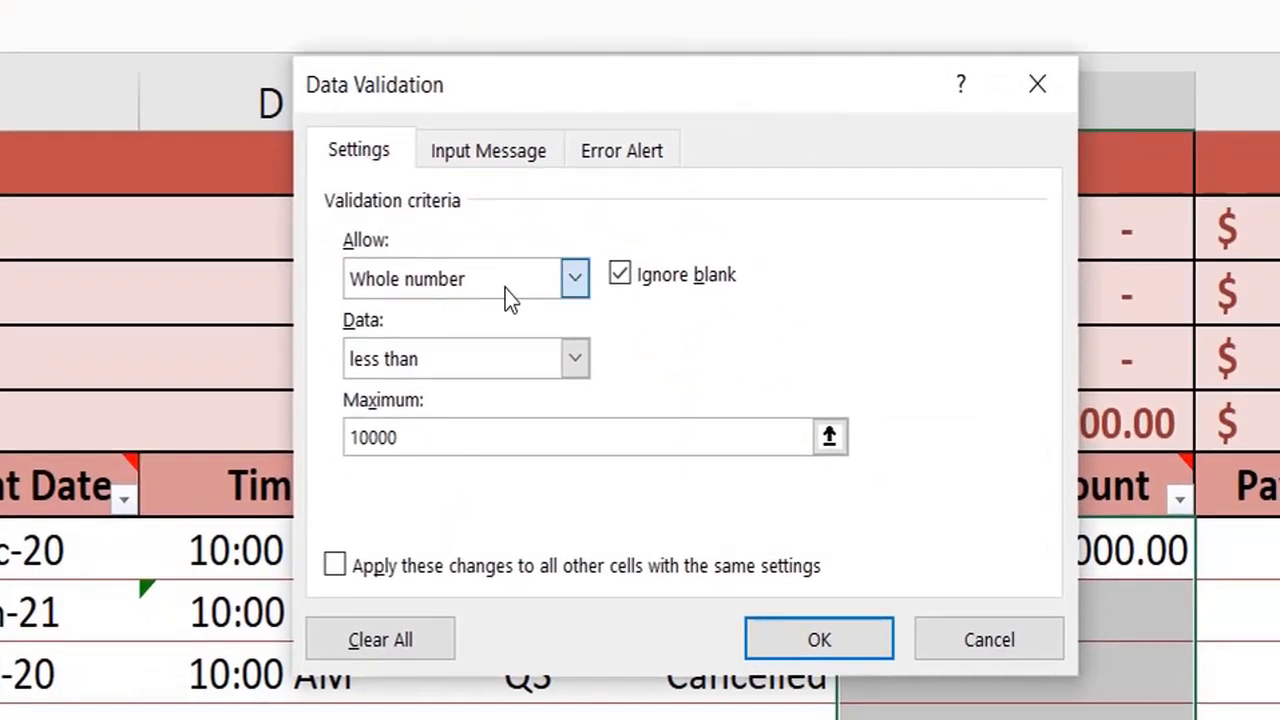
pyautogui.click(574, 350)
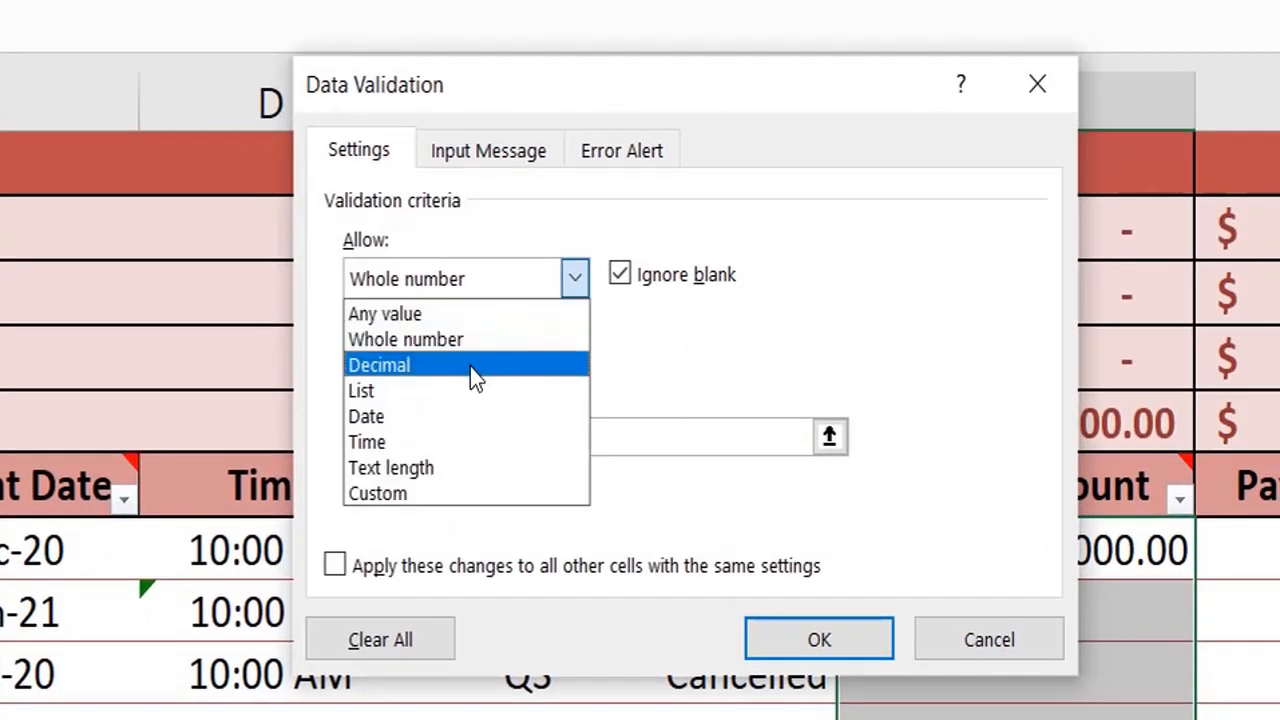
pyautogui.click(693, 74)
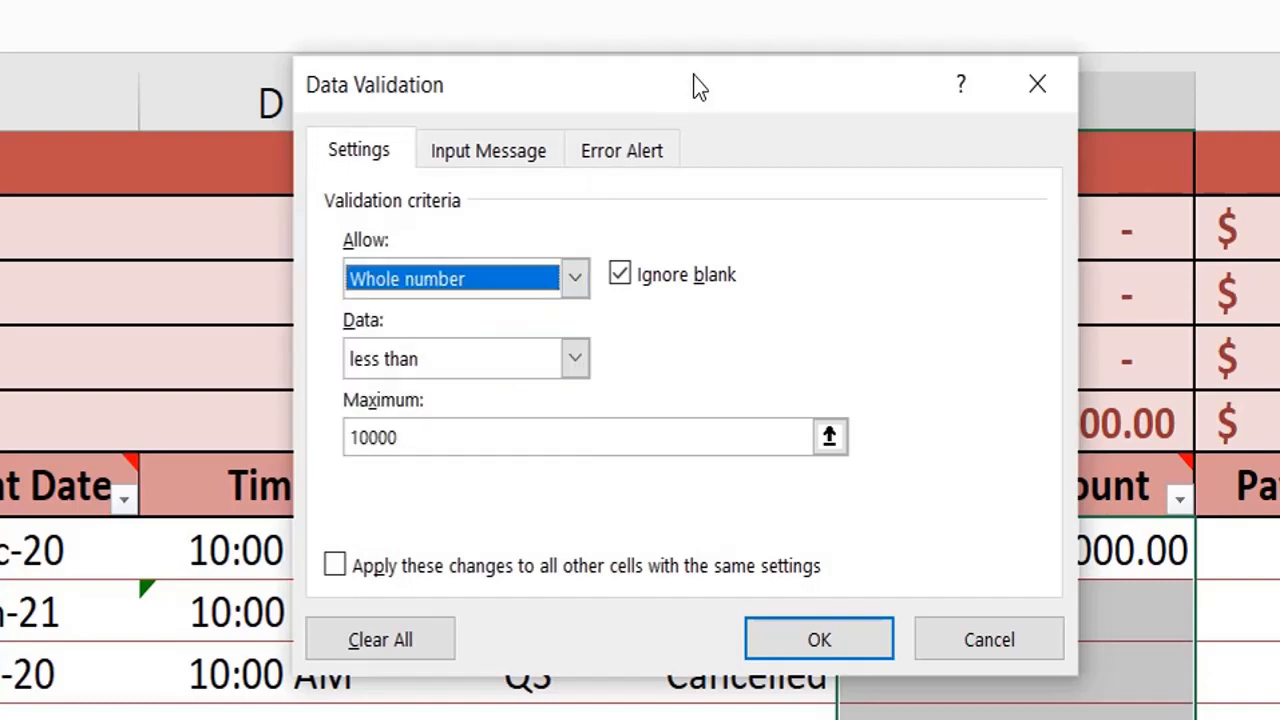
pyautogui.moveTo(580, 67); pyautogui.dragTo(332, 26)
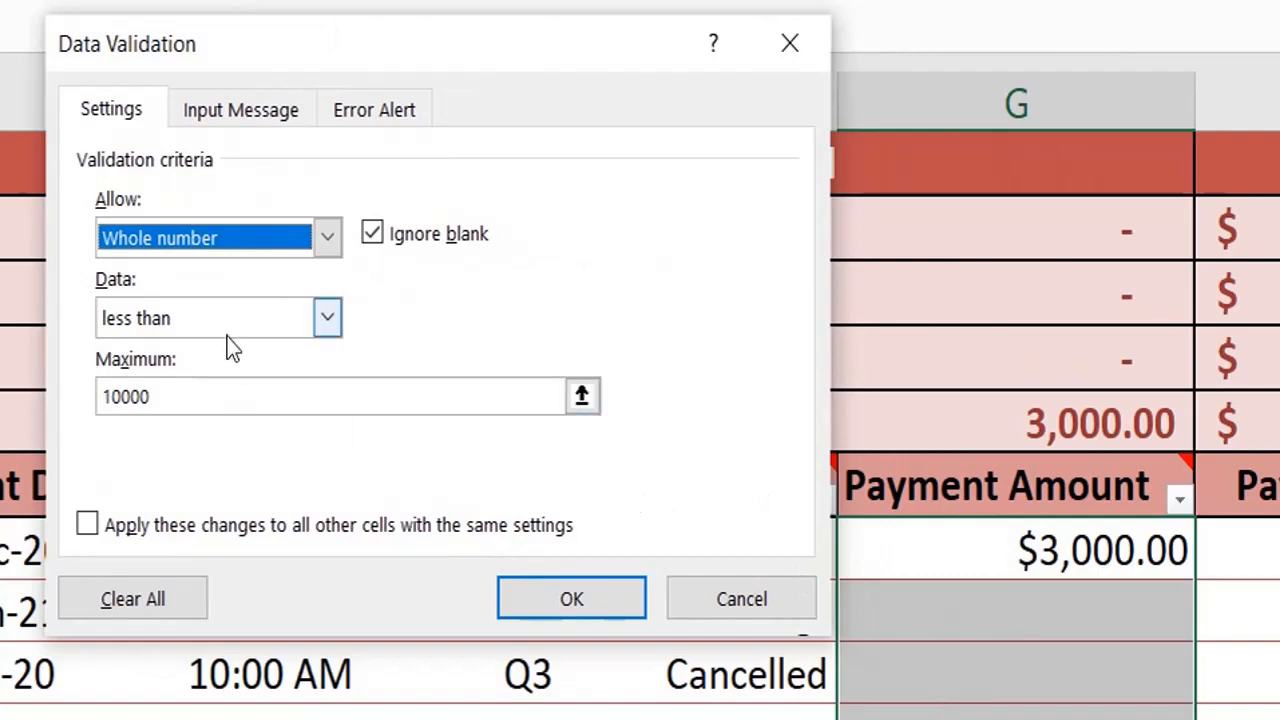
pyautogui.click(307, 240)
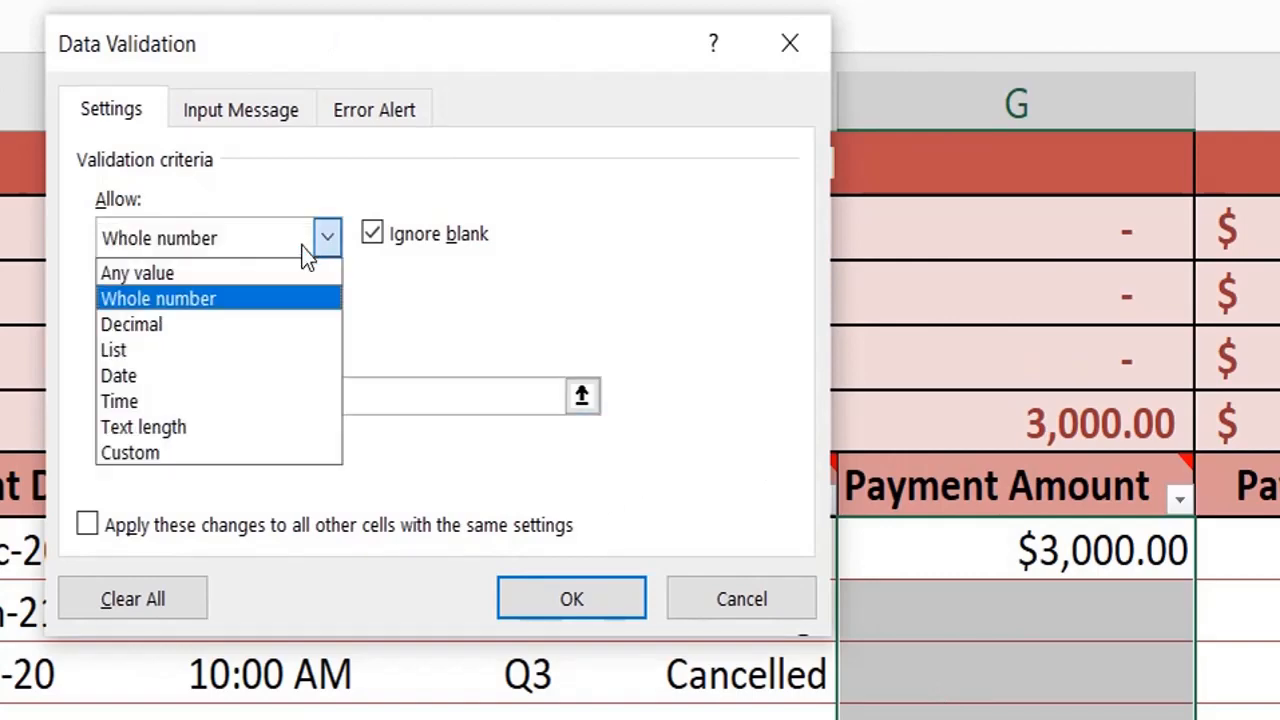
pyautogui.click(283, 300)
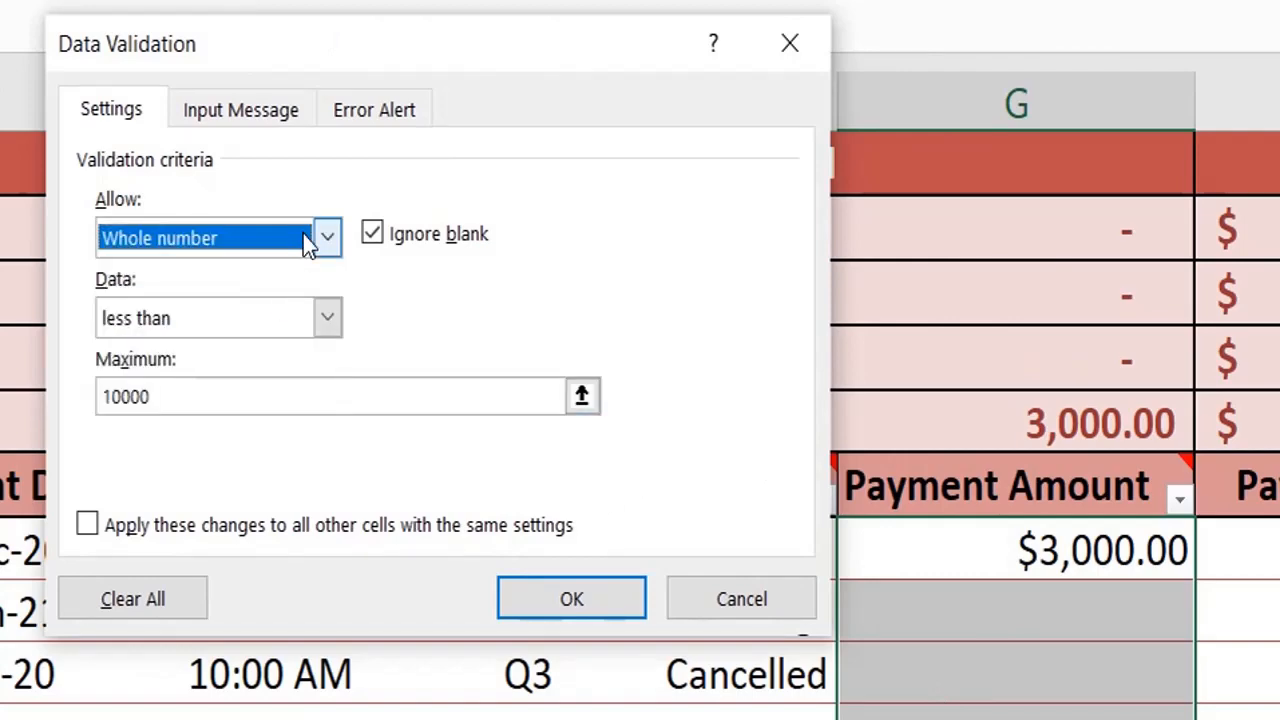
pyautogui.click(290, 318)
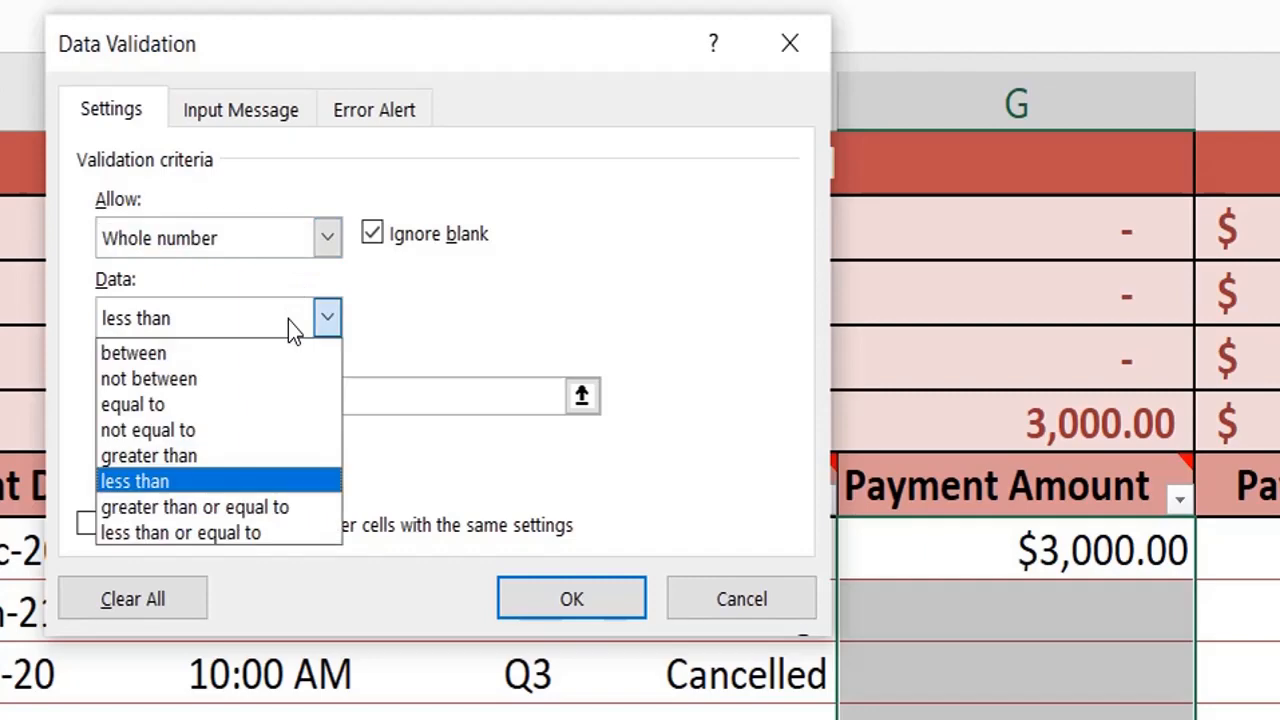
pyautogui.click(247, 482)
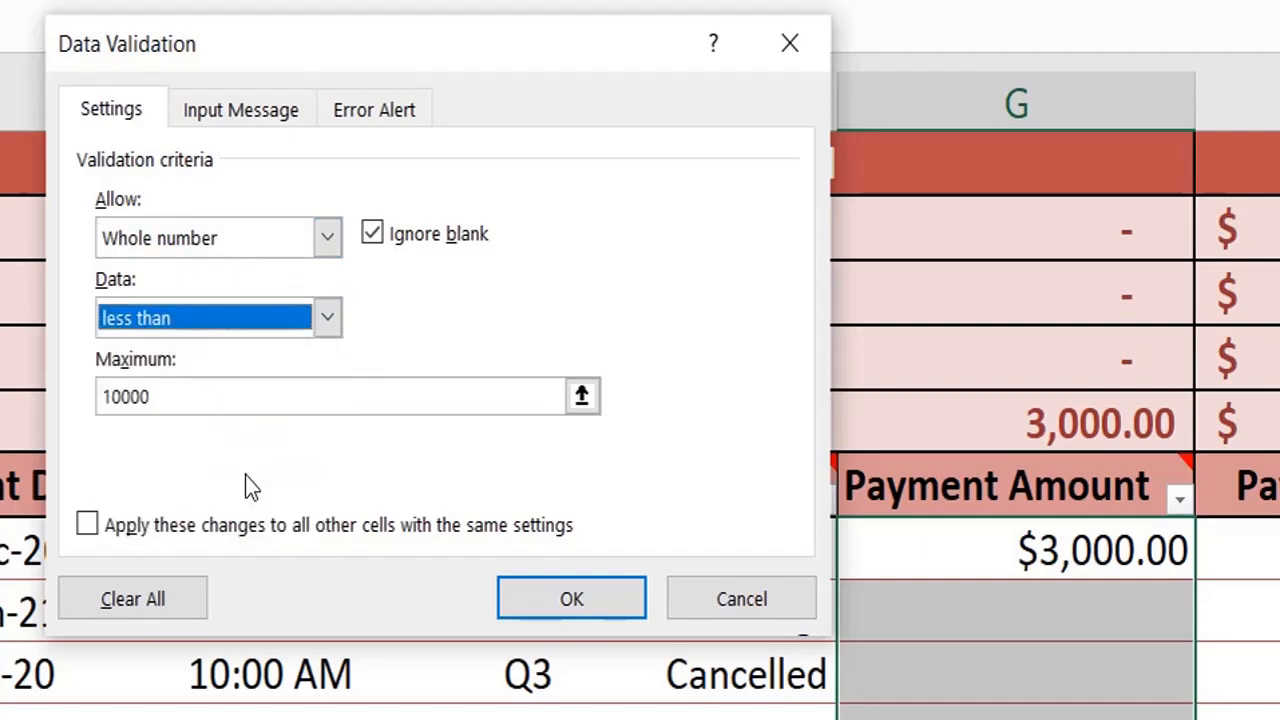
pyautogui.click(242, 397)
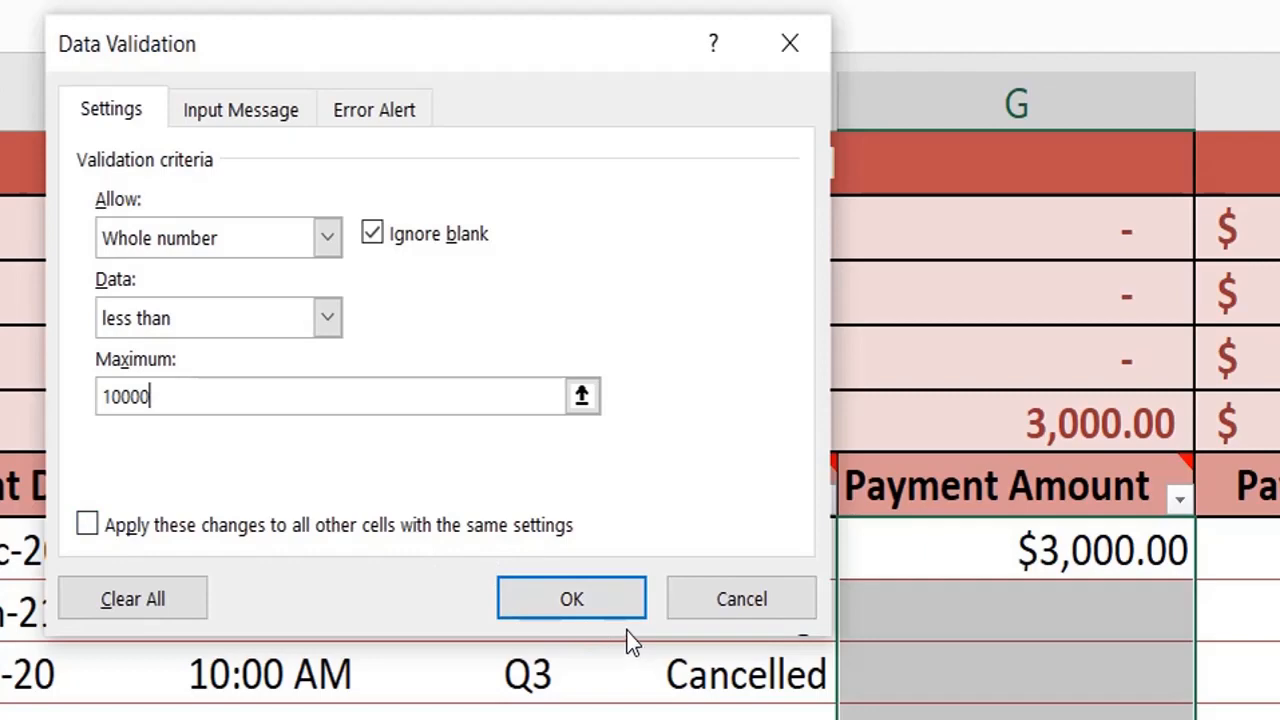
# - Set the Payment Amount error alert style to Warning and start its title with "Payment"
pyautogui.click(368, 119)
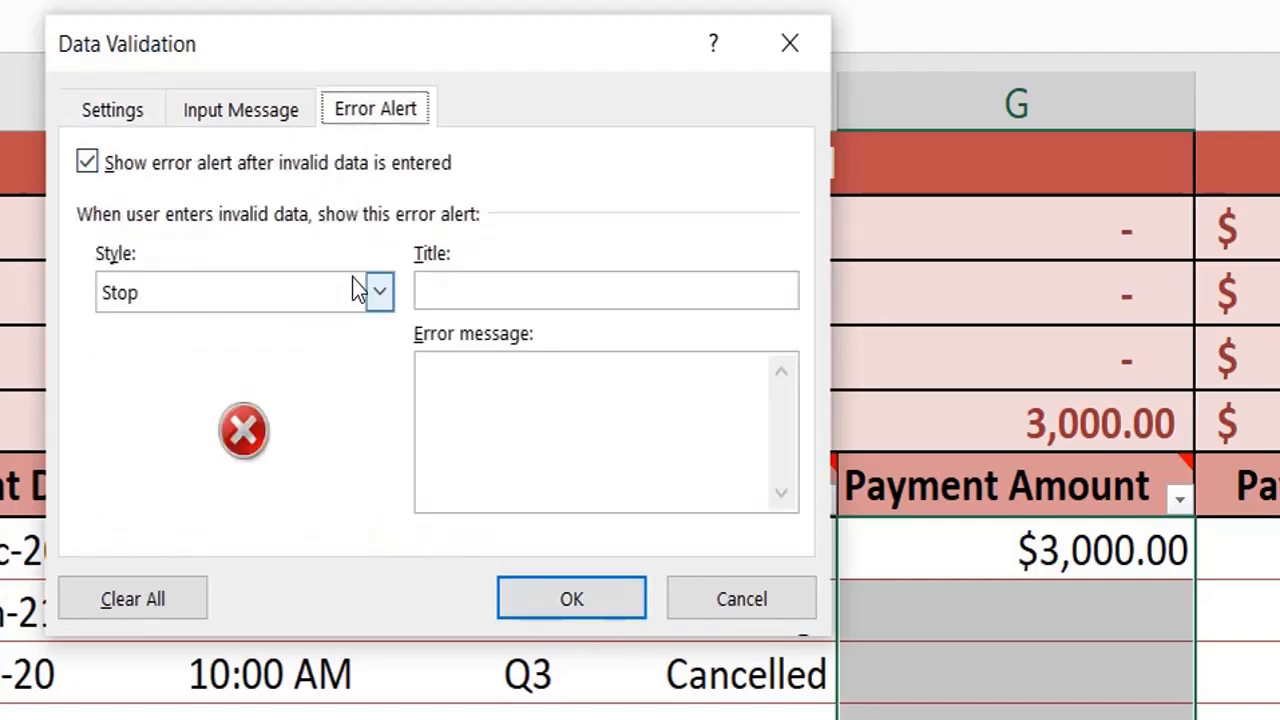
pyautogui.click(378, 291)
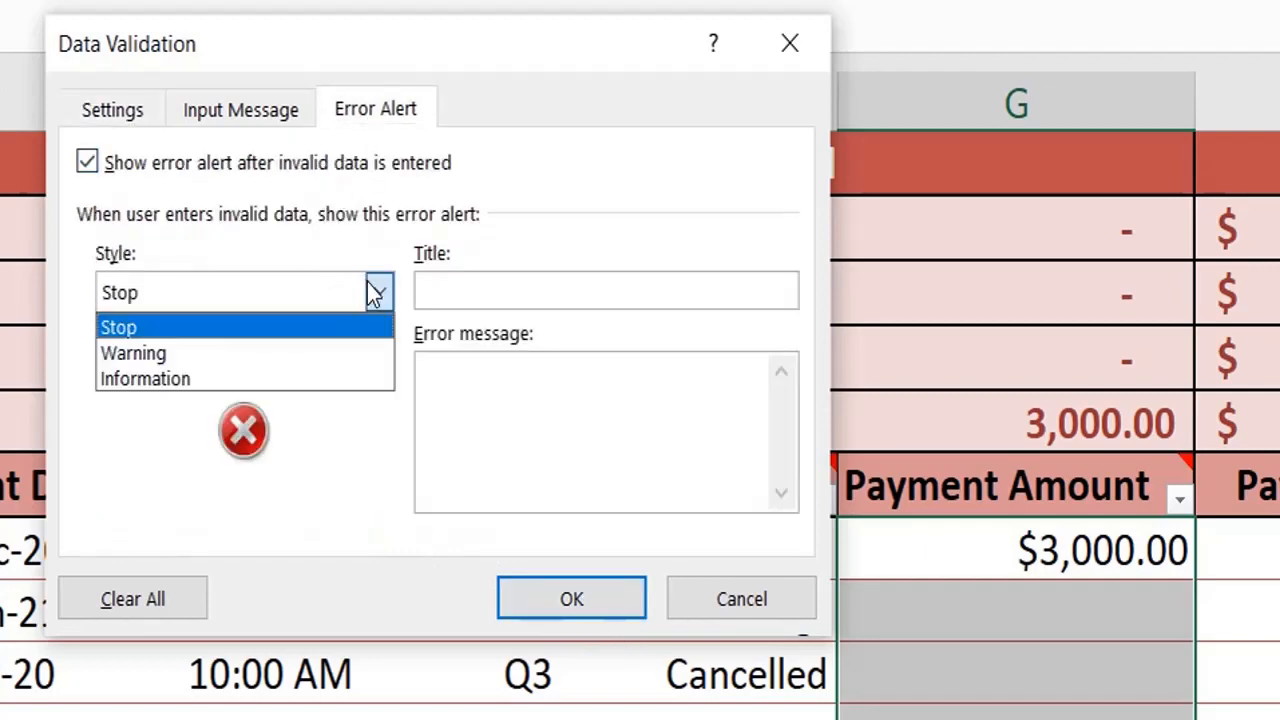
pyautogui.click(316, 353)
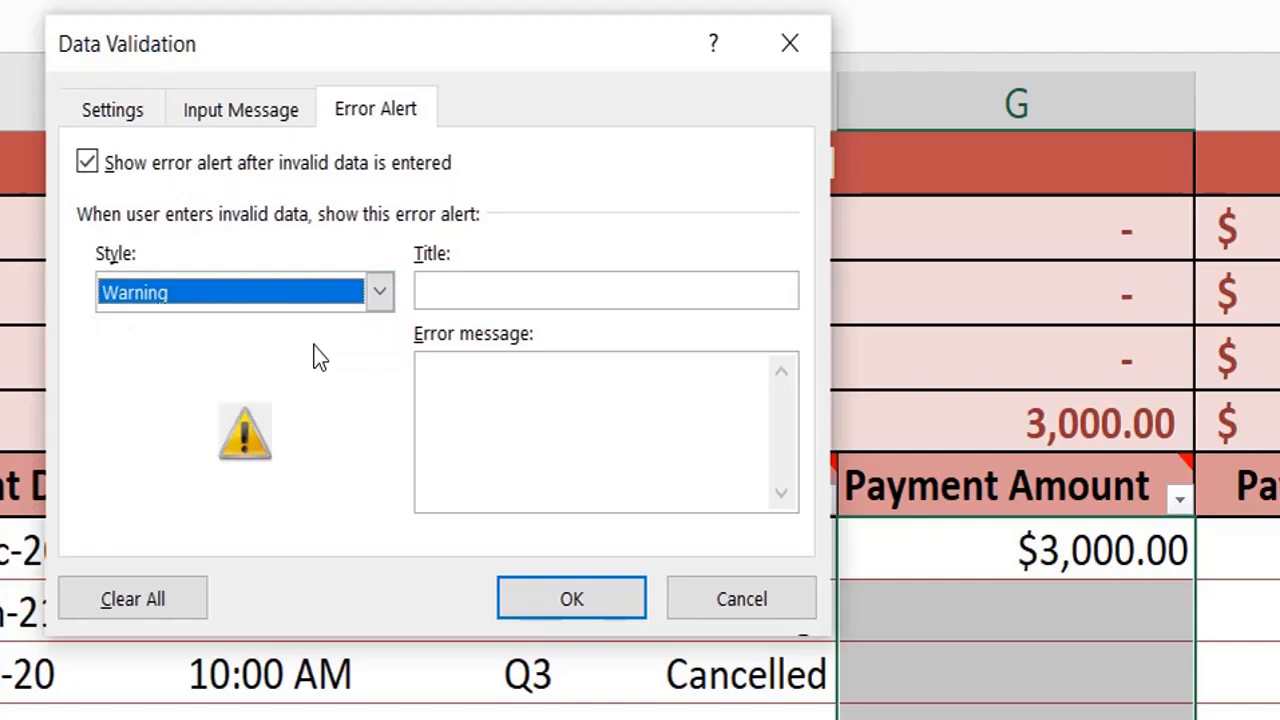
pyautogui.click(629, 304)
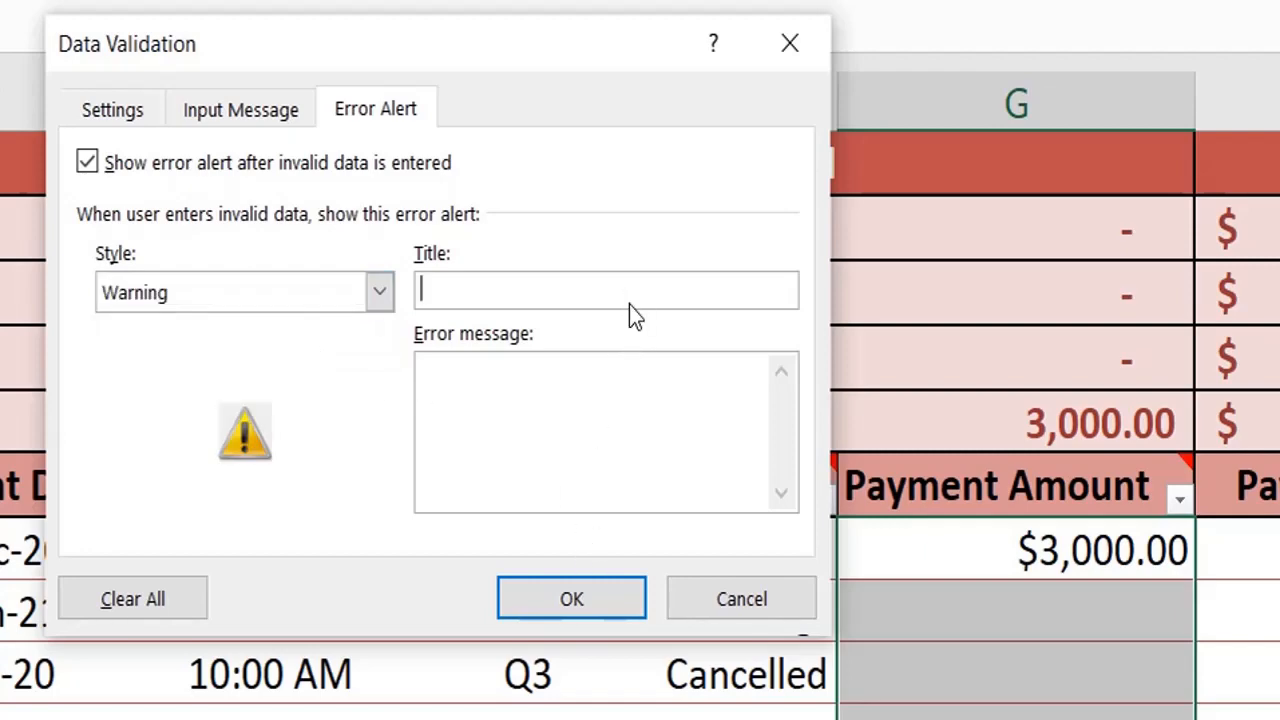
pyautogui.write('Payment')
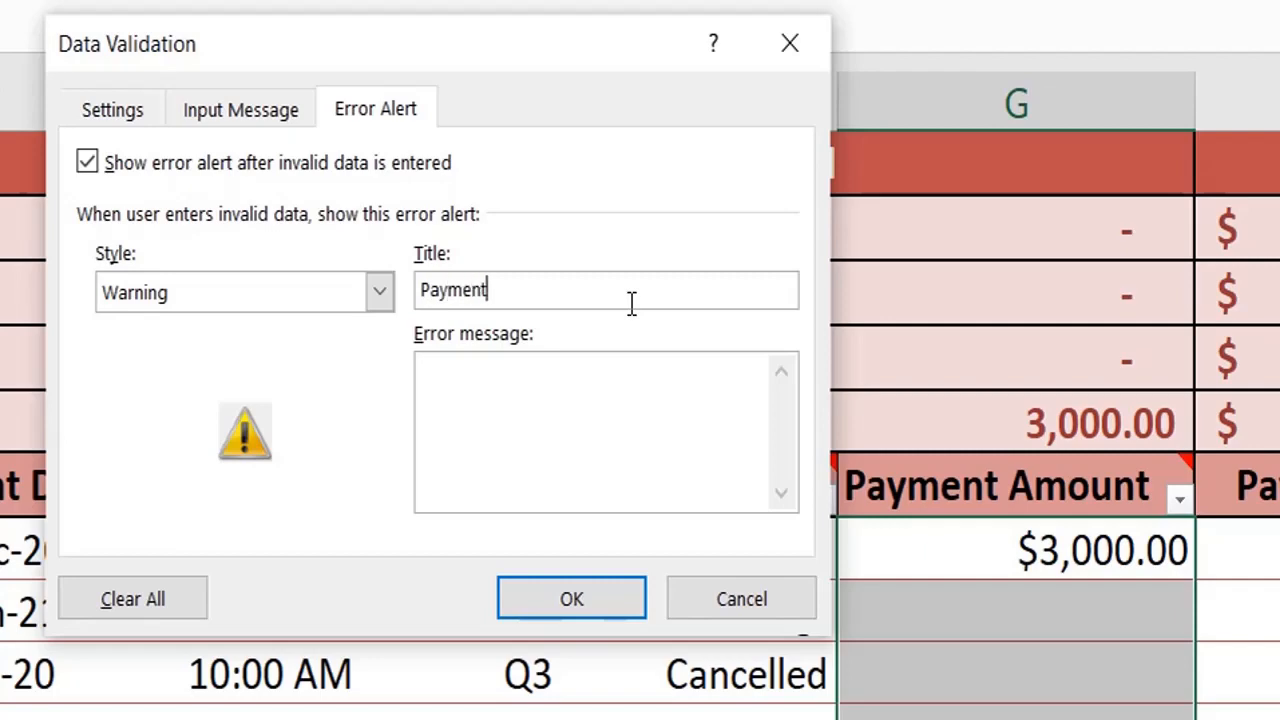
pyautogui.write(' Iimit e')
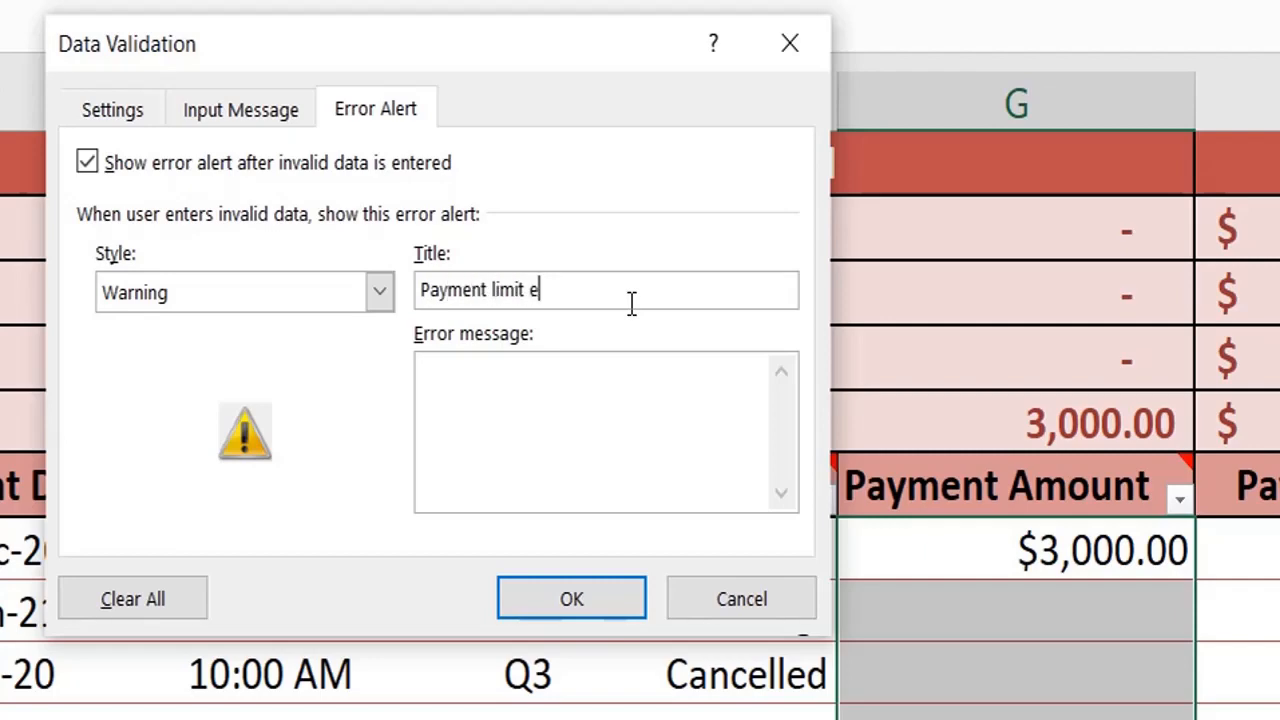
pyautogui.write('xceeted')
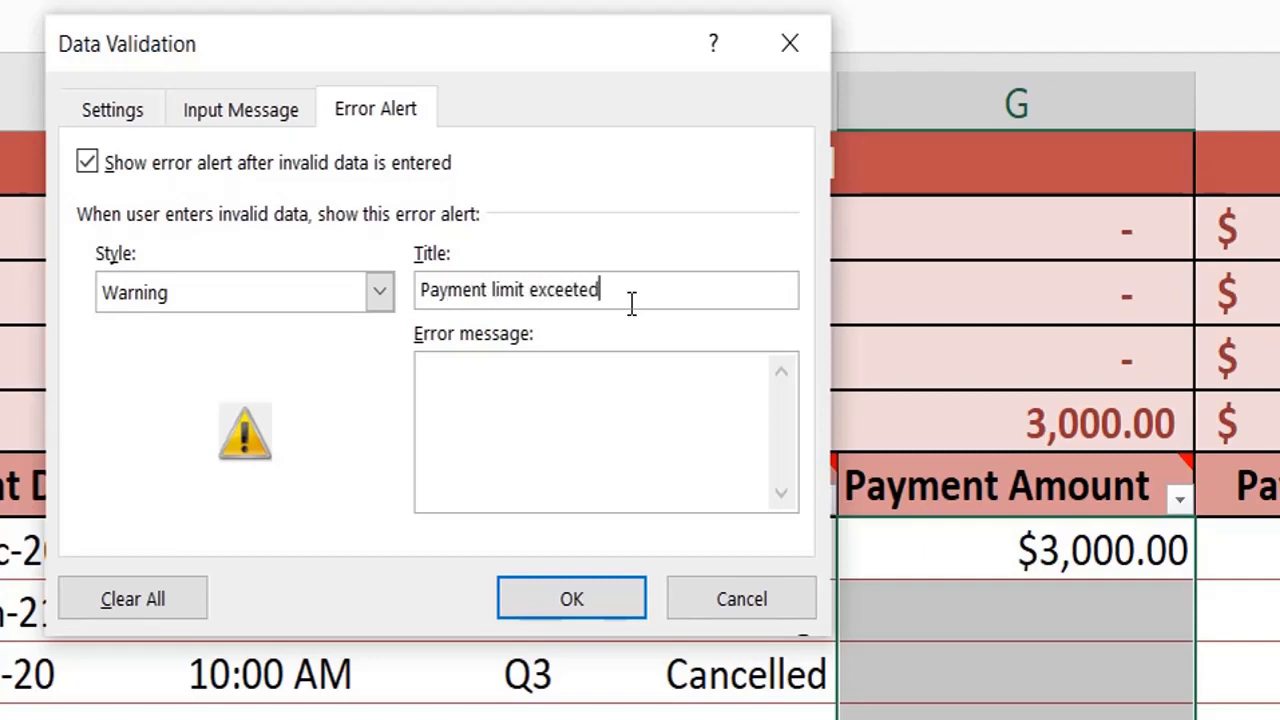
pyautogui.press('BackSpace')
pyautogui.press('BackSpace')
pyautogui.press('BackSpace')
pyautogui.press('BackSpace')
pyautogui.press('BackSpace')
pyautogui.press('BackSpace')
pyautogui.press('BackSpace')
pyautogui.press('BackSpace')
pyautogui.press('BackSpace')
pyautogui.press('BackSpace')
pyautogui.press('BackSpace')
pyautogui.press('BackSpace')
pyautogui.press('BackSpace')
pyautogui.press('BackSpace')
# - Complete the alert title as "Payment amount exceeded", enter "Payment limit is 10000" as the error message, and apply the validation
pyautogui.write('a')
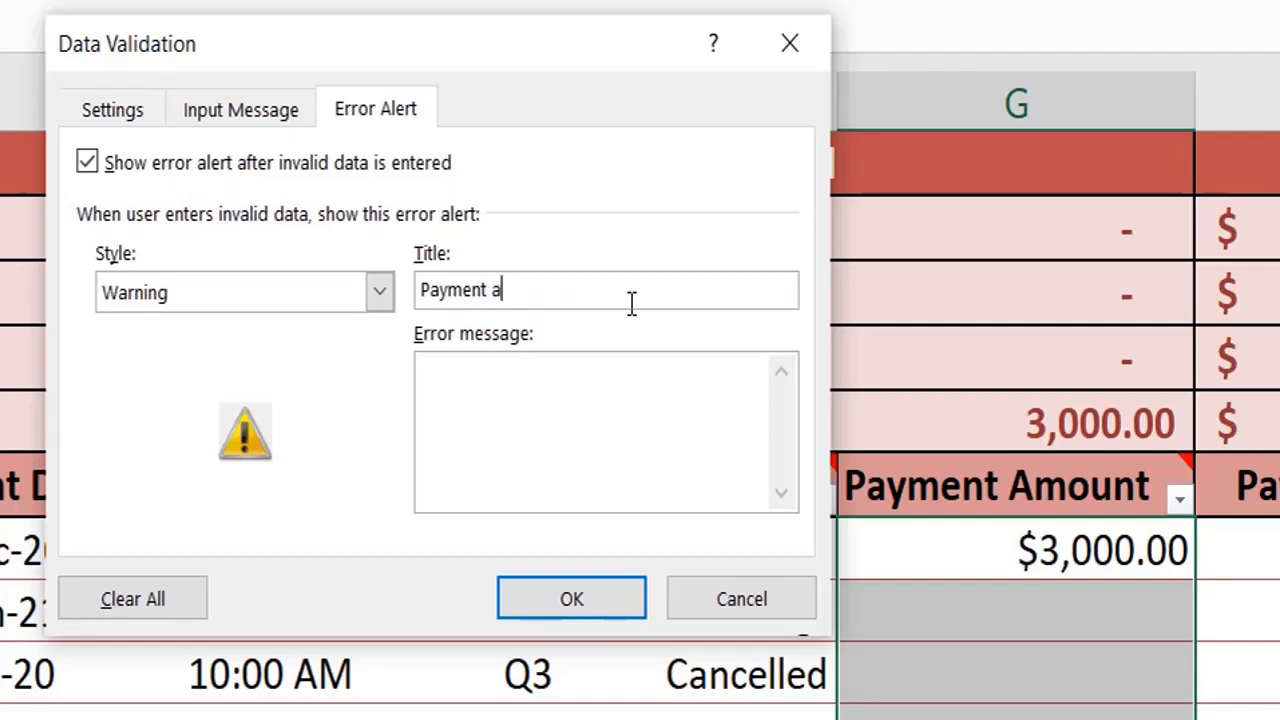
pyautogui.write('mount exc')
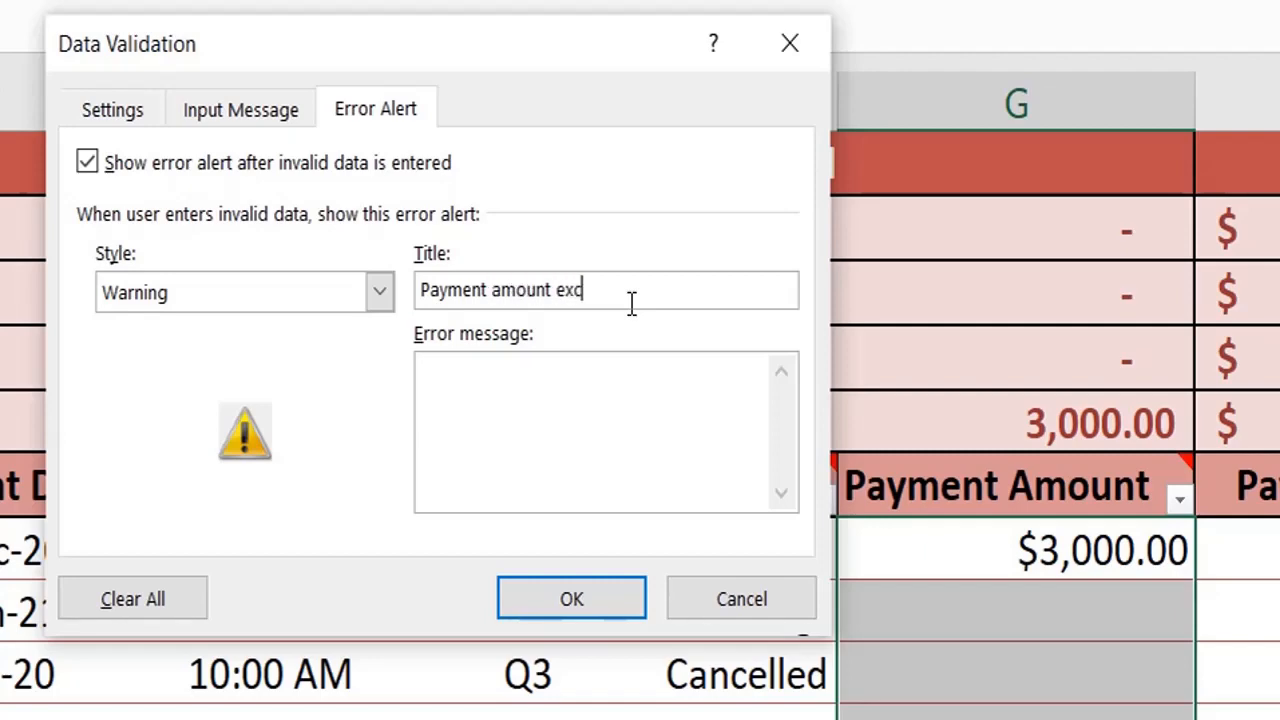
pyautogui.write('eeded')
pyautogui.press('Tab')
pyautogui.write('Payment limit is ')
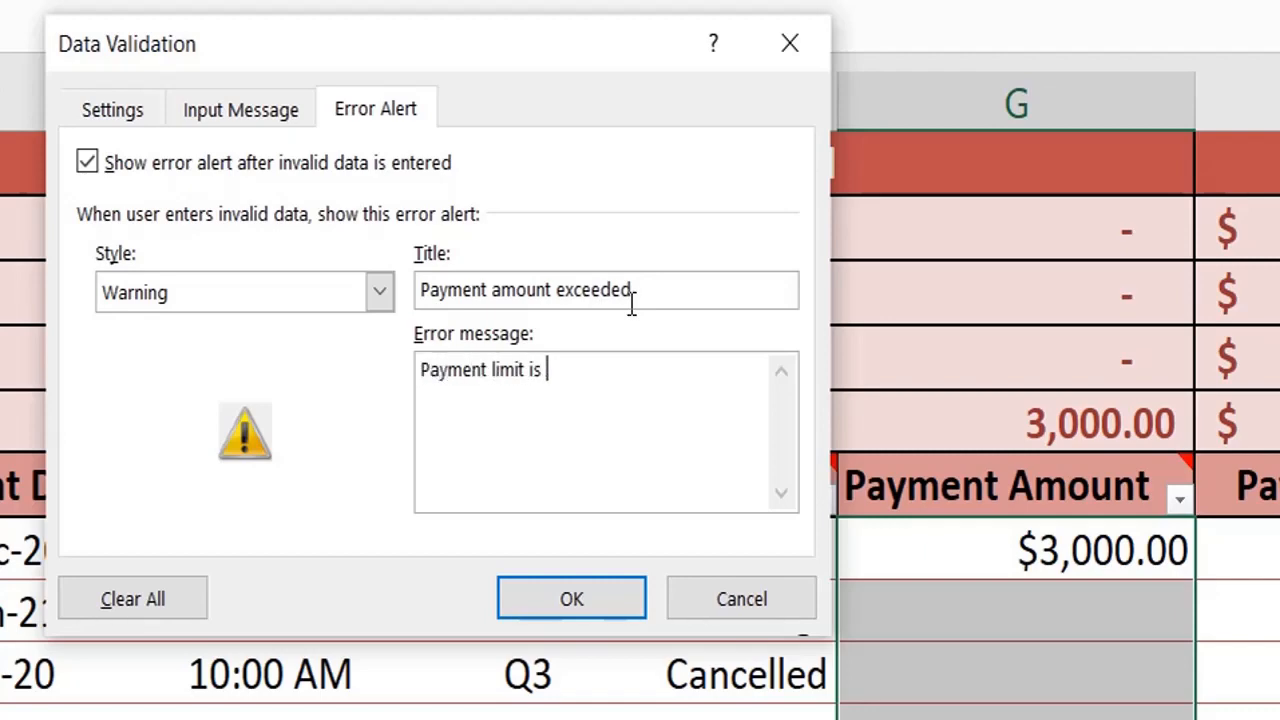
pyautogui.write('100')
pyautogui.write('00')
pyautogui.click(568, 600)
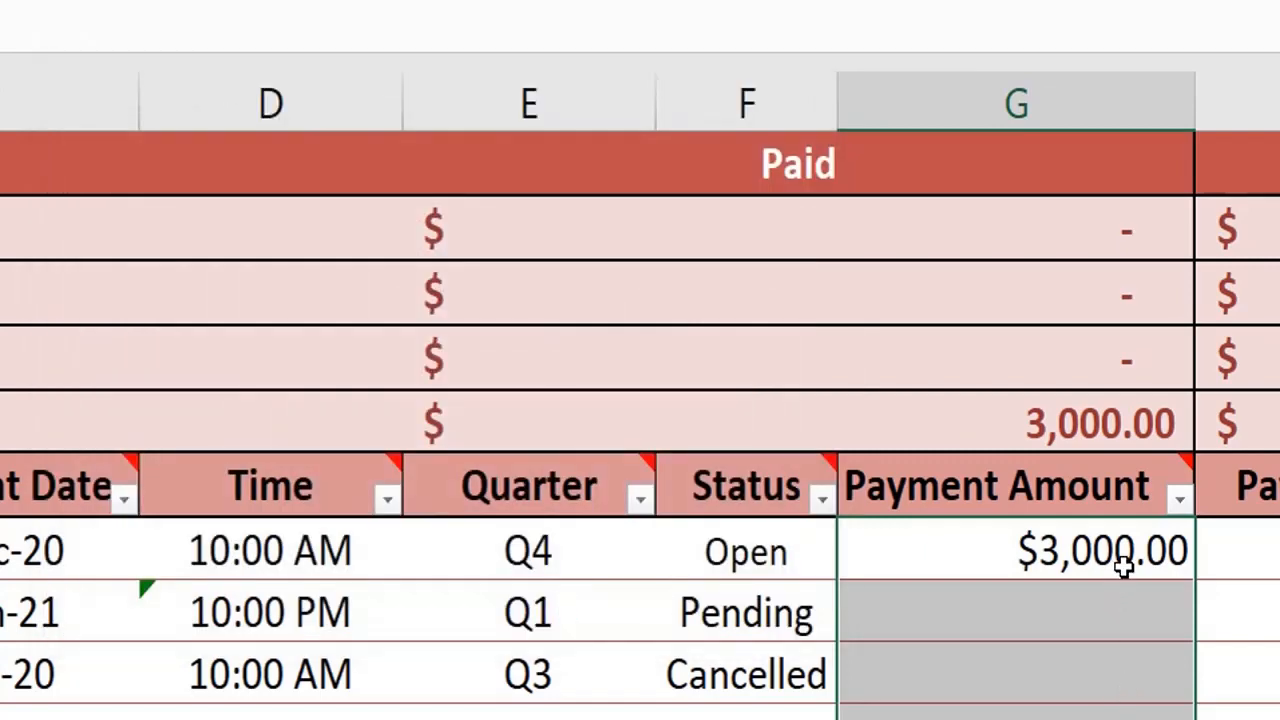
# - Enter 2000 as the Payment Amount of the second entry, the Pending one
pyautogui.click(1122, 563)
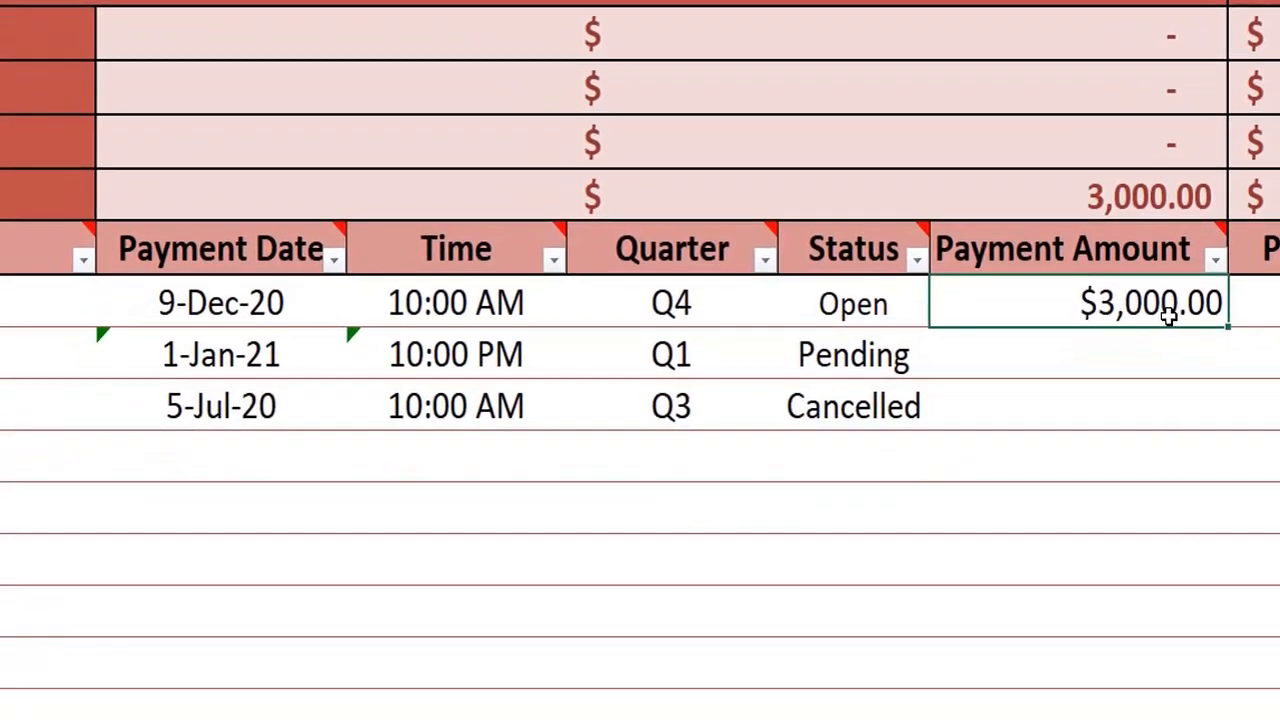
pyautogui.click(1181, 356)
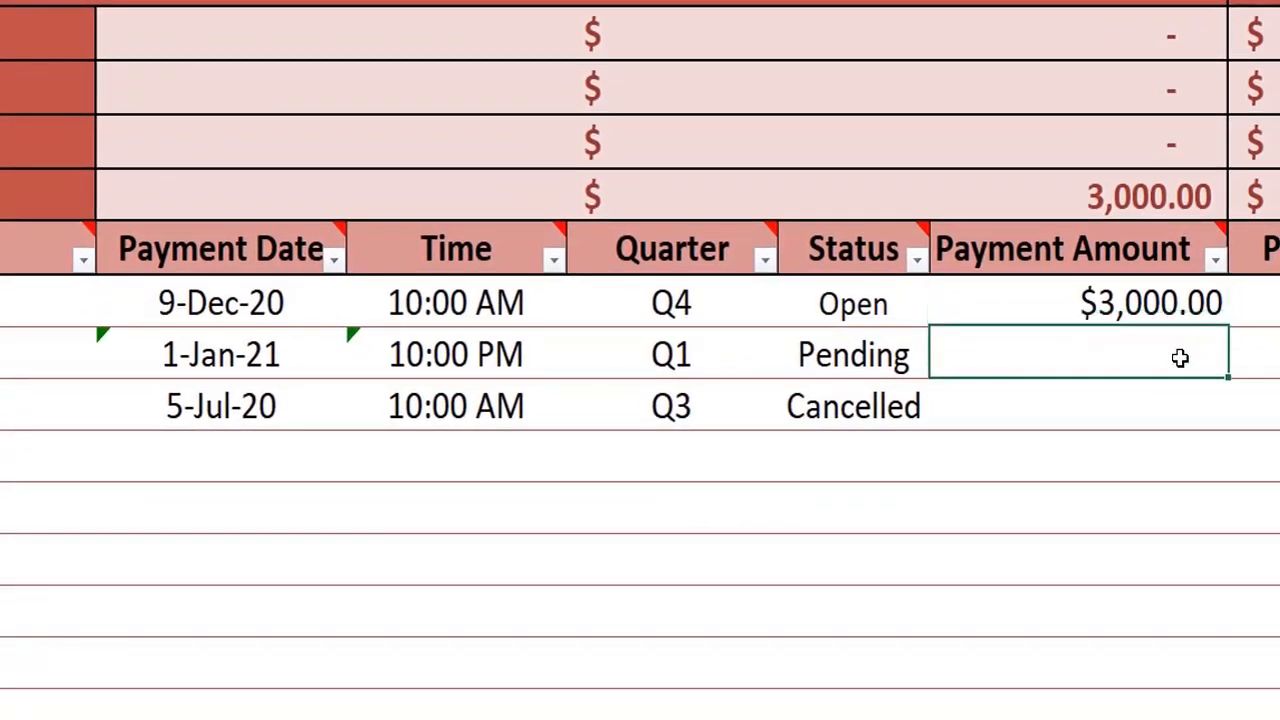
pyautogui.write('2000')
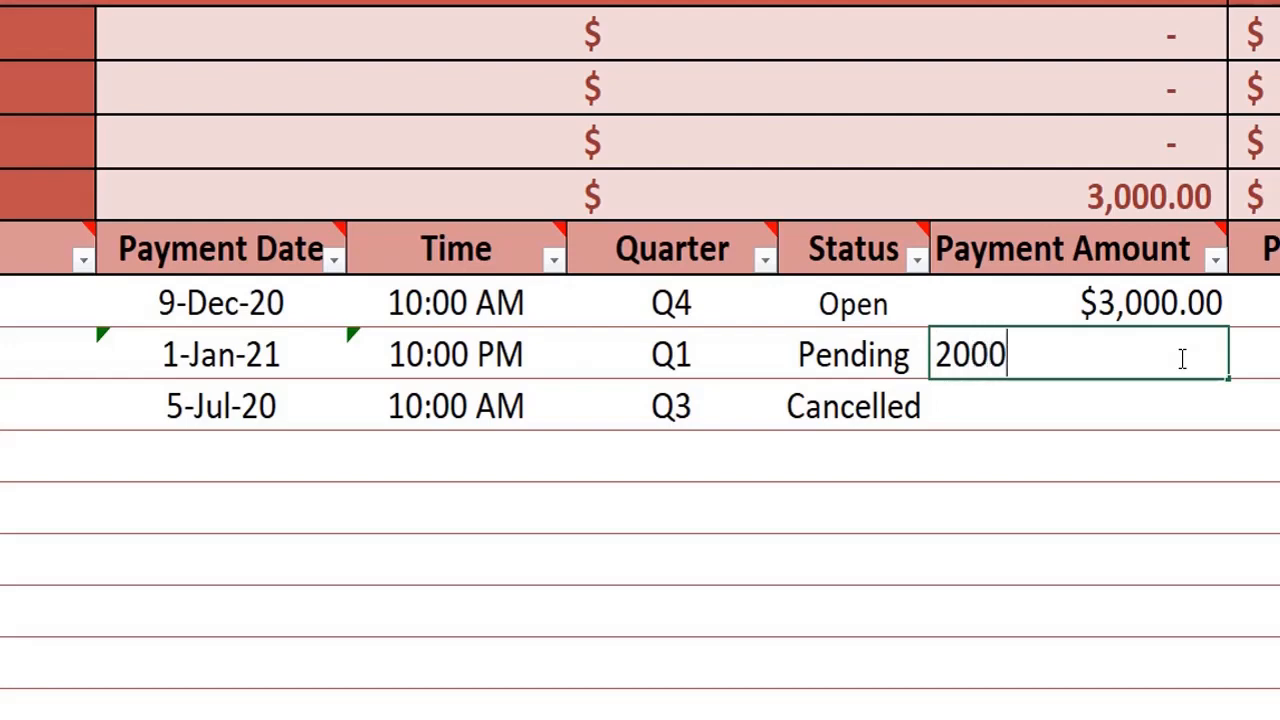
pyautogui.press('Return')
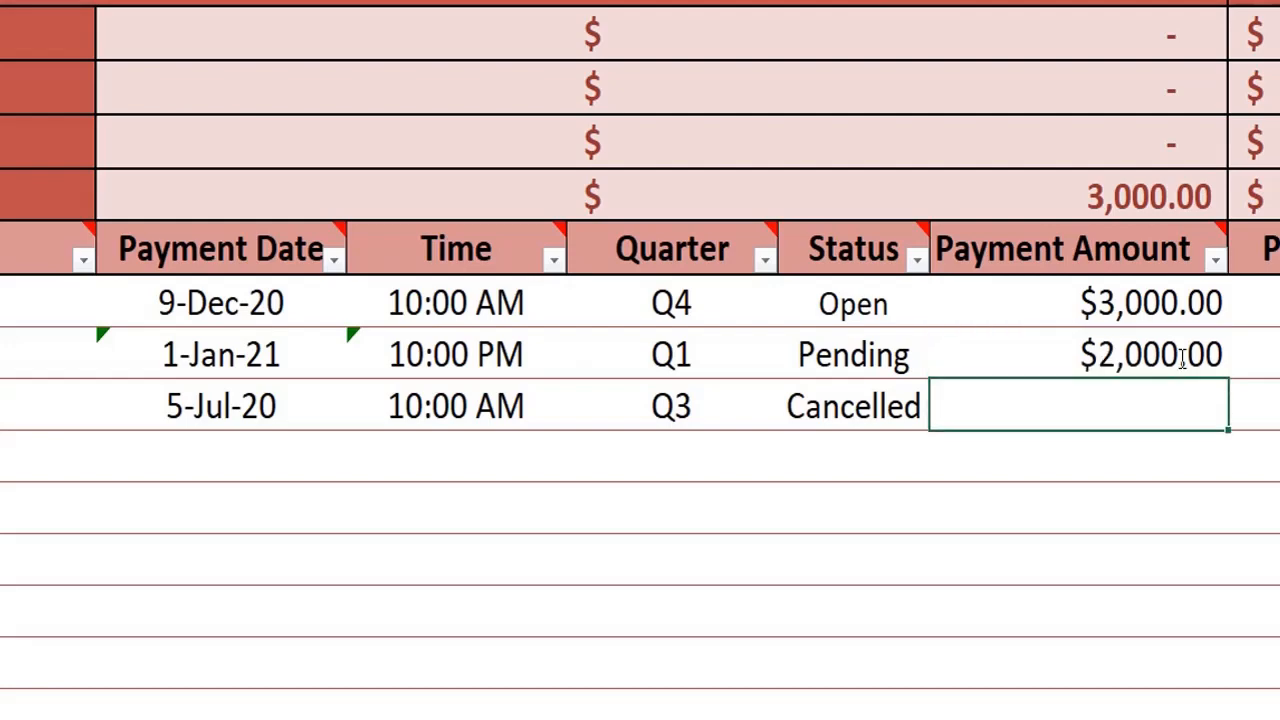
# - Test the payment limit in the Cancelled entry's Payment Amount with 11000 and 10000, declining the first warning and cancelling the second
pyautogui.write('11000')
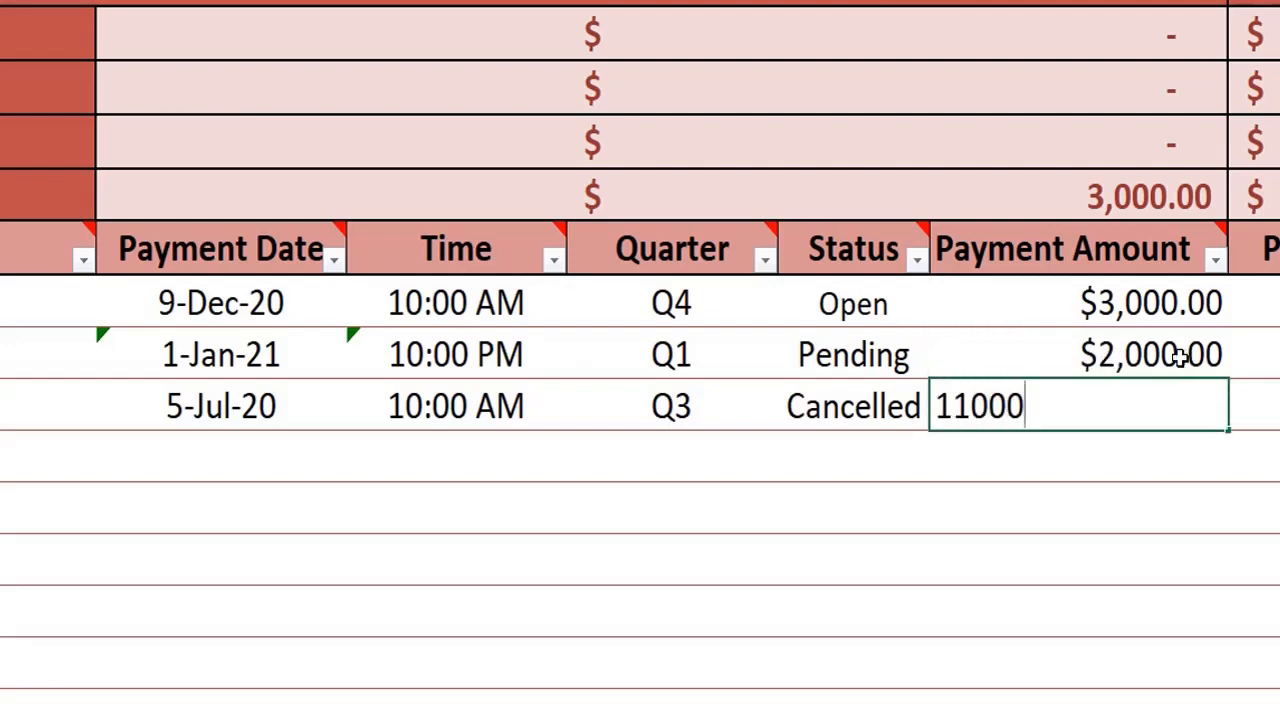
pyautogui.press('Return')
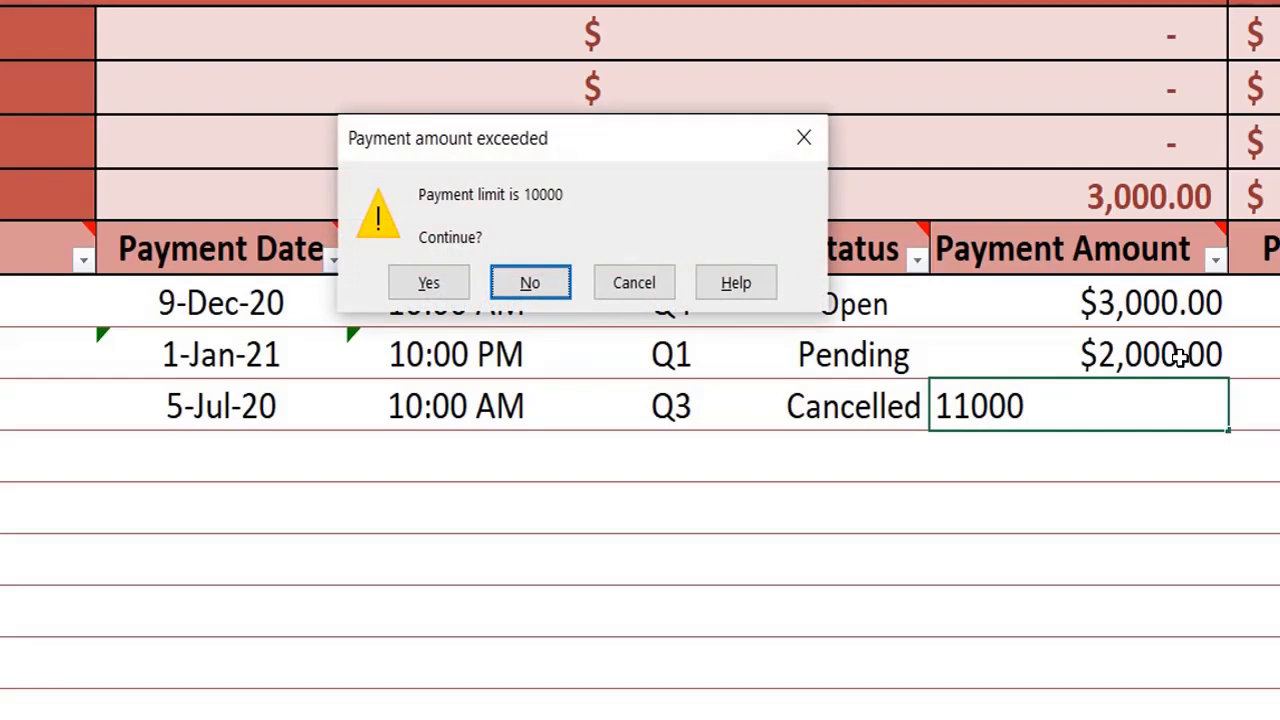
pyautogui.press('Return')
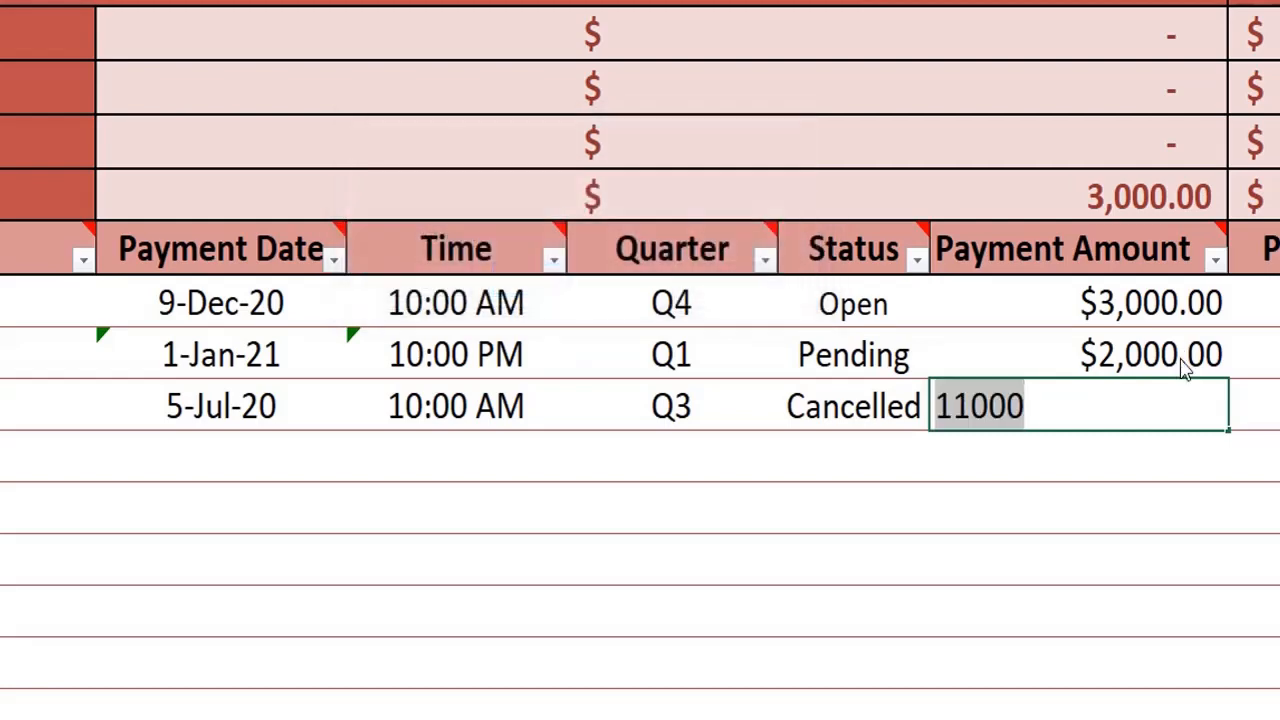
pyautogui.write('10000')
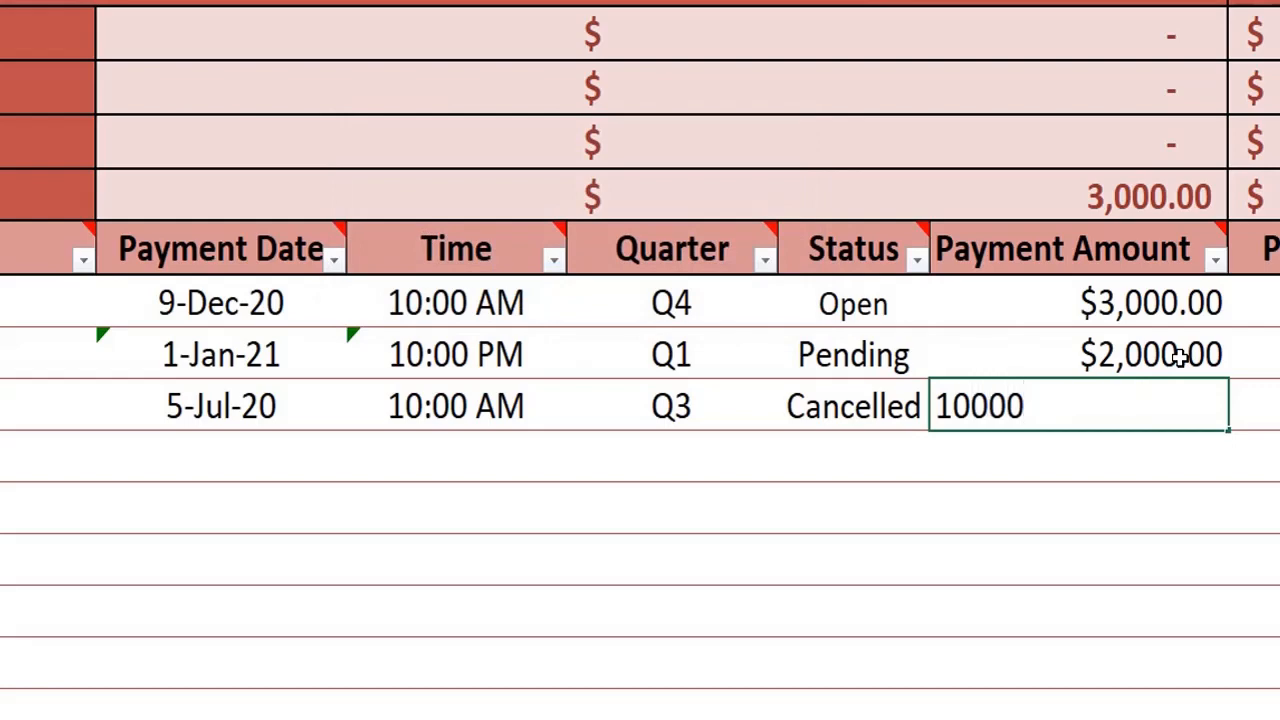
pyautogui.press('Return')
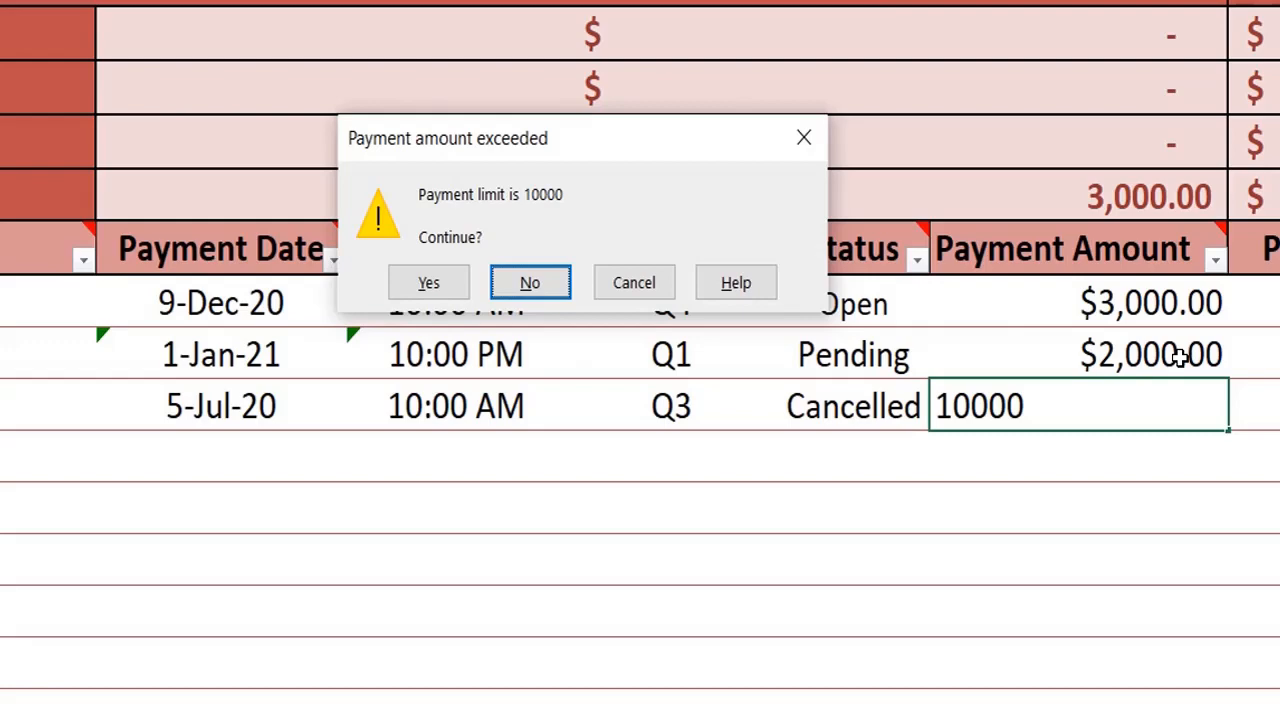
pyautogui.click(665, 283)
# - Change the Payment Amount column's validation to whole numbers less than or equal to 10000 and apply it
pyautogui.click(1163, 360)
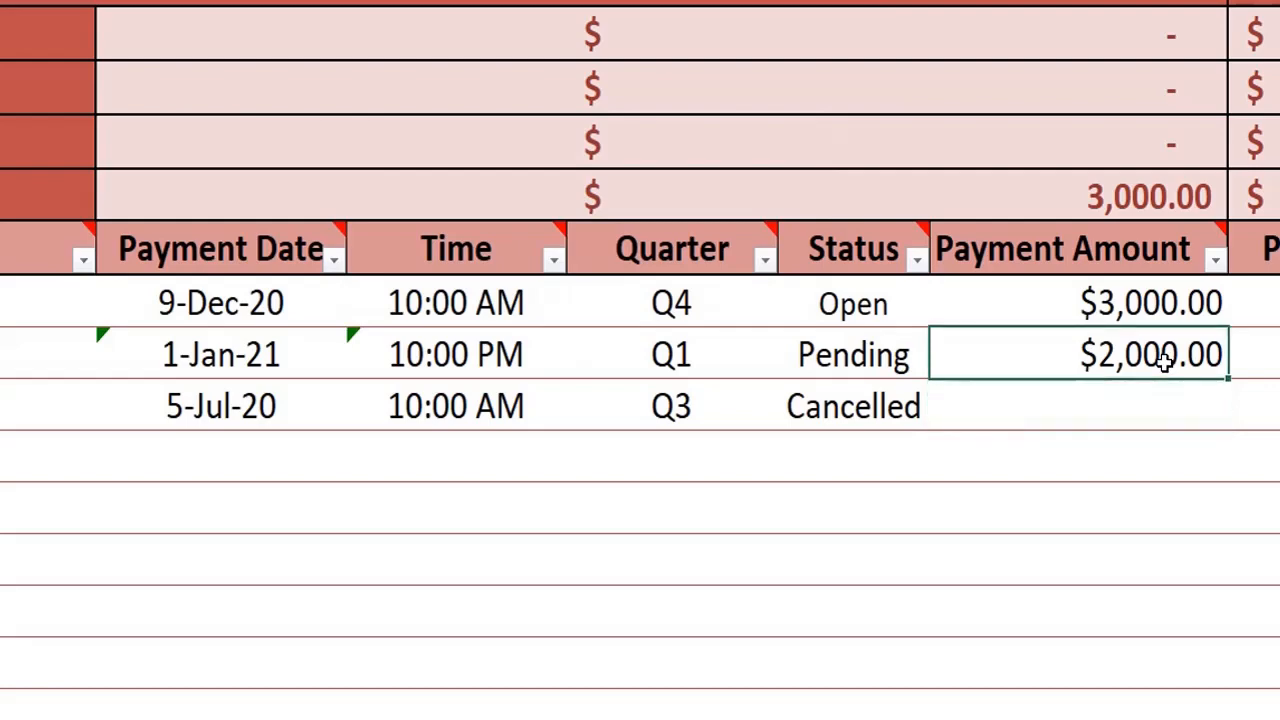
pyautogui.press('Up')
pyautogui.hotkey('shift', 'Down')
pyautogui.hotkey('shift', 'Down')
pyautogui.hotkey('shift', 'Down')
pyautogui.hotkey('shift', 'Down')
pyautogui.hotkey('shift', 'Down')
pyautogui.hotkey('shift', 'Down')
pyautogui.hotkey('shift', 'Down')
pyautogui.hotkey('shift', 'Down')
pyautogui.hotkey('shift', 'Down')
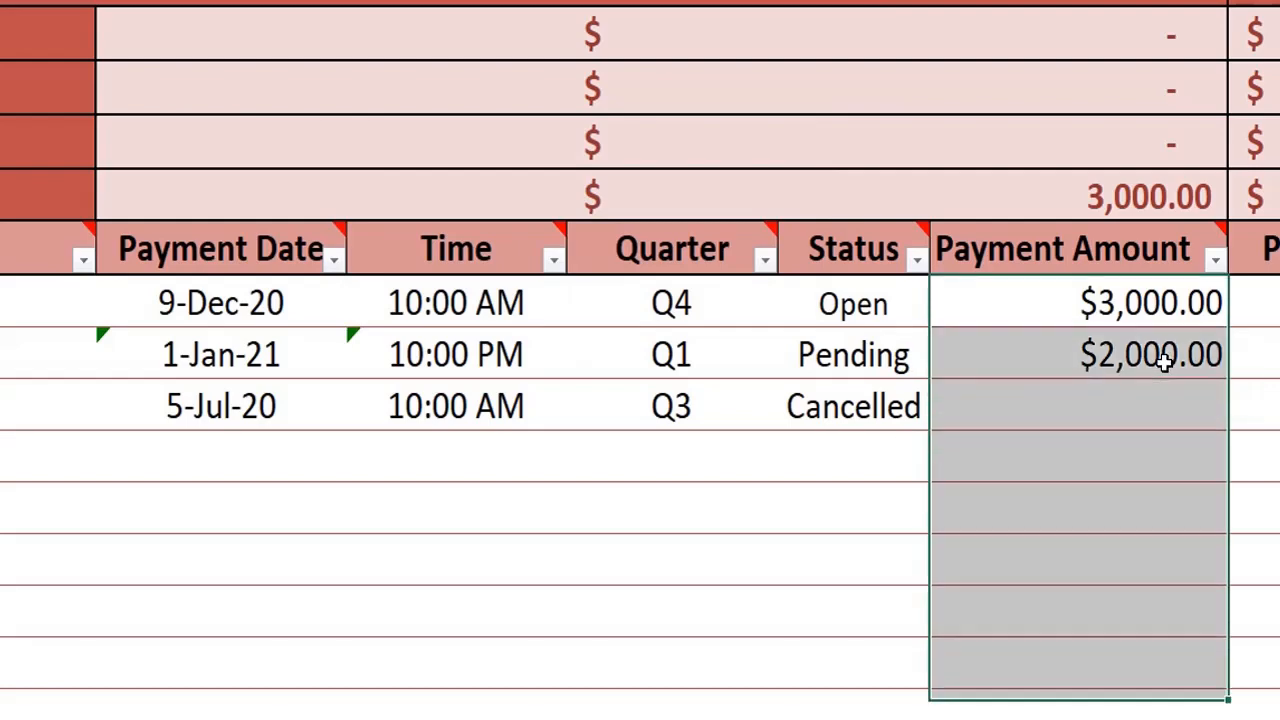
pyautogui.hotkey('shift', 'Up')
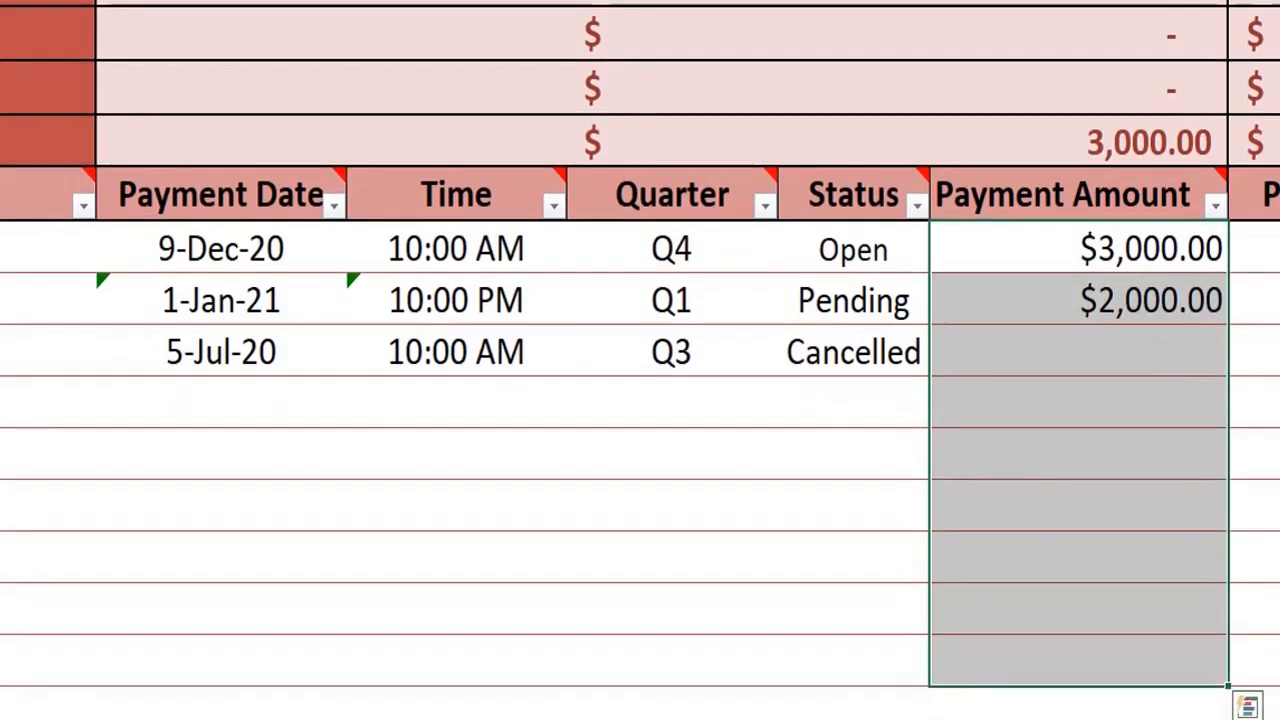
pyautogui.scroll(1, 640, 400)
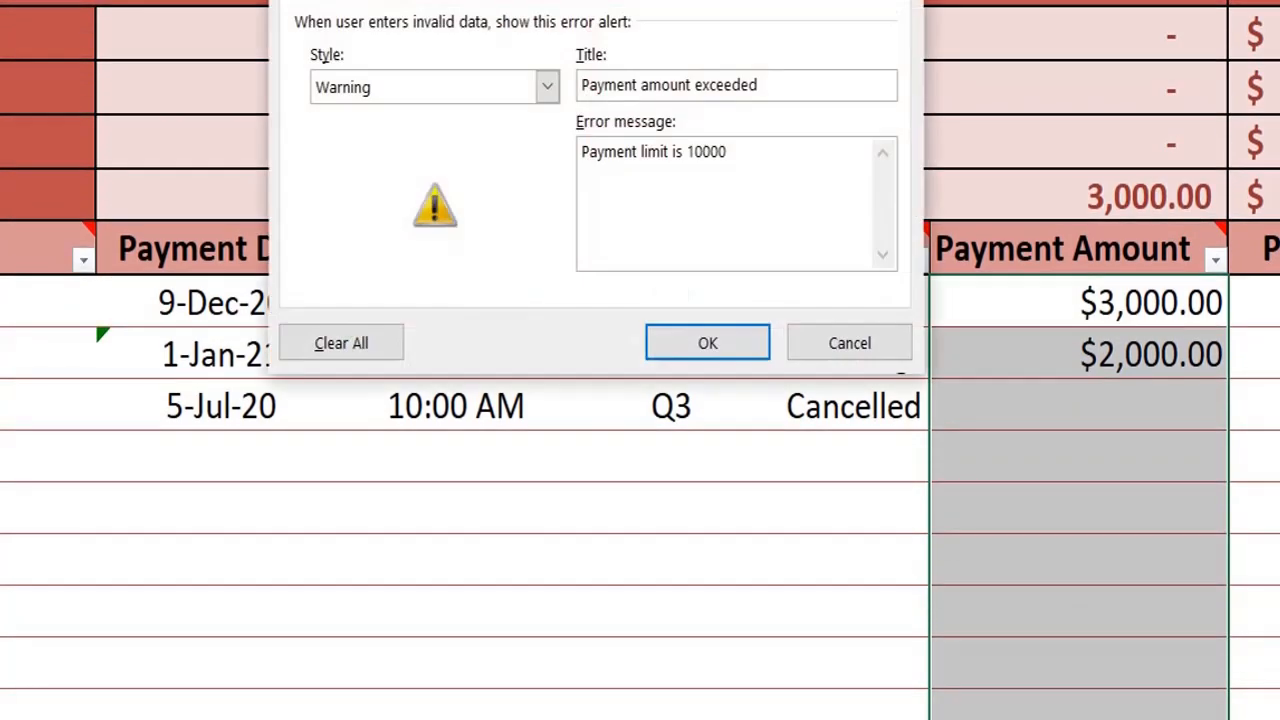
pyautogui.click(377, 5)
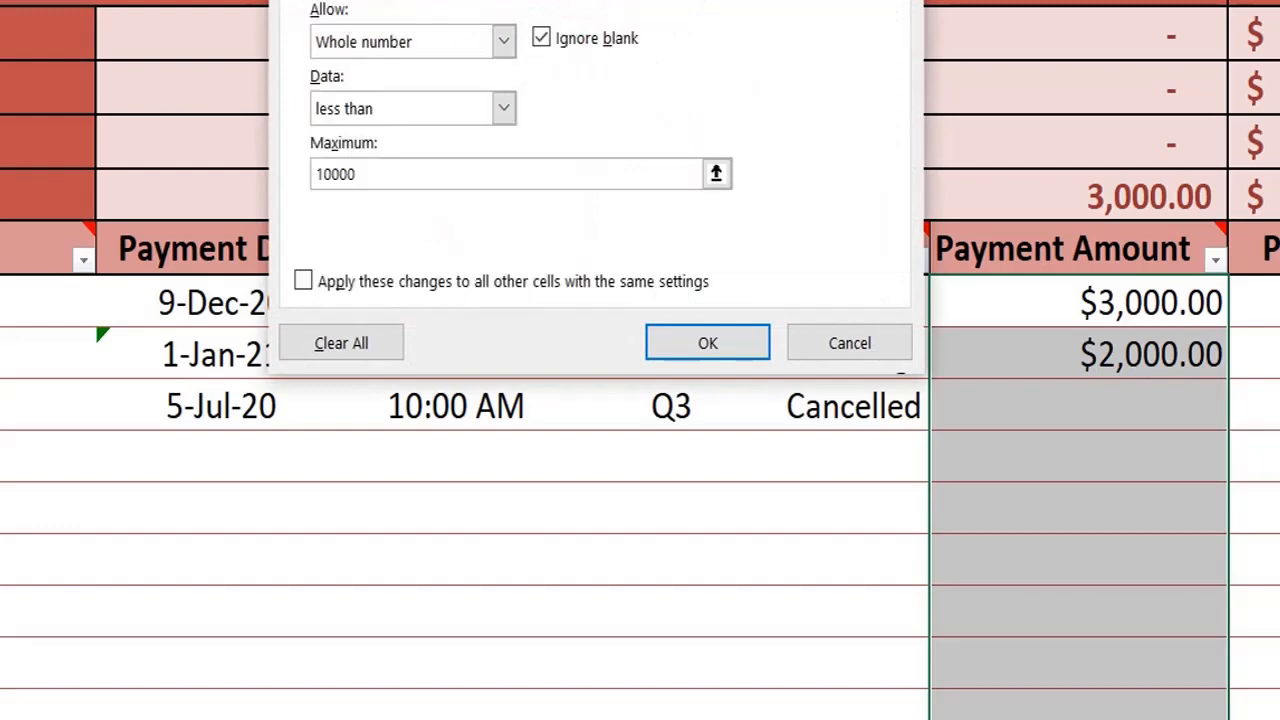
pyautogui.click(420, 108)
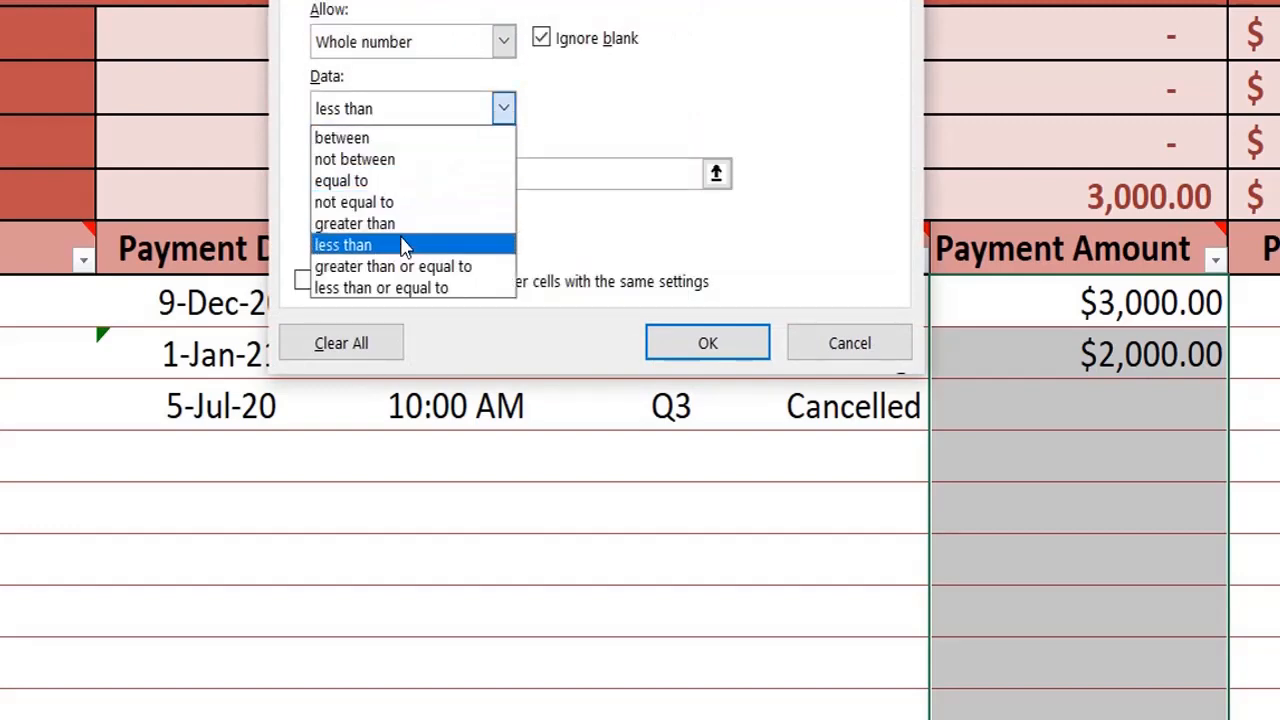
pyautogui.click(405, 288)
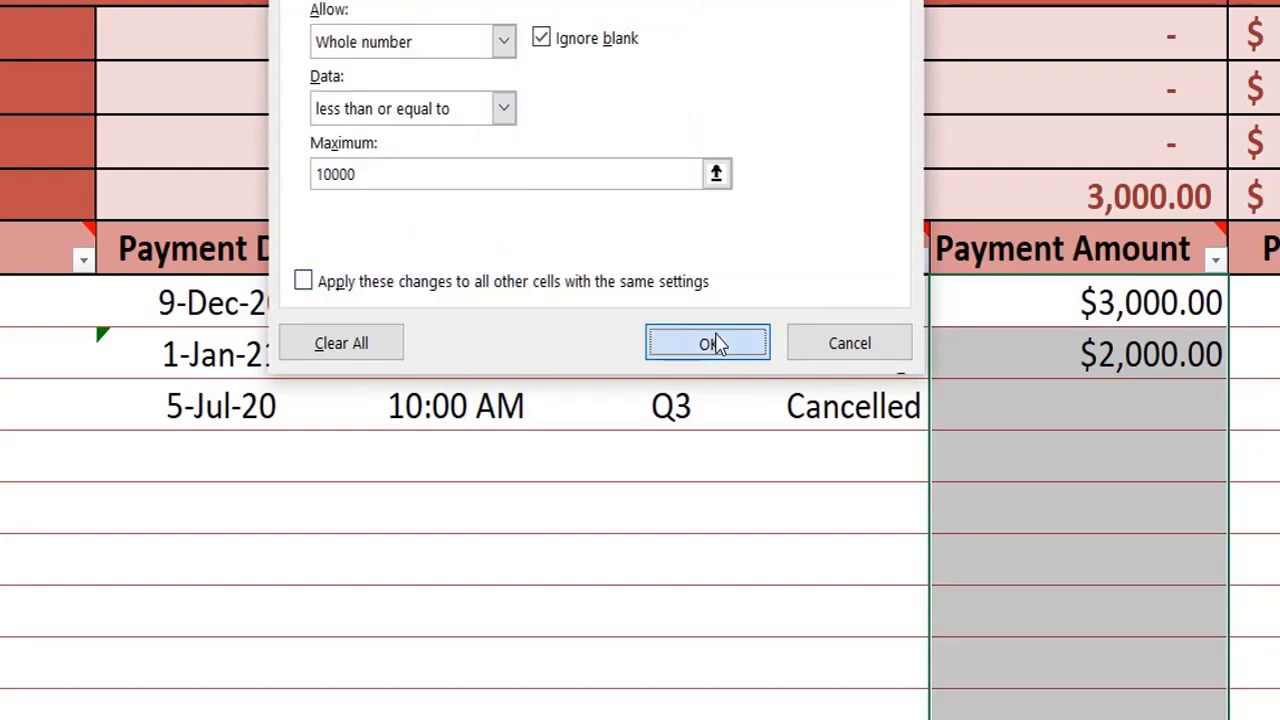
pyautogui.click(712, 343)
# - Enter 10000 as the Payment Amount of the Cancelled entry
pyautogui.click(1145, 395)
pyautogui.write('1')
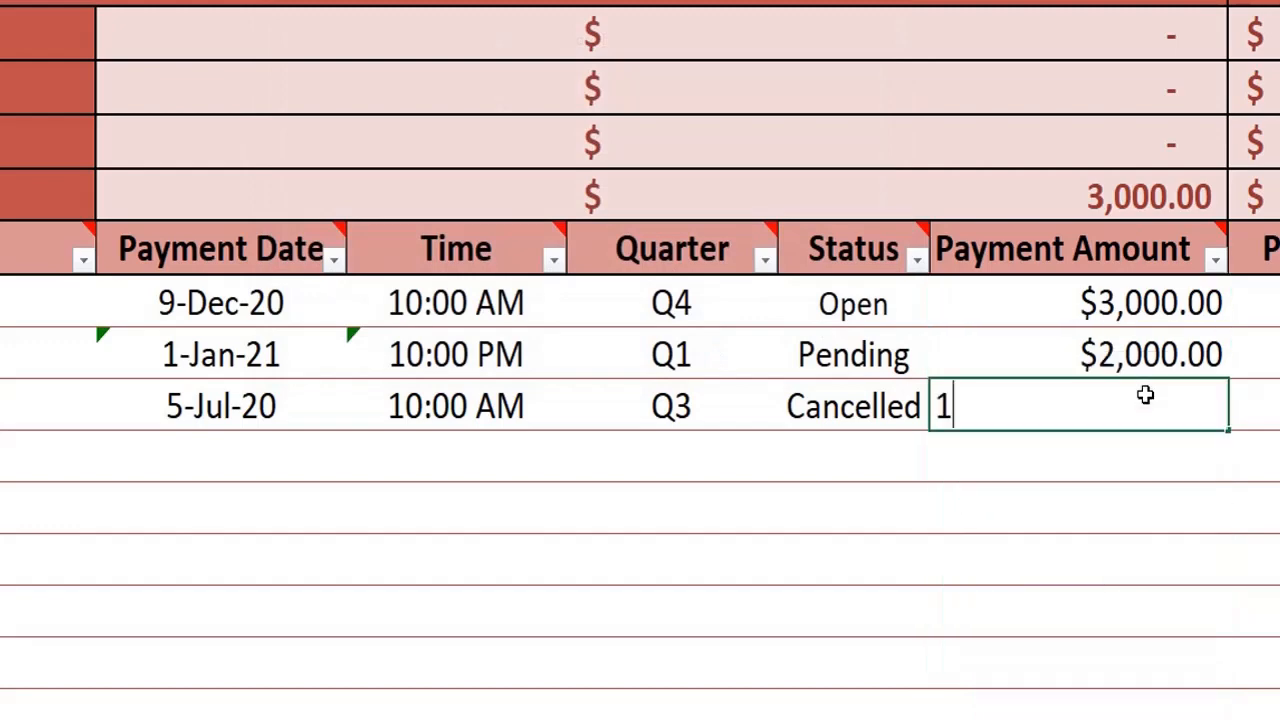
pyautogui.write('0,000000')
pyautogui.press('Return')
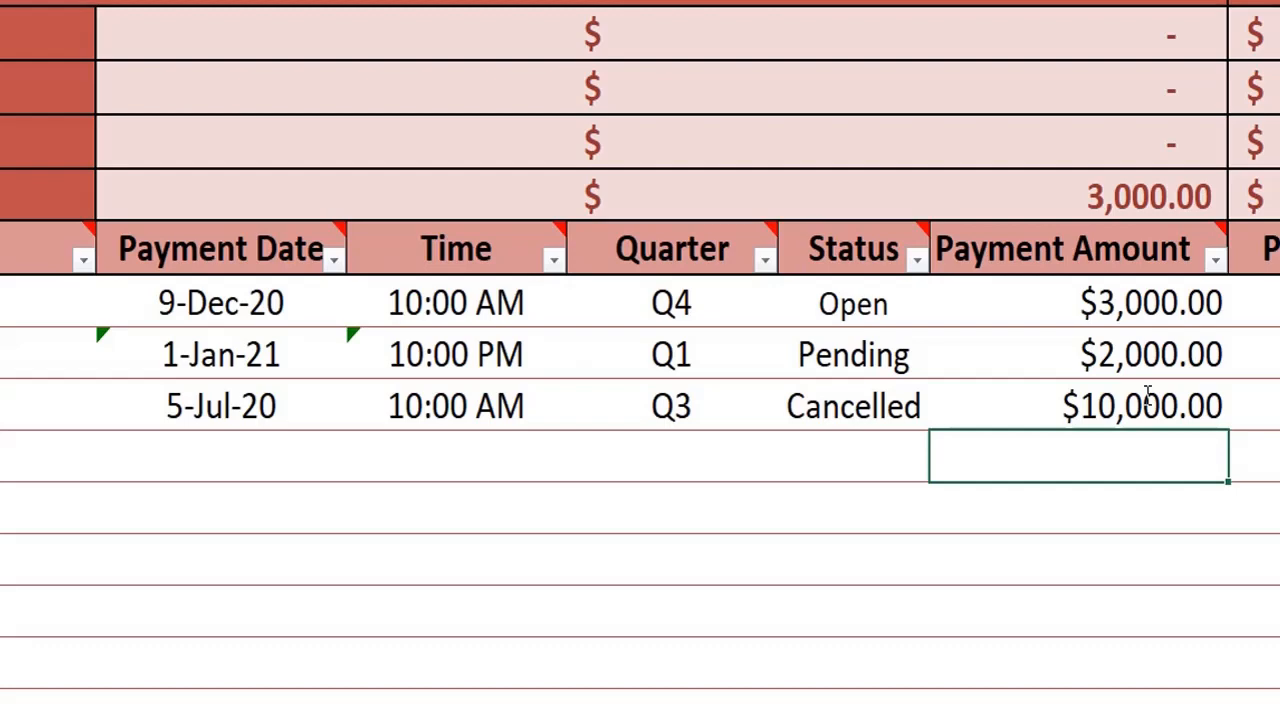
# - Change the Payment Amount column's validation criteria to decimal values in a between range
pyautogui.press('Up')
pyautogui.press('Up')
pyautogui.press('Up')
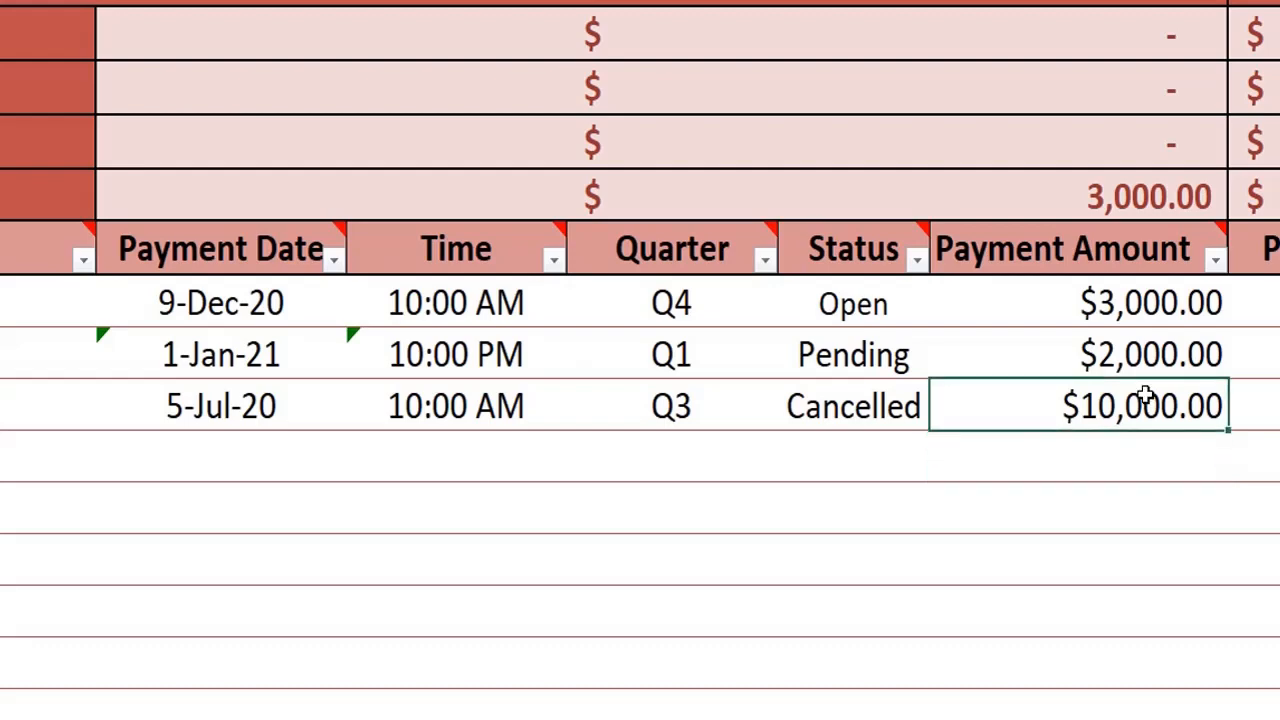
pyautogui.hotkey('shift', 'Down')
pyautogui.hotkey('shift', 'Down')
pyautogui.hotkey('shift', 'Down')
pyautogui.hotkey('shift', 'Down')
pyautogui.hotkey('shift', 'Down')
pyautogui.hotkey('shift', 'Down')
pyautogui.hotkey('shift', 'Down')
pyautogui.hotkey('shift', 'Down')
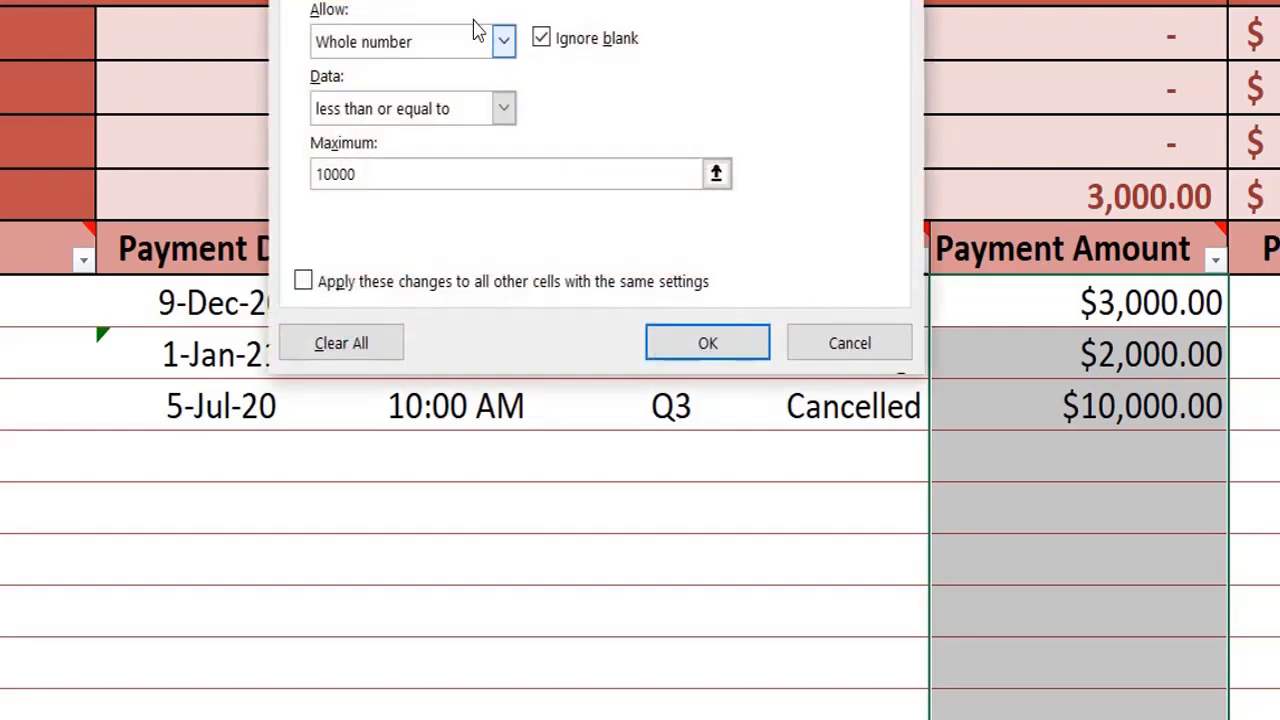
pyautogui.click(420, 40)
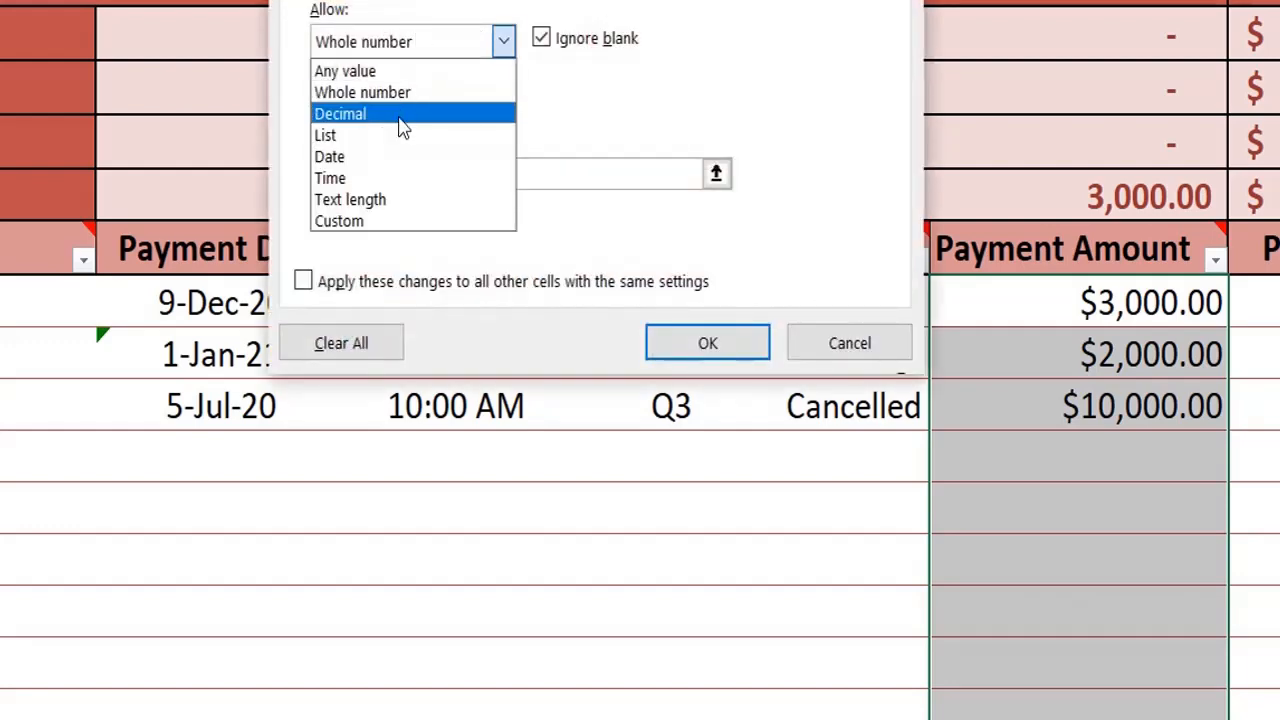
pyautogui.click(400, 118)
pyautogui.click(455, 118)
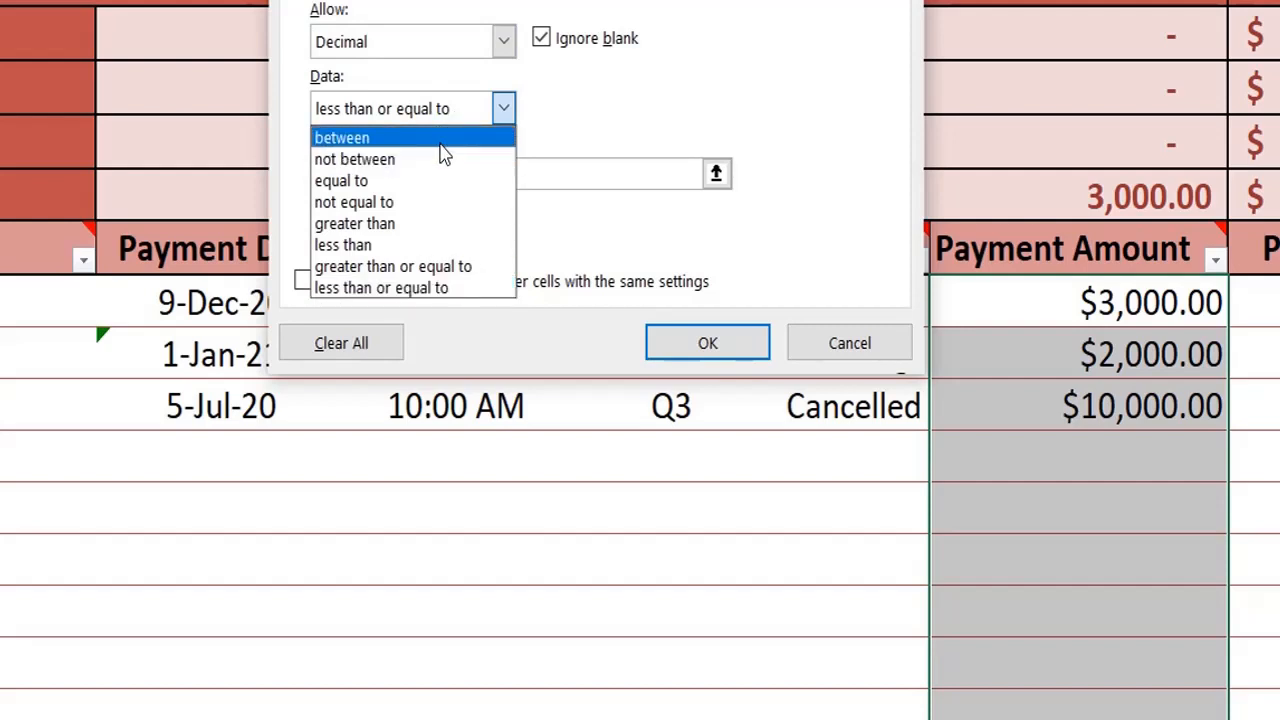
pyautogui.click(442, 145)
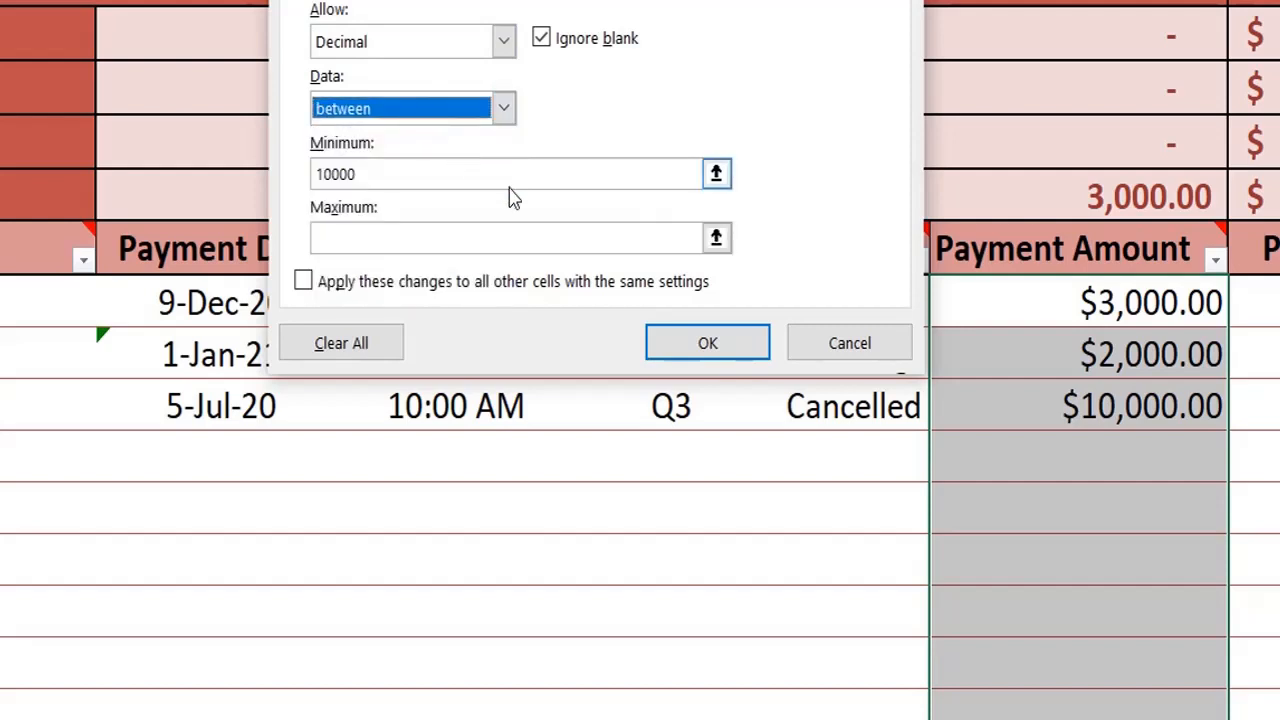
# - Set the decimal range's minimum to 2000.50 and maximum to 11000.00, and apply the validation
pyautogui.click(561, 173)
pyautogui.doubleClick(561, 173)
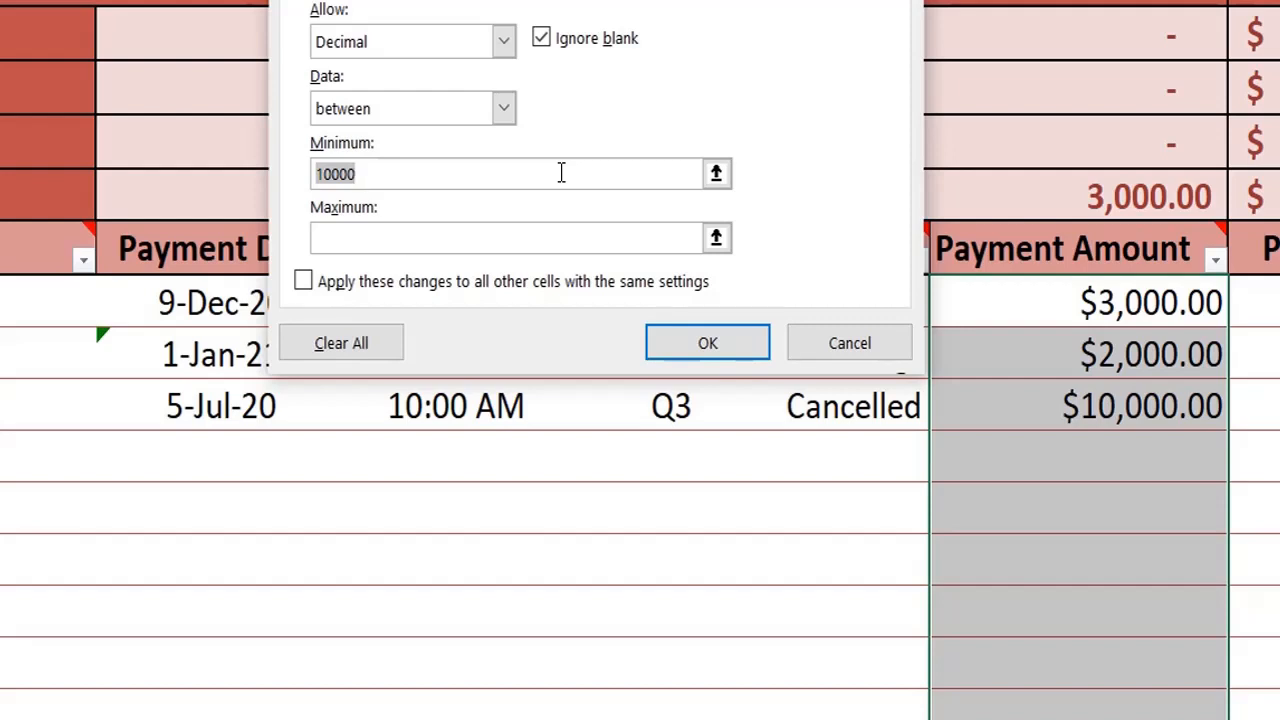
pyautogui.write('2000.50')
pyautogui.click(552, 240)
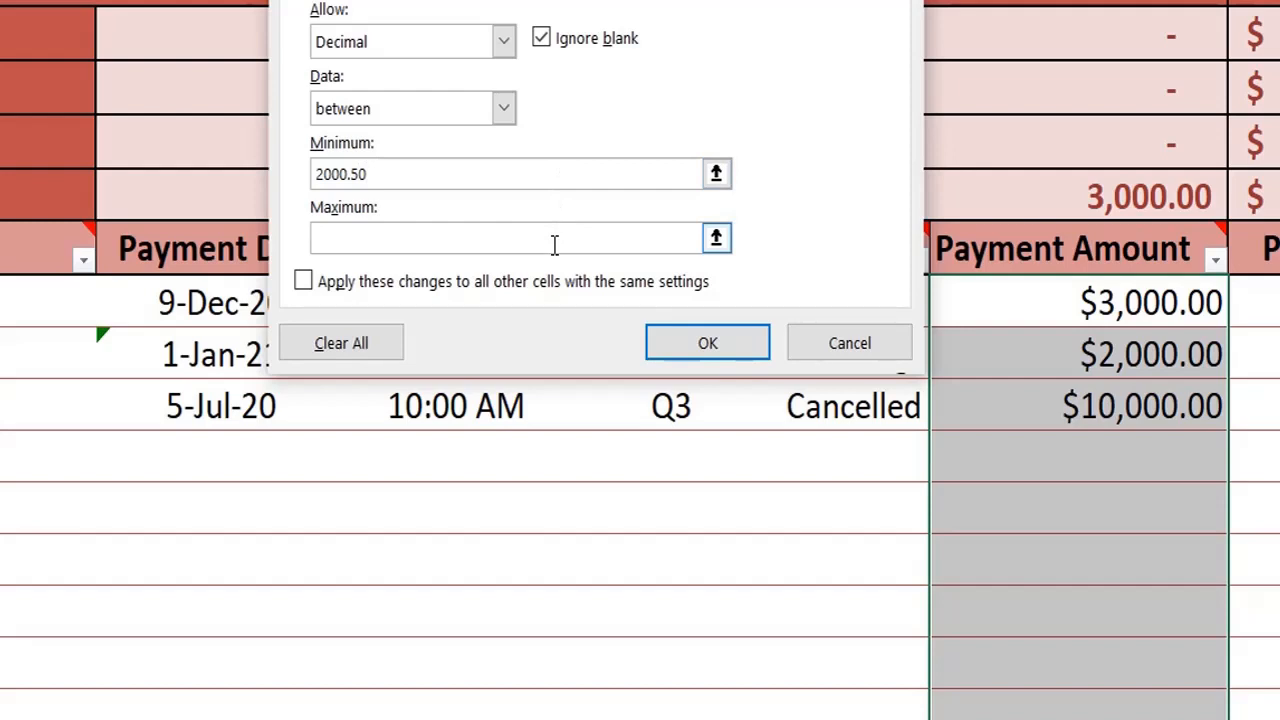
pyautogui.write('10')
pyautogui.press('BackSpace')
pyautogui.write('111')
pyautogui.press('BackSpace')
pyautogui.press('BackSpace')
pyautogui.write('000.00')
pyautogui.click(728, 343)
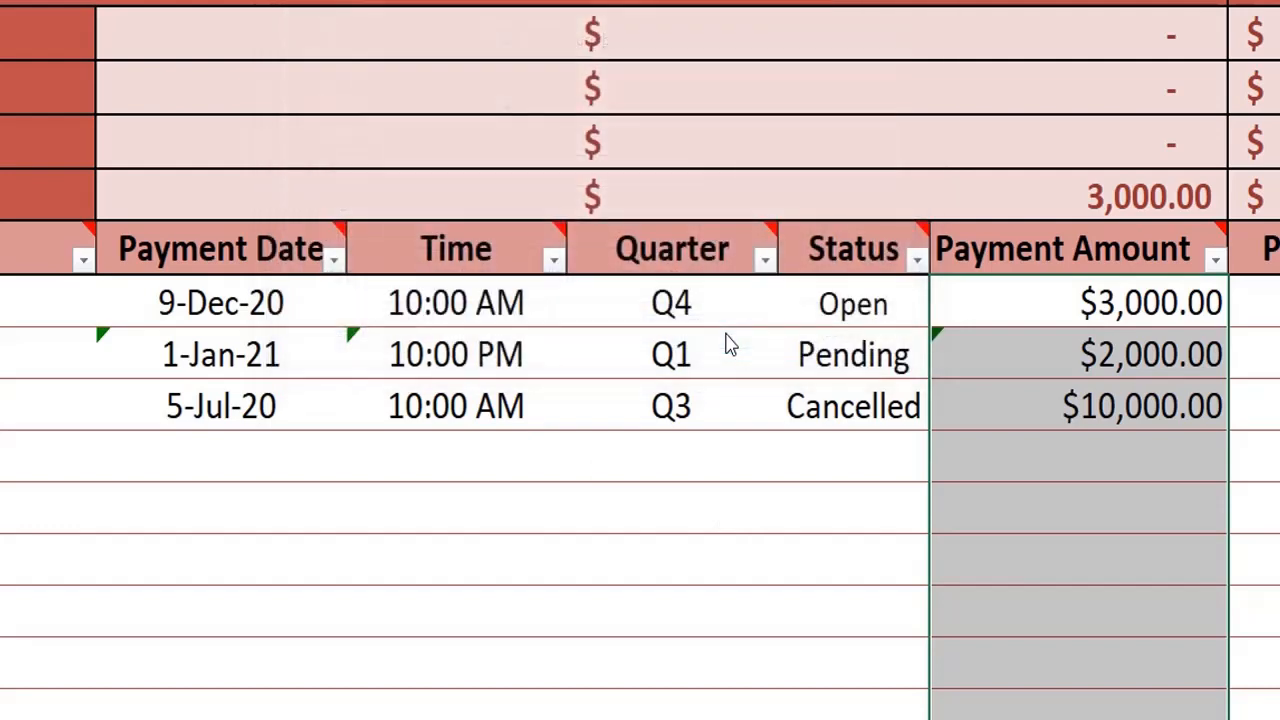
# - Inspect the Payment Amount entries and the error options flagged on the Pending entry's amount
pyautogui.click(1095, 295)
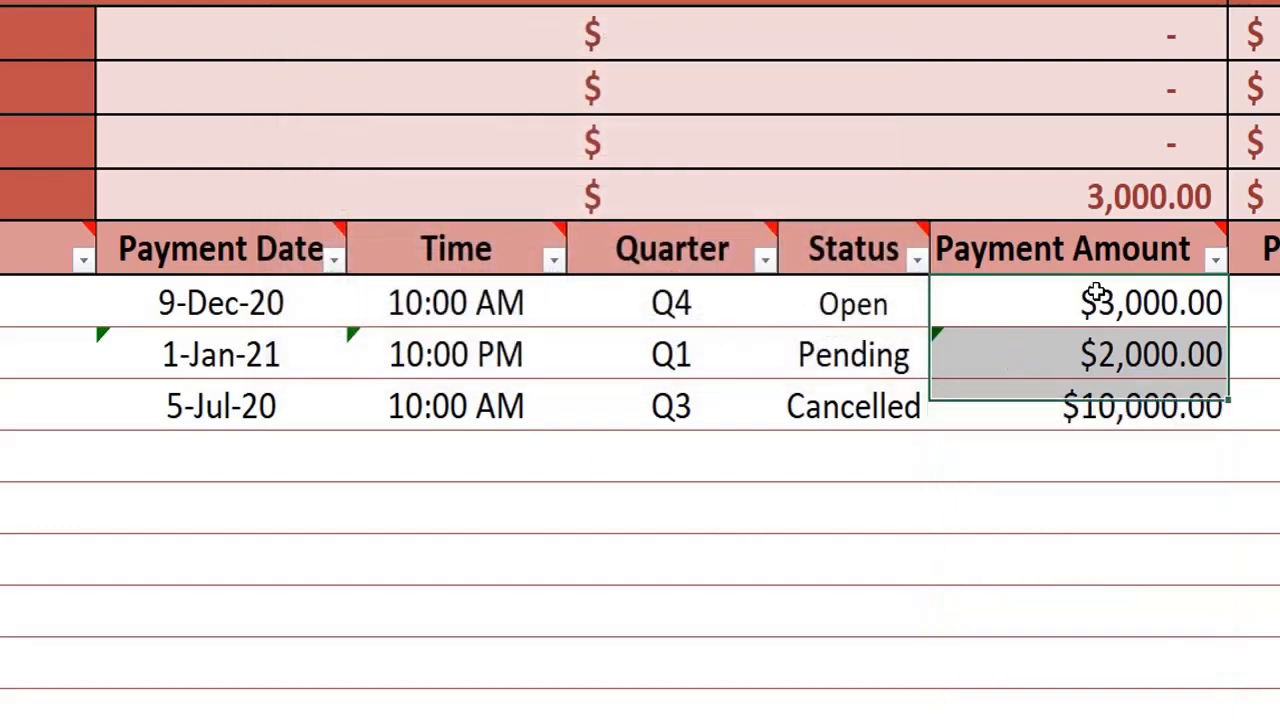
pyautogui.click(1108, 382)
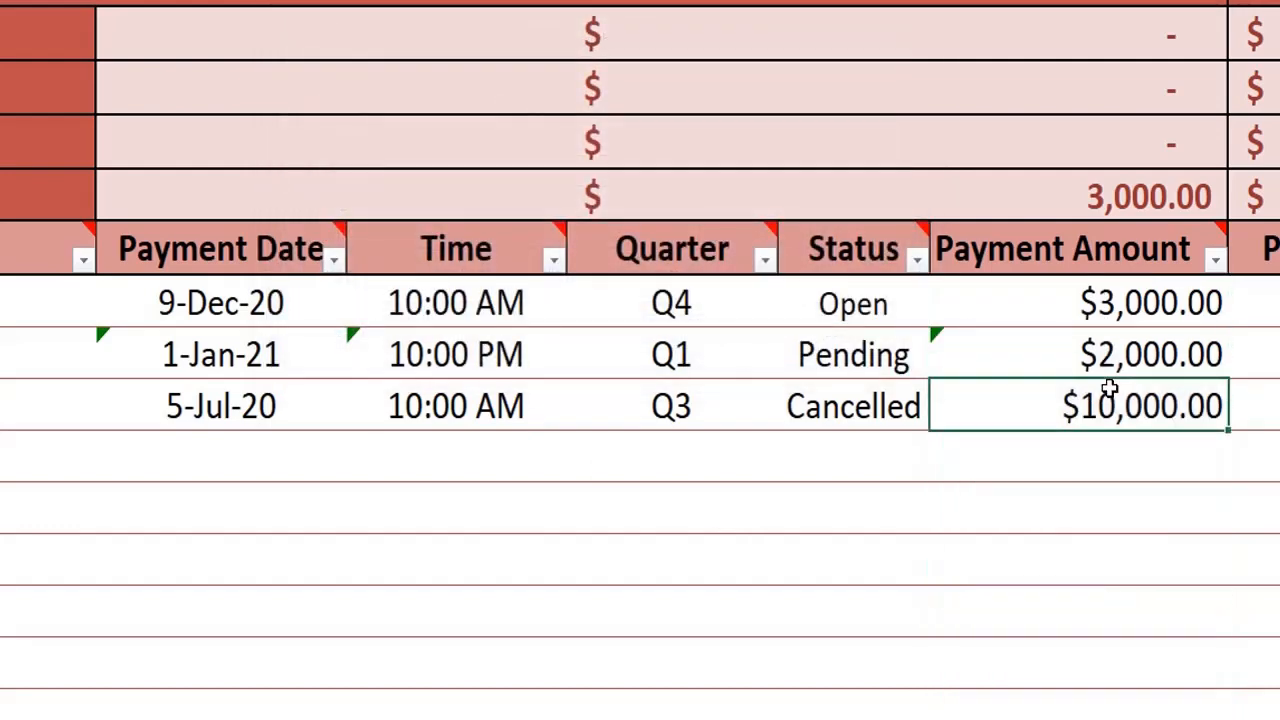
pyautogui.click(1129, 338)
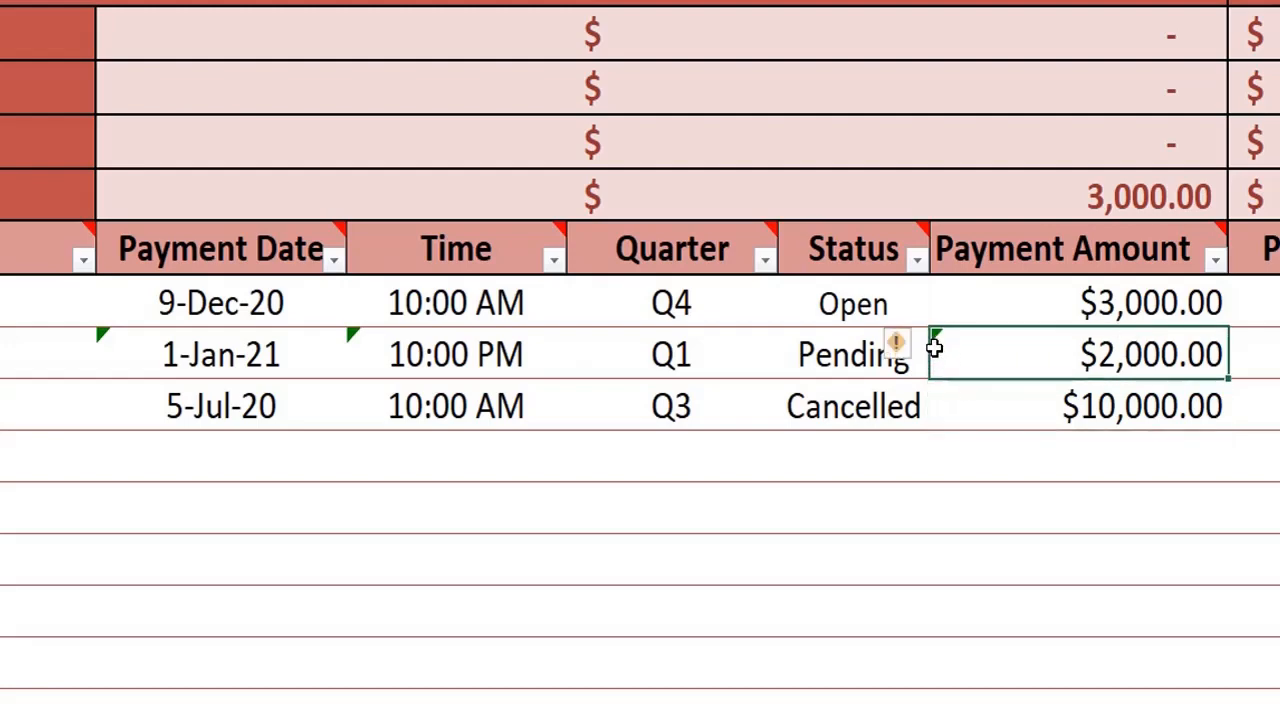
pyautogui.click(897, 347)
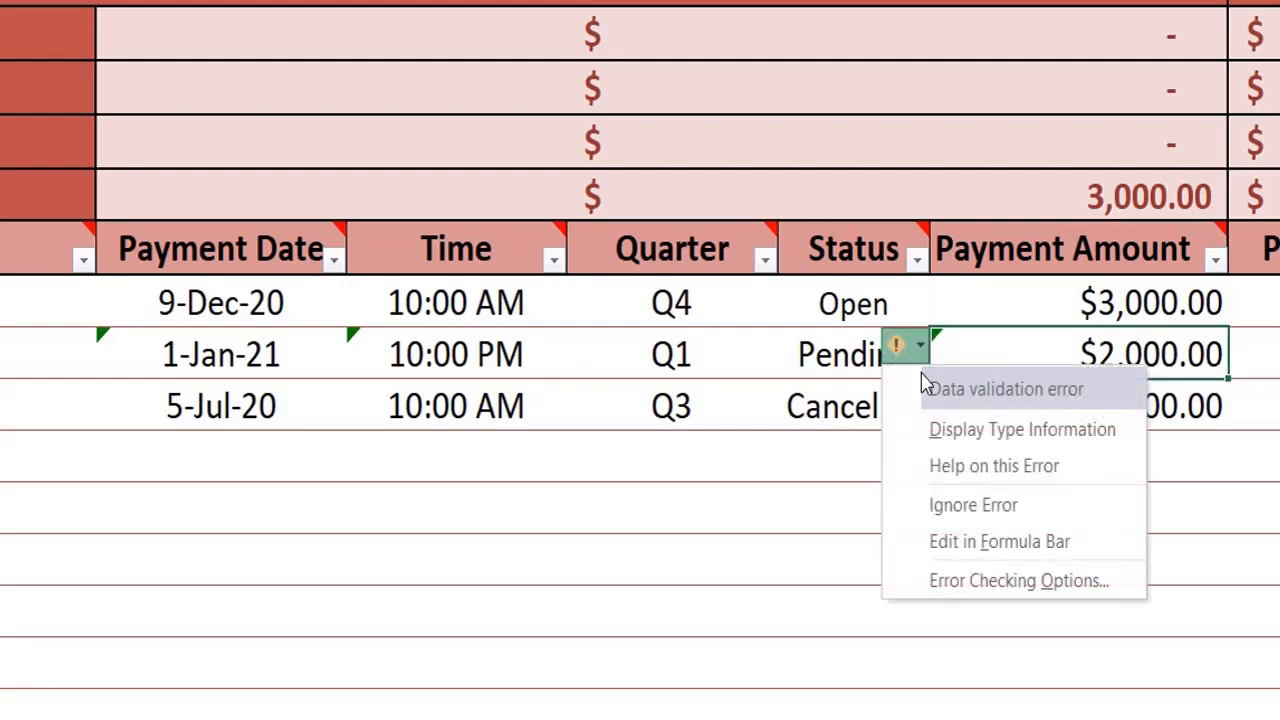
pyautogui.click(1226, 462)
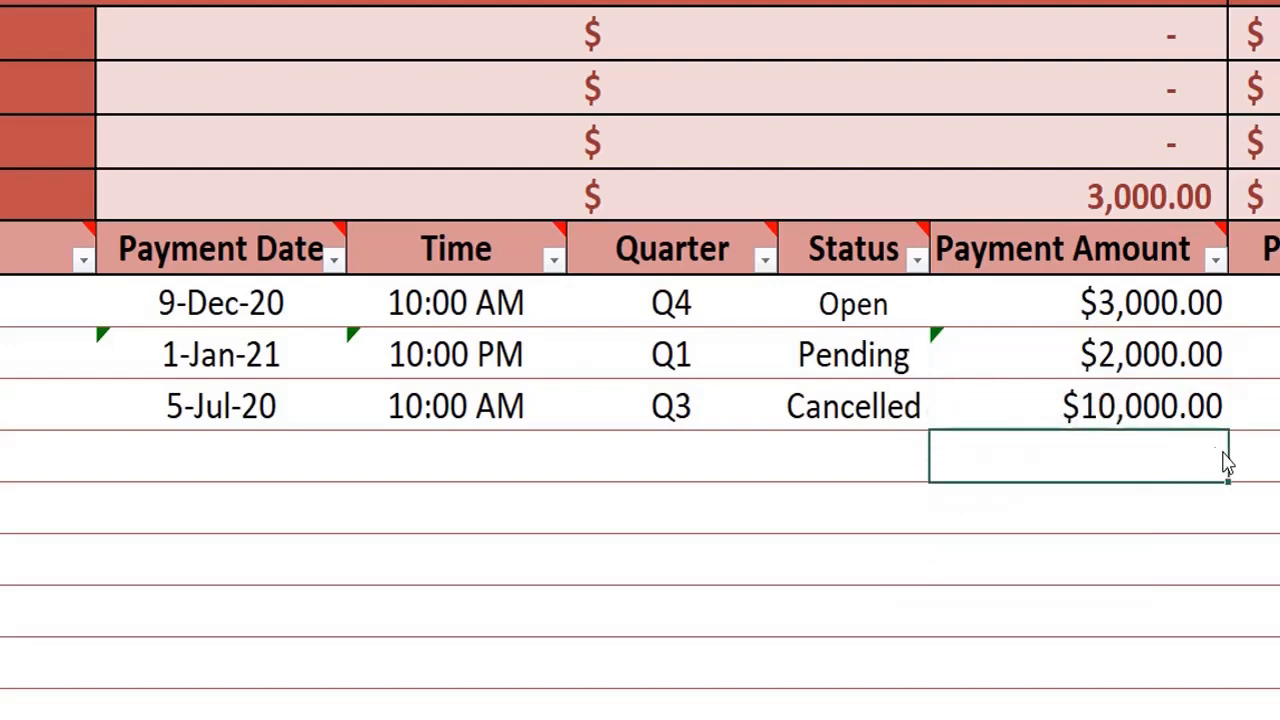
pyautogui.click(1186, 356)
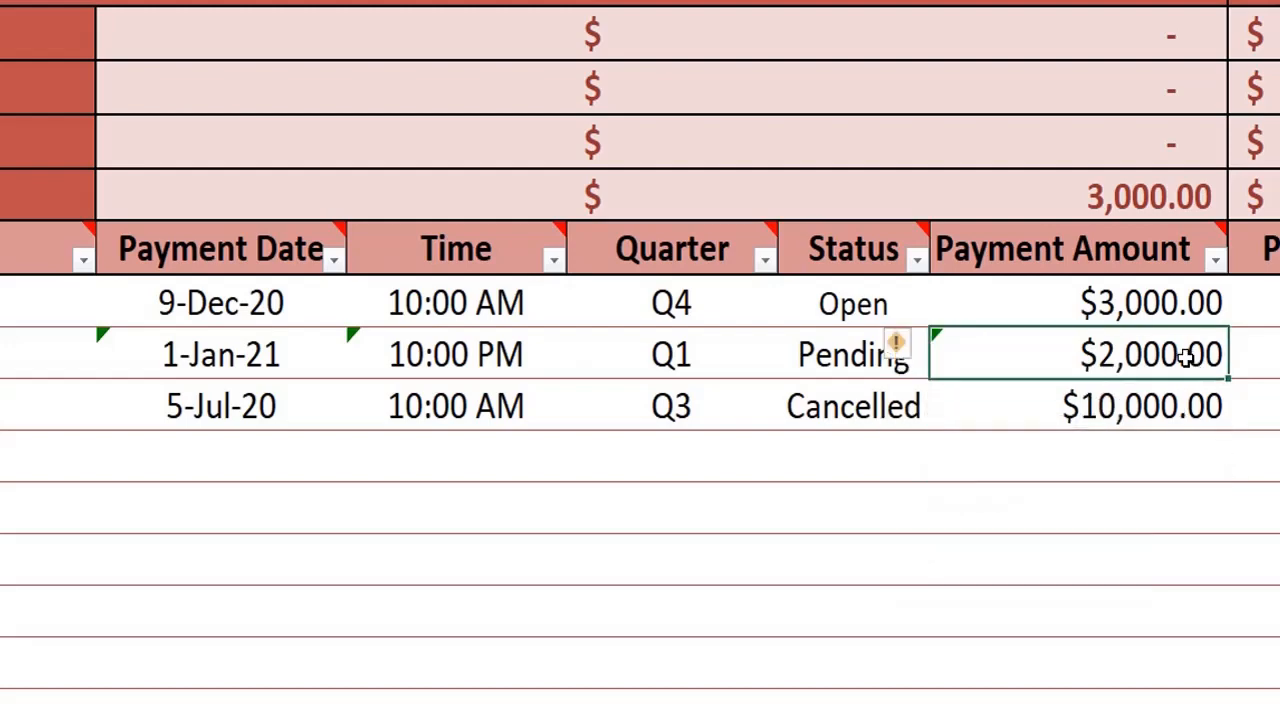
pyautogui.click(1100, 457)
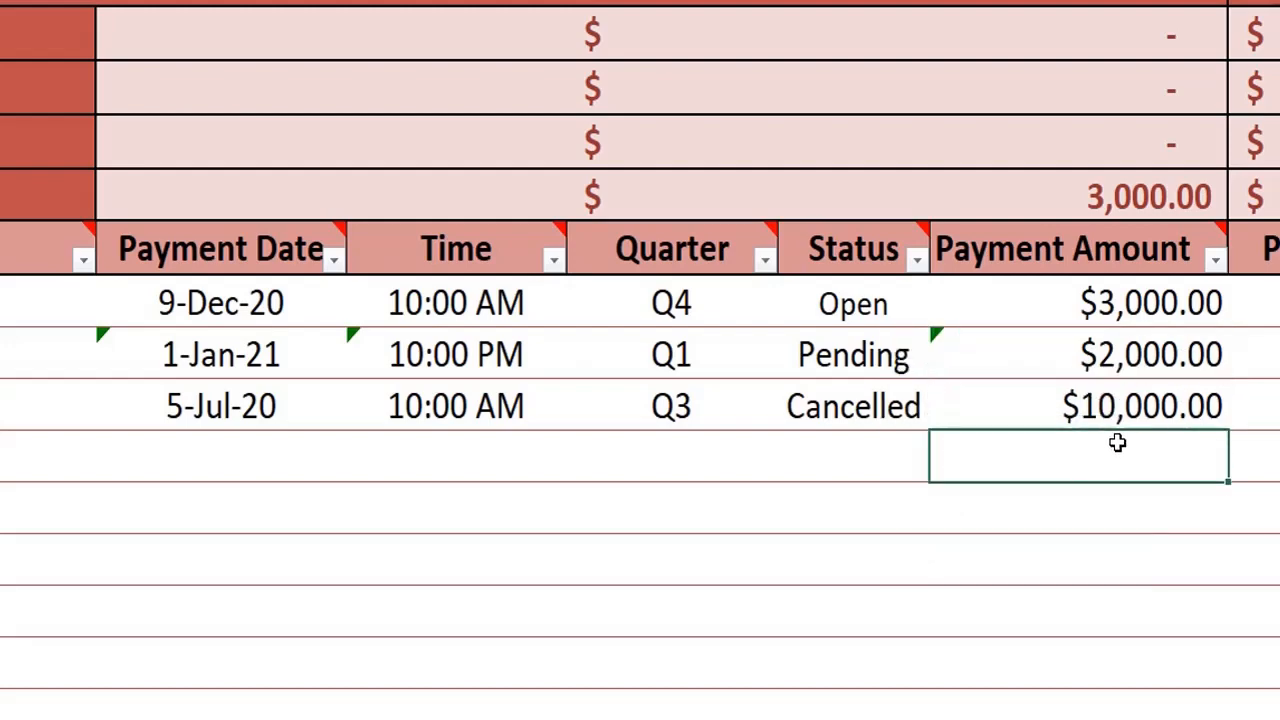
# - Circle the invalid data on the payment sheet and clear the validation circles
pyautogui.click(1110, 358)
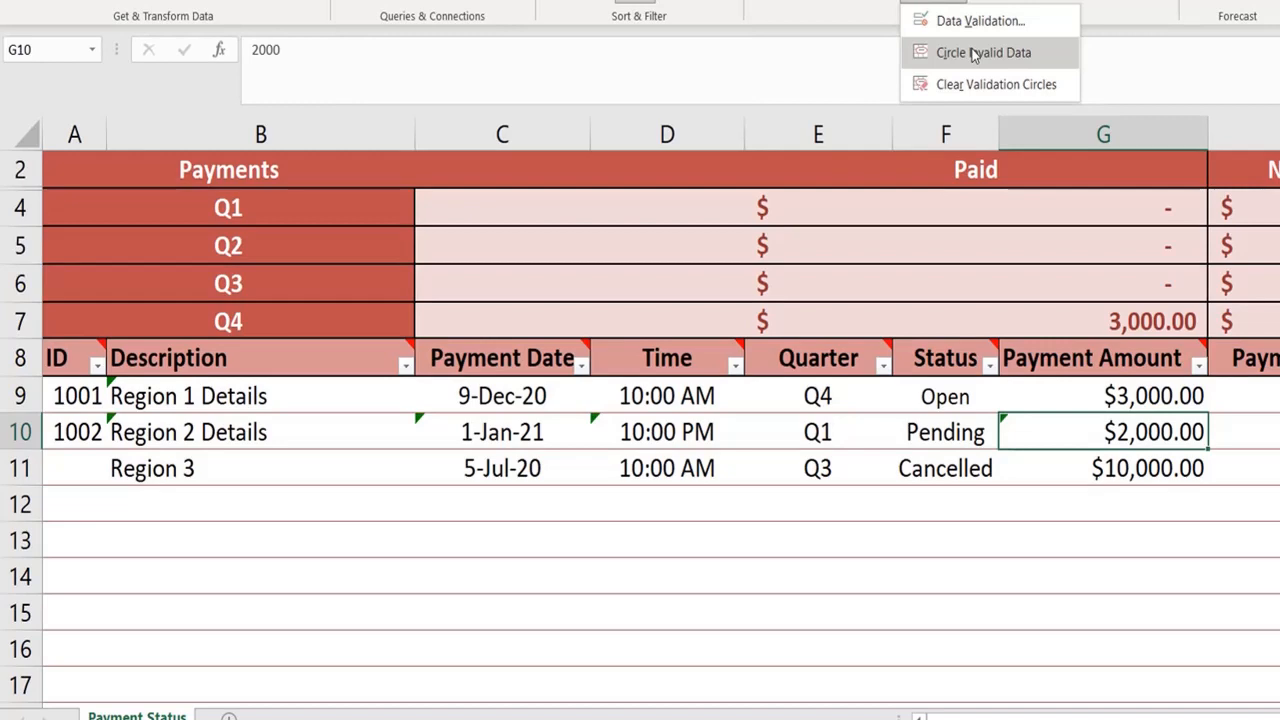
pyautogui.click(973, 53)
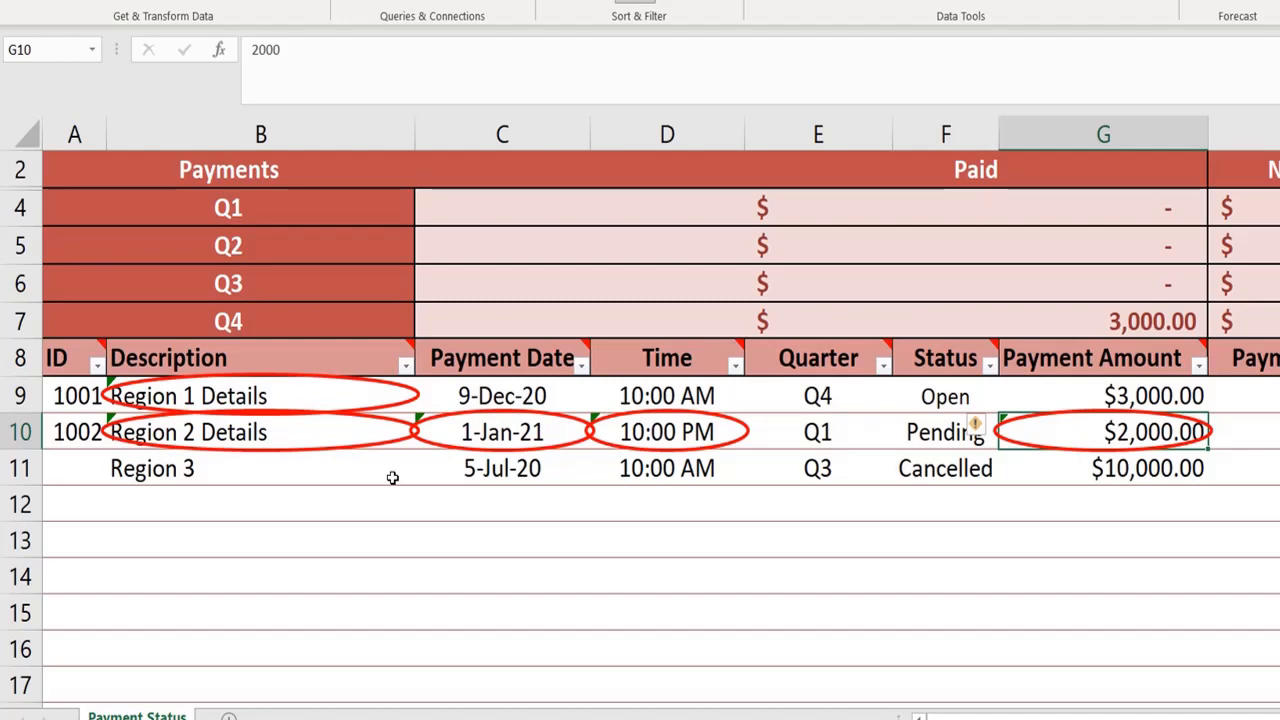
pyautogui.click(550, 402)
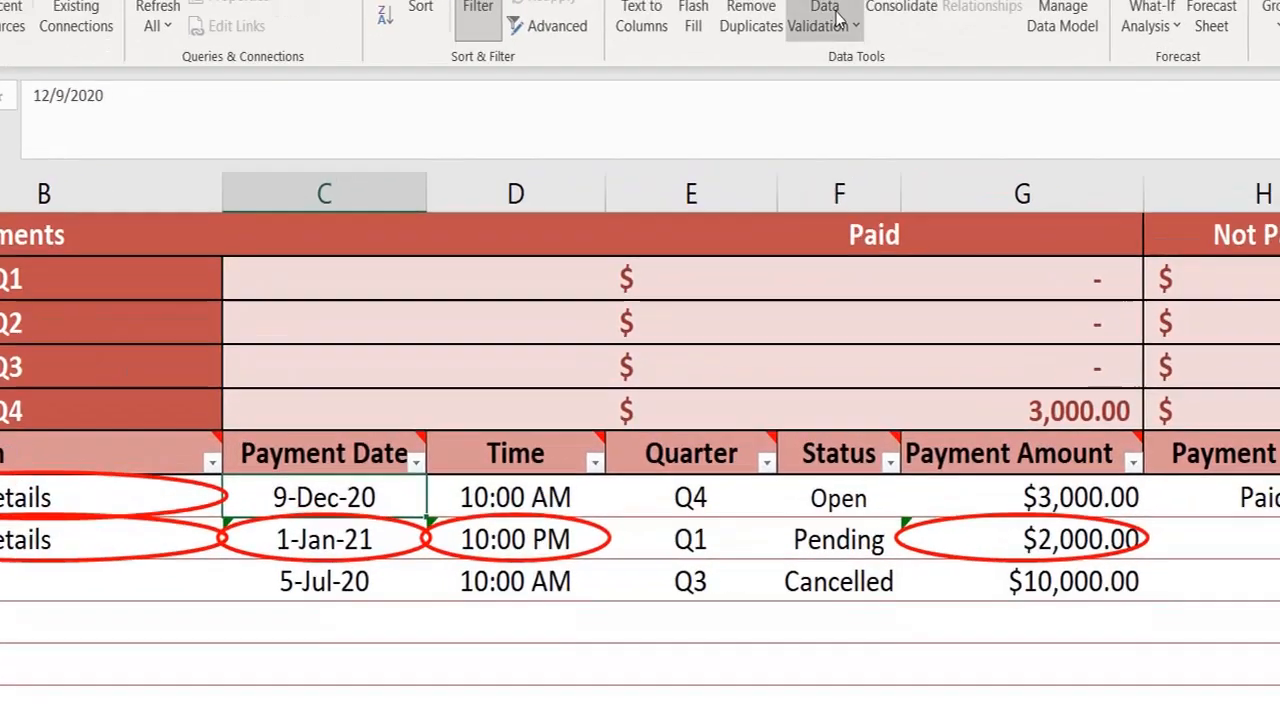
pyautogui.click(838, 20)
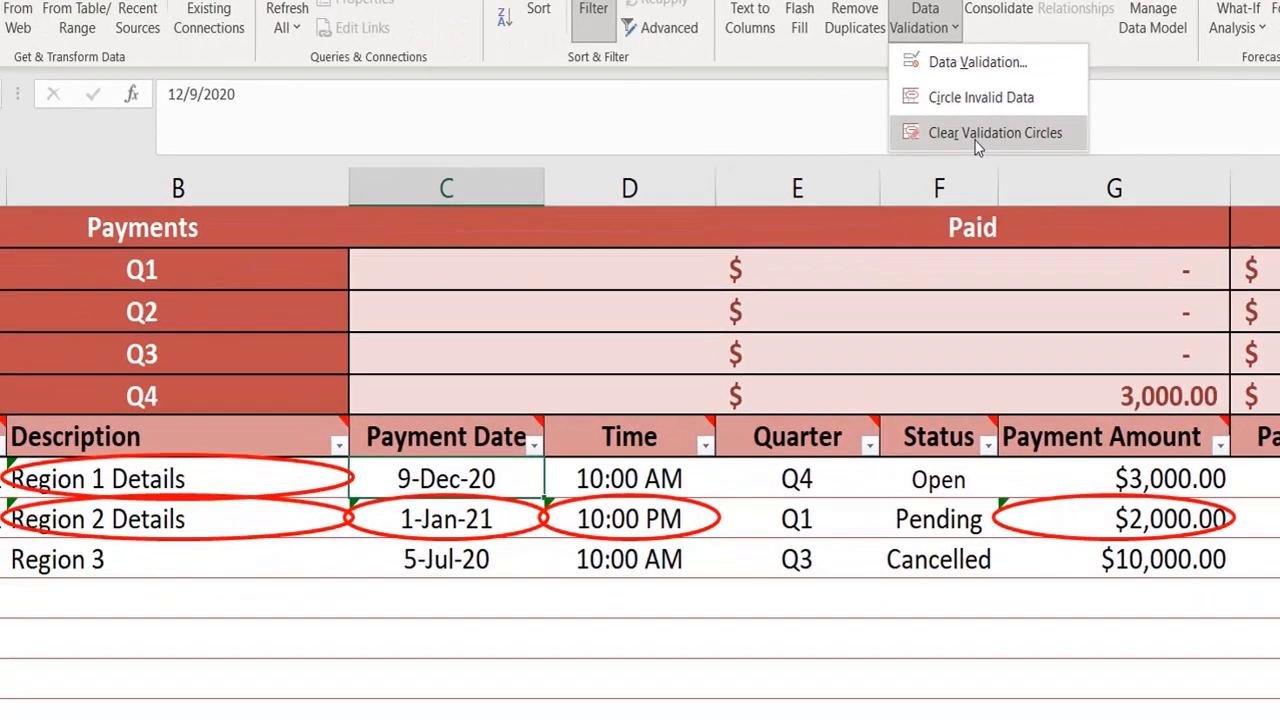
pyautogui.click(977, 140)
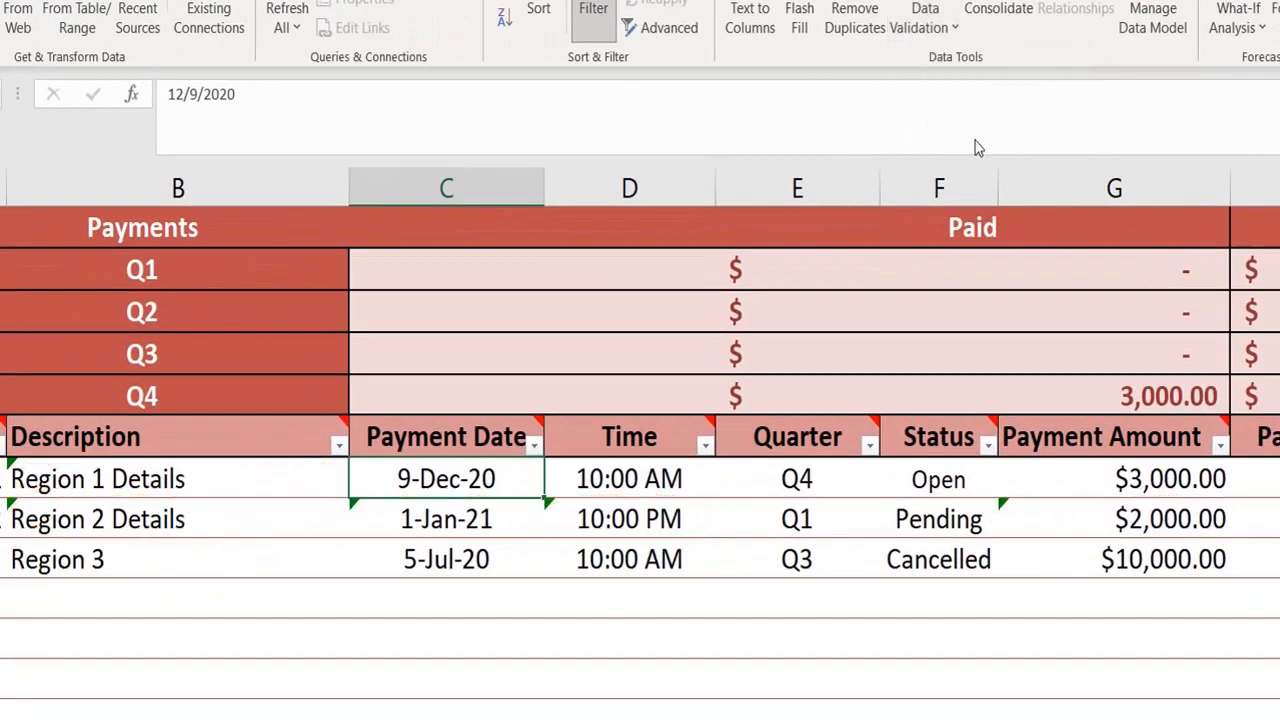
pyautogui.click(801, 665)
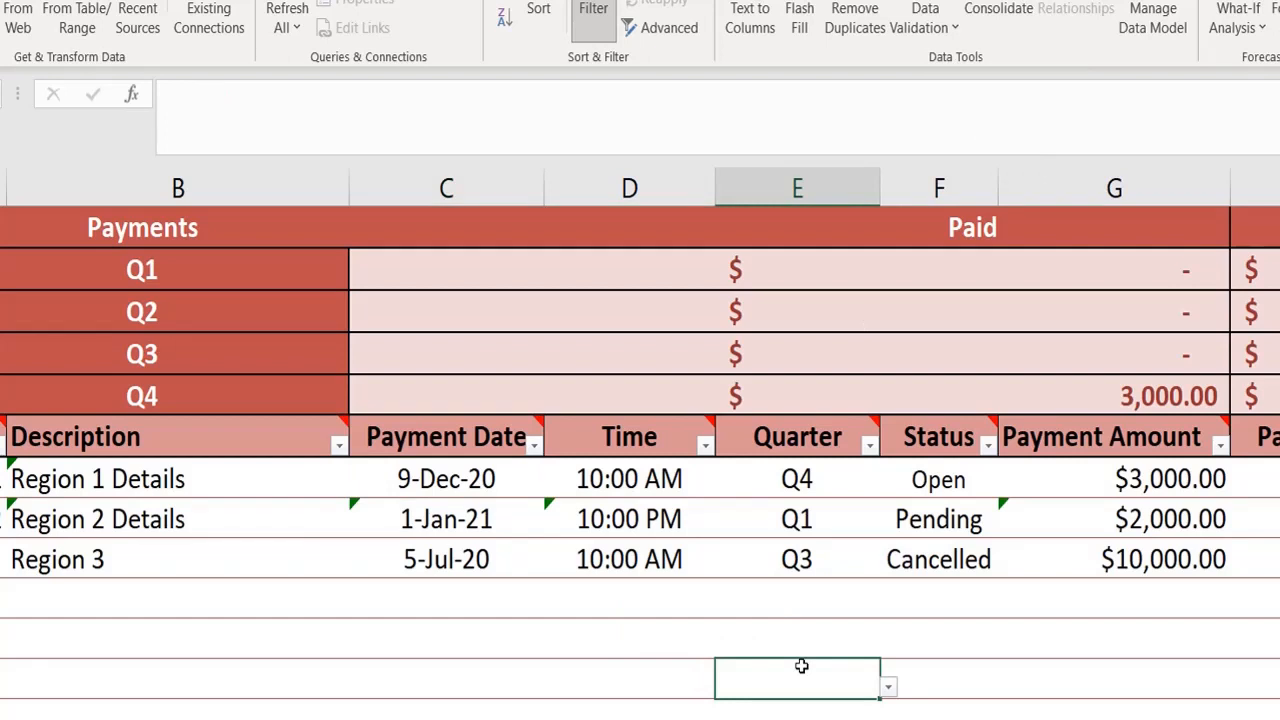